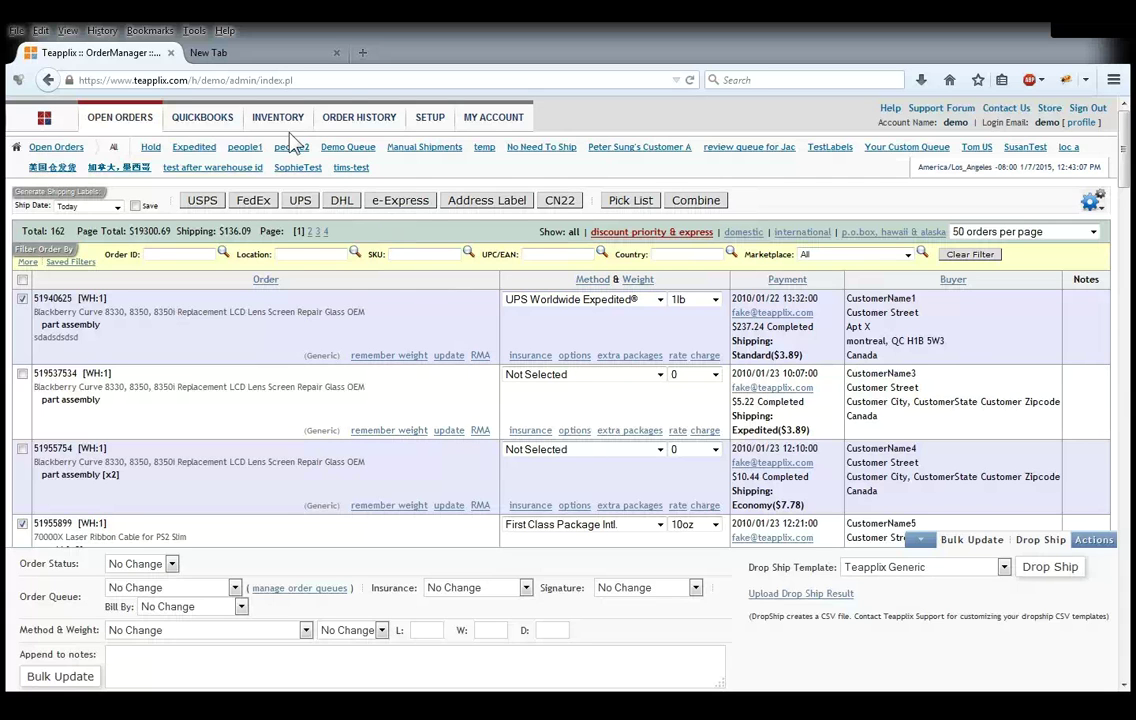
Step: From Teapplix's inventory Products list, open the edit form for ADAN ANAIS 4PK SWADDLE FOR THE
mouse_move(276, 117)
left_click(290, 167)
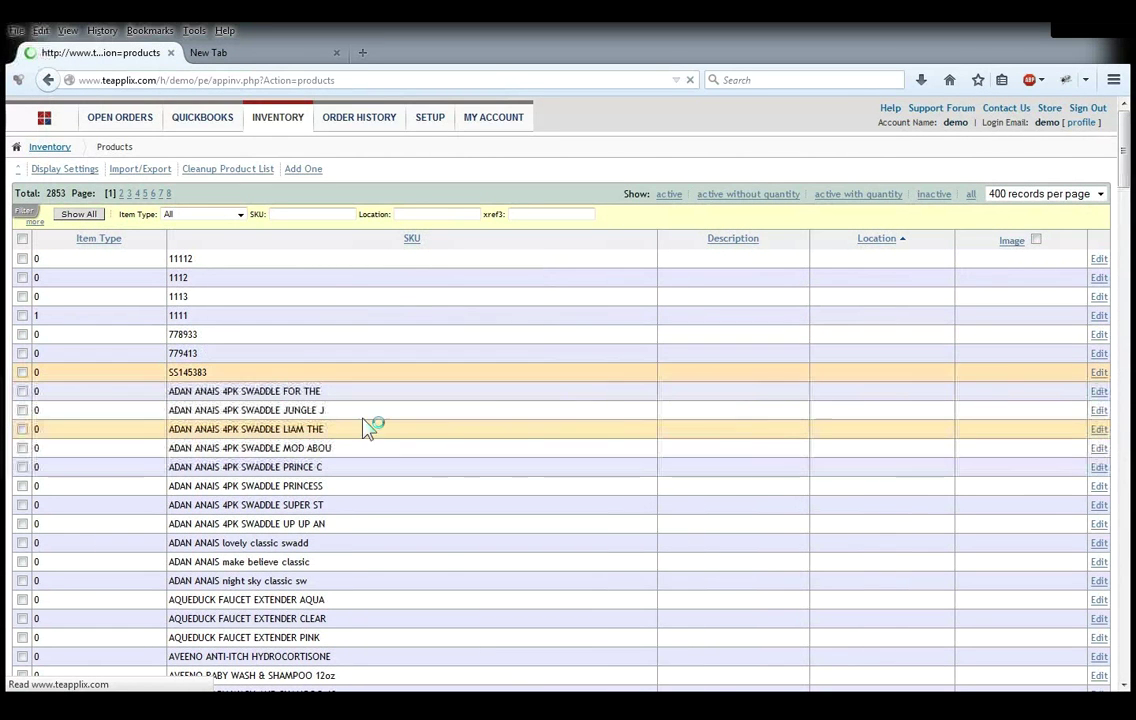
left_click(1102, 398)
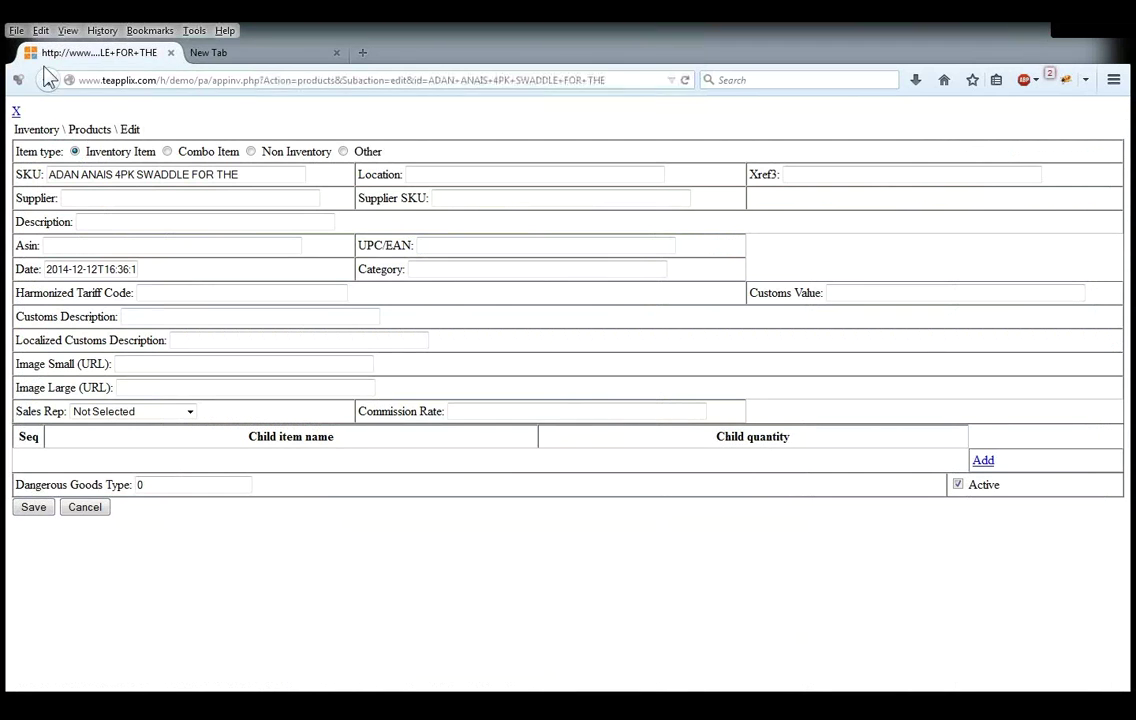
Step: Go back to the Products list showing 2853 active items across 8 pages
left_click(47, 79)
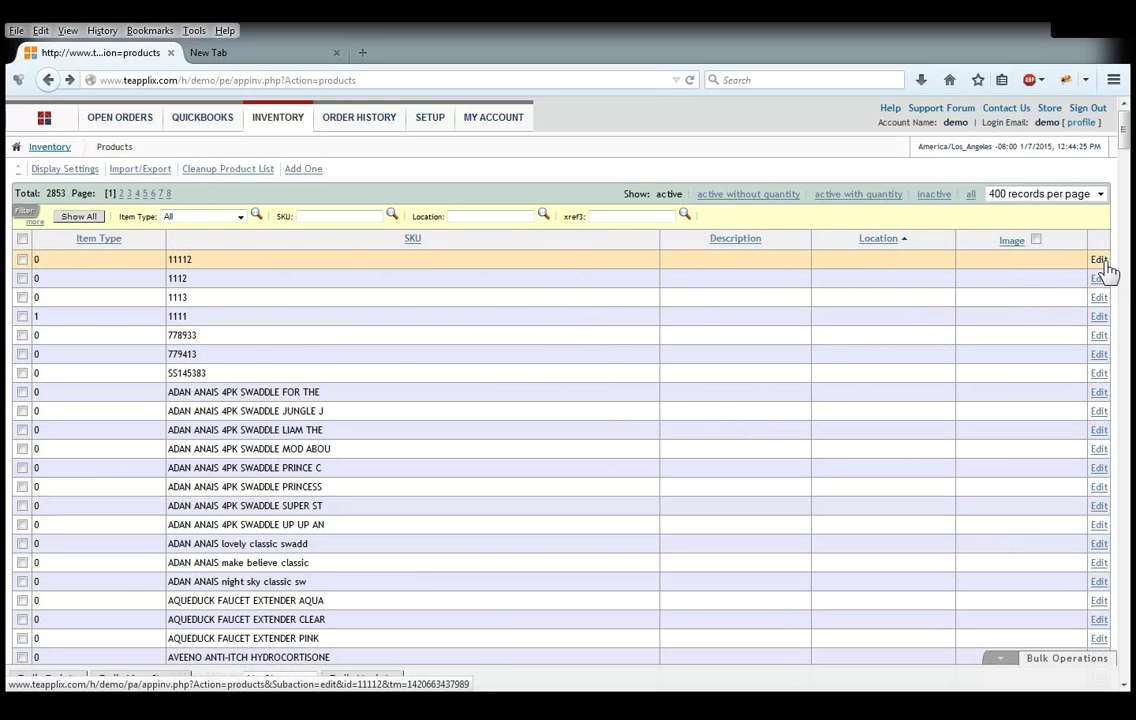
Step: Make product 11112 a combo item with child 1112 at quantity 2
left_click(1099, 260)
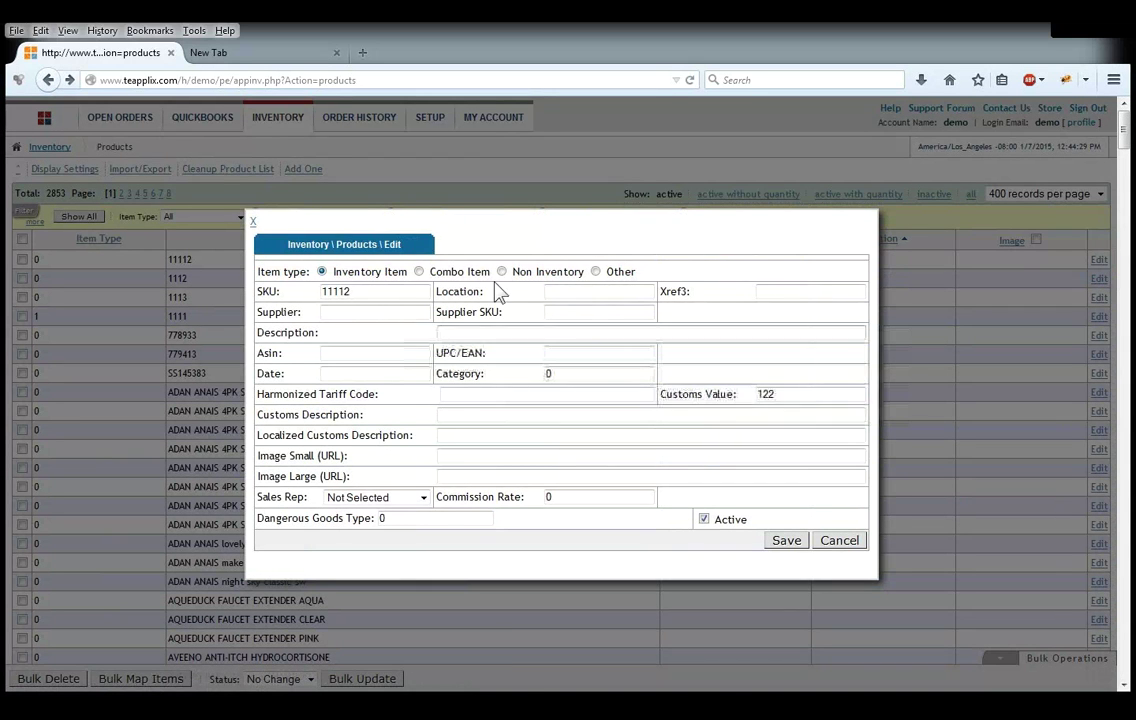
left_click(460, 276)
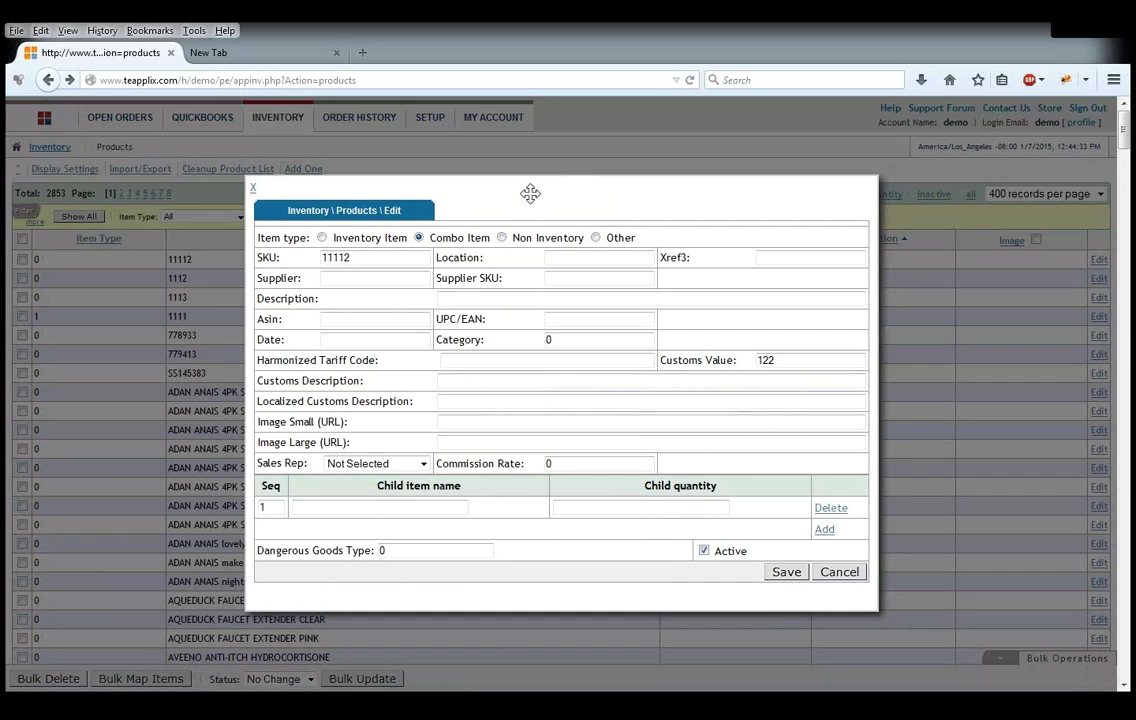
left_click(436, 509)
type("1112")
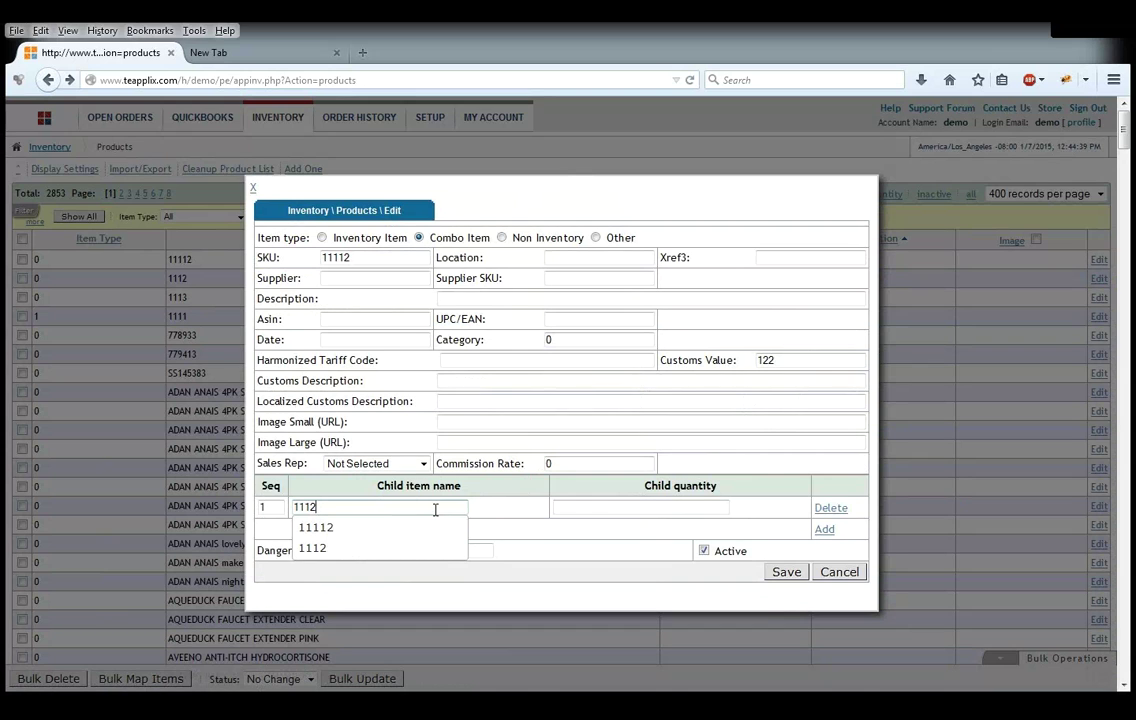
key("Down")
key("Down")
key("Return")
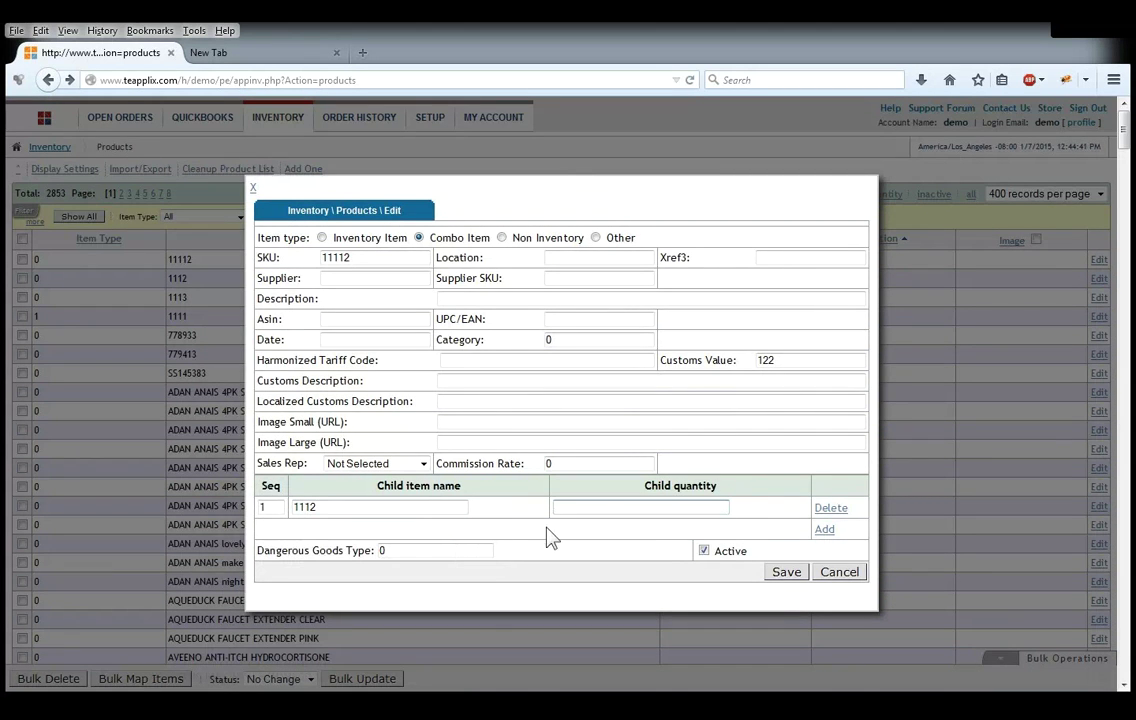
left_click(608, 510)
type("2")
Step: Add child 1113 with quantity 3 to the combo and save it
left_click(823, 531)
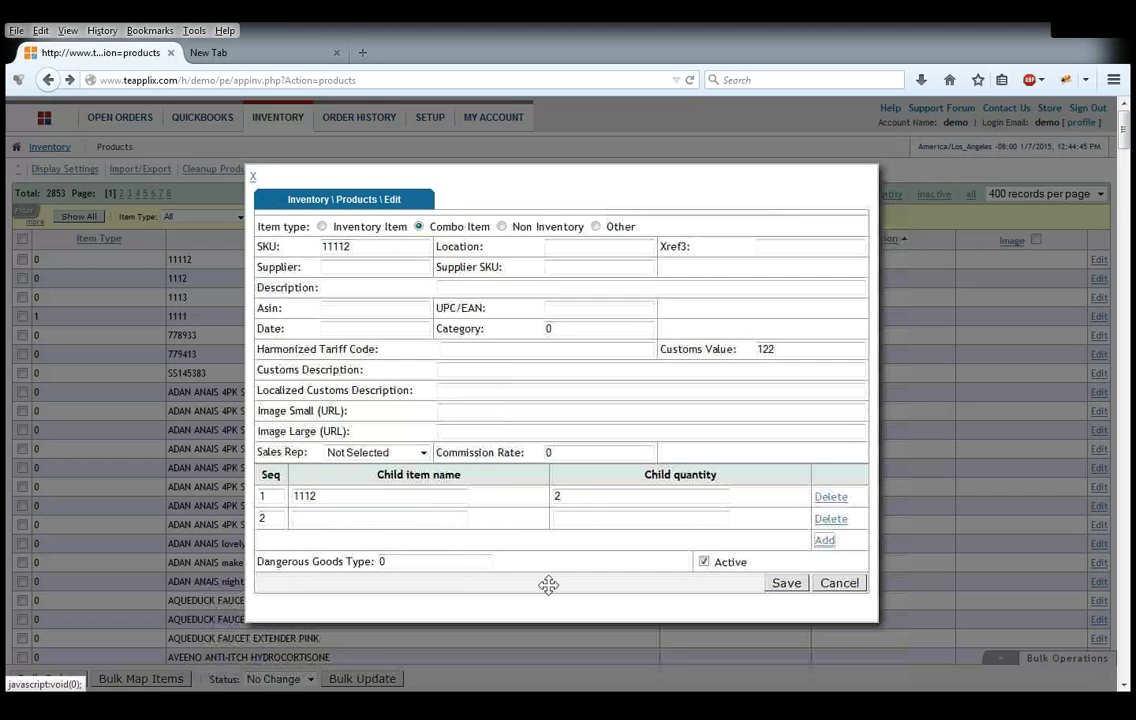
left_click(330, 519)
type("1113")
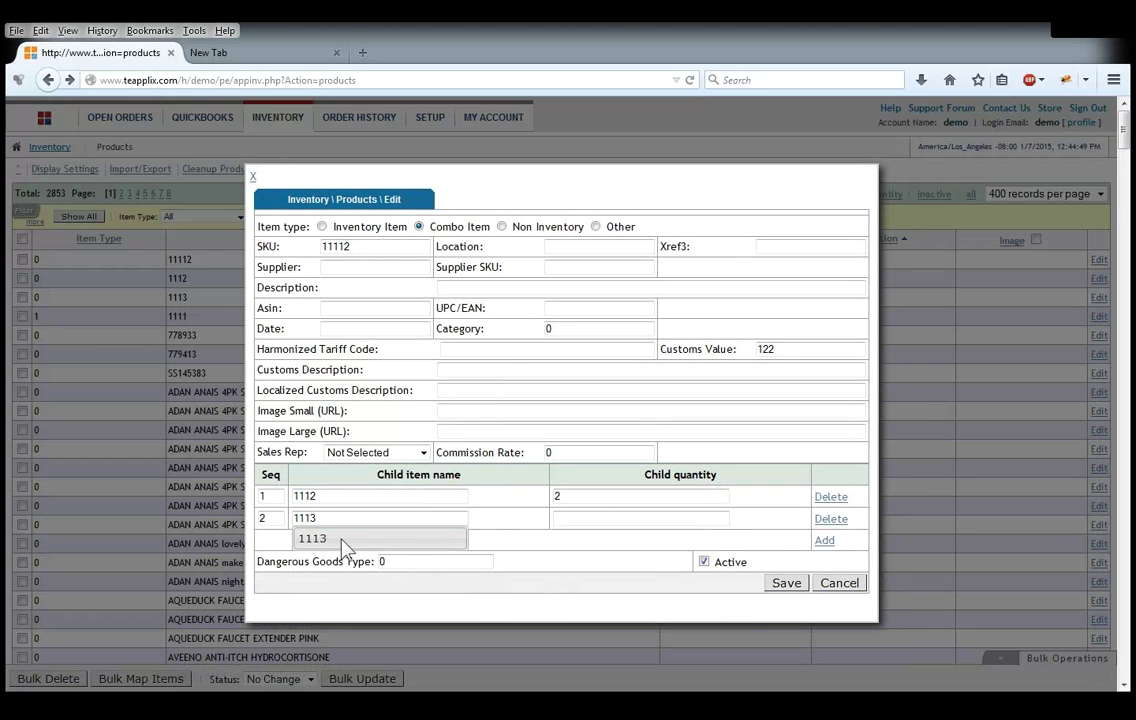
left_click(340, 540)
left_click(633, 521)
type("3")
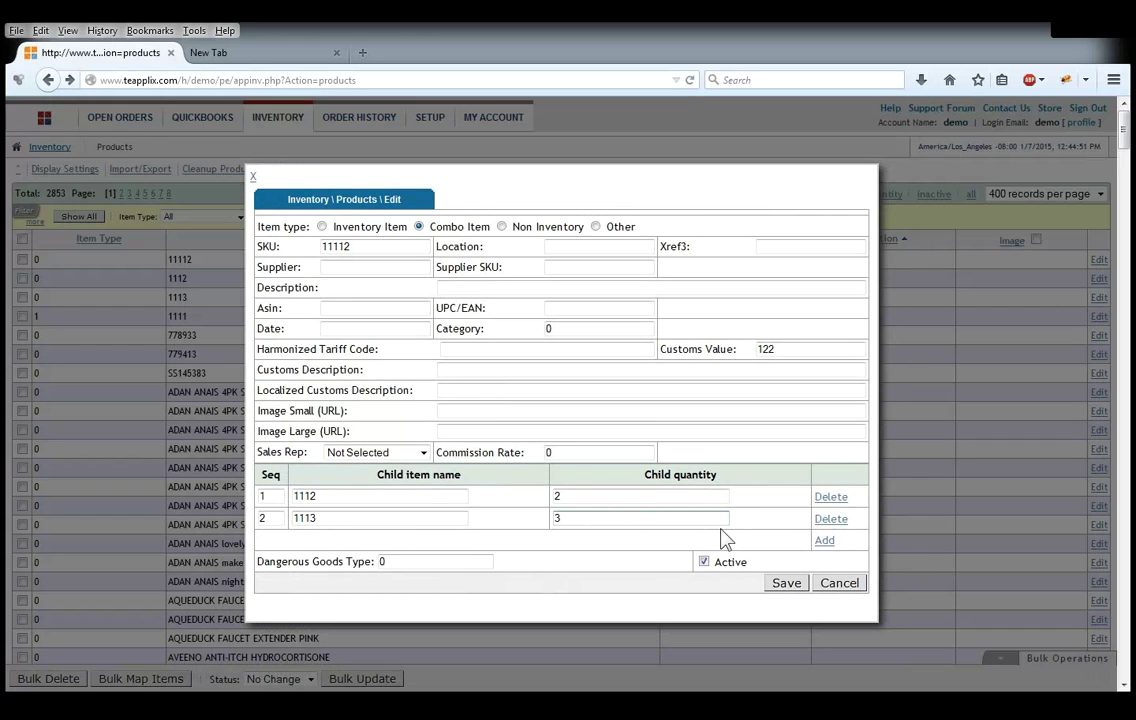
left_click(793, 590)
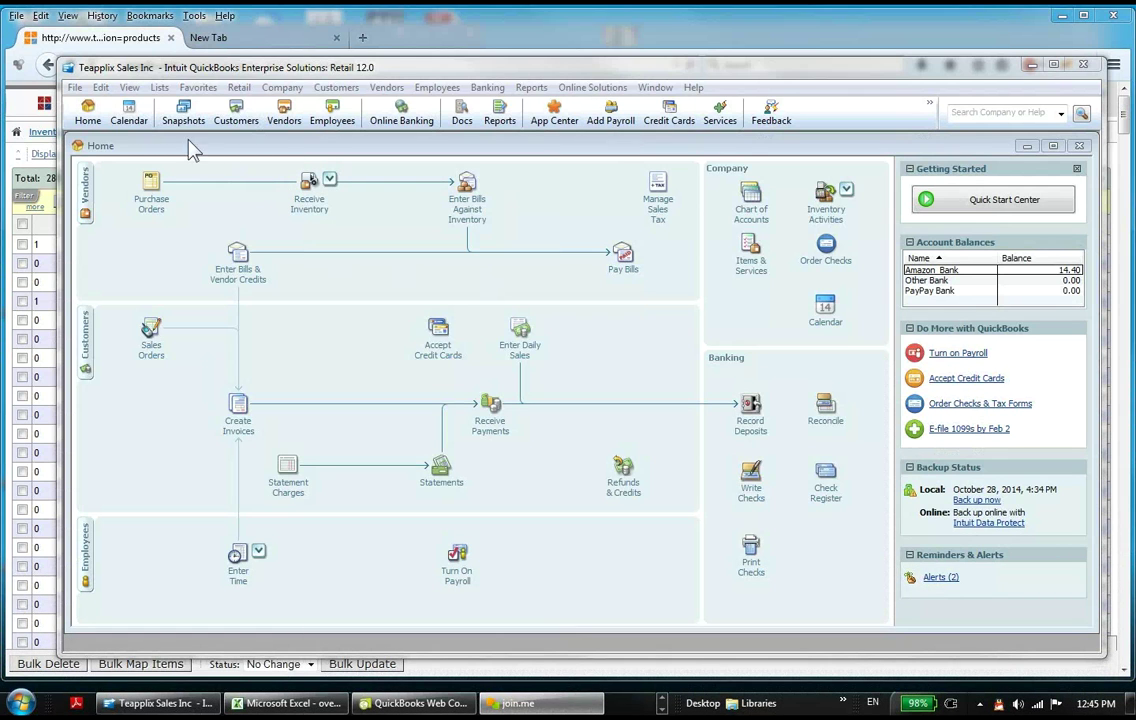
Step: From the Item List, create a new item of type Inventory Assembly
left_click(159, 88)
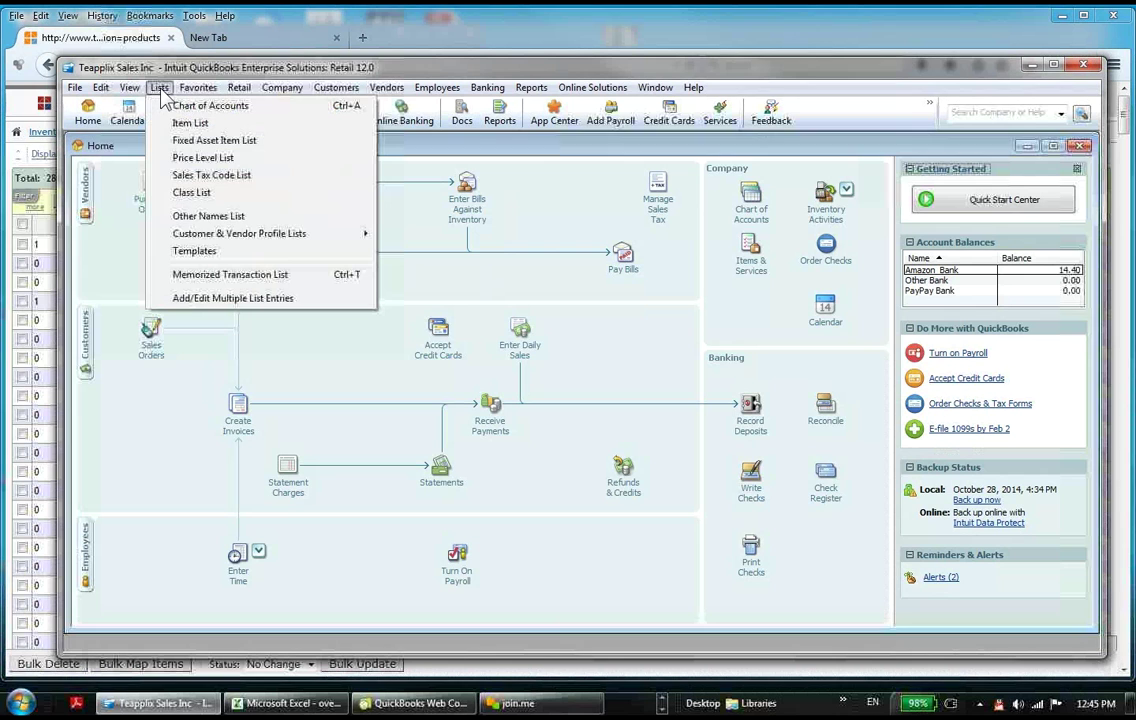
left_click(190, 122)
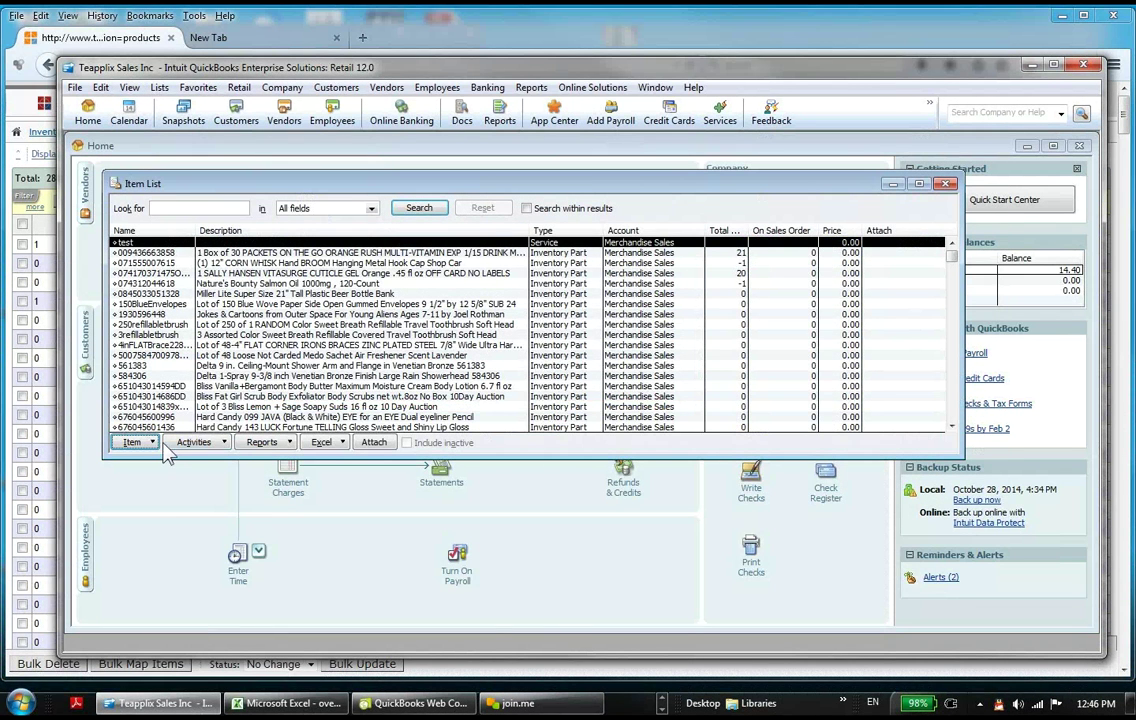
left_click(132, 442)
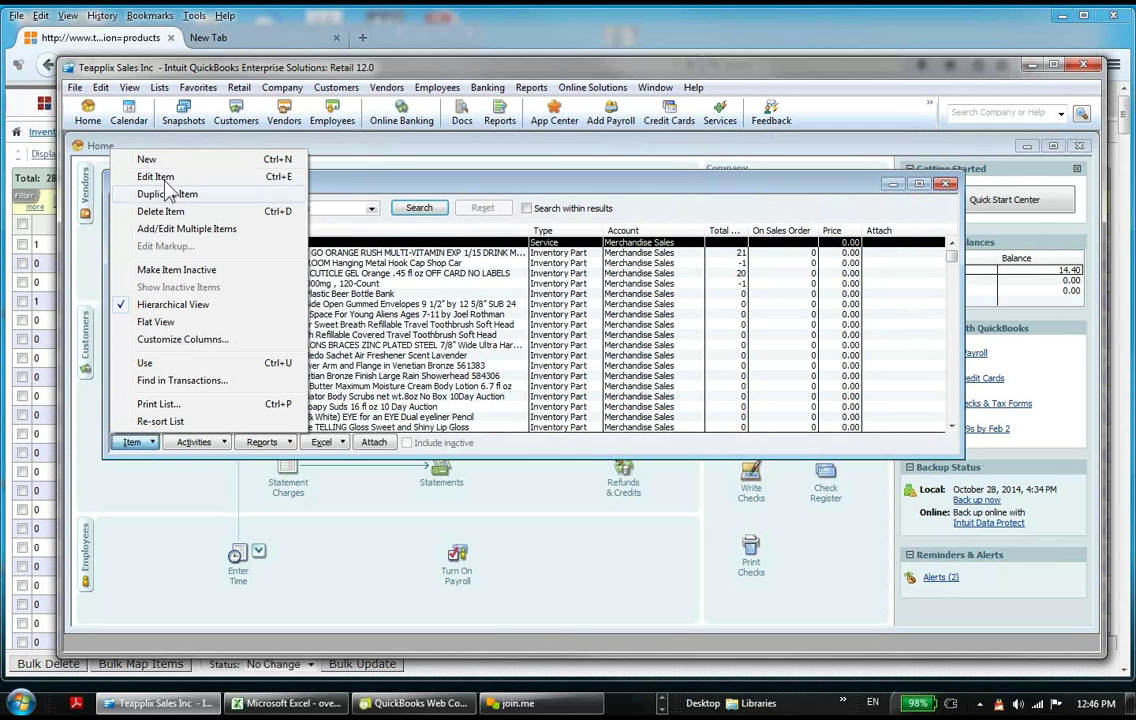
left_click(148, 159)
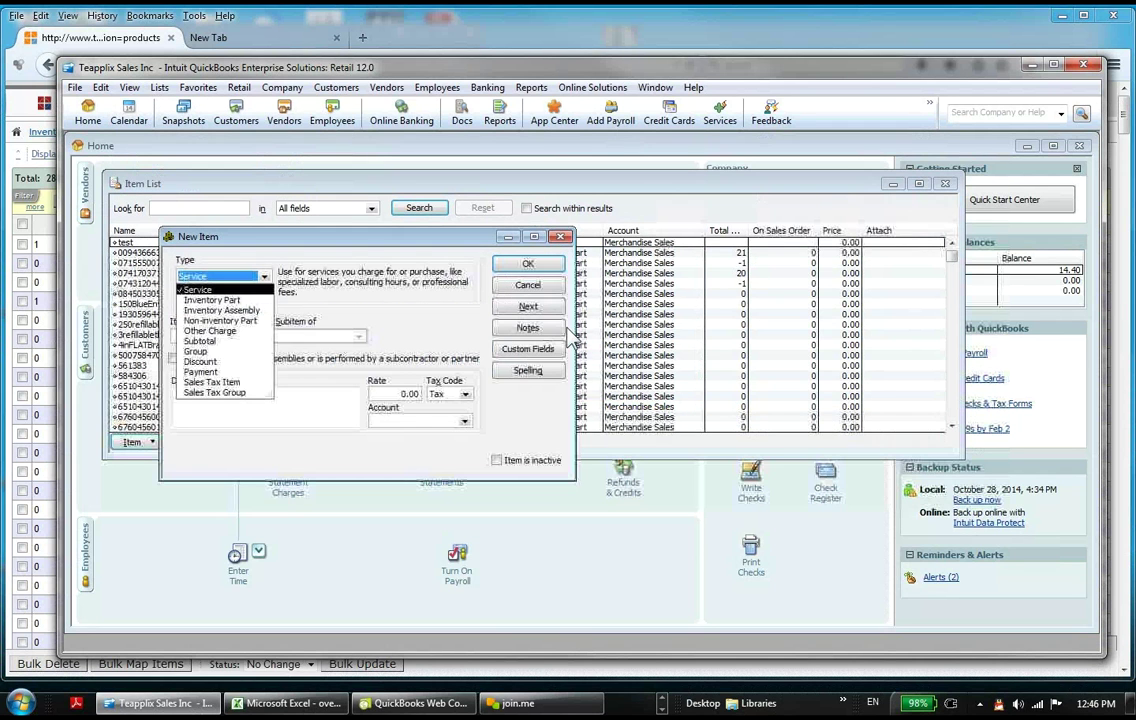
left_click(222, 310)
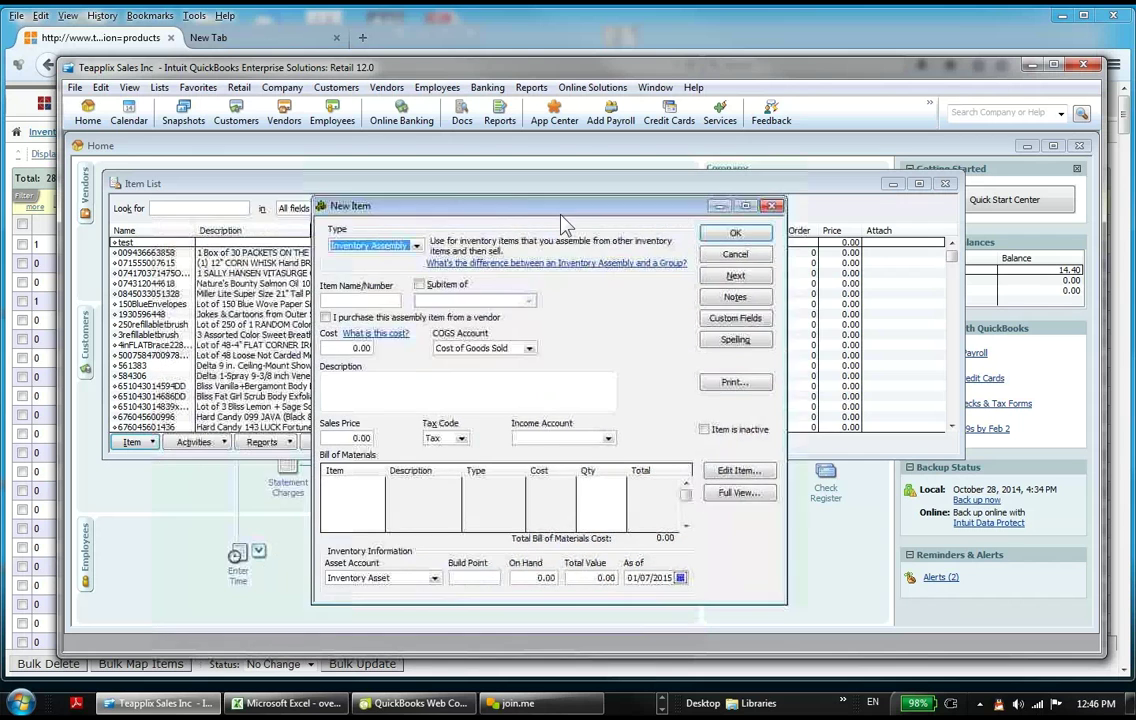
Step: Clear the trial 'ebay custom label' from Item Name/Number and start the first Bill of Materials line
left_click(408, 303)
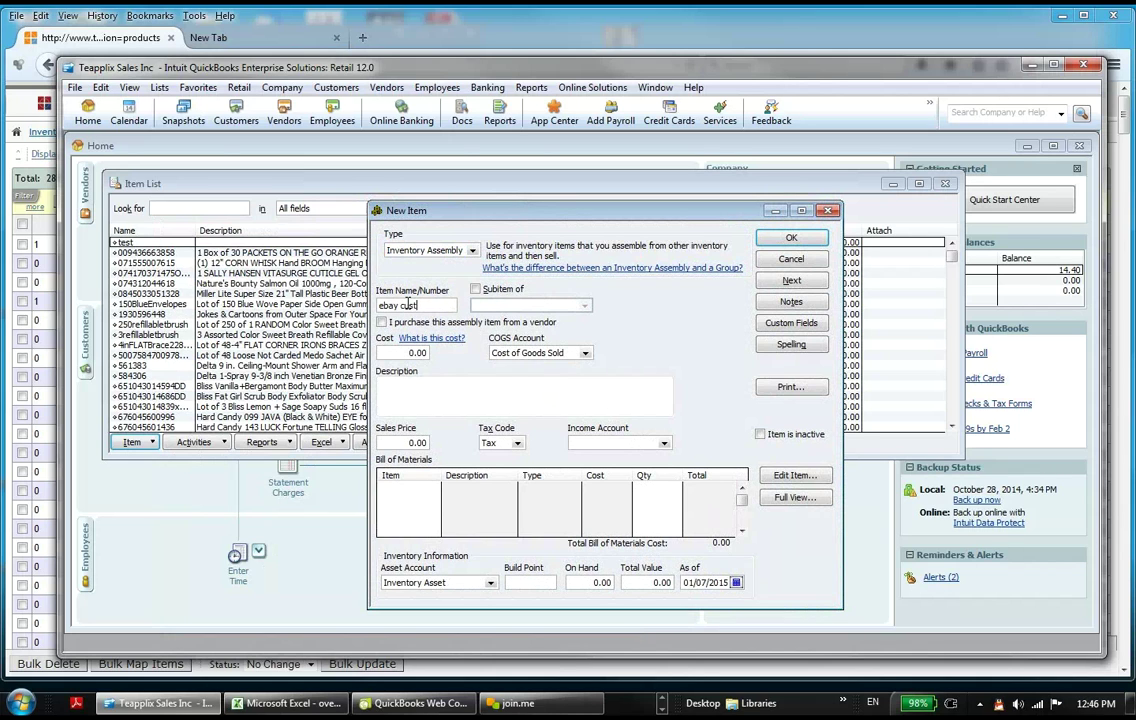
type("ebay custom label A")
left_click_drag(381, 306, 585, 318)
key("BackSpace")
left_click(408, 489)
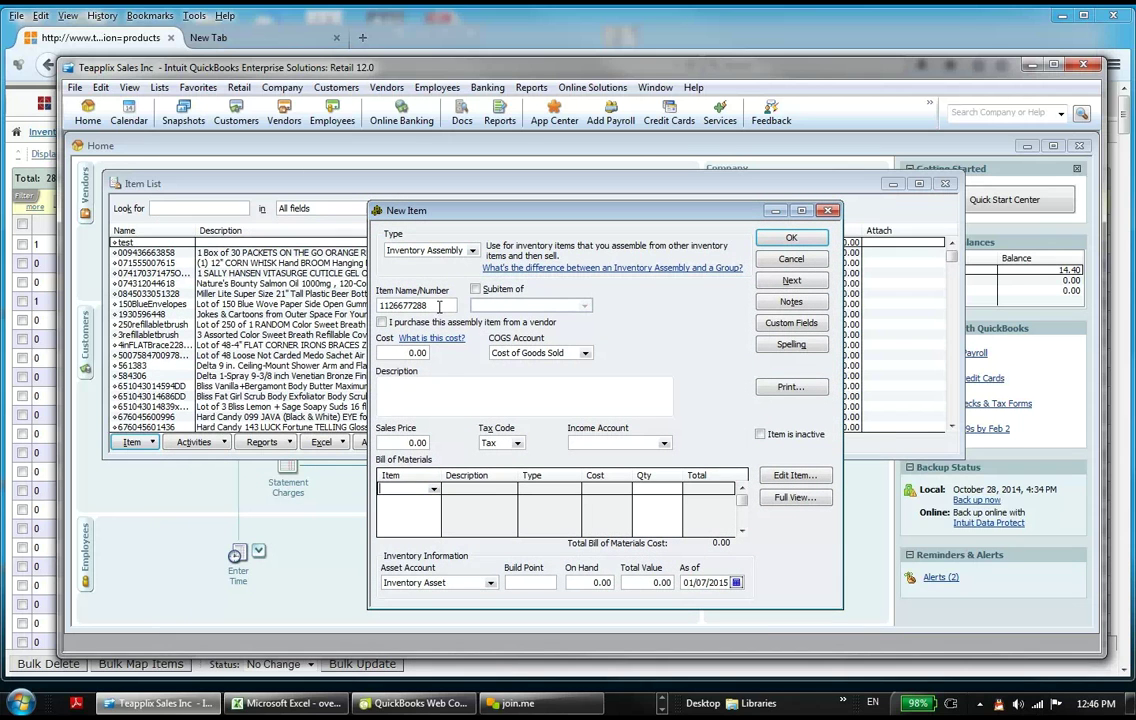
Step: Add 3refillablebrush as the first Bill of Materials component with quantity 3
left_click(434, 490)
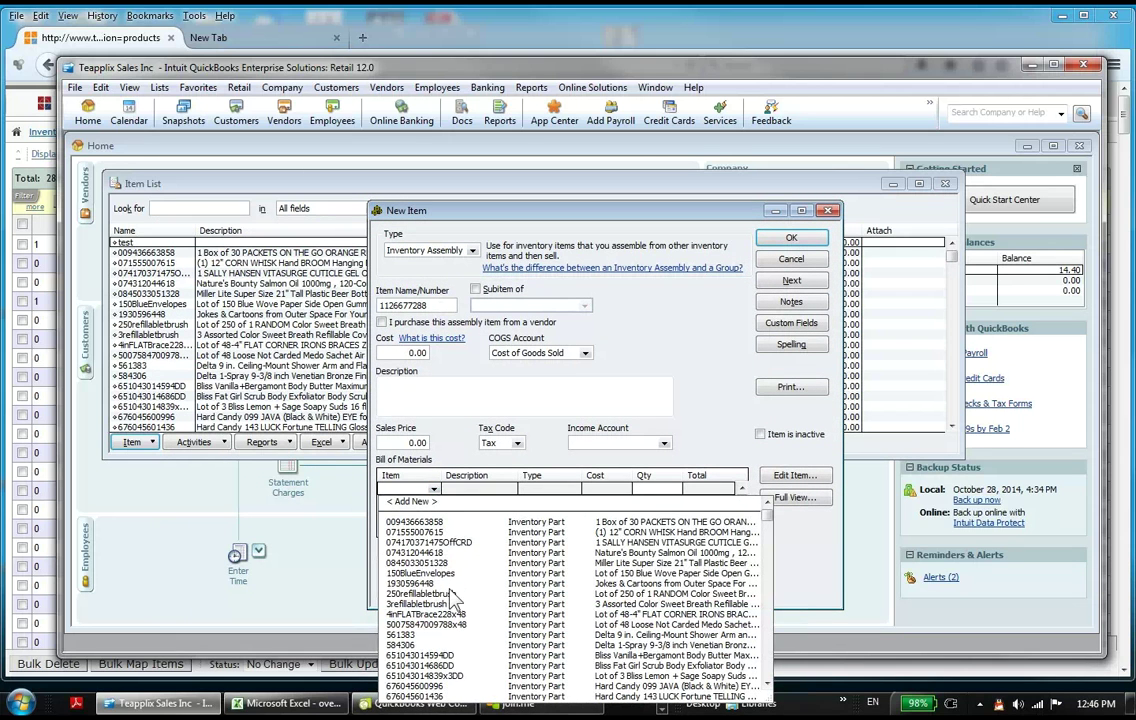
type("3refillablebrush")
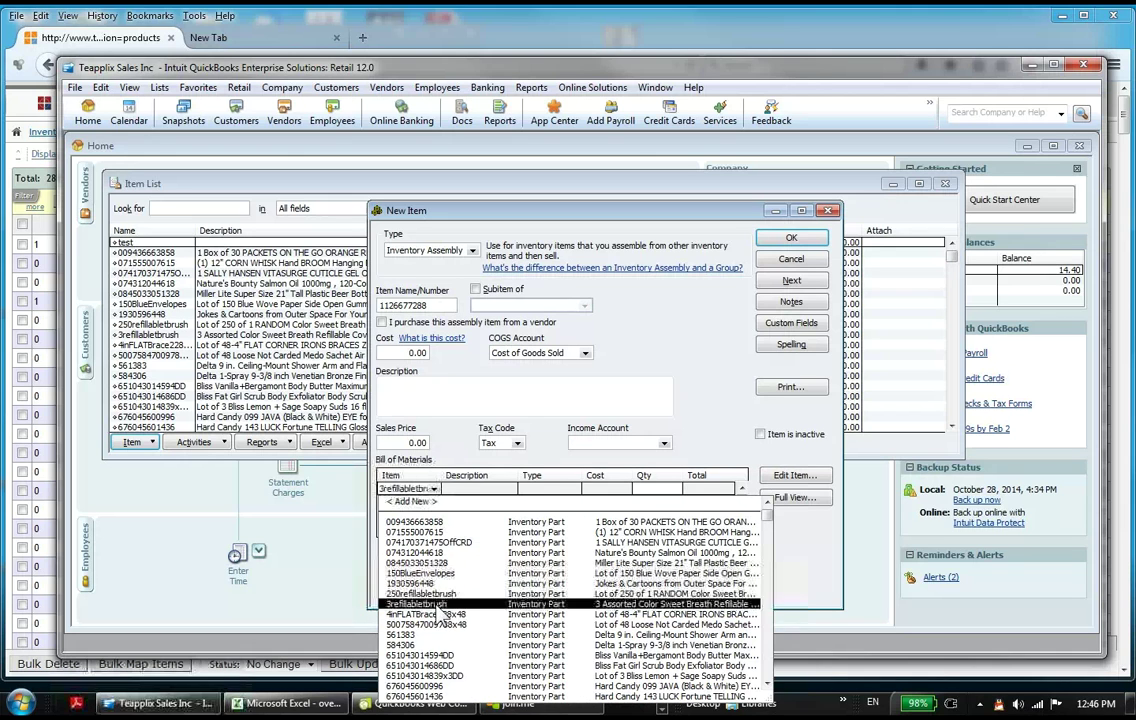
left_click(437, 605)
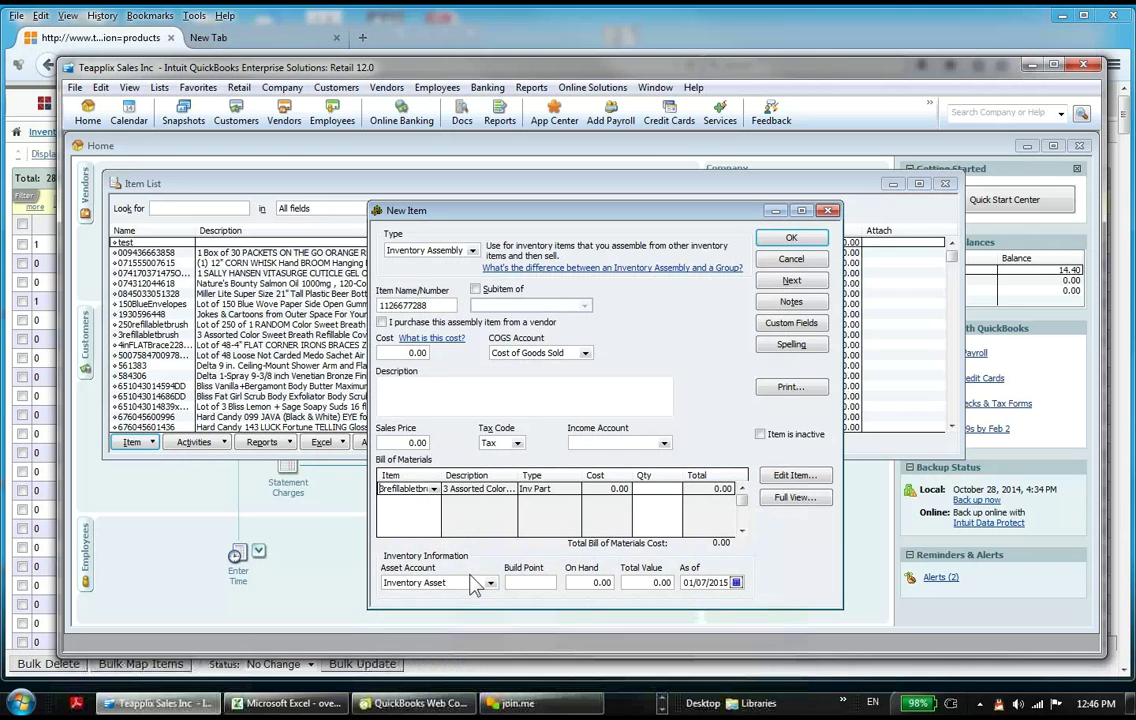
left_click(651, 490)
type("-")
key("Delete")
key("Delete")
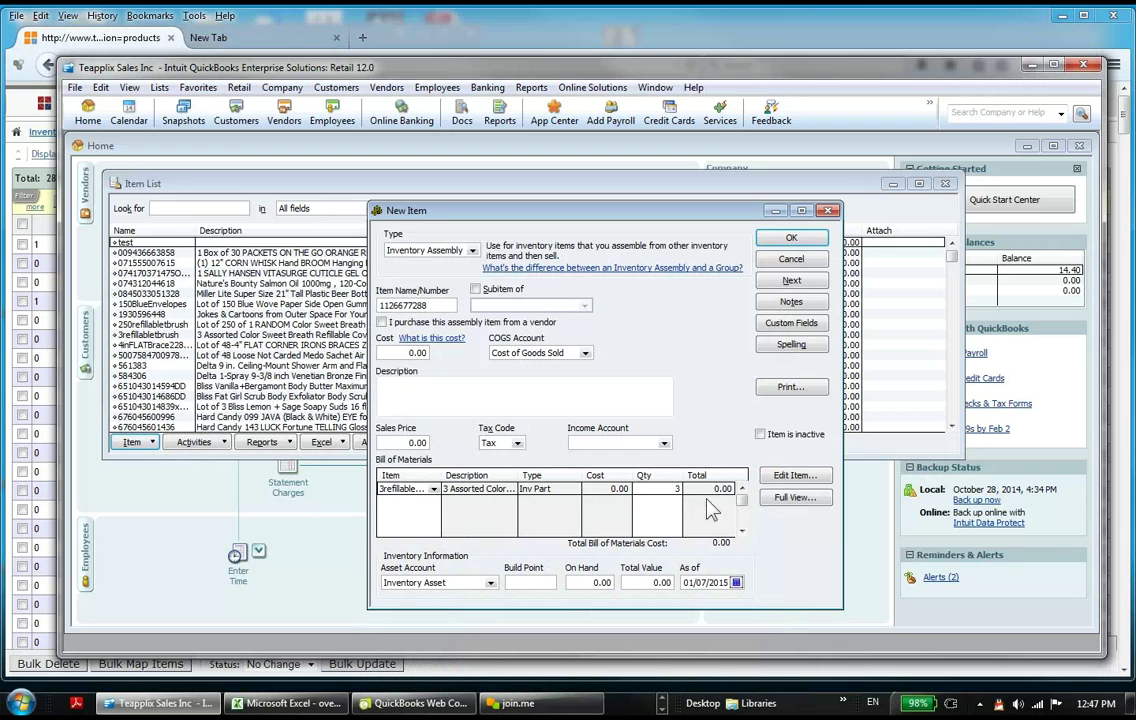
Step: Add 4inFLATBrace228x48 with quantity 2, then rename the item to LancePart1
left_click(432, 502)
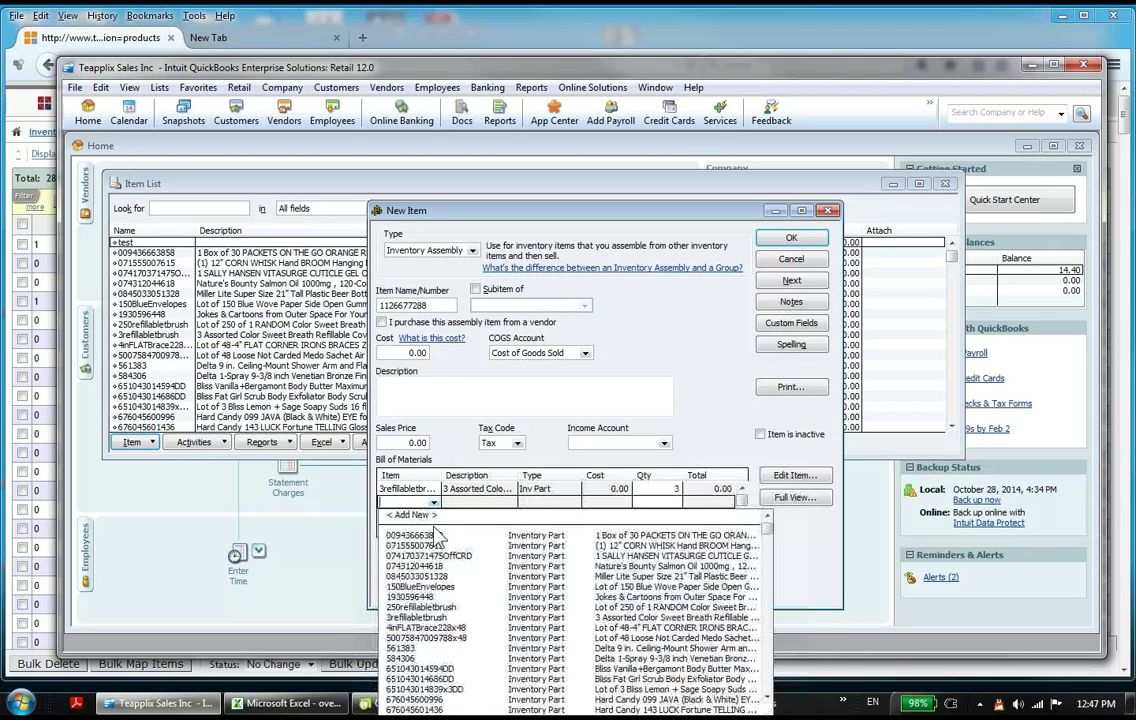
left_click(420, 627)
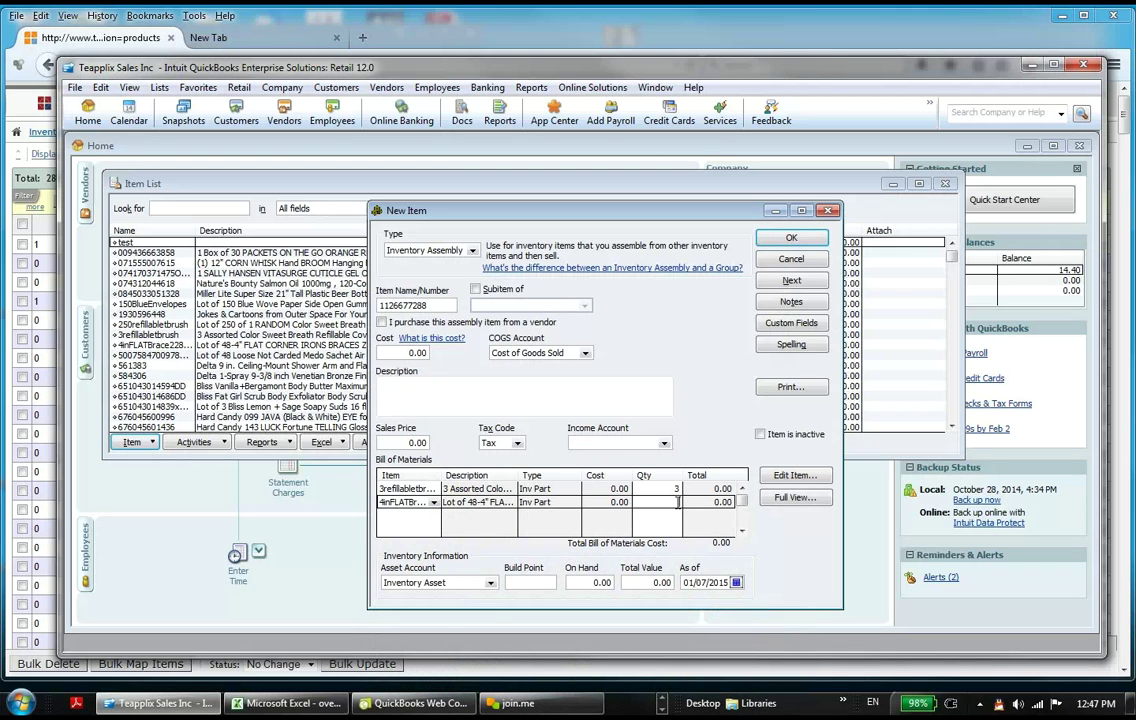
type("2")
key("Tab")
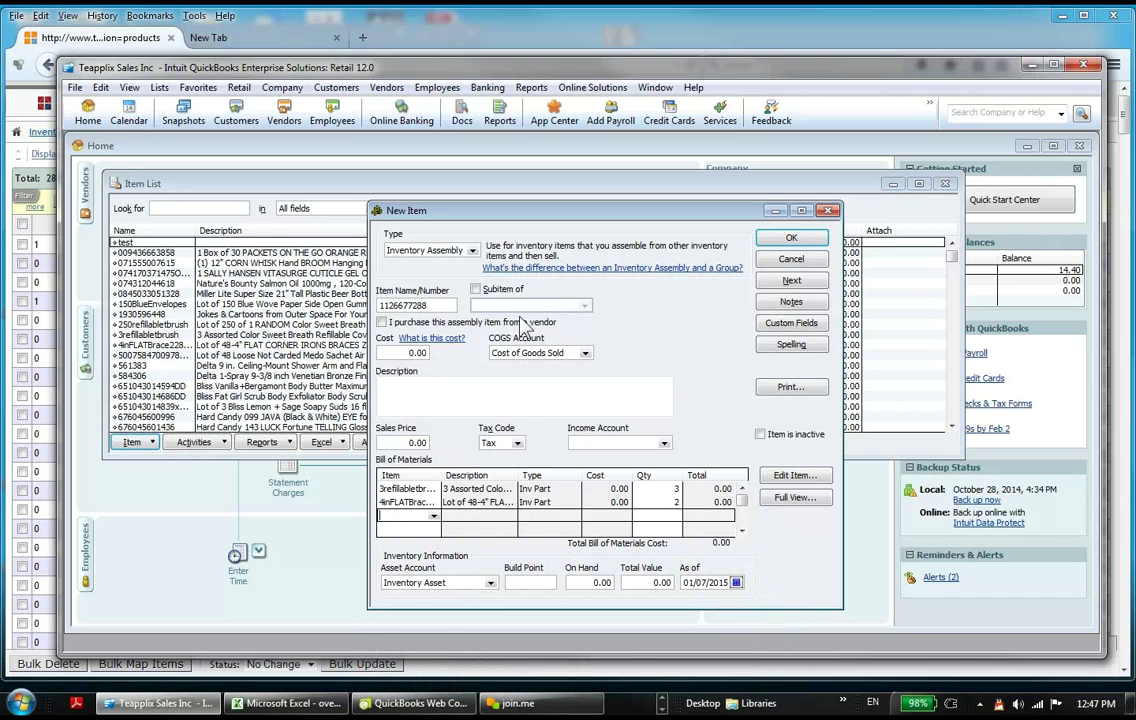
double_click(444, 305)
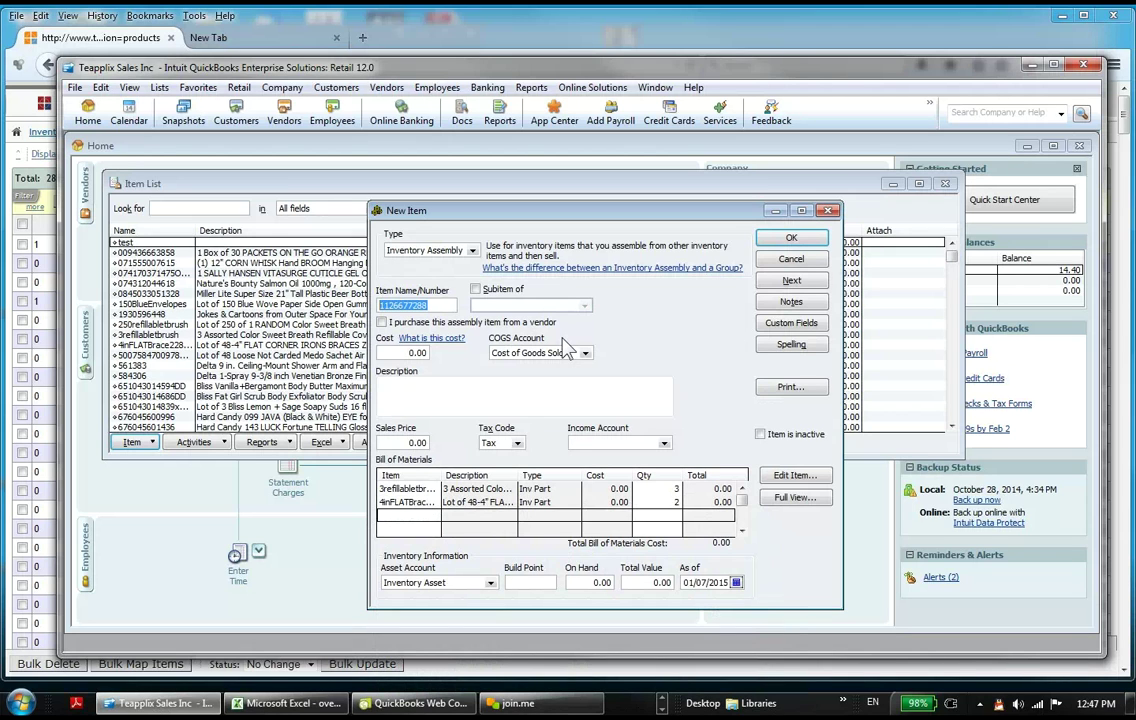
type("LancePart1")
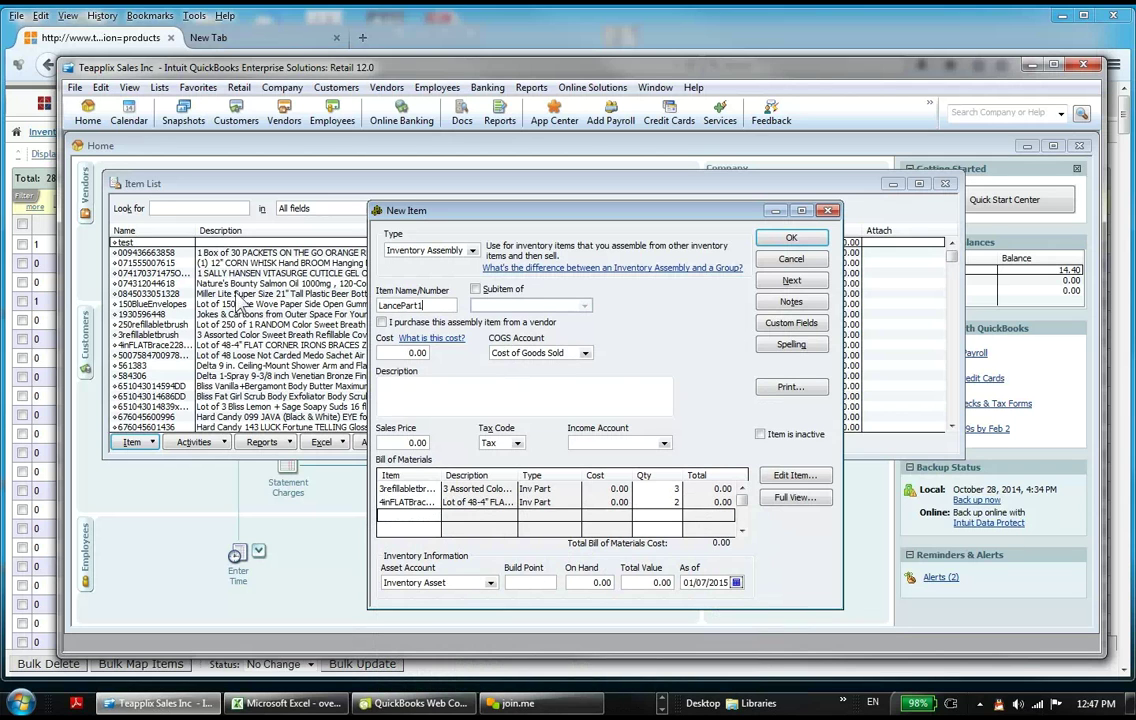
Step: Save the LancePart1 assembly after setting its income account to Merchandise Sales
left_click(777, 242)
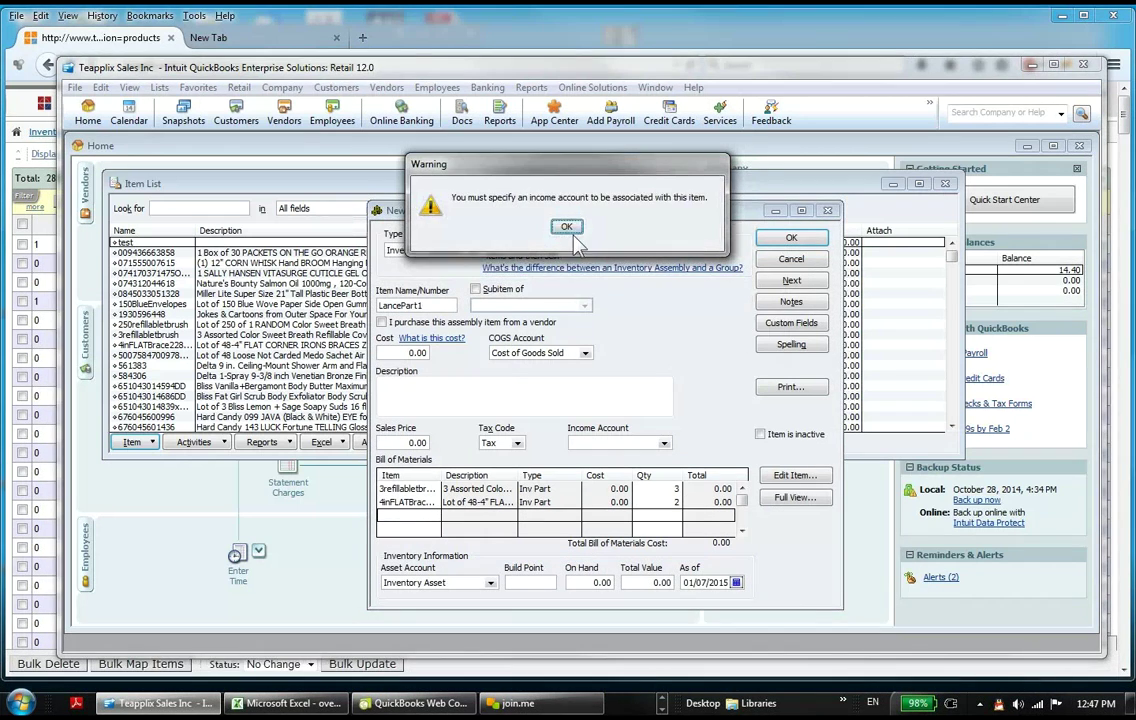
left_click(566, 226)
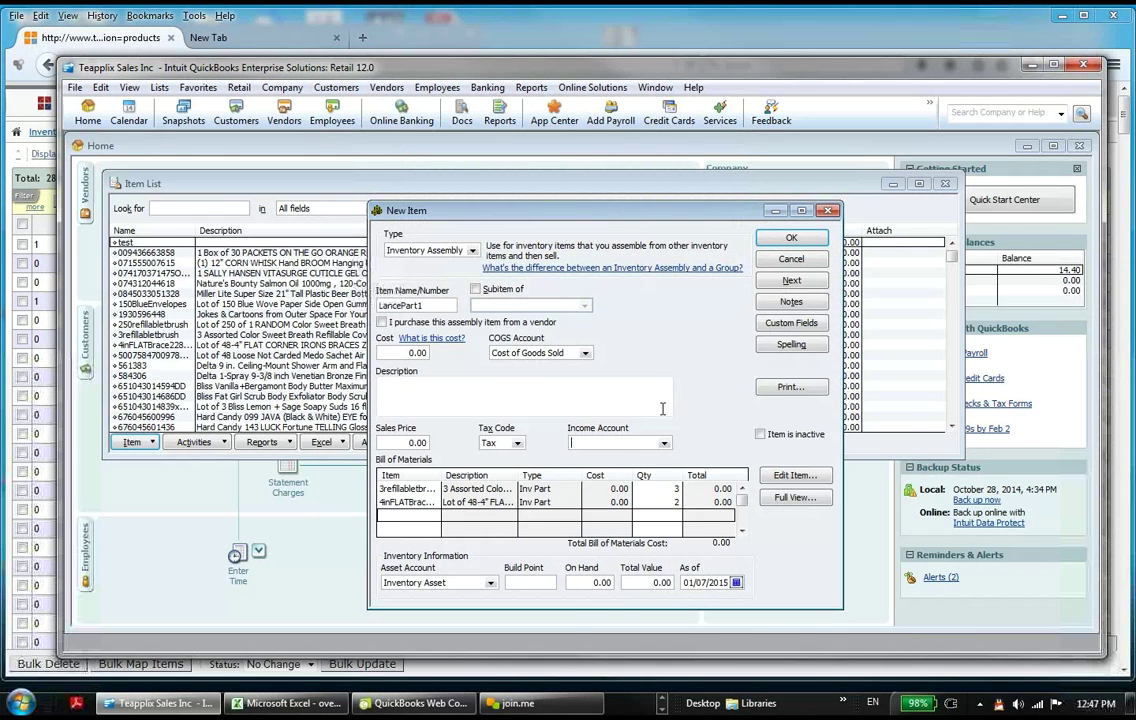
left_click(663, 442)
left_click(600, 395)
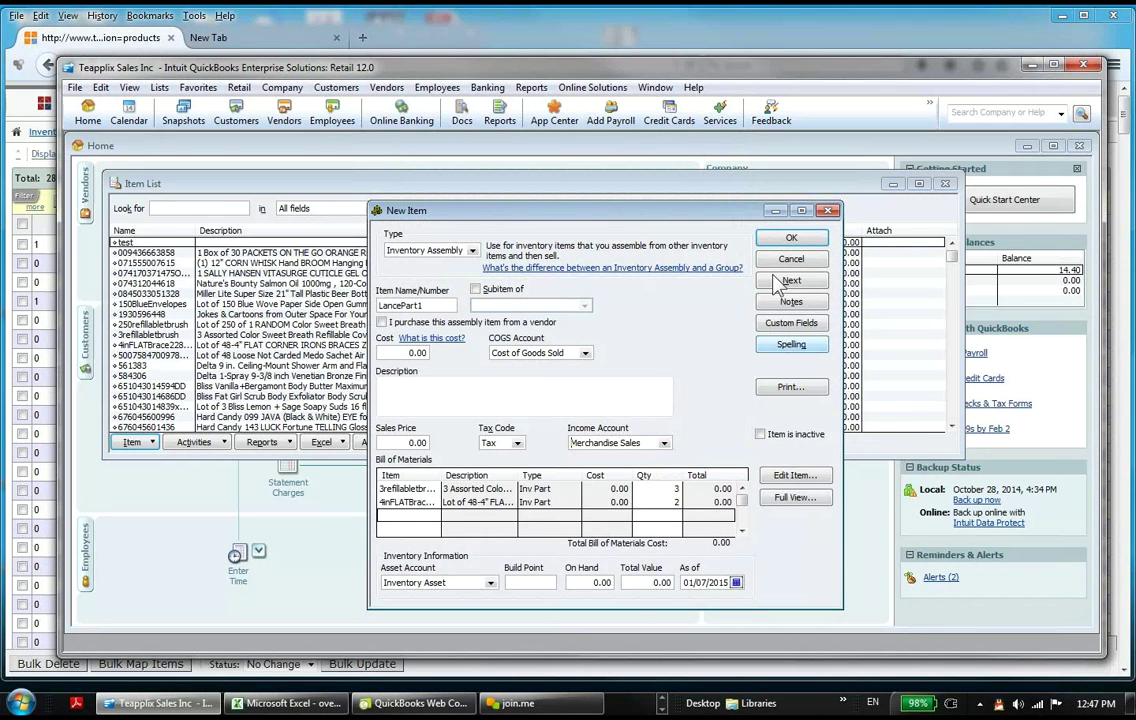
left_click(791, 238)
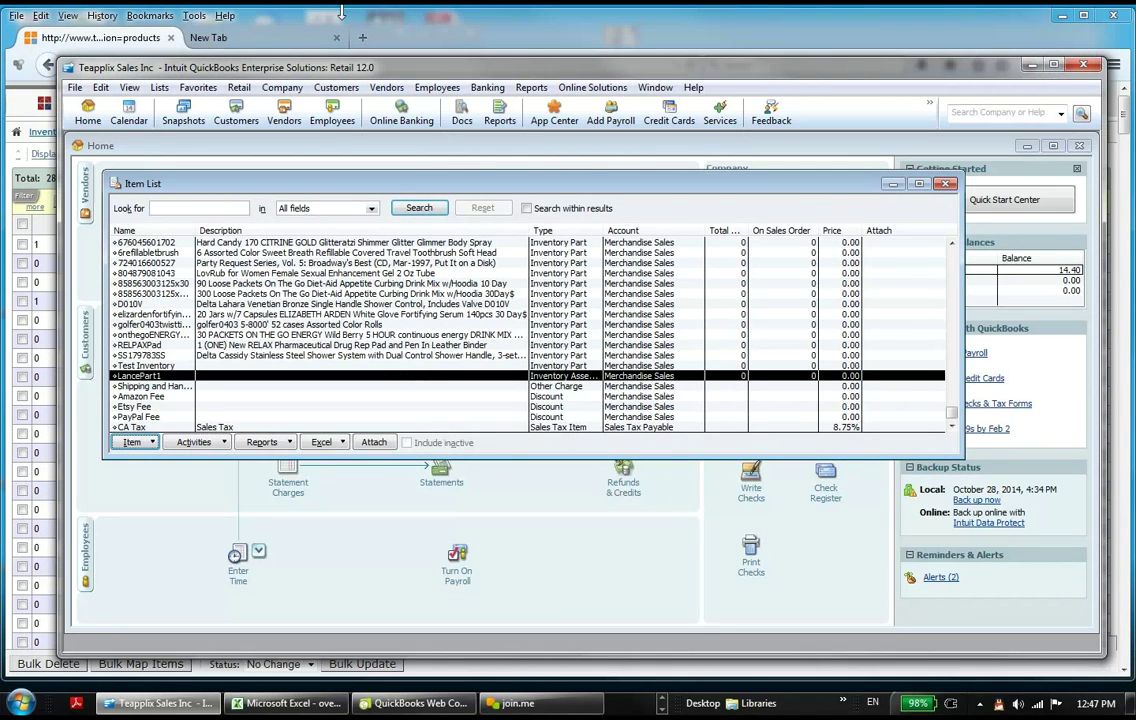
Step: Start a sales receipt for 1 LancePart1, dismissing the low-quantity and backorder warnings
left_click(333, 92)
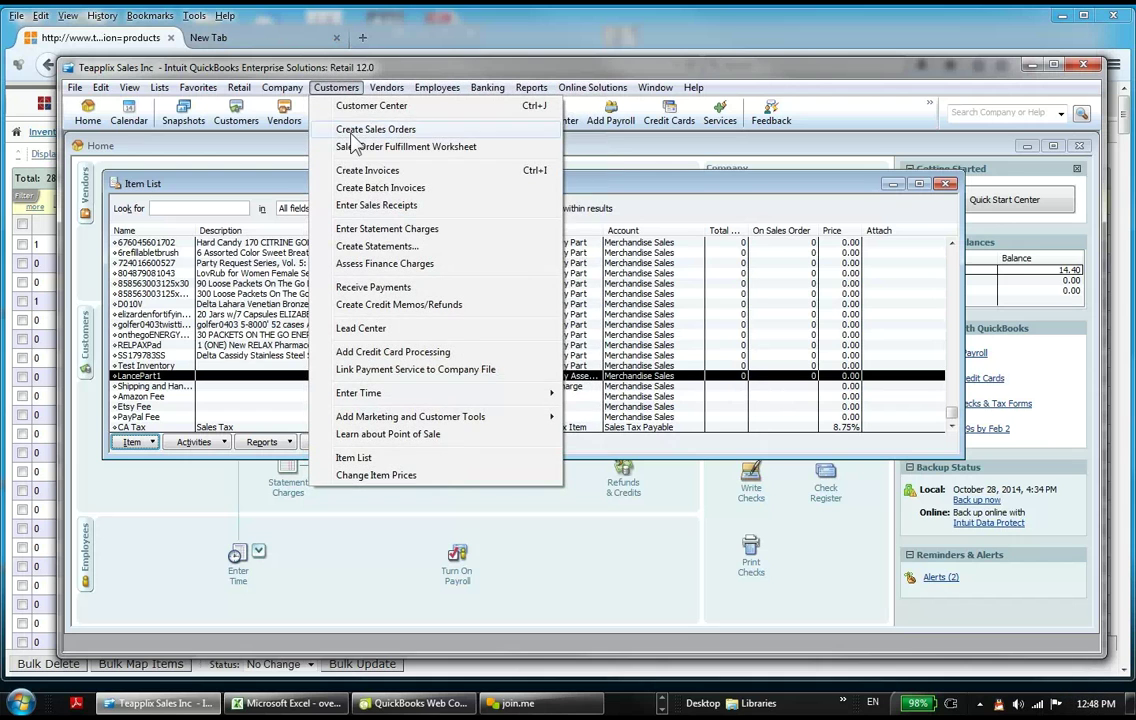
left_click(392, 206)
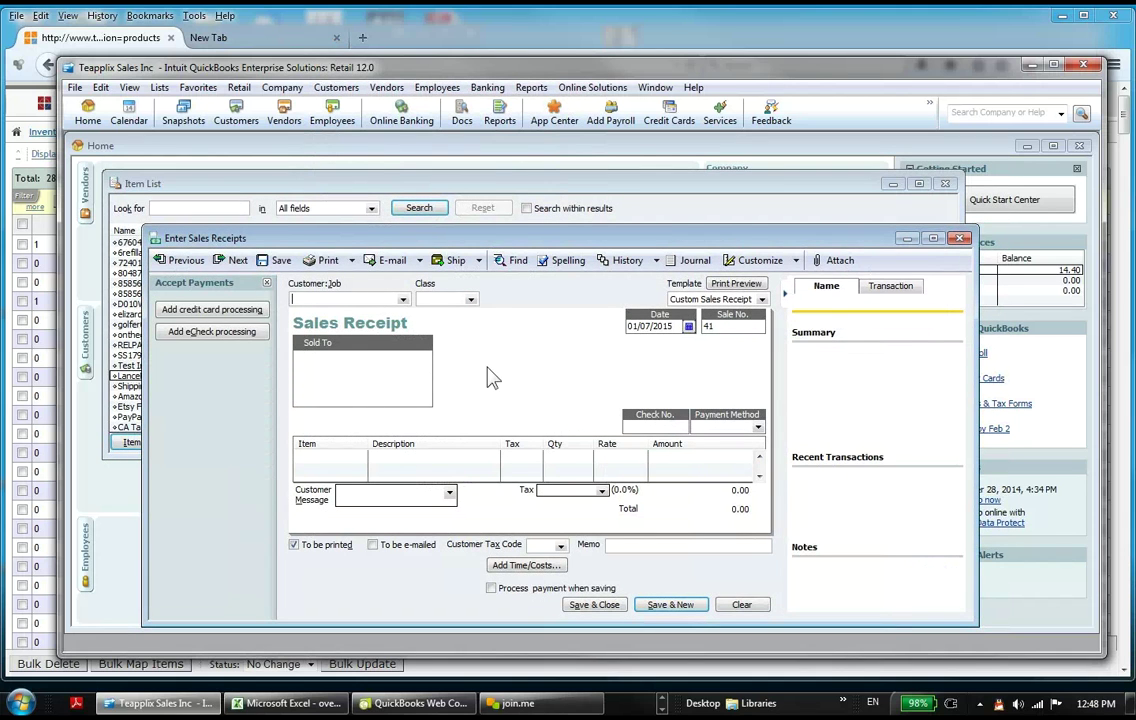
left_click(362, 458)
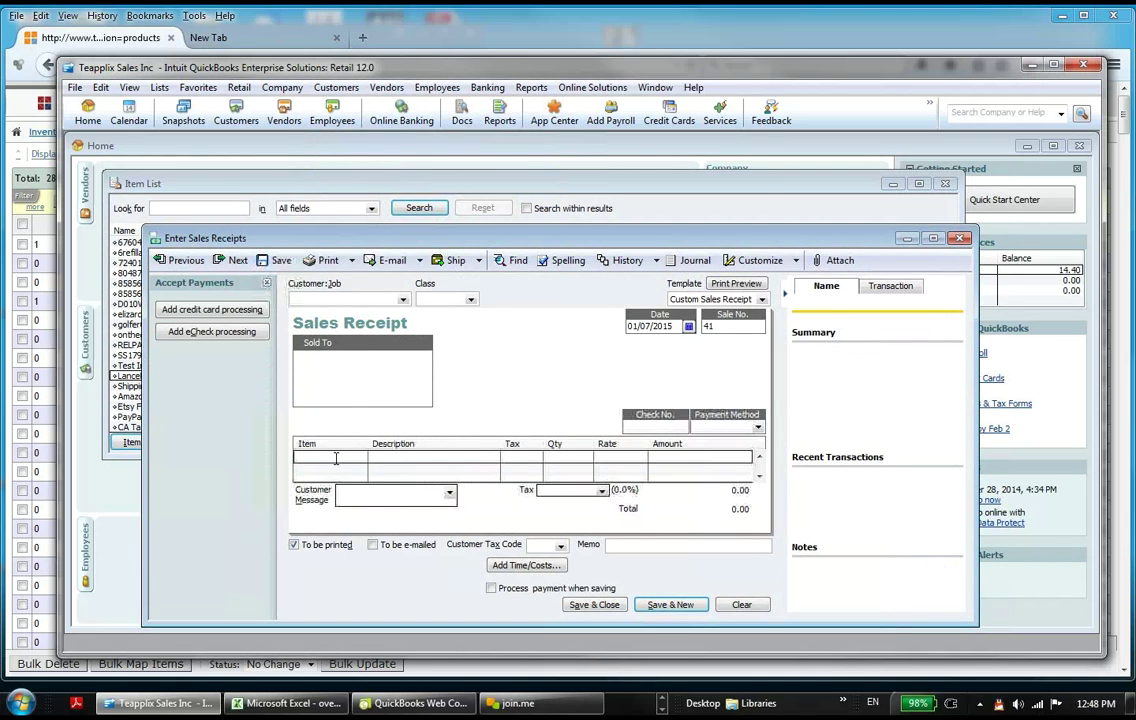
type("LancePart1")
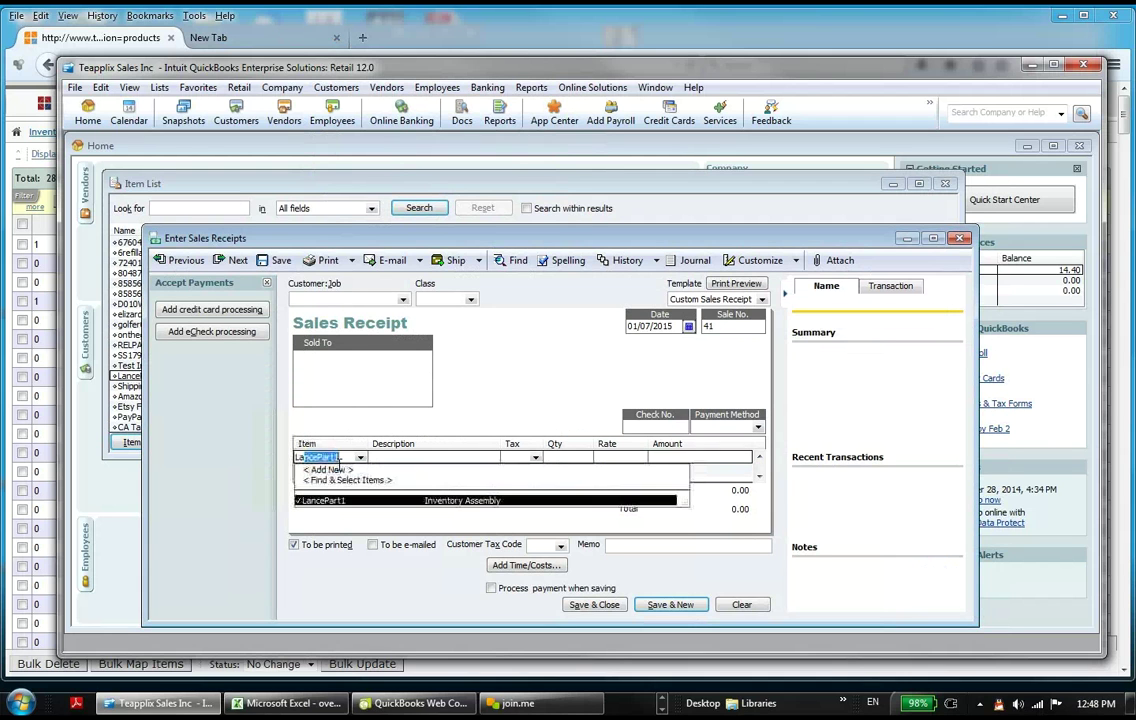
key("Tab")
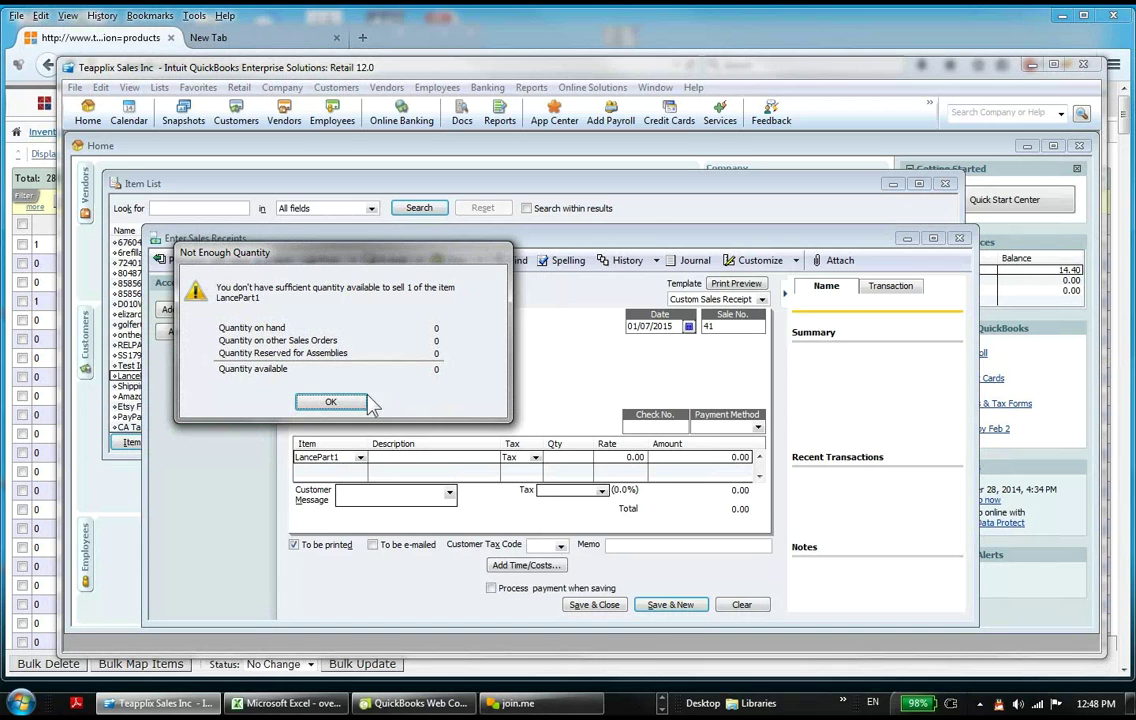
left_click(330, 402)
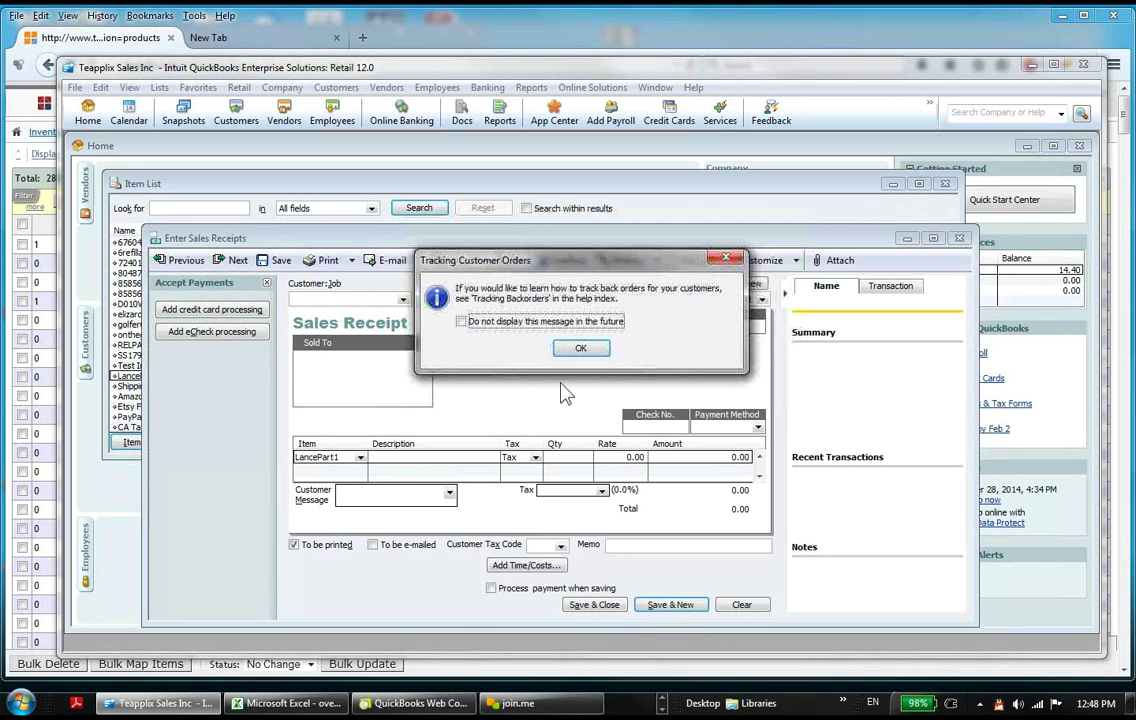
left_click(530, 322)
left_click(581, 348)
left_click(575, 457)
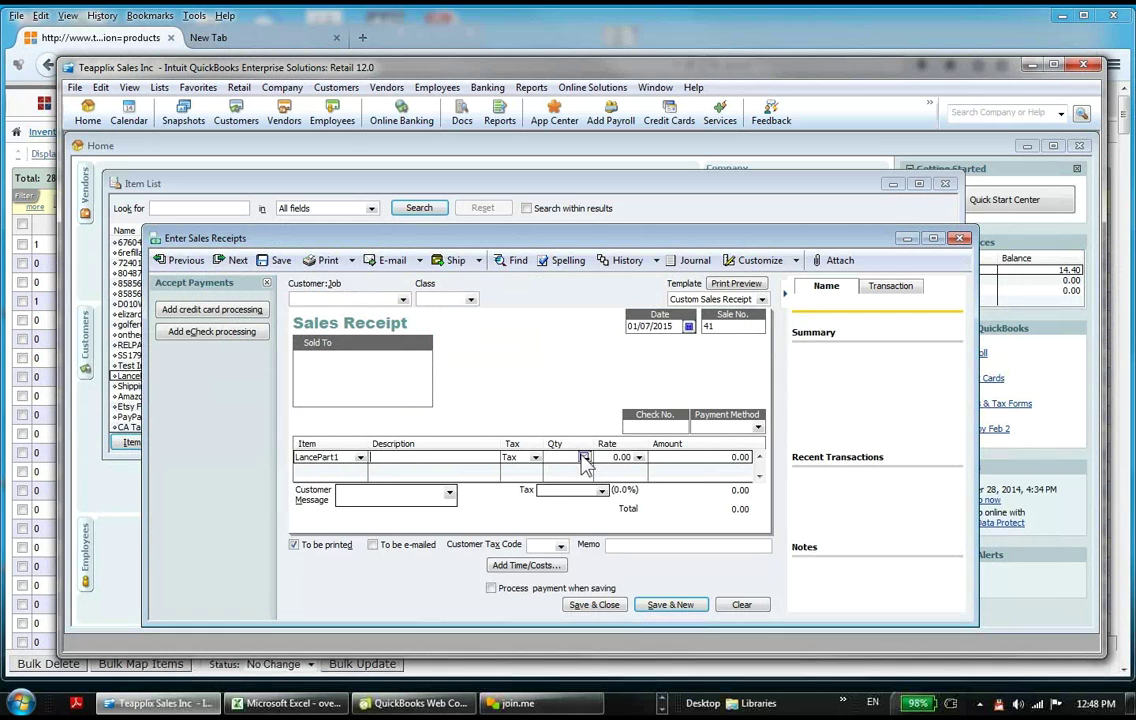
type("1")
Step: Apply CA Tax to the receipt and save and close it
left_click(608, 610)
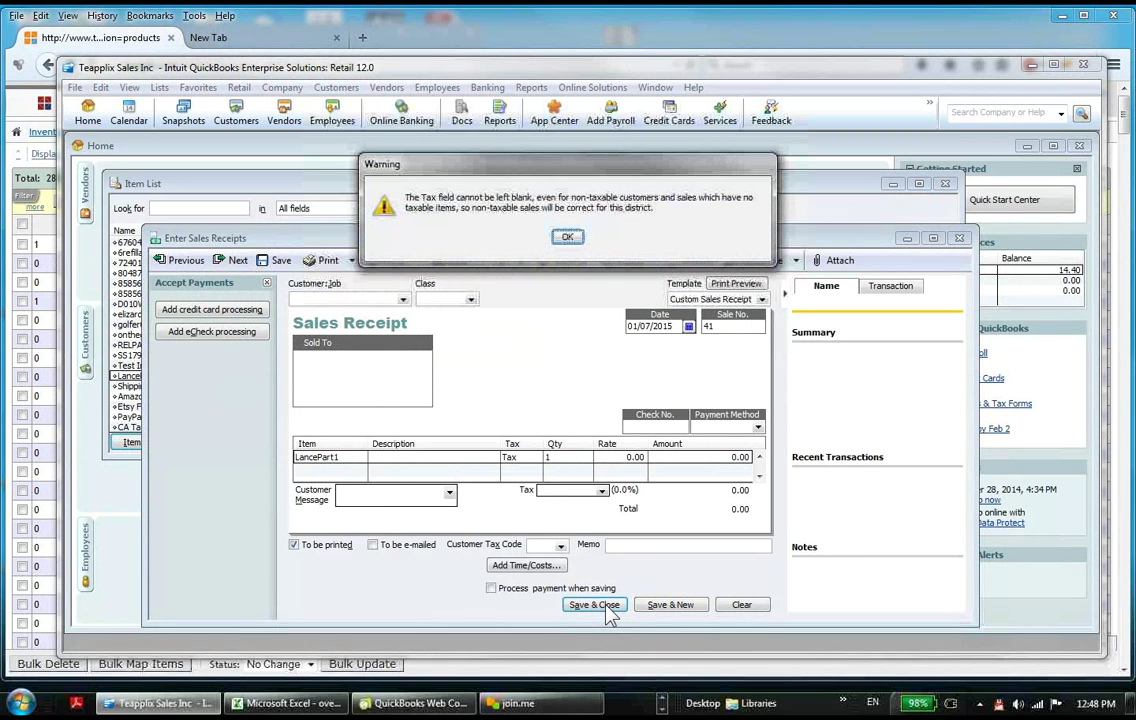
left_click(567, 238)
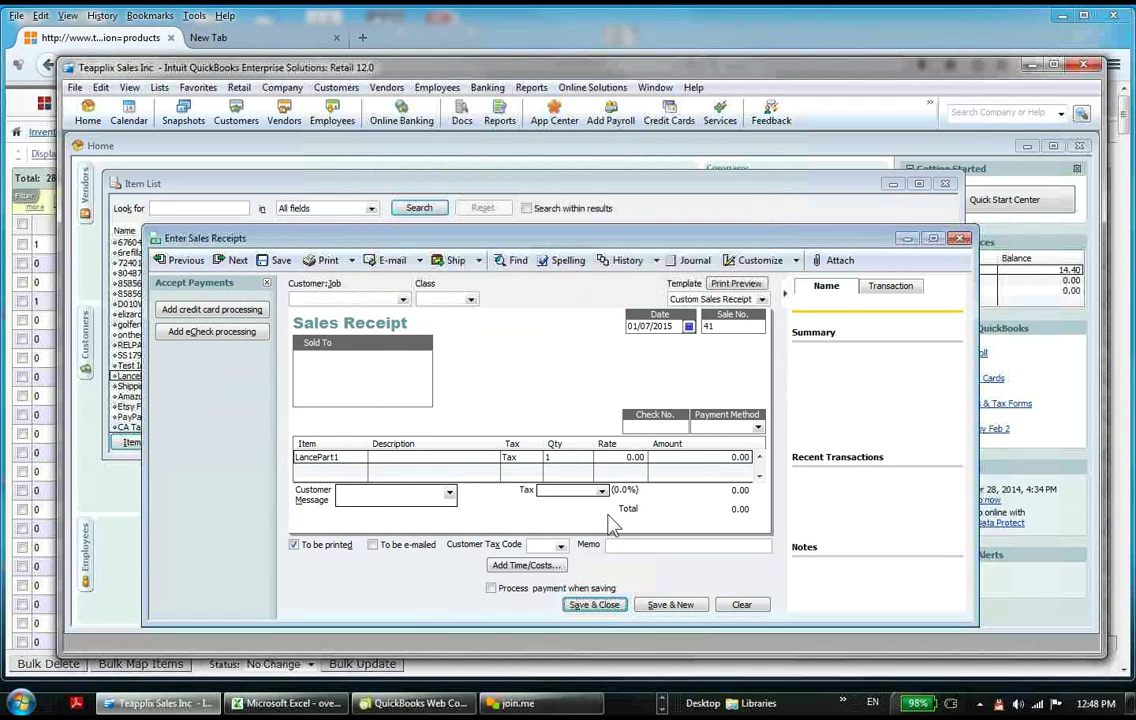
left_click(601, 491)
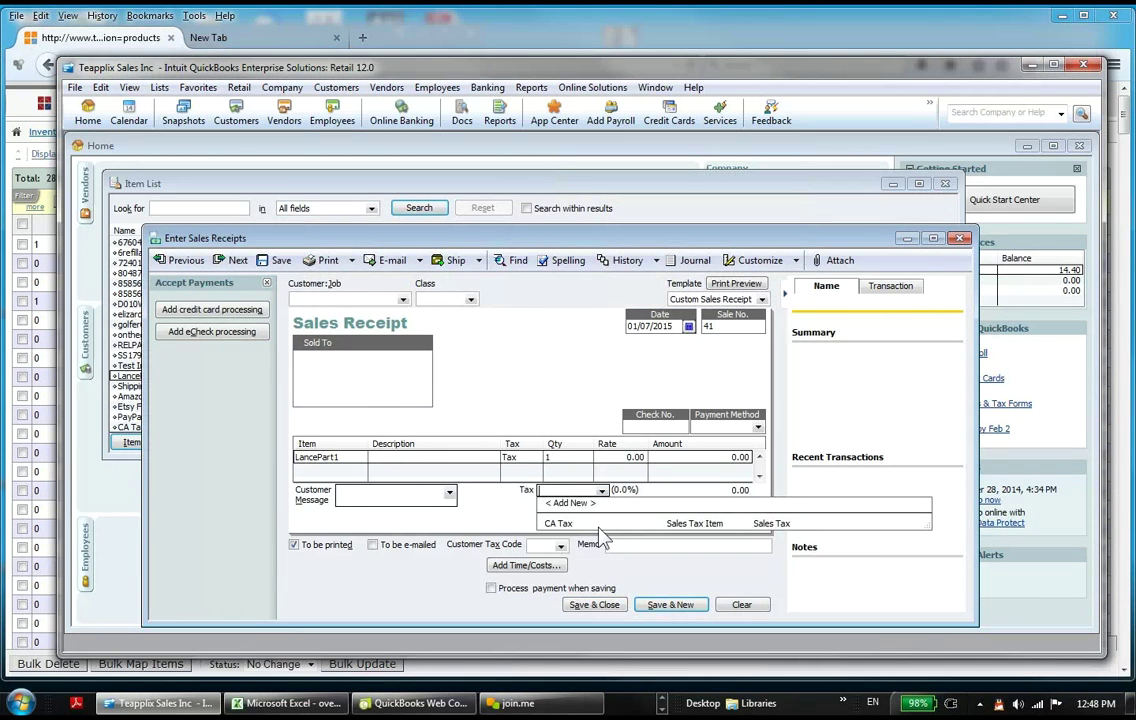
left_click(552, 524)
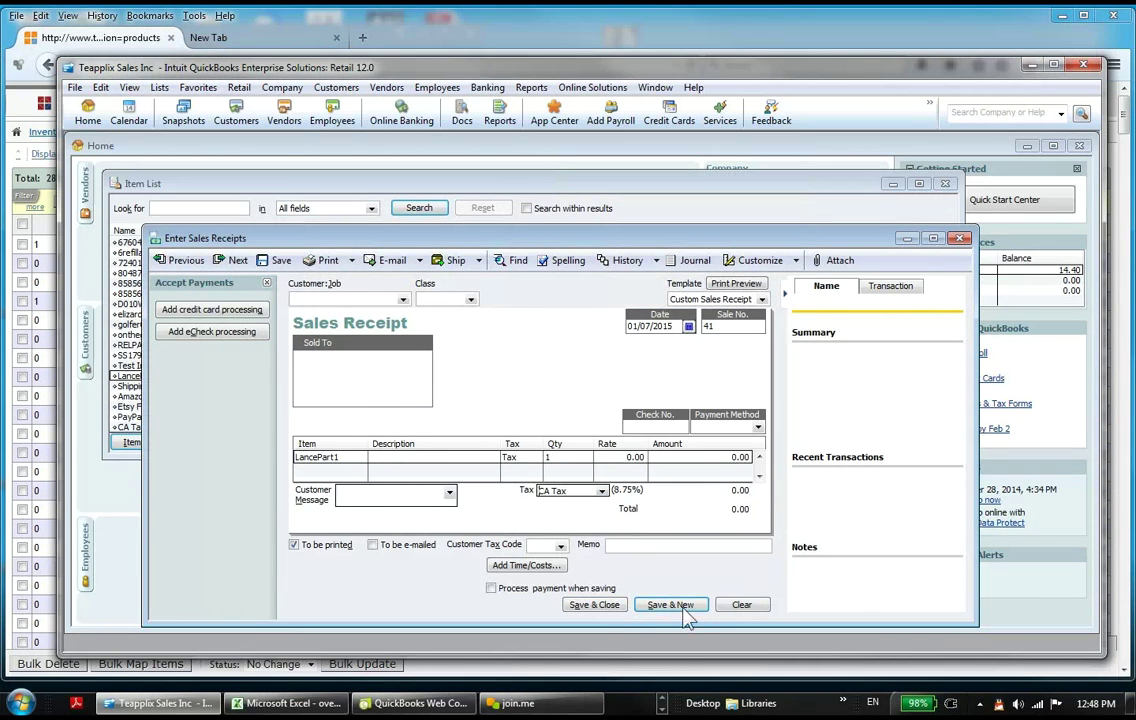
left_click(608, 607)
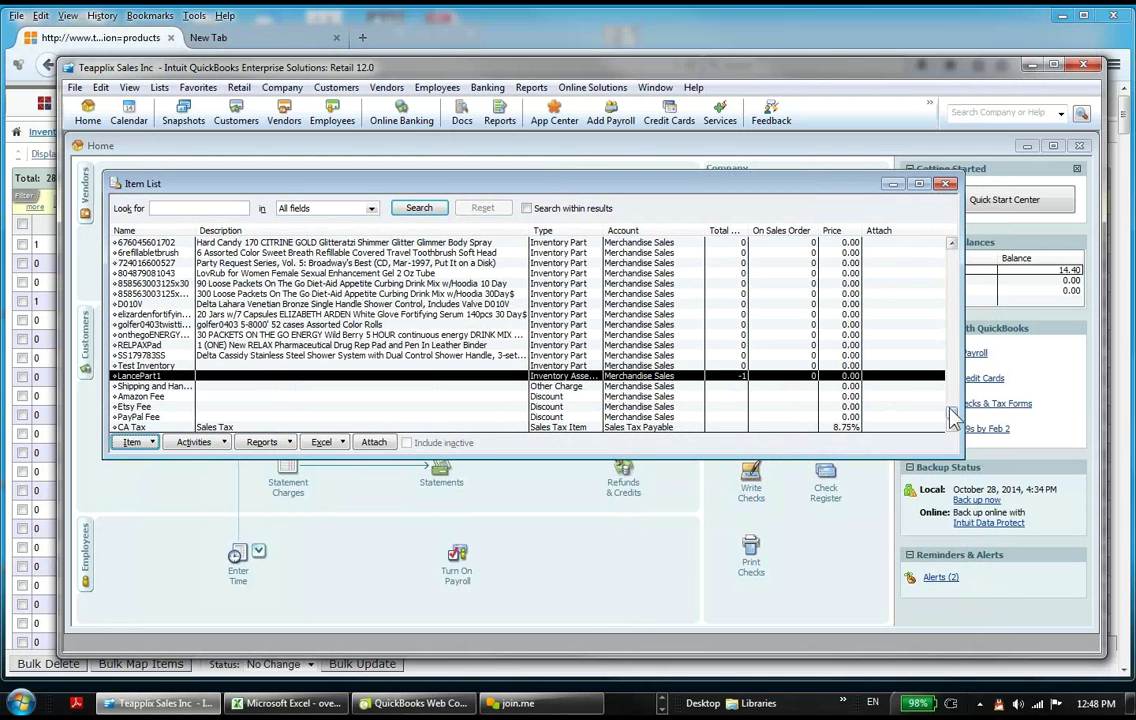
Step: Scroll the Item List to LancePart1 to confirm its -1 on hand
scroll(955, 418, "up", 1)
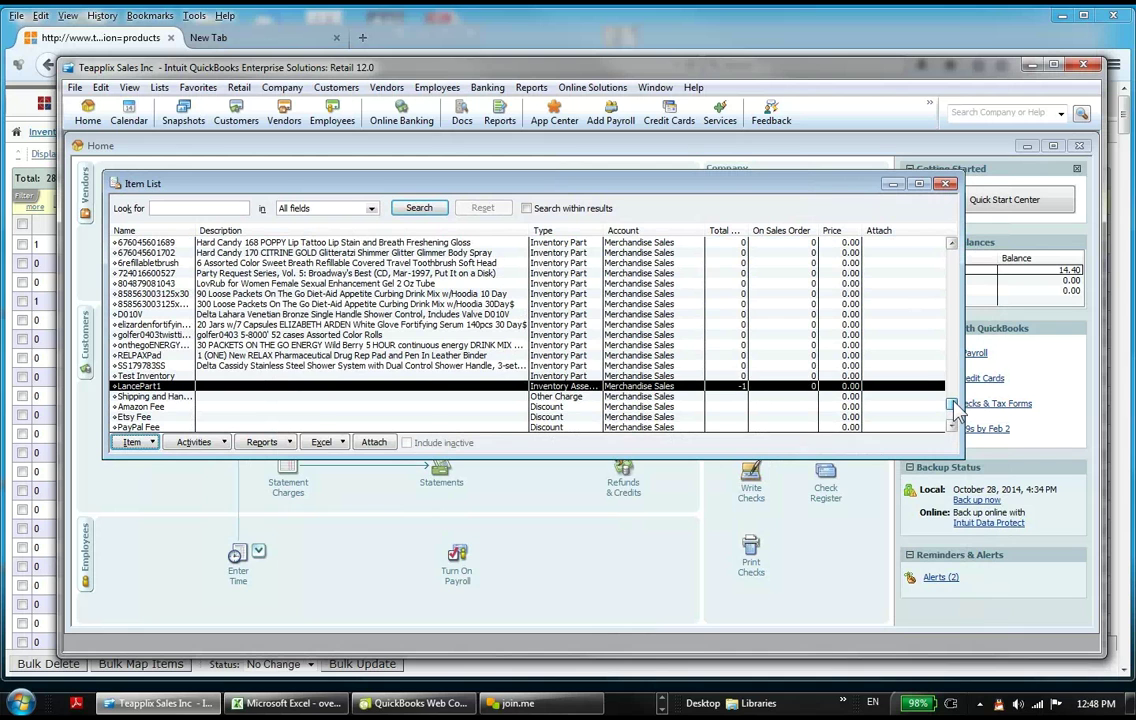
scroll(955, 407, "up", 1)
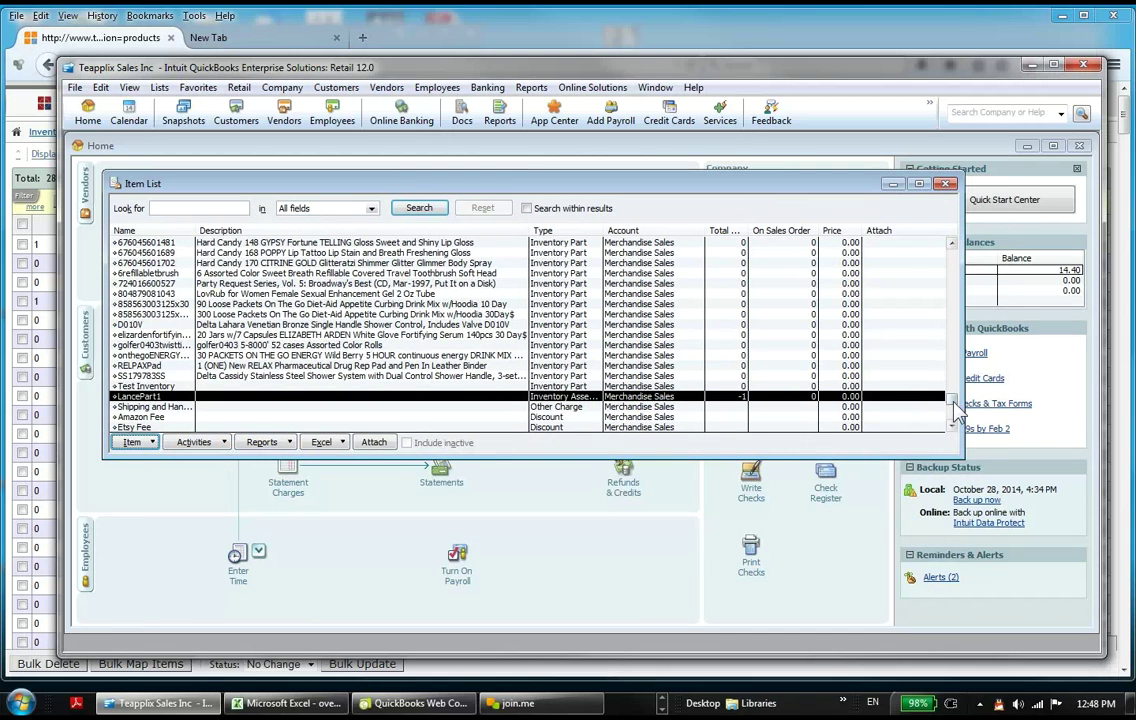
left_click(133, 442)
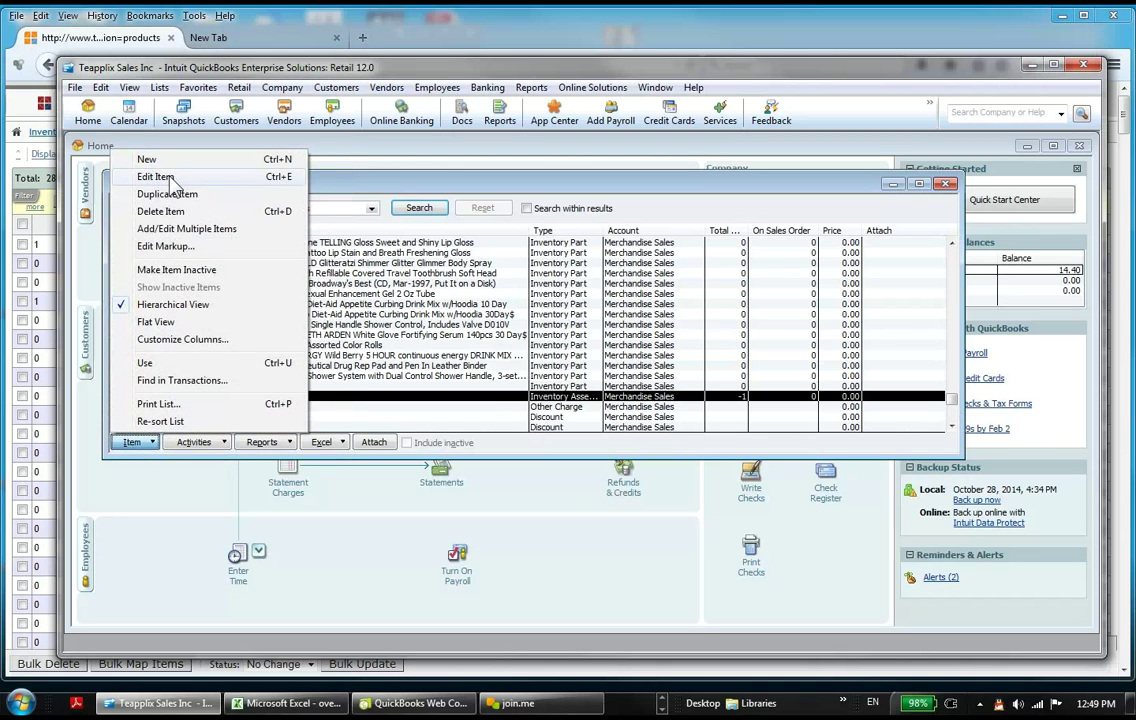
Step: Review LancePart1's bill of materials in Edit Item, then cancel without changes
left_click(155, 177)
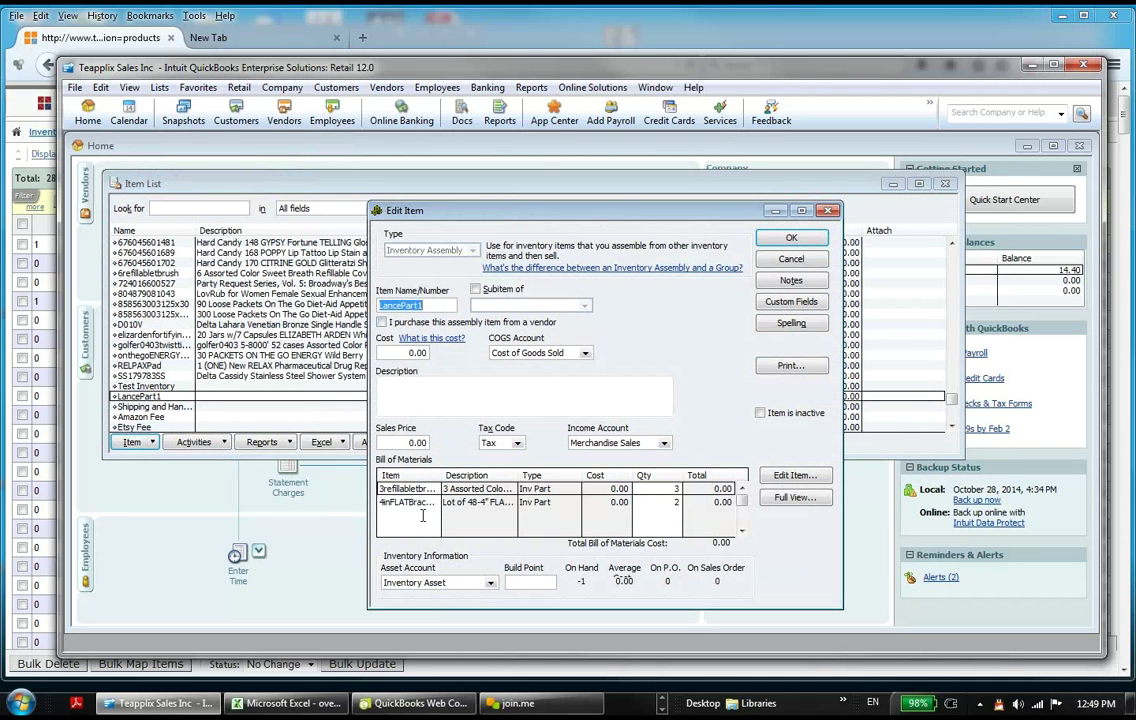
left_click(791, 259)
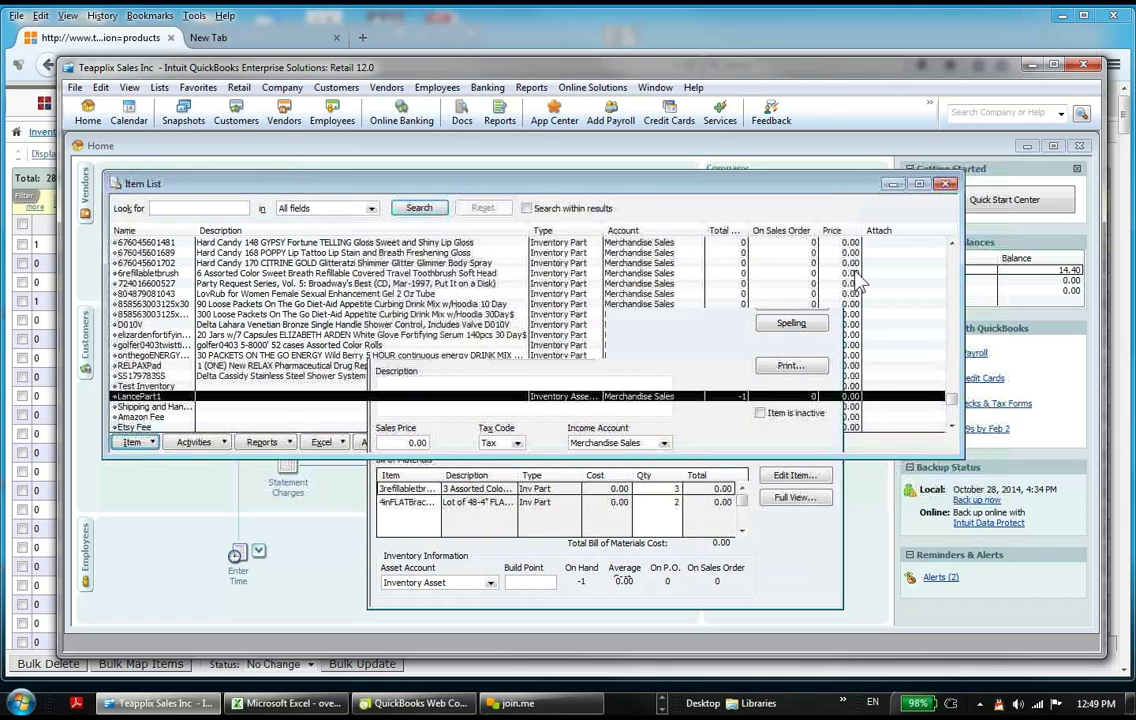
left_click_drag(951, 398, 951, 246)
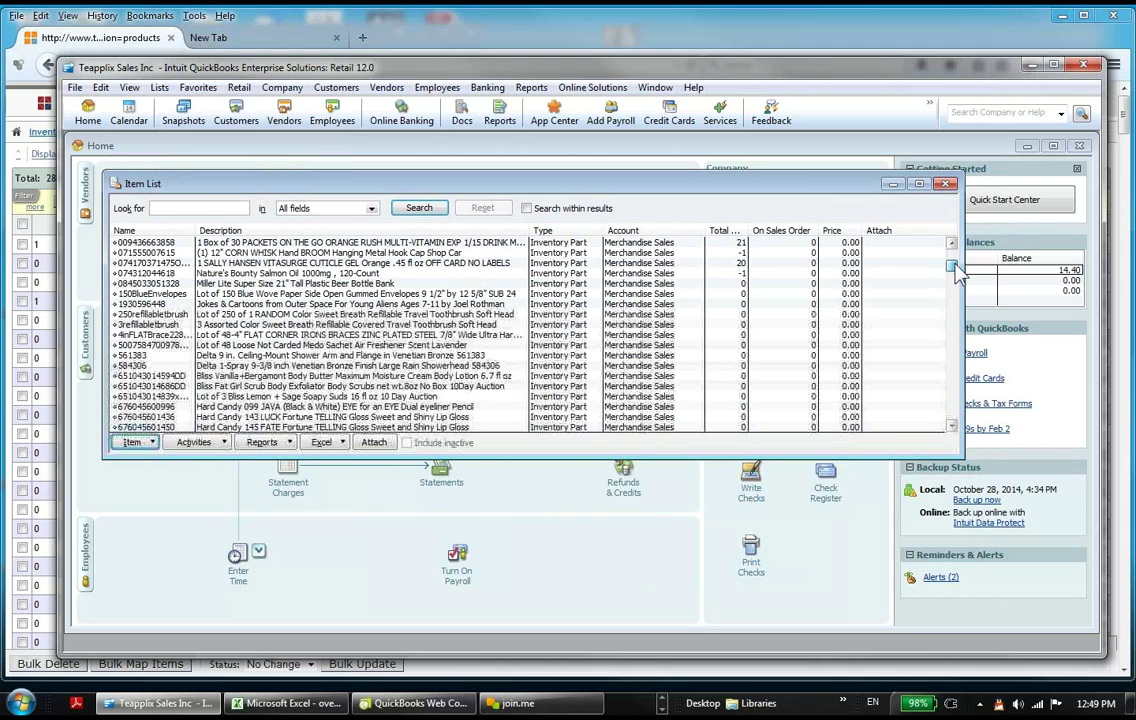
scroll(860, 305, "down", 1)
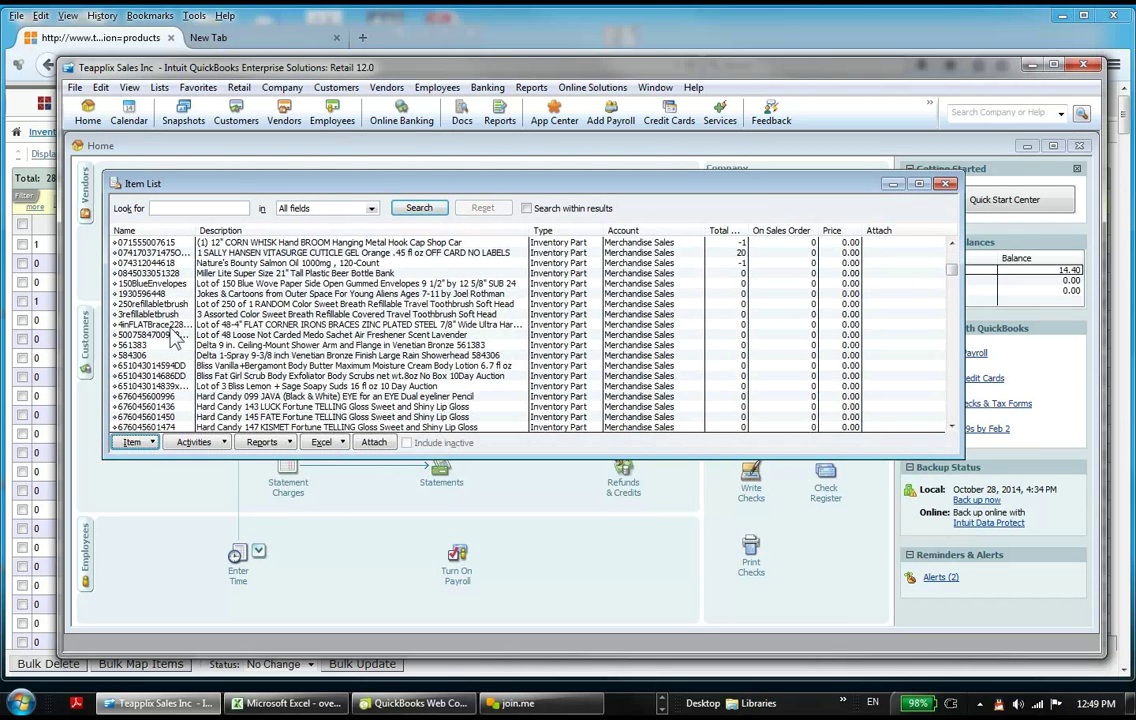
Step: Select the 3refillablebrush component row in the Item List
left_click(150, 314)
left_click(157, 325)
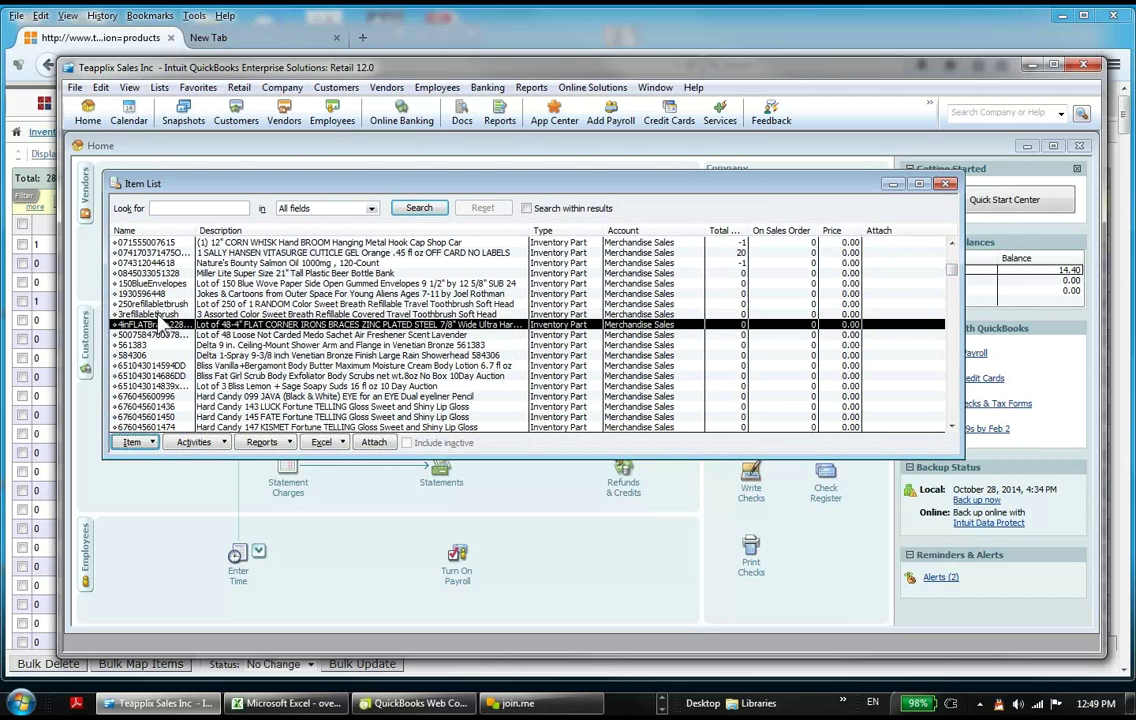
key("Up")
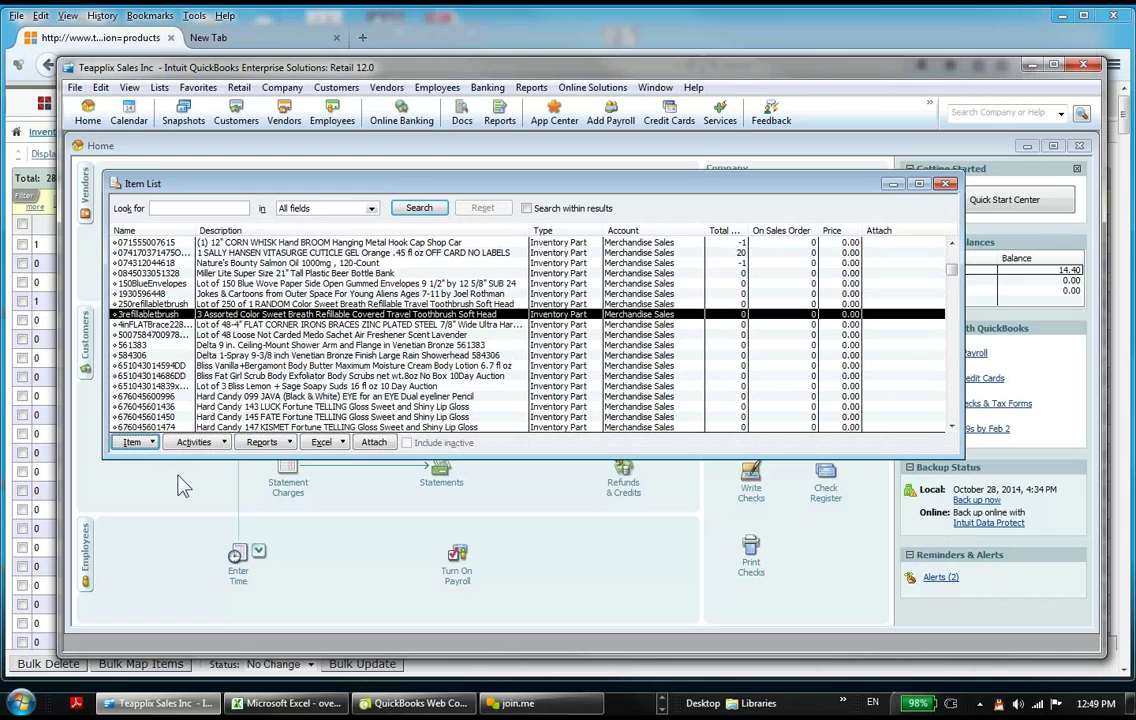
left_click(194, 443)
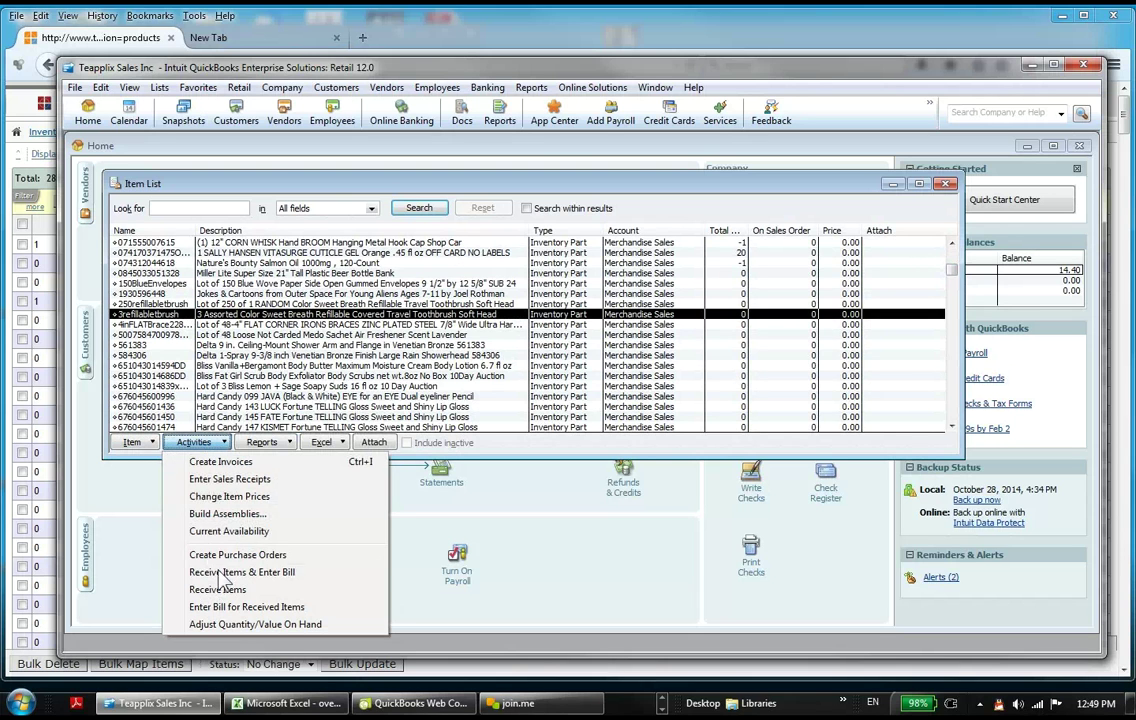
Step: Adjust on-hand quantity to 10 for 3refillabletbrush and 20 for 4inFLATBrace228x48, and save
left_click(245, 624)
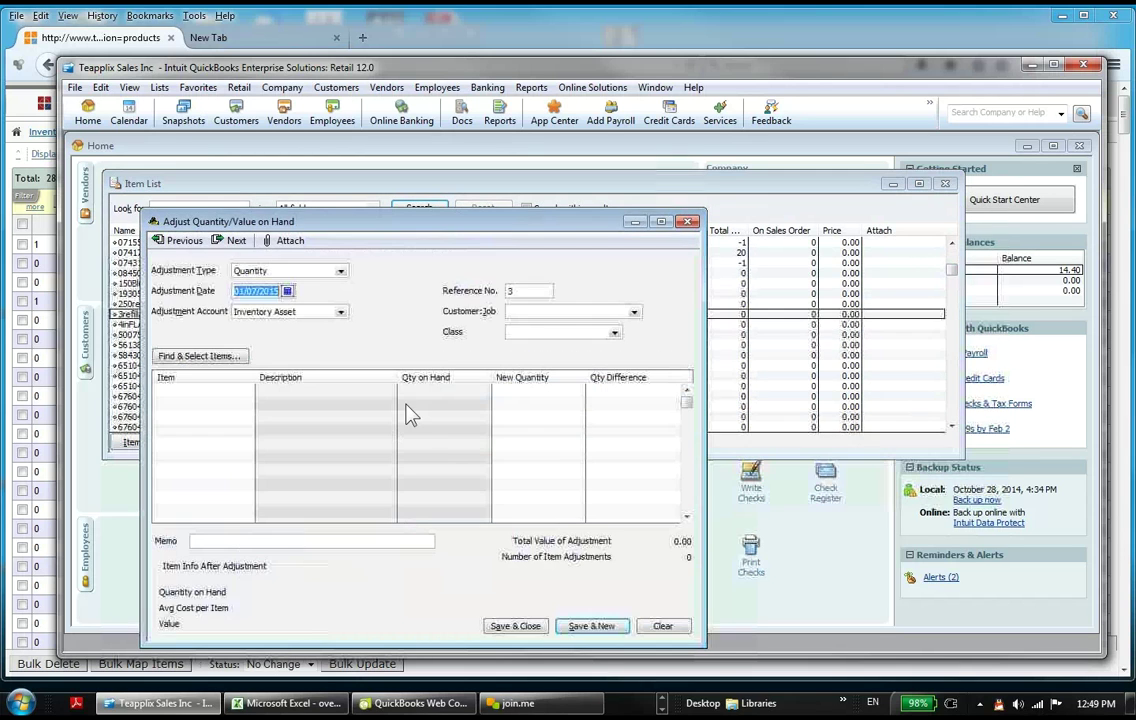
left_click(242, 392)
left_click(247, 392)
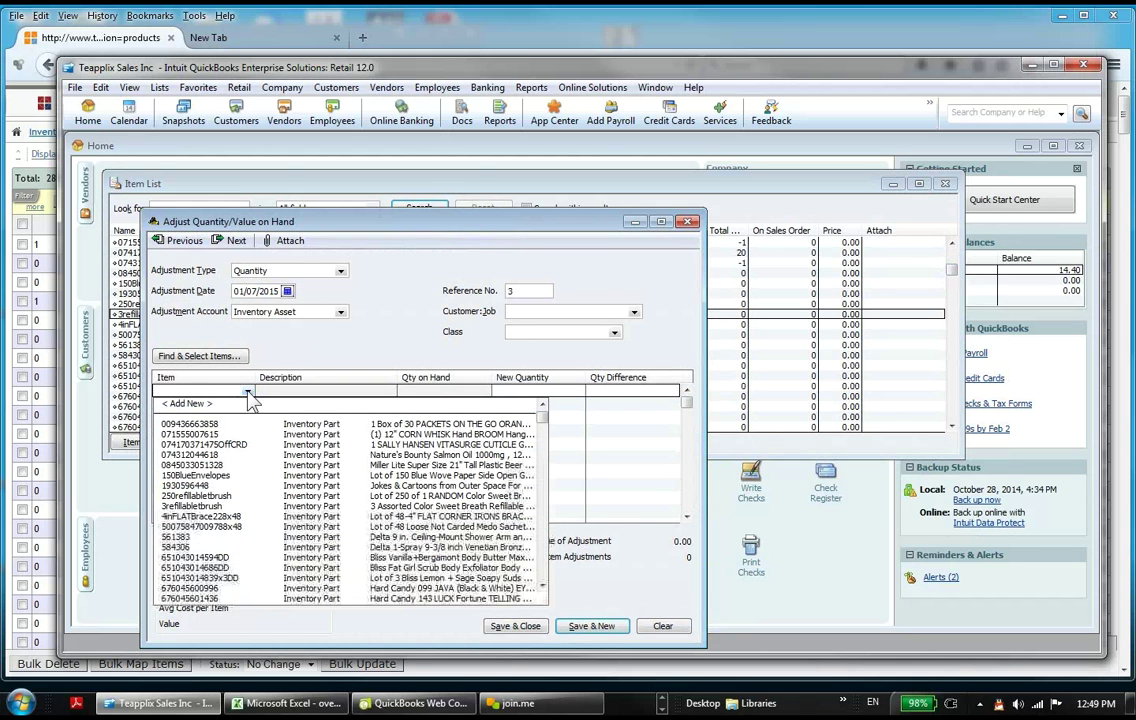
left_click(235, 506)
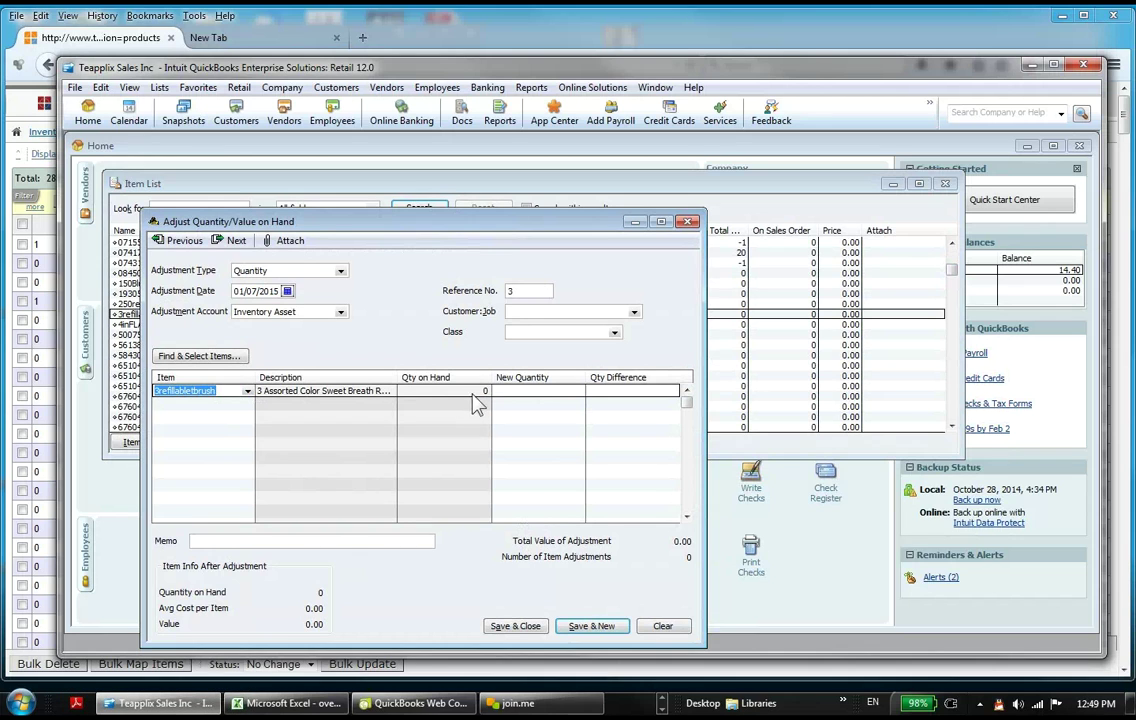
left_click(544, 391)
left_click(241, 403)
left_click(248, 405)
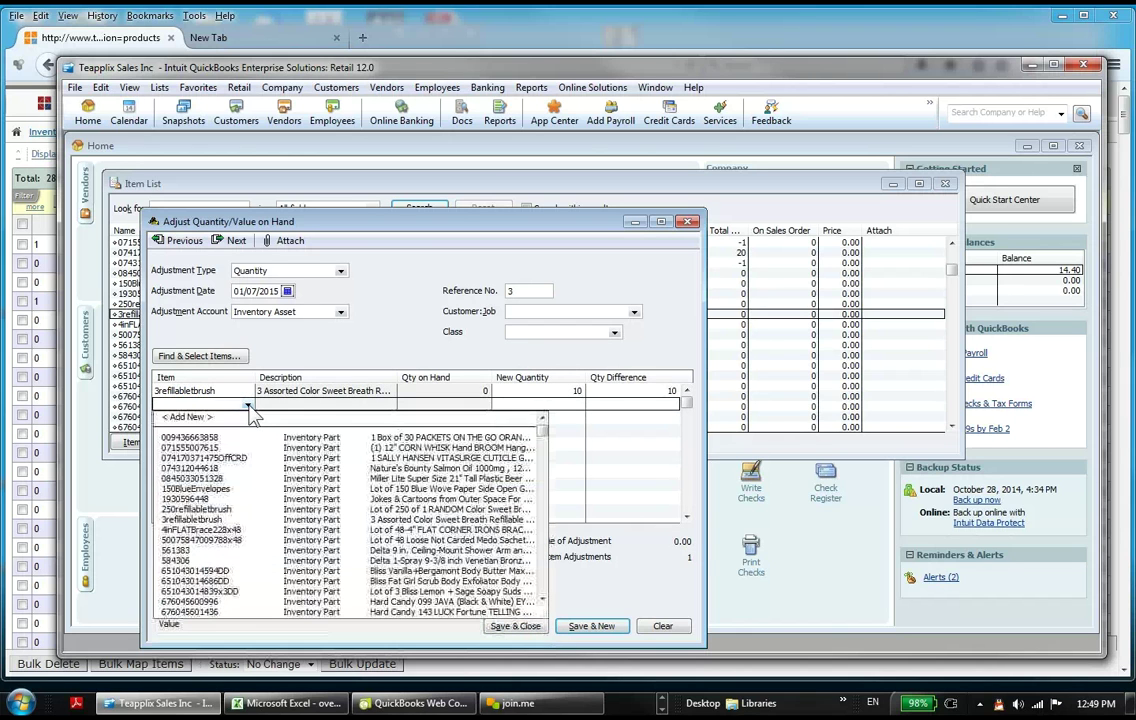
left_click(227, 531)
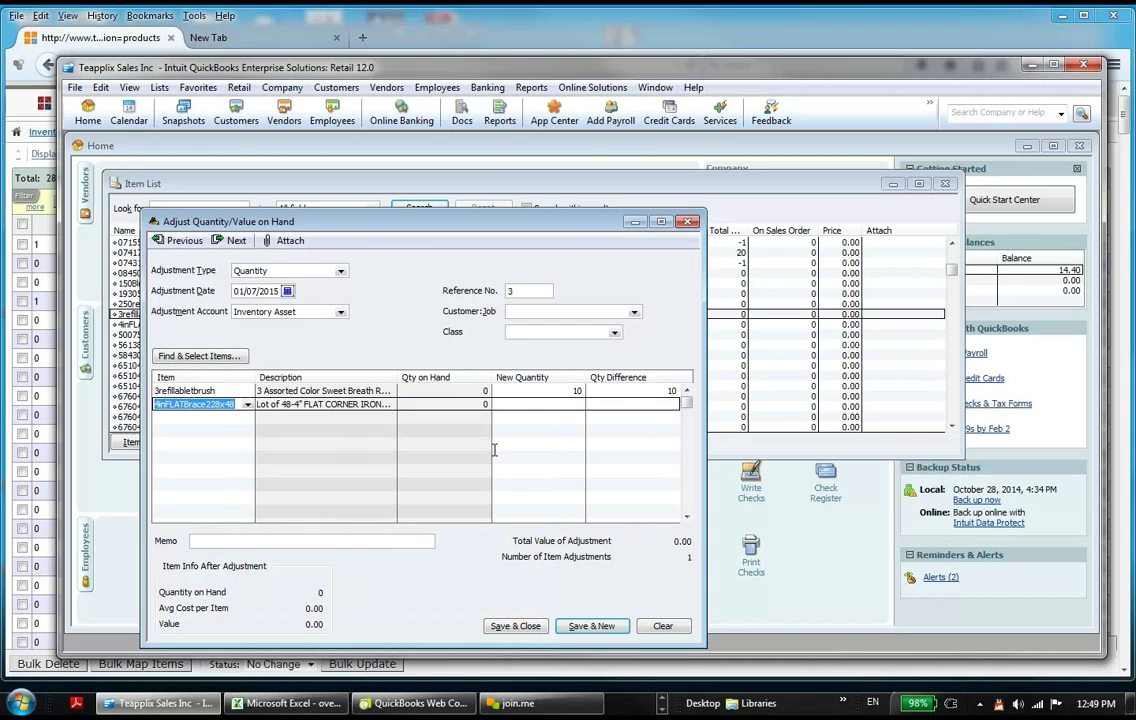
left_click(565, 403)
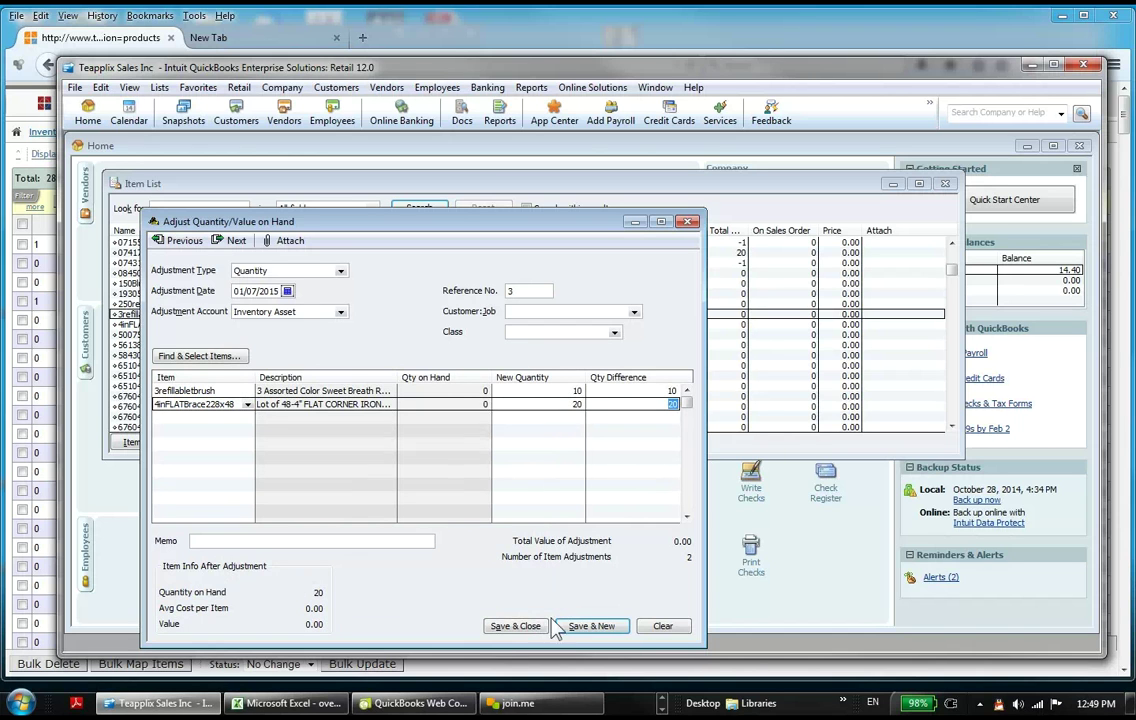
left_click(514, 626)
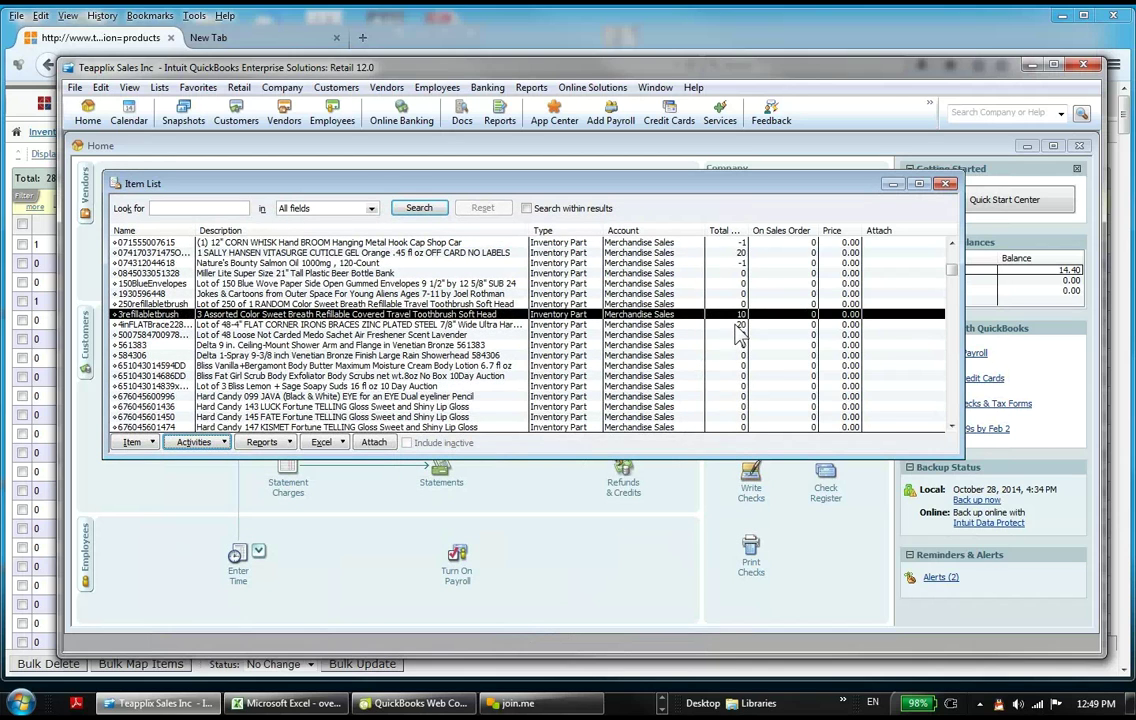
Step: Scroll the Item List to review the LancePart1 assembly and the flat corner iron braces item
left_click_drag(957, 287, 962, 430)
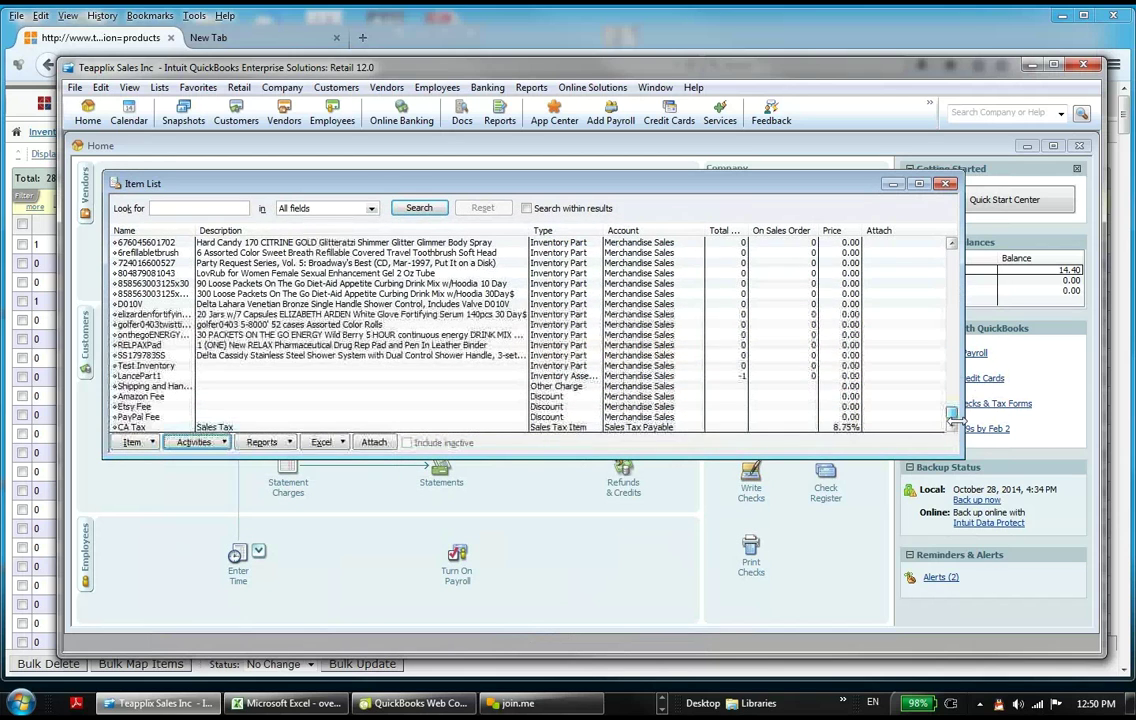
left_click(235, 377)
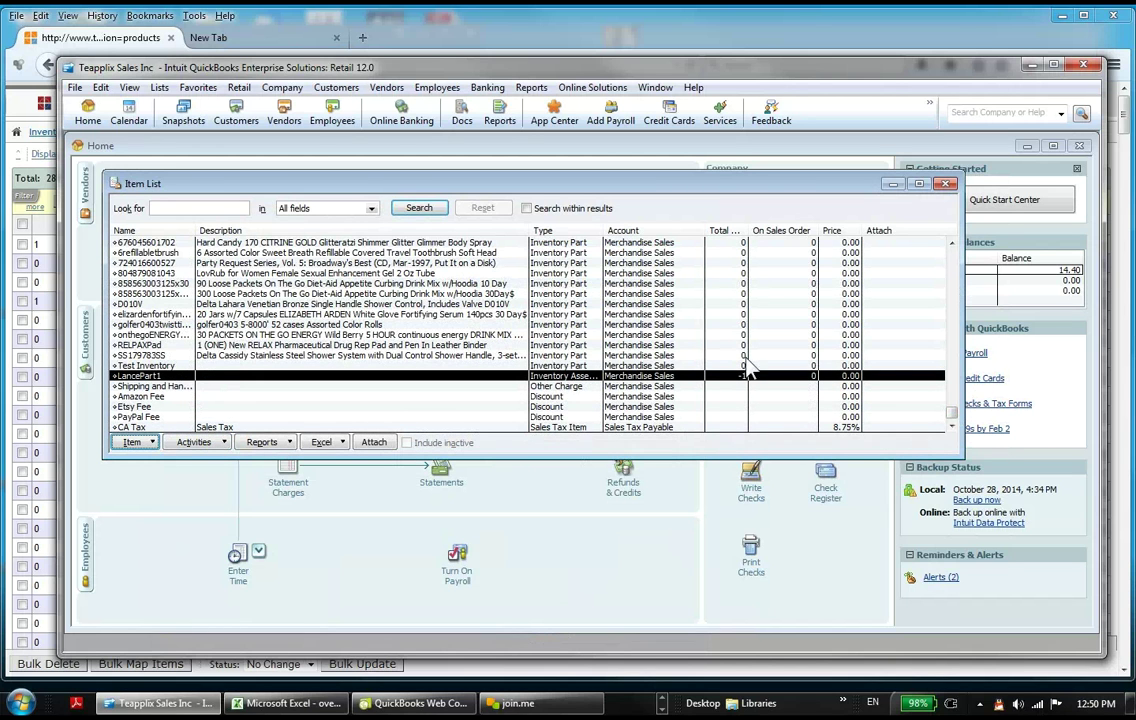
left_click_drag(960, 428, 970, 270)
left_click(735, 324)
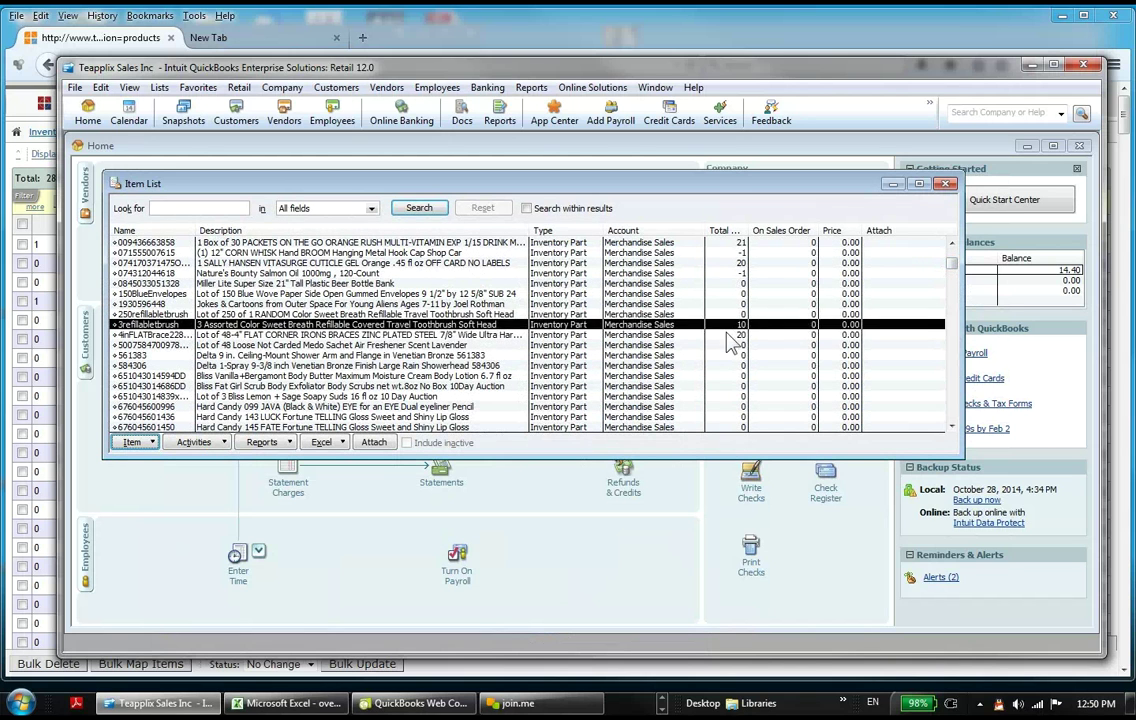
left_click(734, 334)
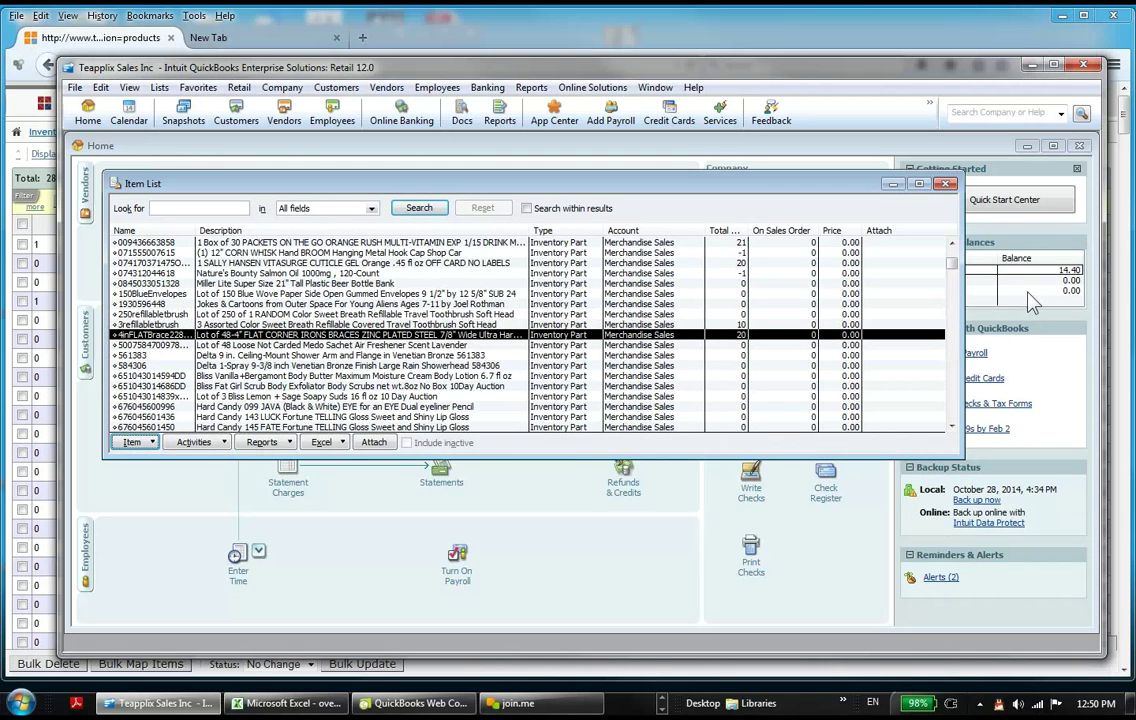
left_click_drag(953, 264, 995, 443)
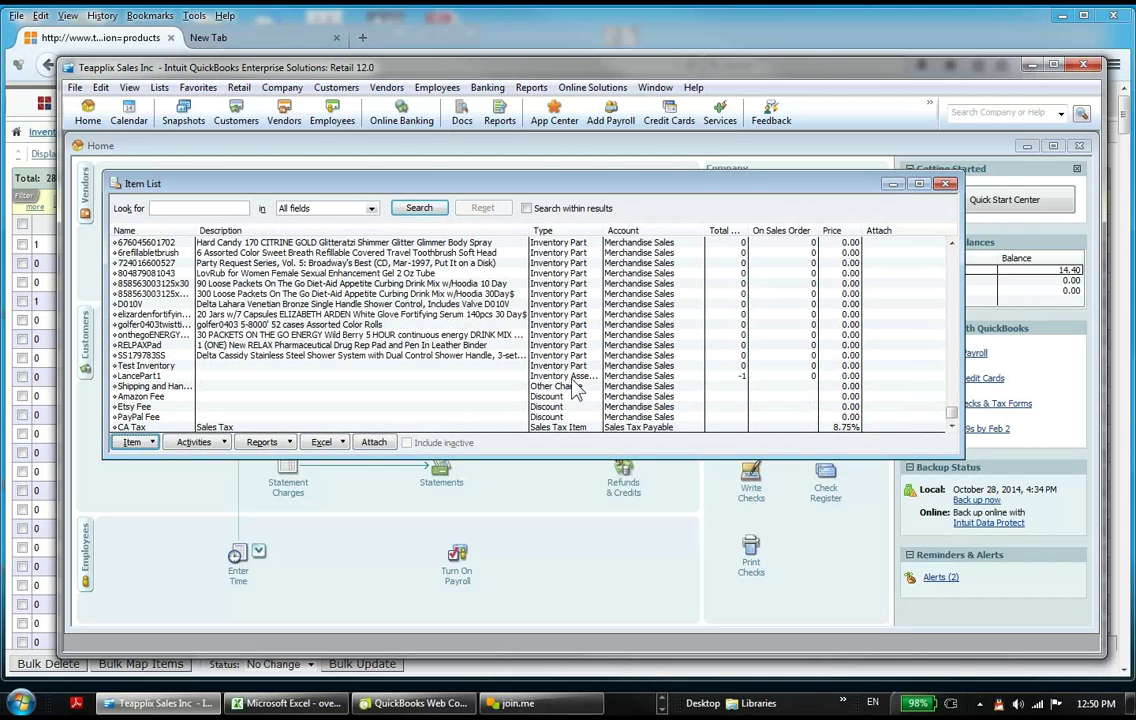
left_click(573, 378)
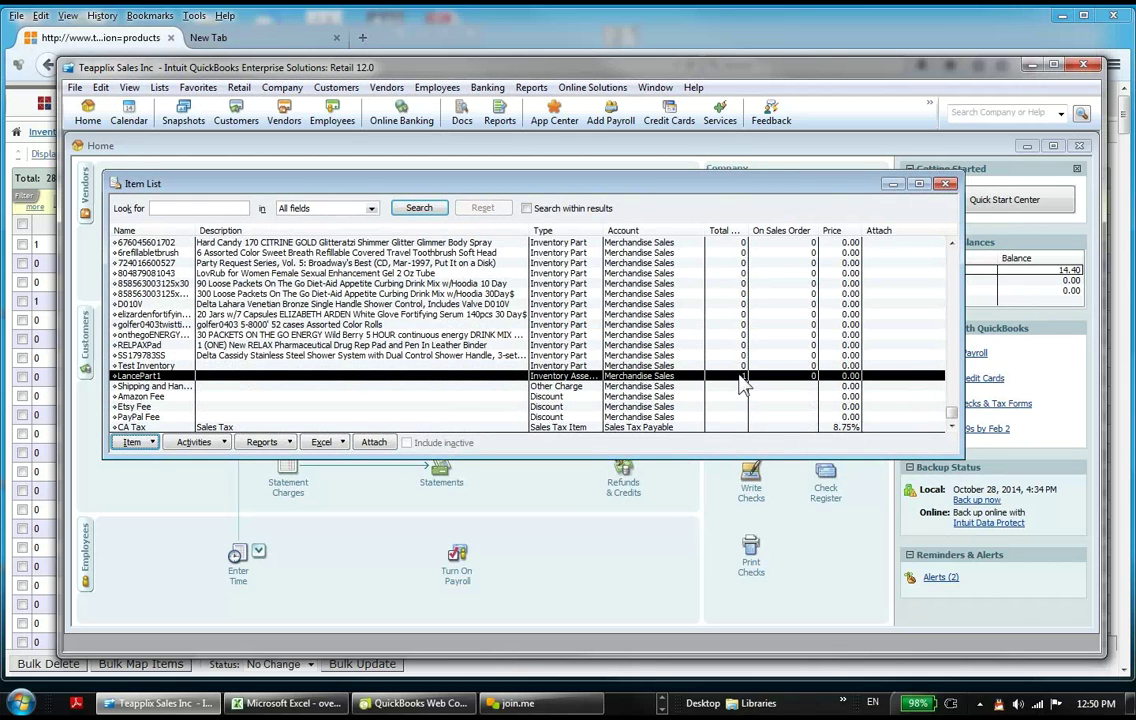
left_click_drag(950, 420, 956, 295)
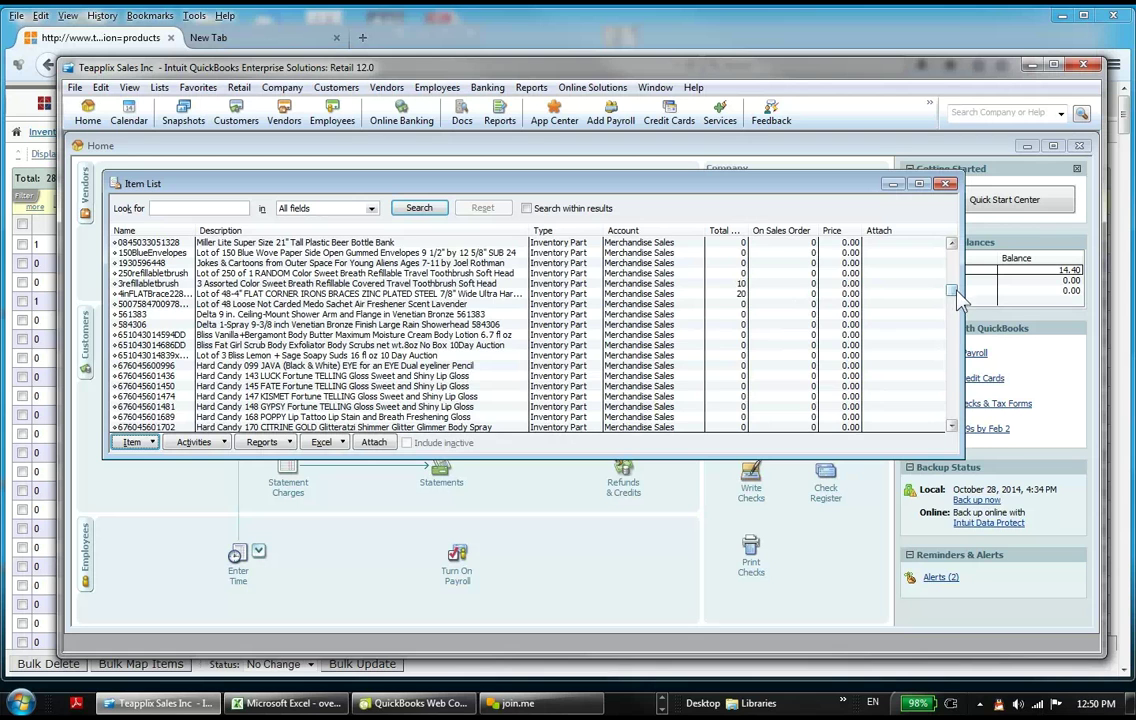
left_click_drag(954, 292, 955, 428)
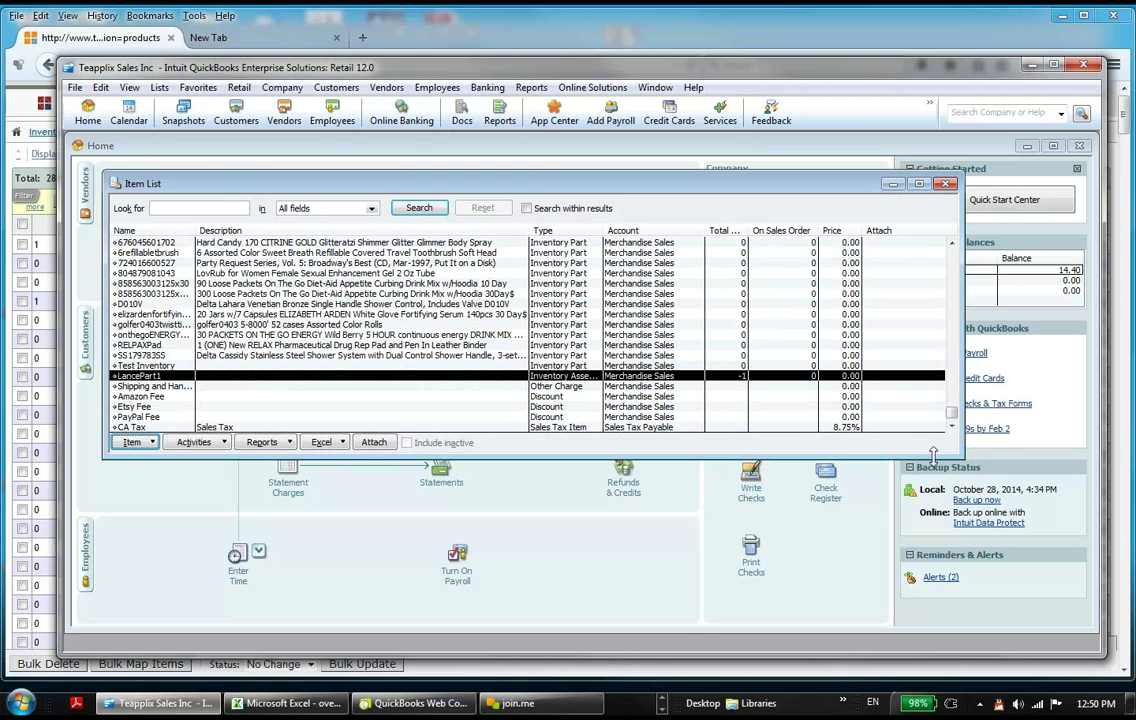
Step: Minimize the Home page and stretch the Item List window taller to show more rows
left_click_drag(931, 514, 931, 612)
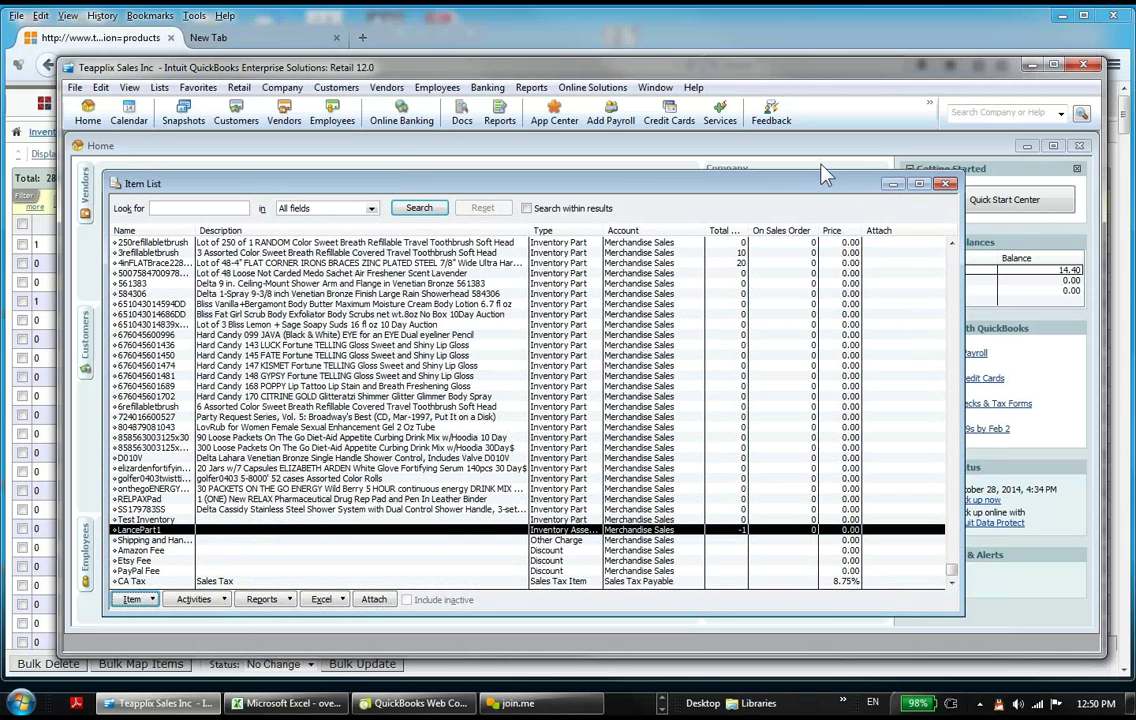
key("Escape")
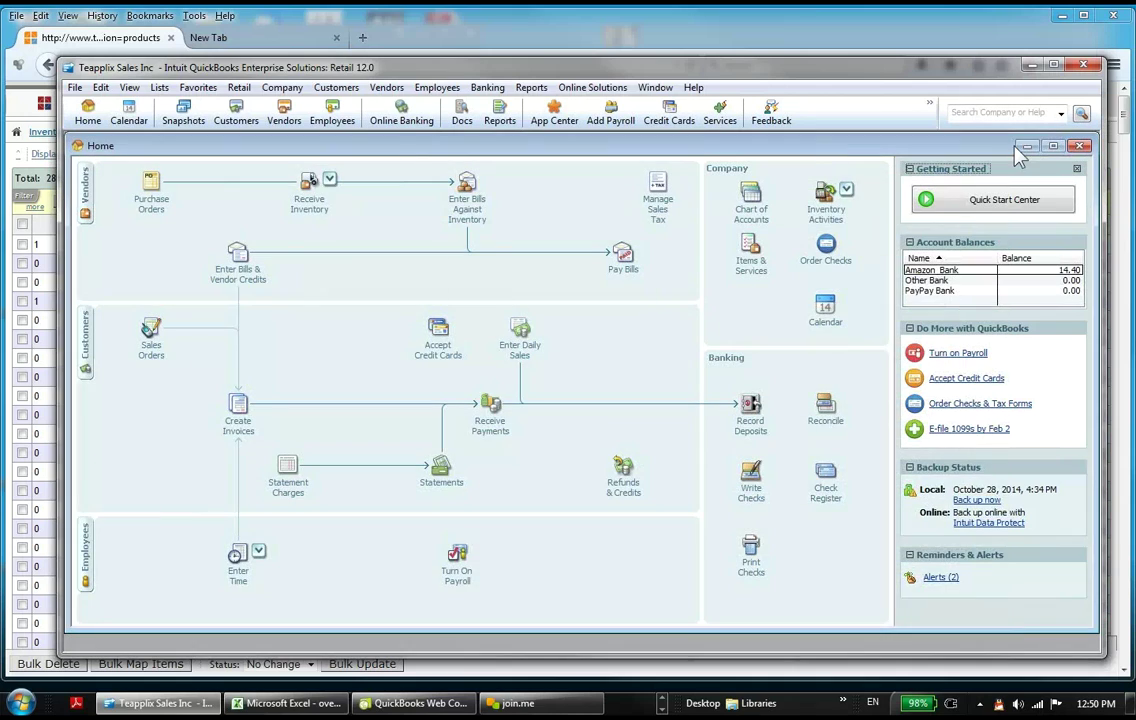
left_click(1025, 146)
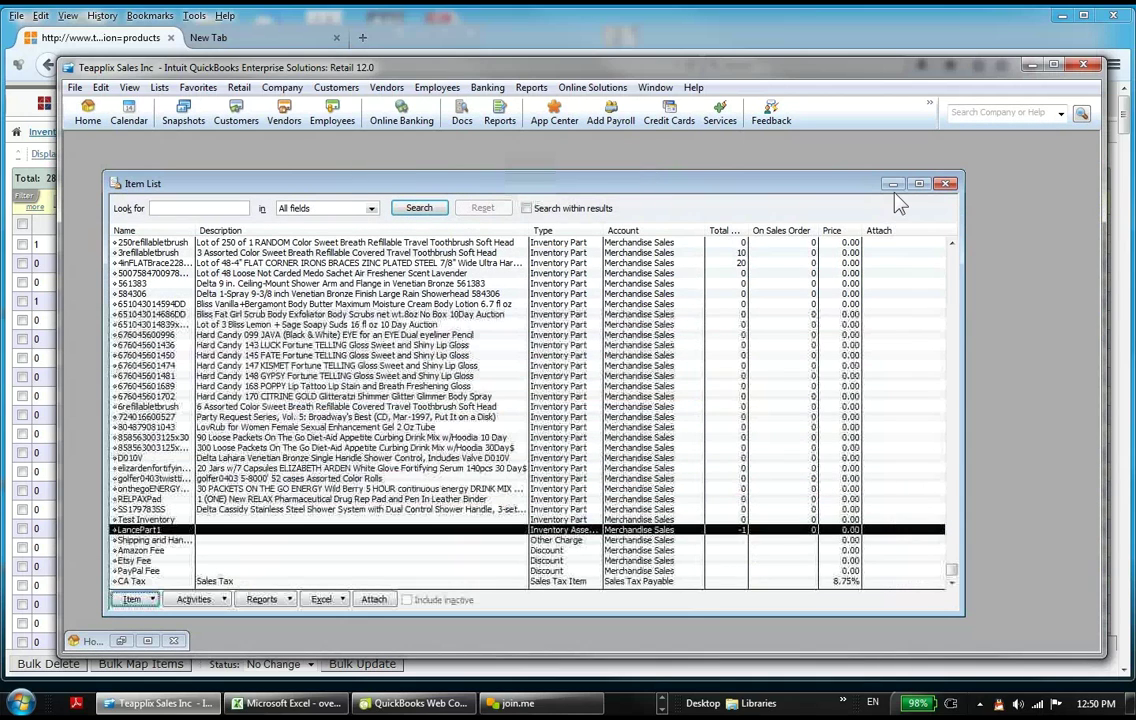
left_click_drag(870, 172, 861, 136)
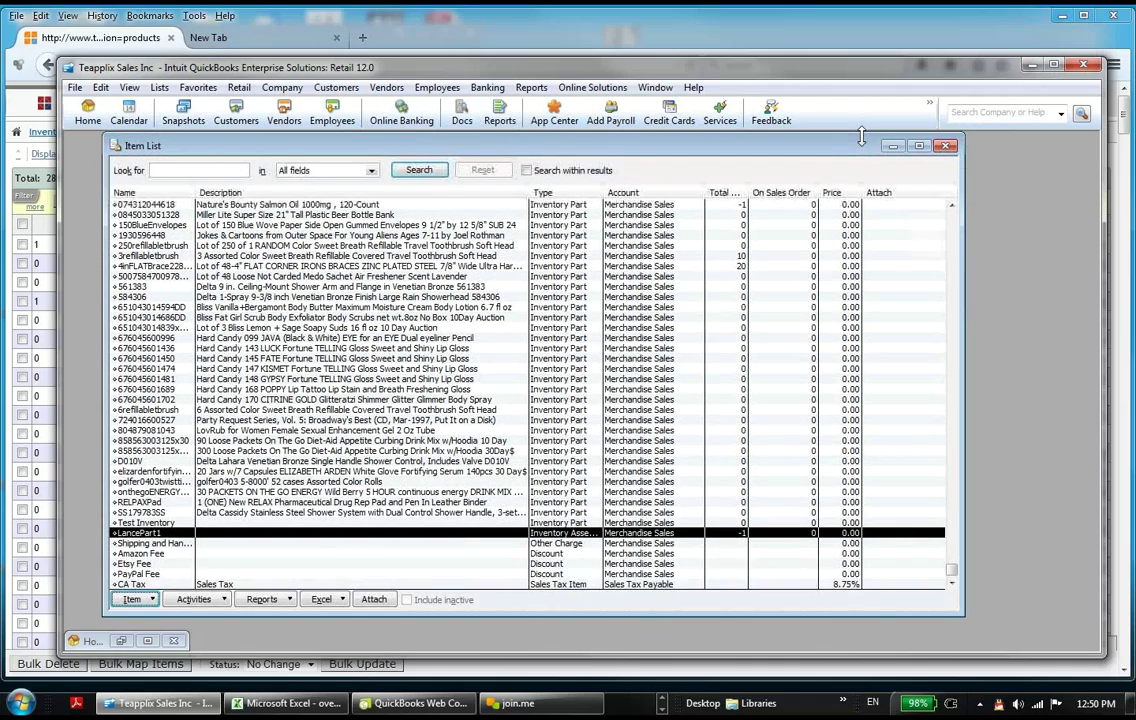
left_click_drag(882, 615, 887, 636)
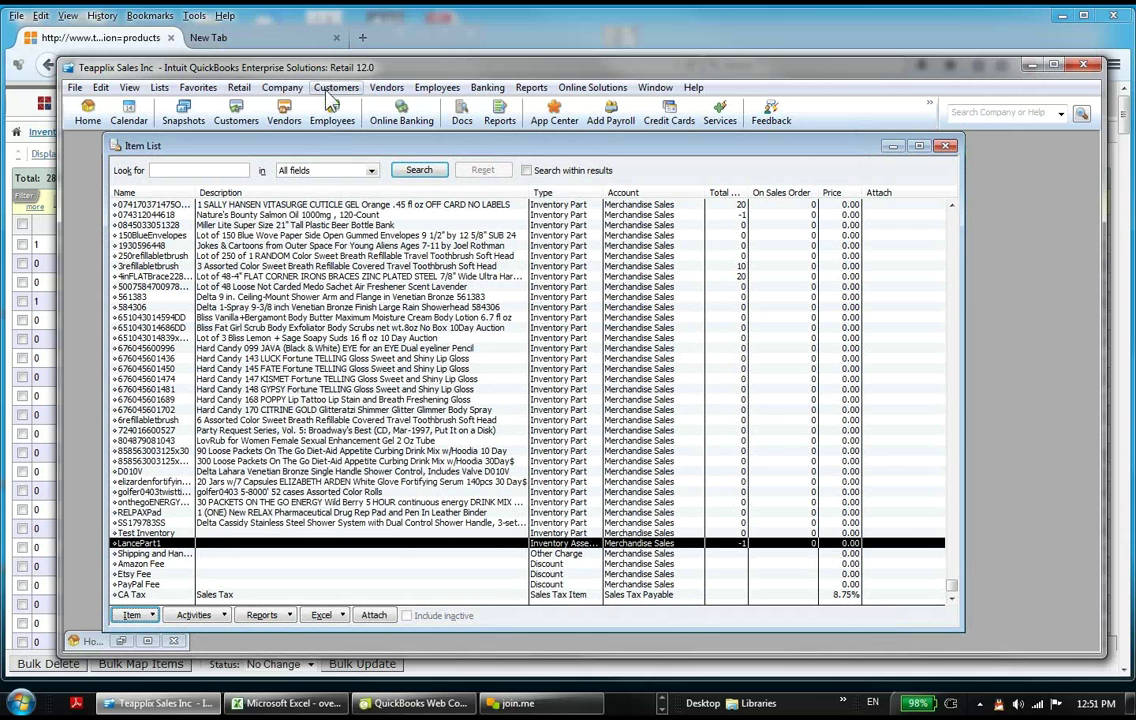
left_click(276, 88)
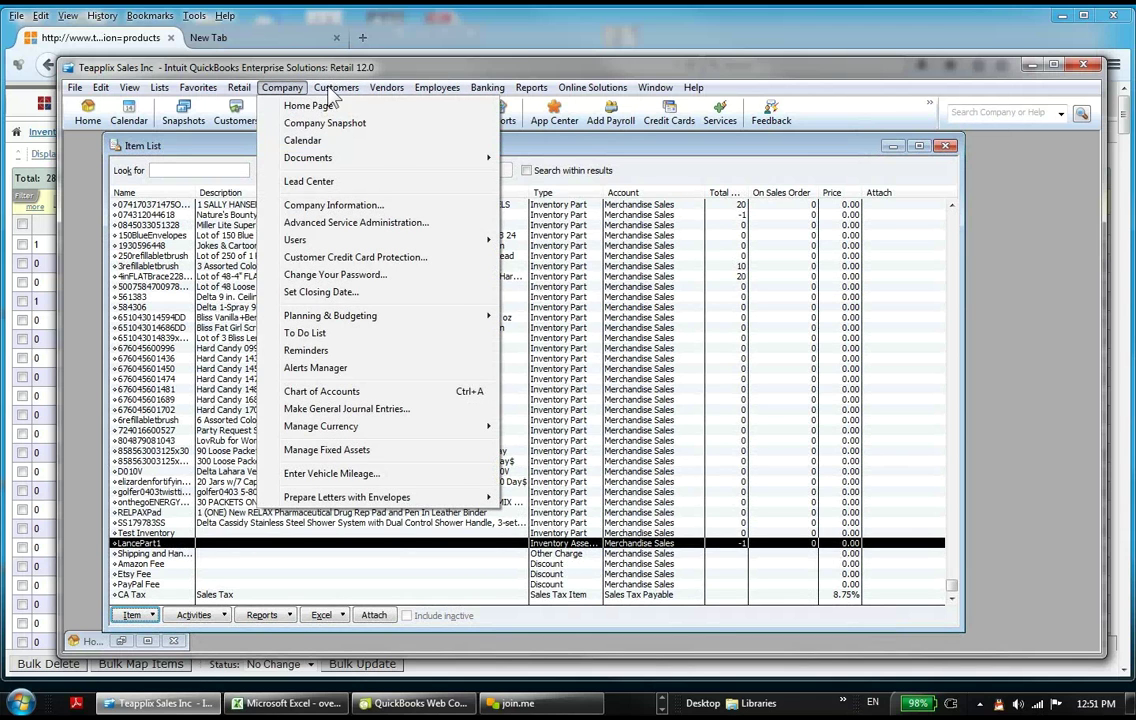
Step: View sales receipt 41 for one LancePart1 with CA Tax, then return to the Item List
mouse_move(336, 88)
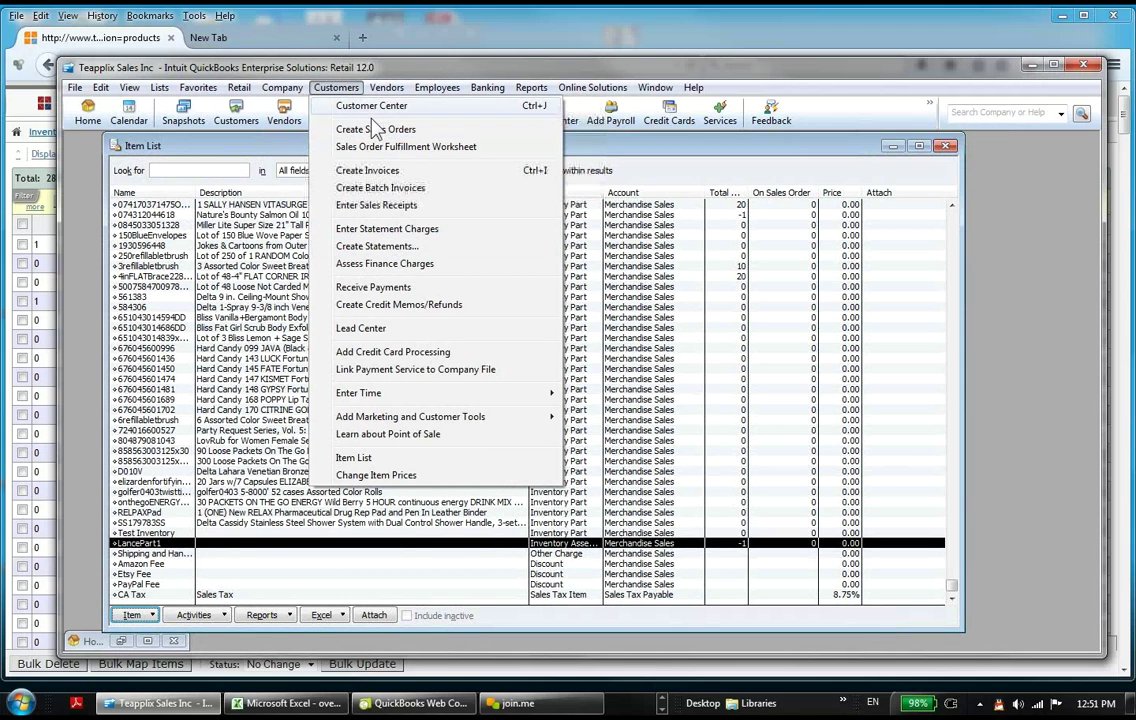
left_click(343, 181)
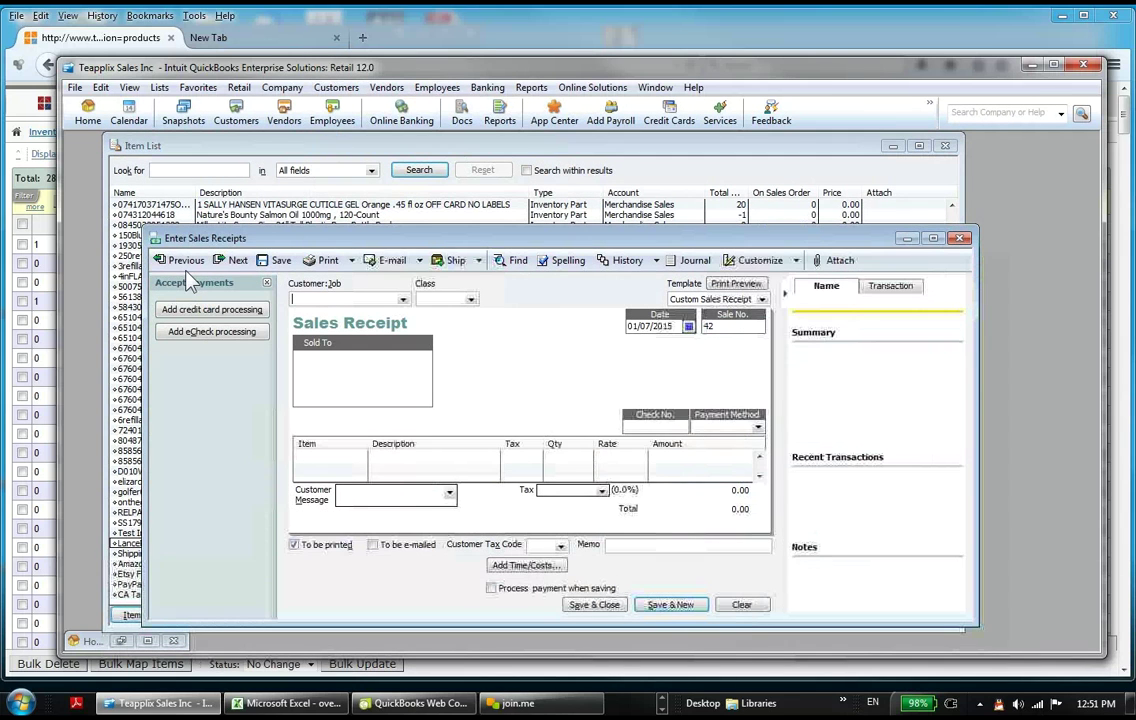
left_click(180, 261)
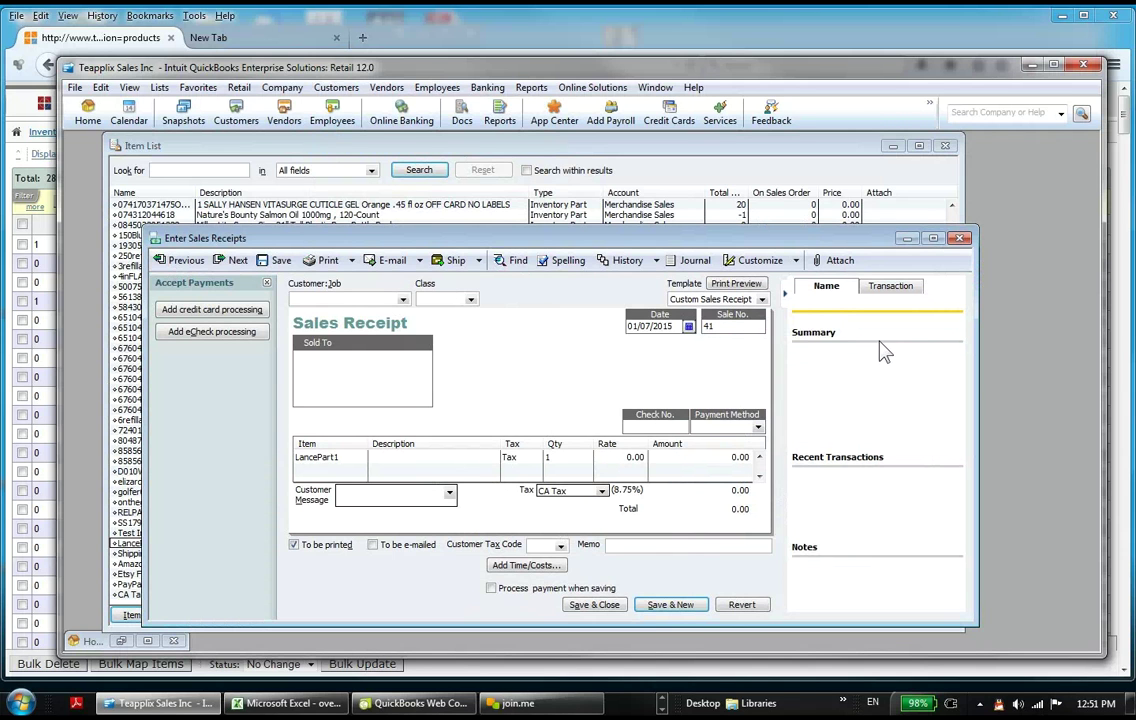
left_click_drag(785, 245, 902, 201)
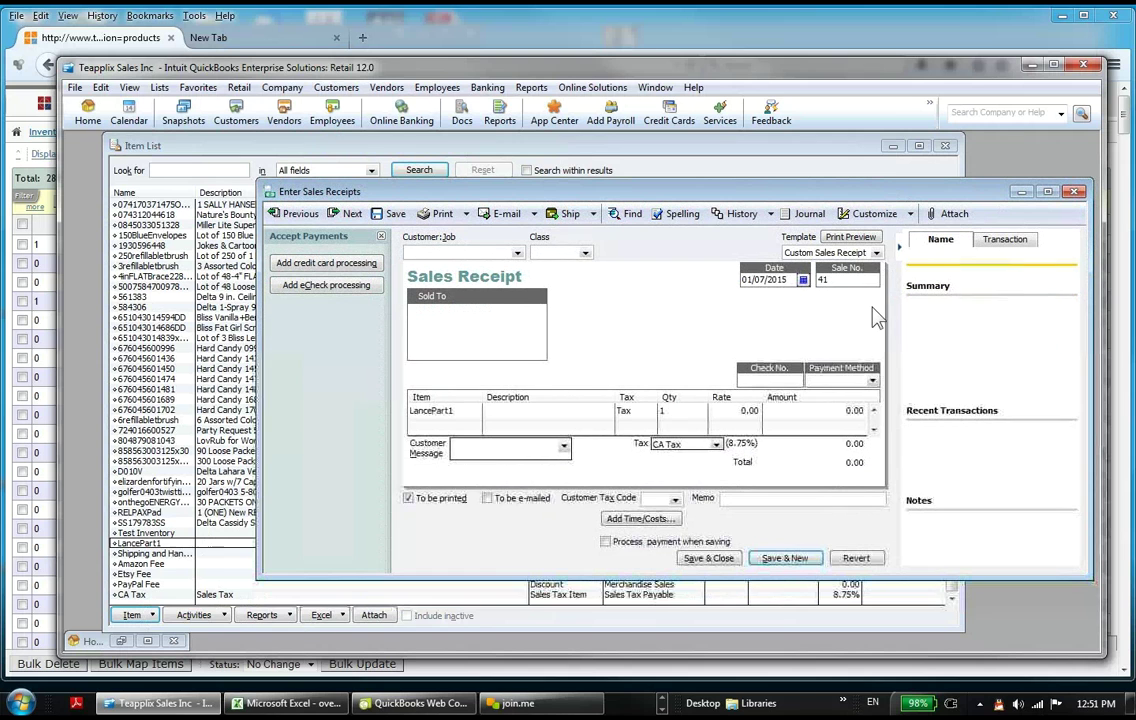
left_click(155, 543)
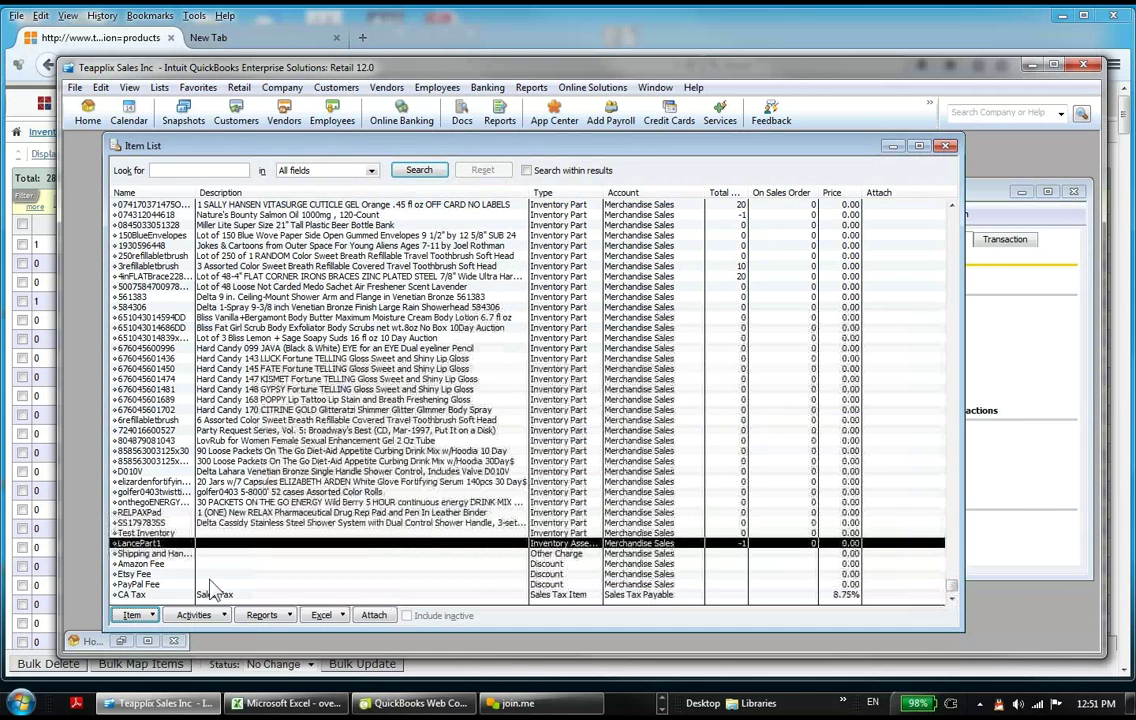
Step: Build 1 LancePart1 assembly with the memo 'demo build'
left_click(210, 618)
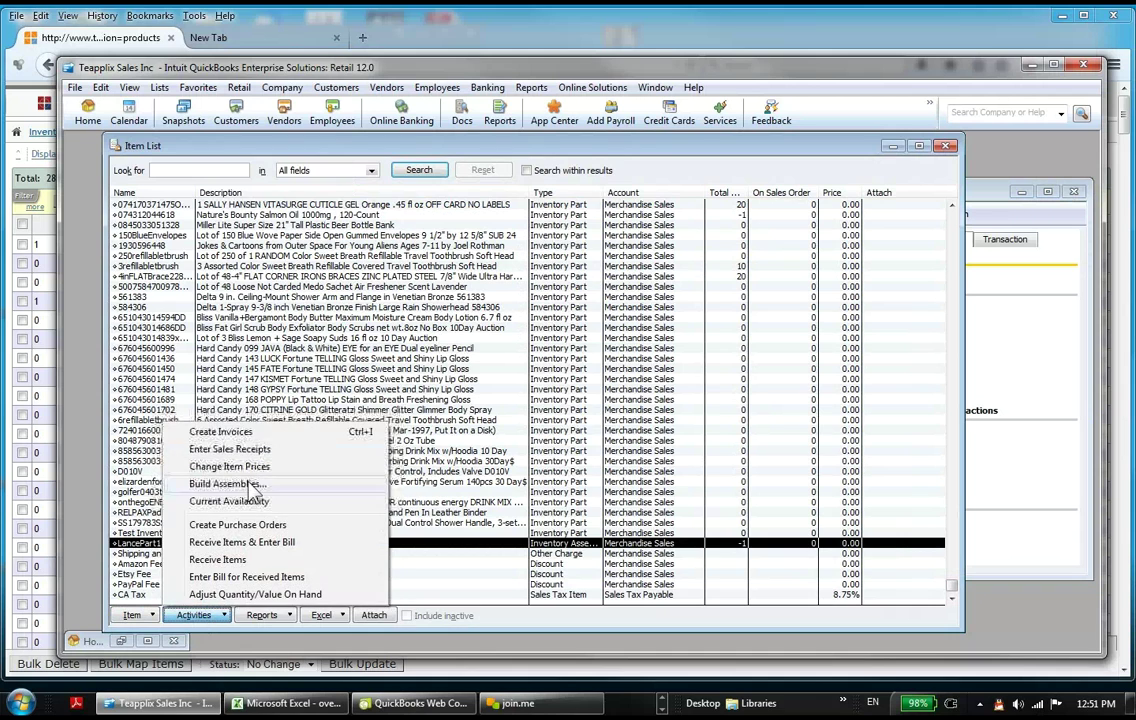
left_click(243, 483)
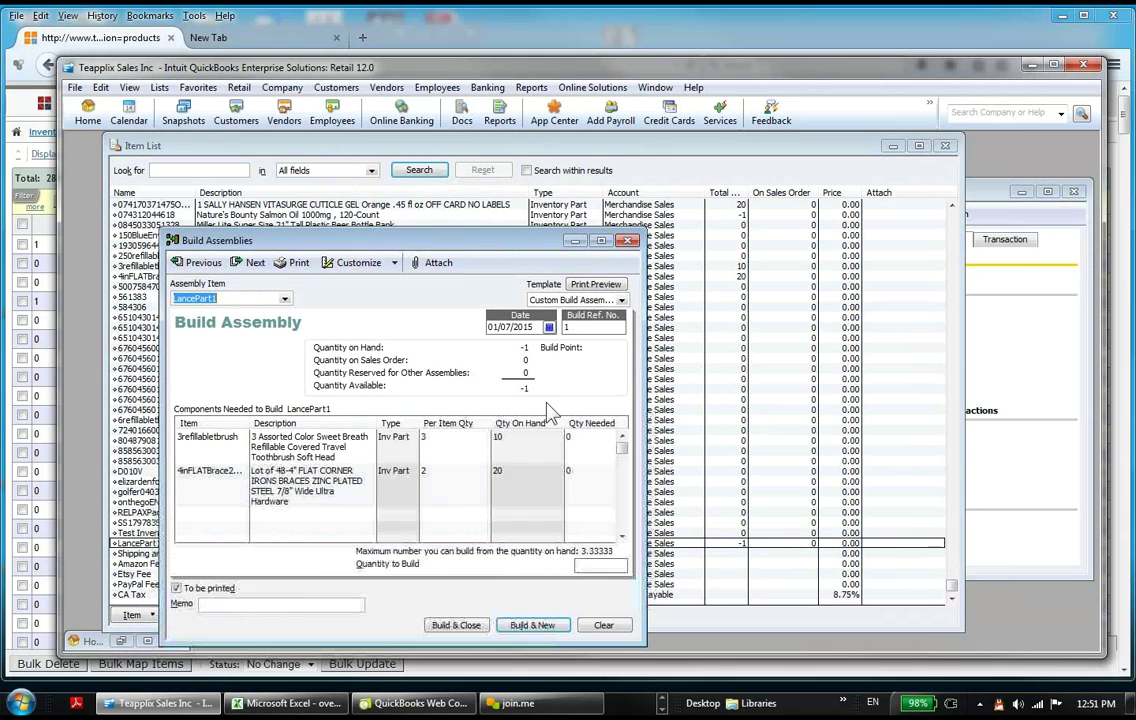
left_click_drag(376, 245, 466, 214)
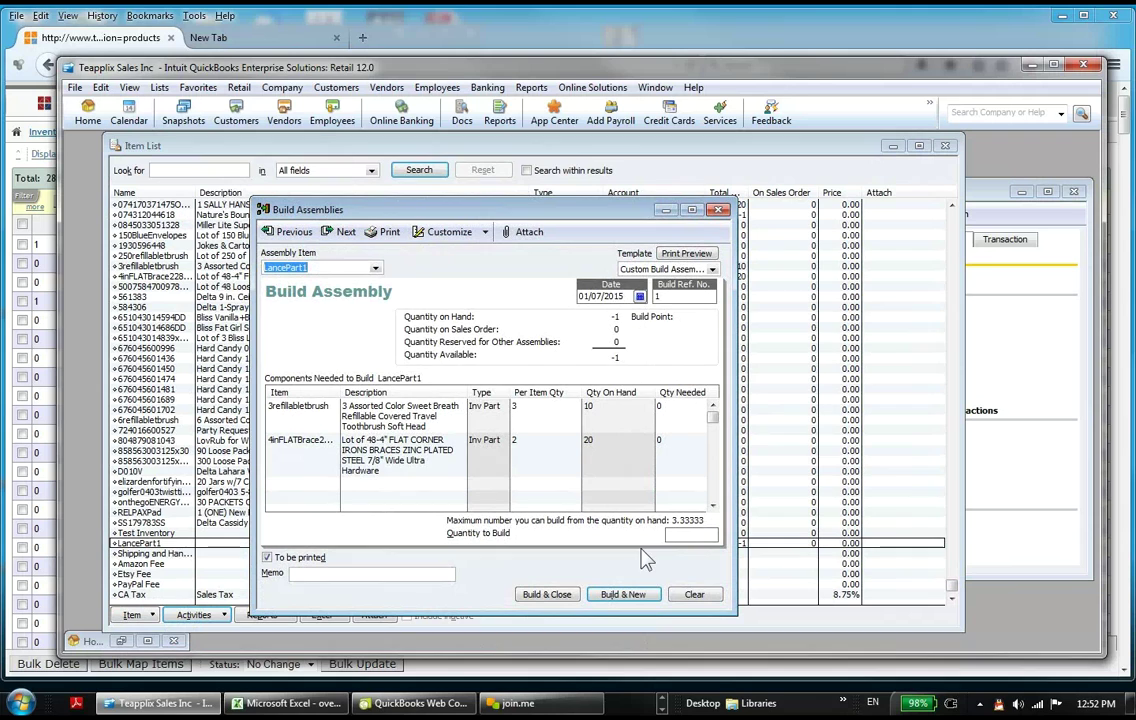
left_click(696, 535)
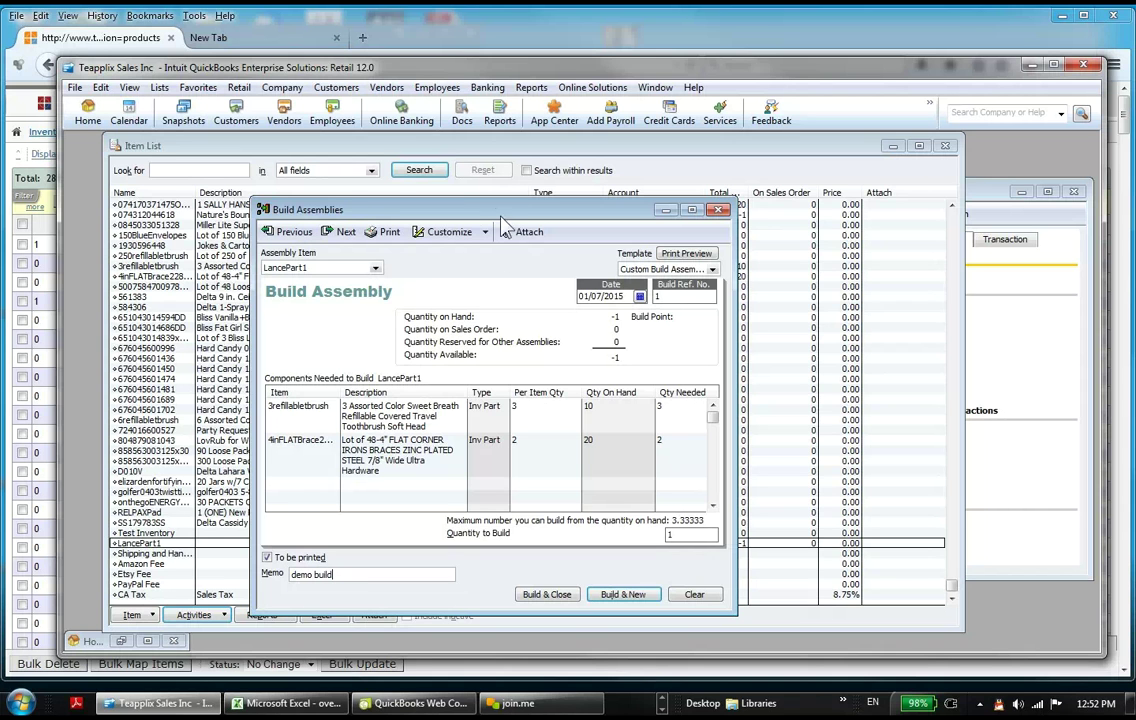
left_click_drag(502, 220, 552, 174)
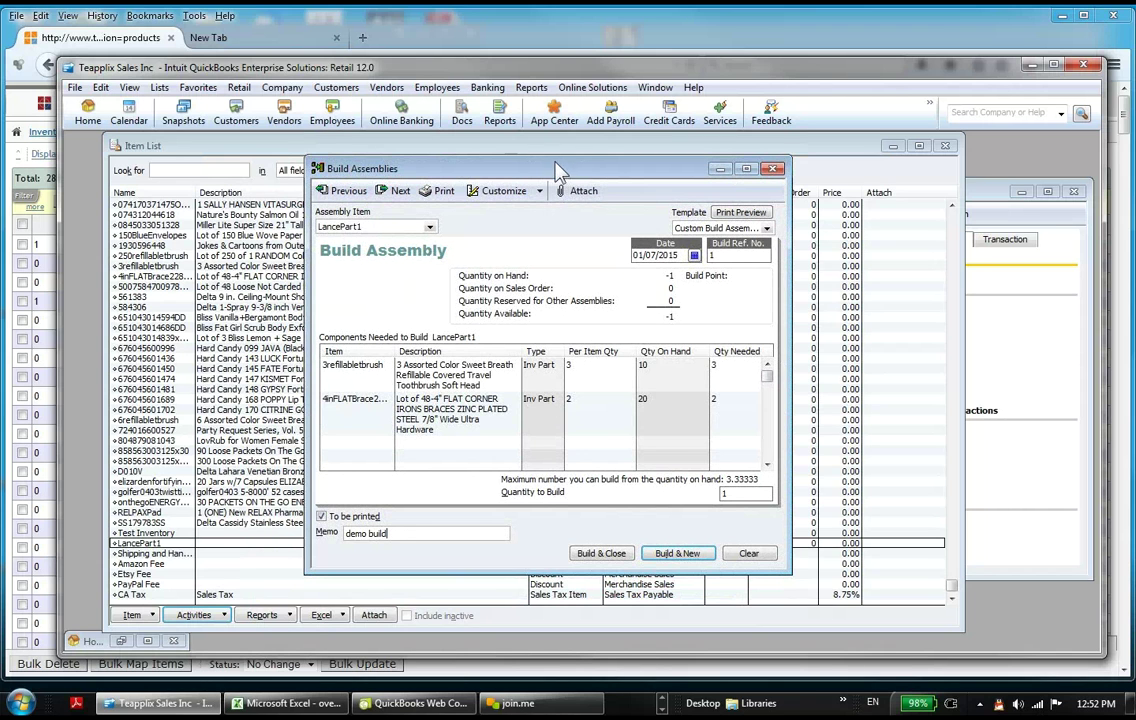
left_click_drag(567, 174, 557, 162)
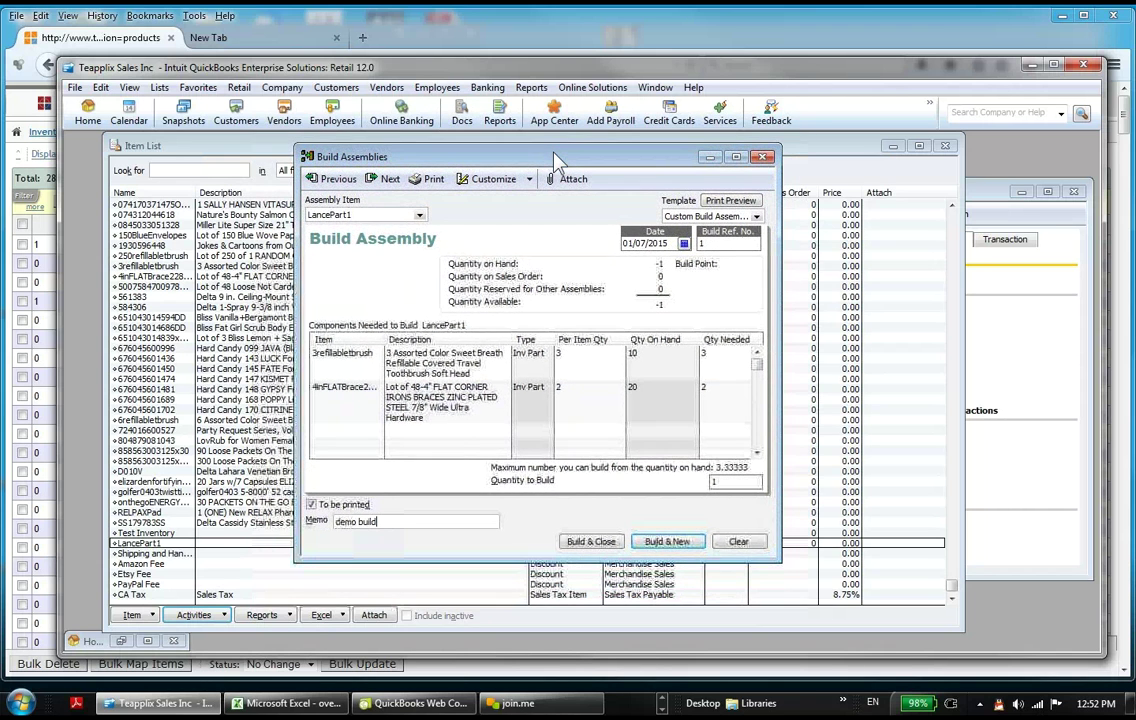
left_click(591, 541)
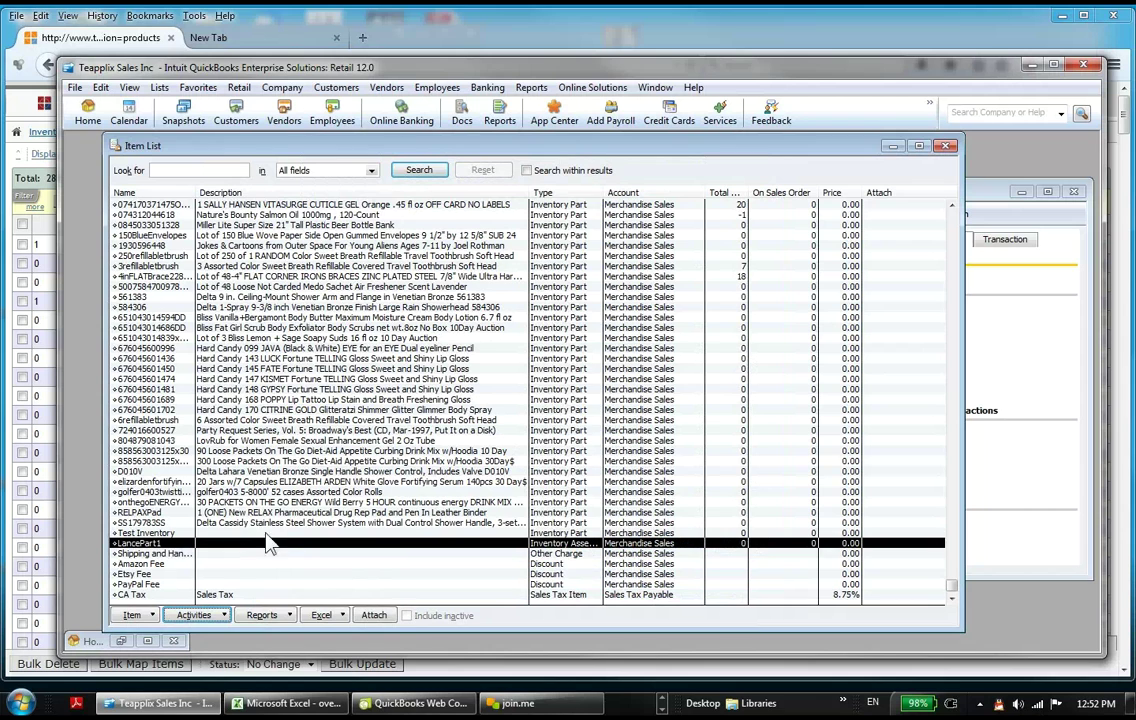
Step: Check the components' stock (7 and 18) and LancePart1's 0 on hand, ending on LancePart1
left_click(729, 277)
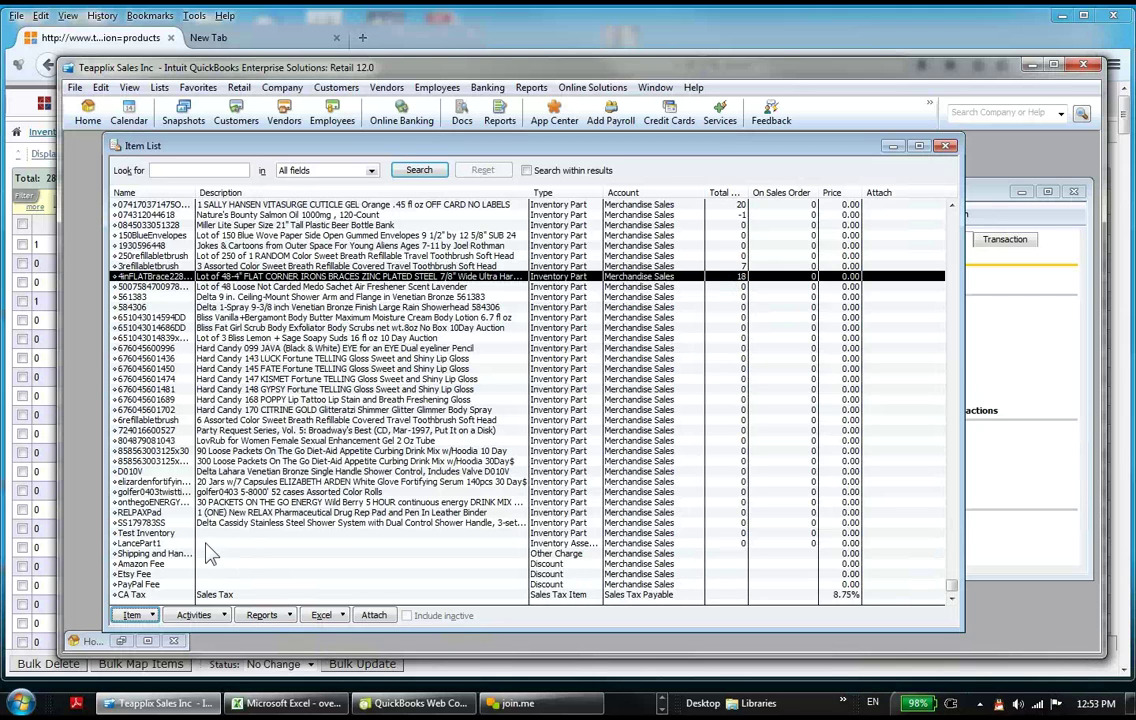
left_click(232, 543)
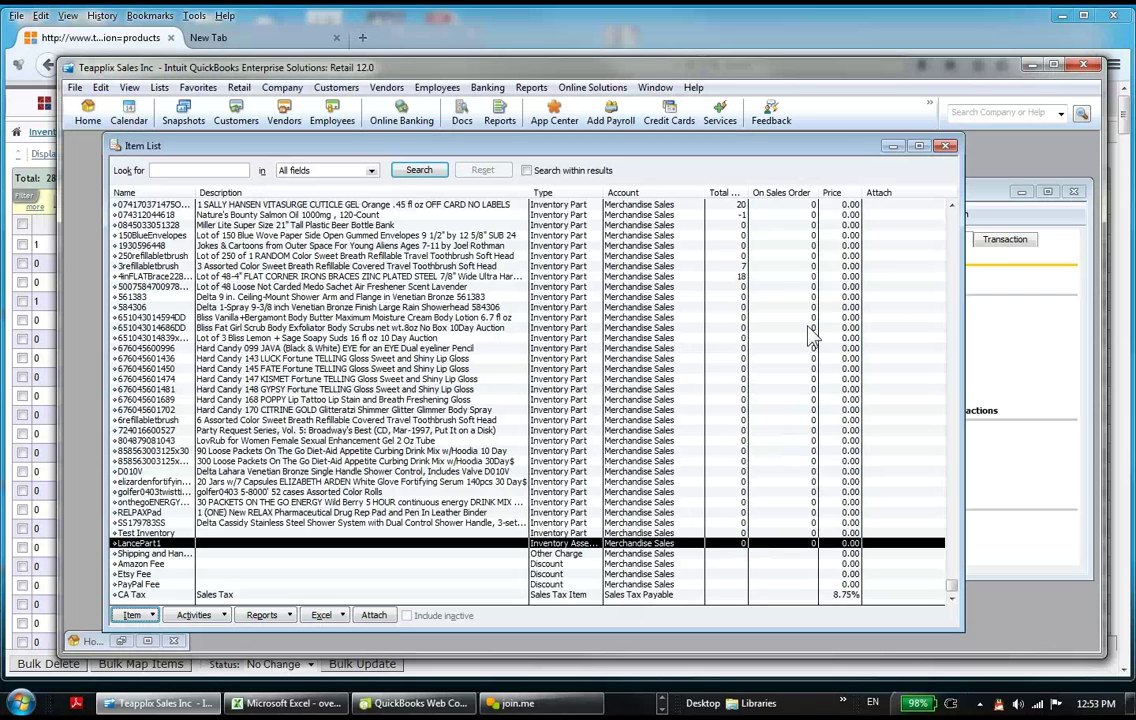
left_click(748, 267)
left_click(747, 279)
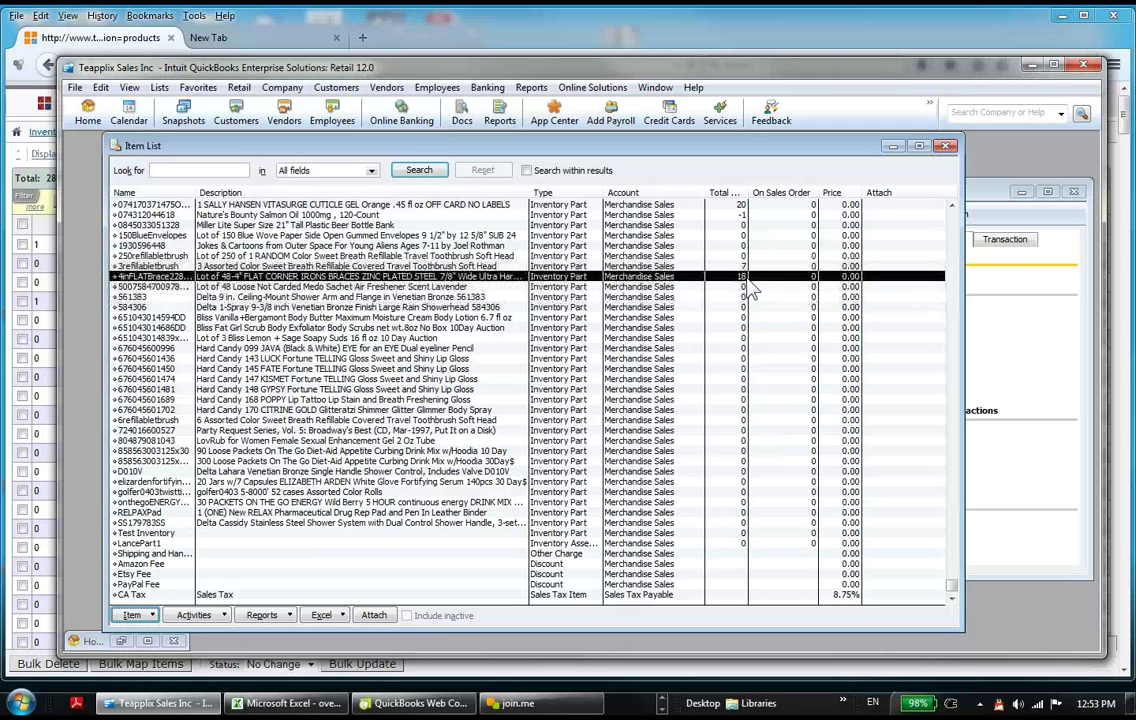
left_click(508, 523)
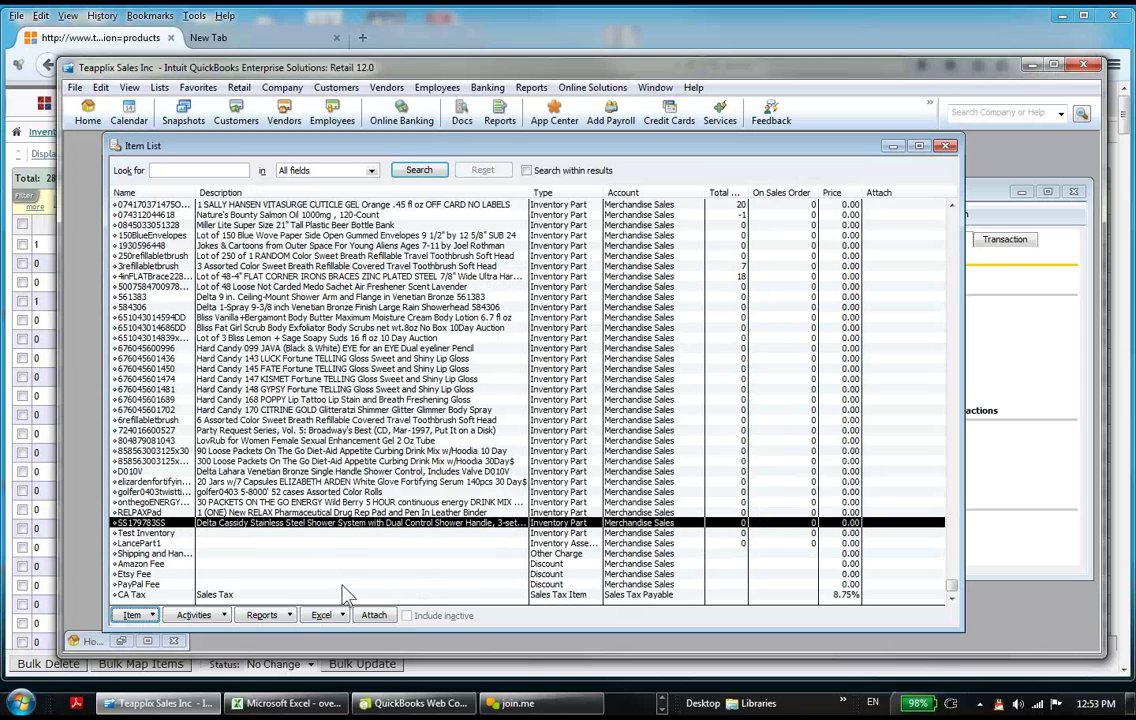
left_click(326, 545)
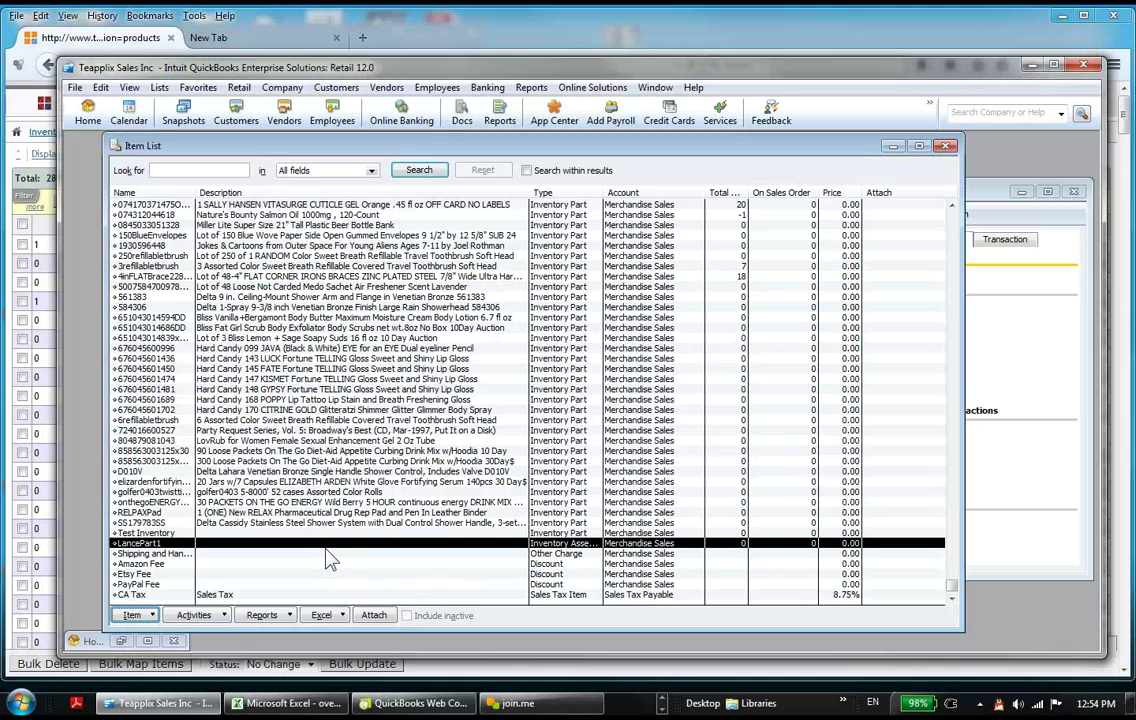
left_click(745, 278)
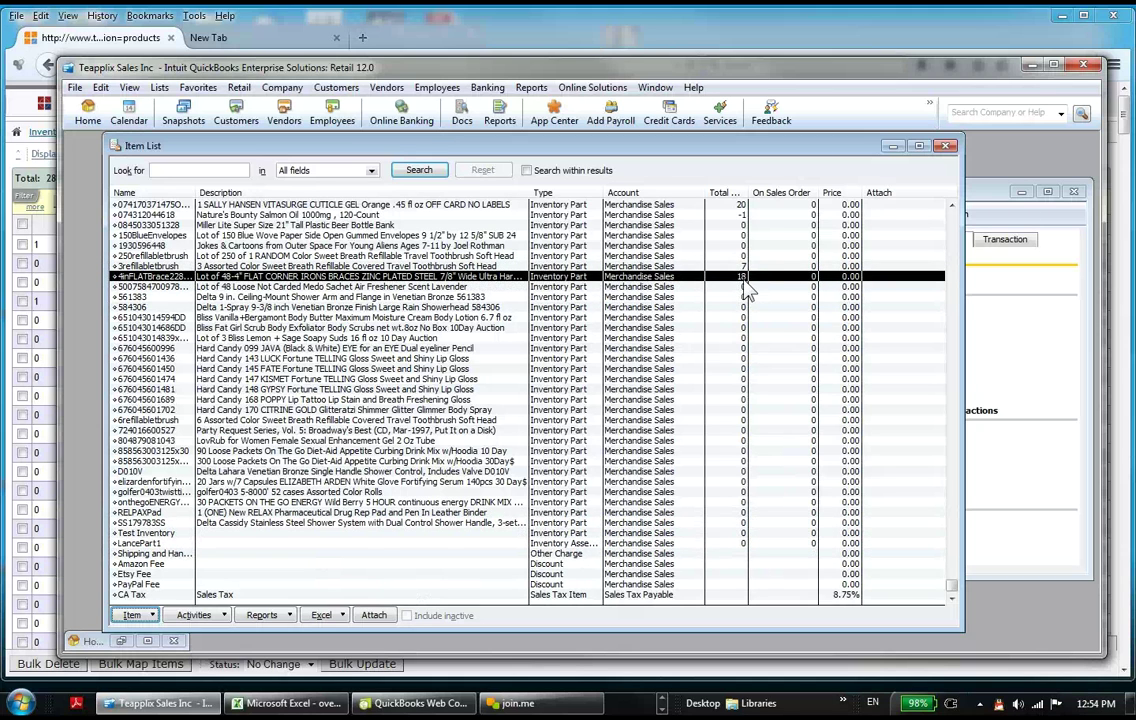
key("Up")
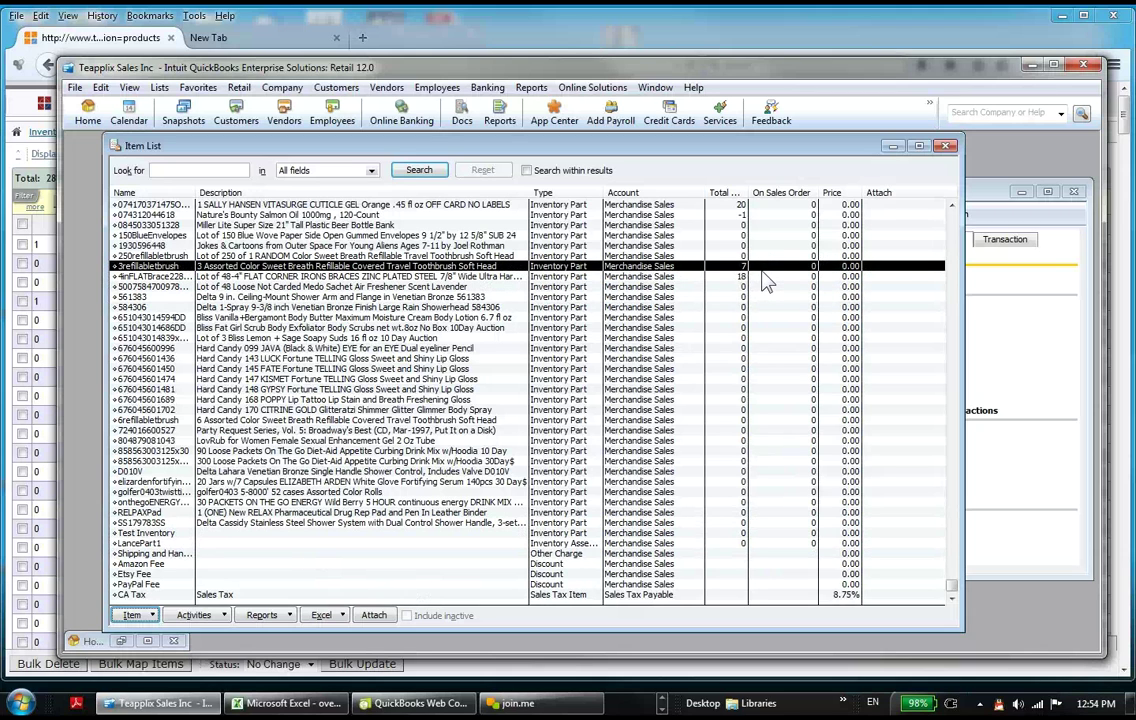
key("Down")
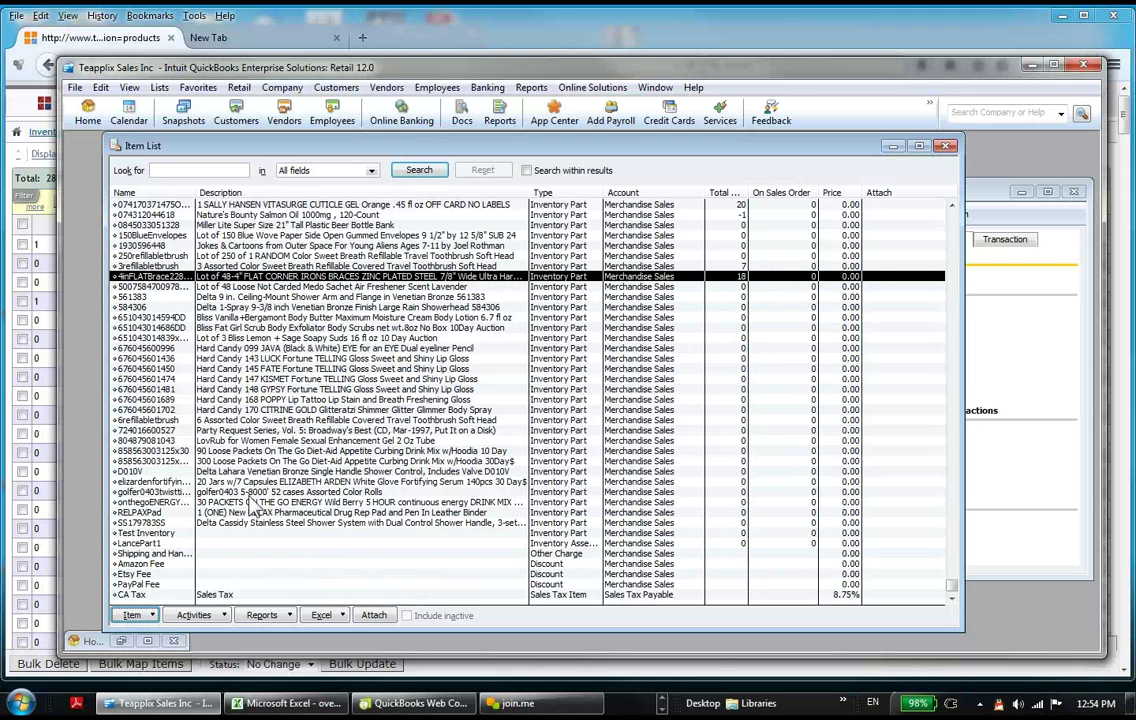
left_click(208, 545)
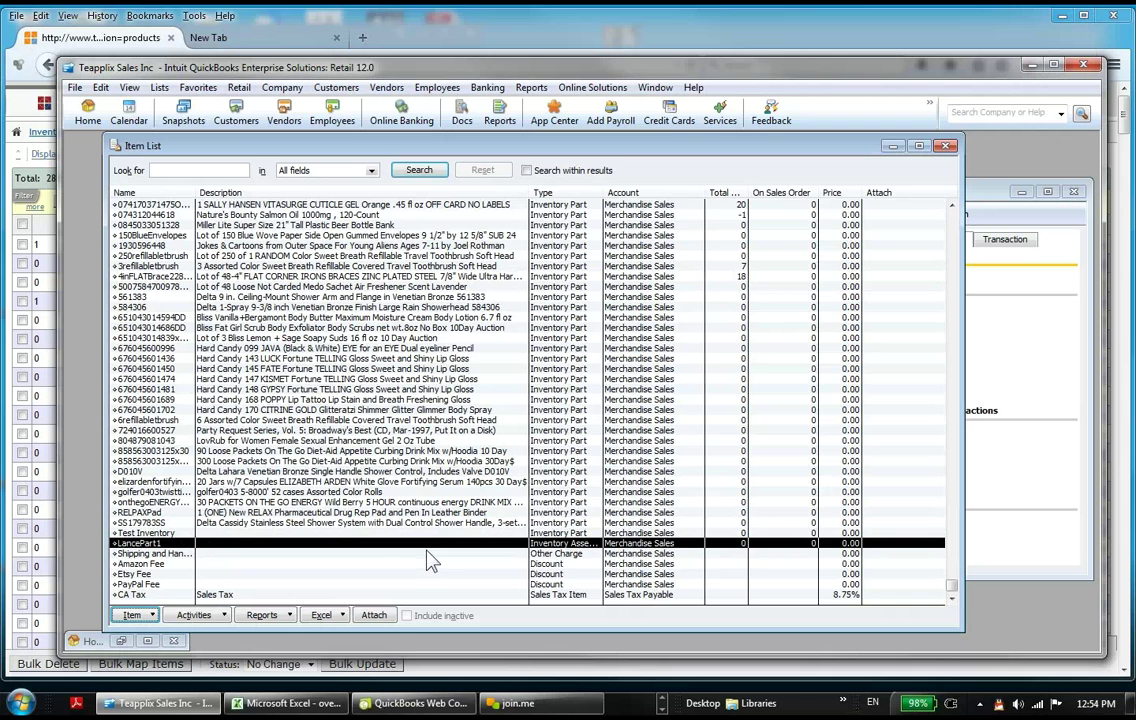
Step: Try building 3 LancePart1, back out of the shortage warning, and build 2 instead
left_click(194, 615)
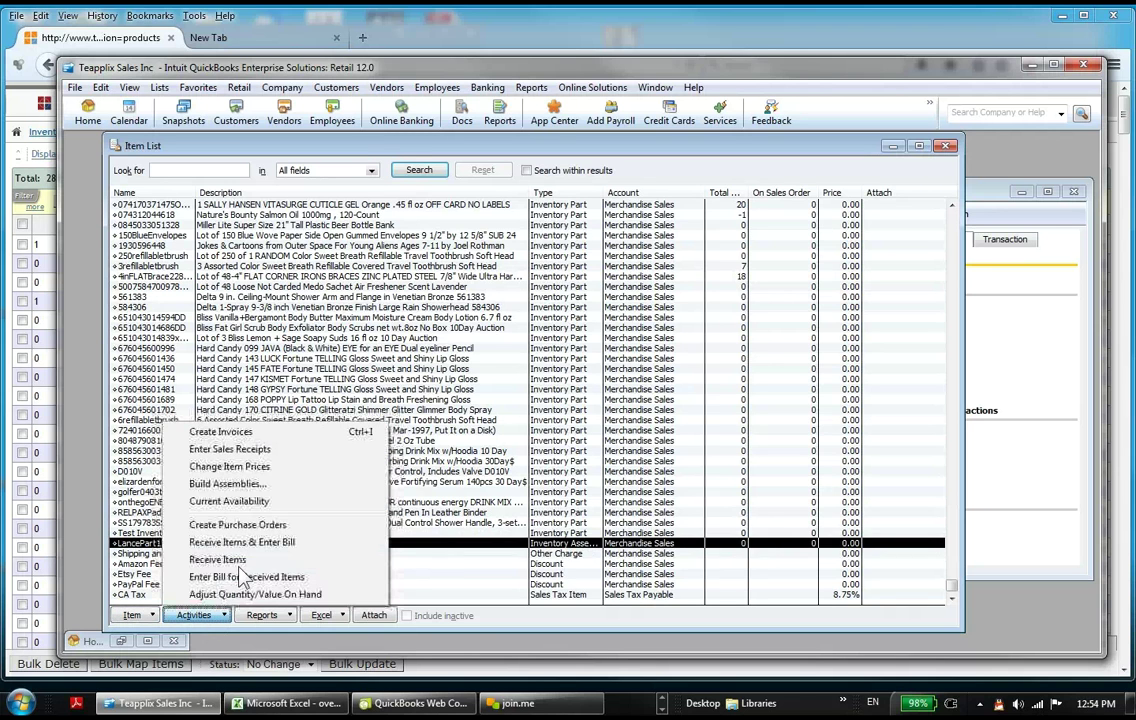
left_click(227, 483)
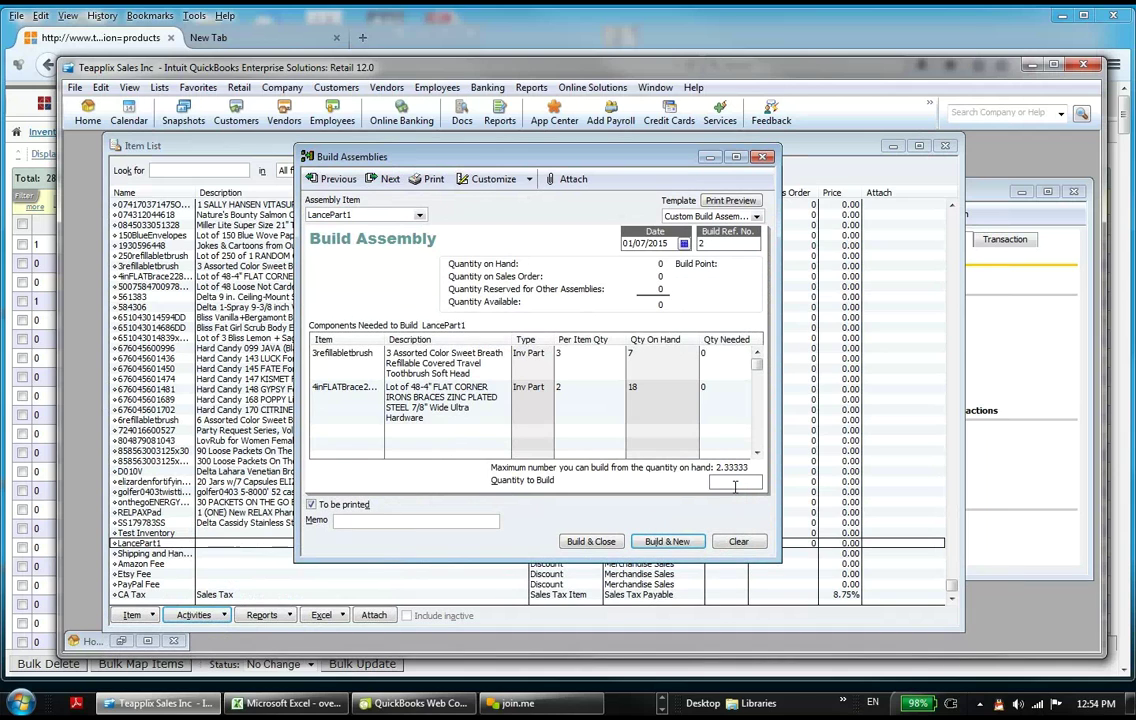
left_click(735, 484)
type("3")
left_click(605, 546)
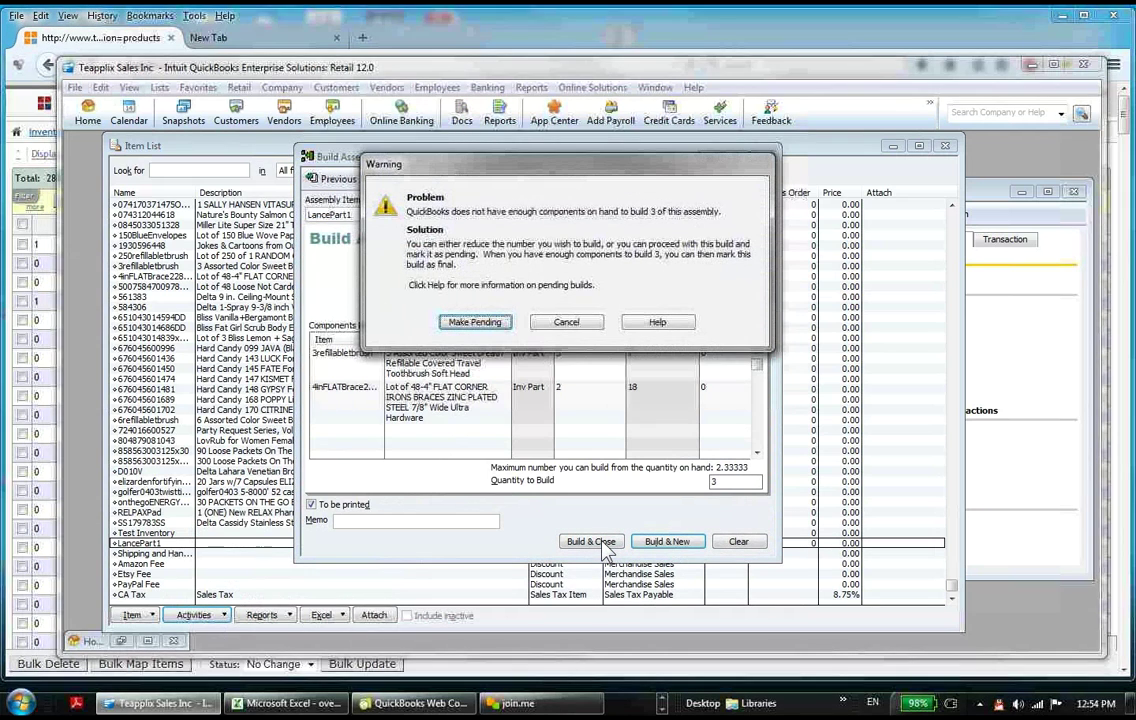
left_click(566, 321)
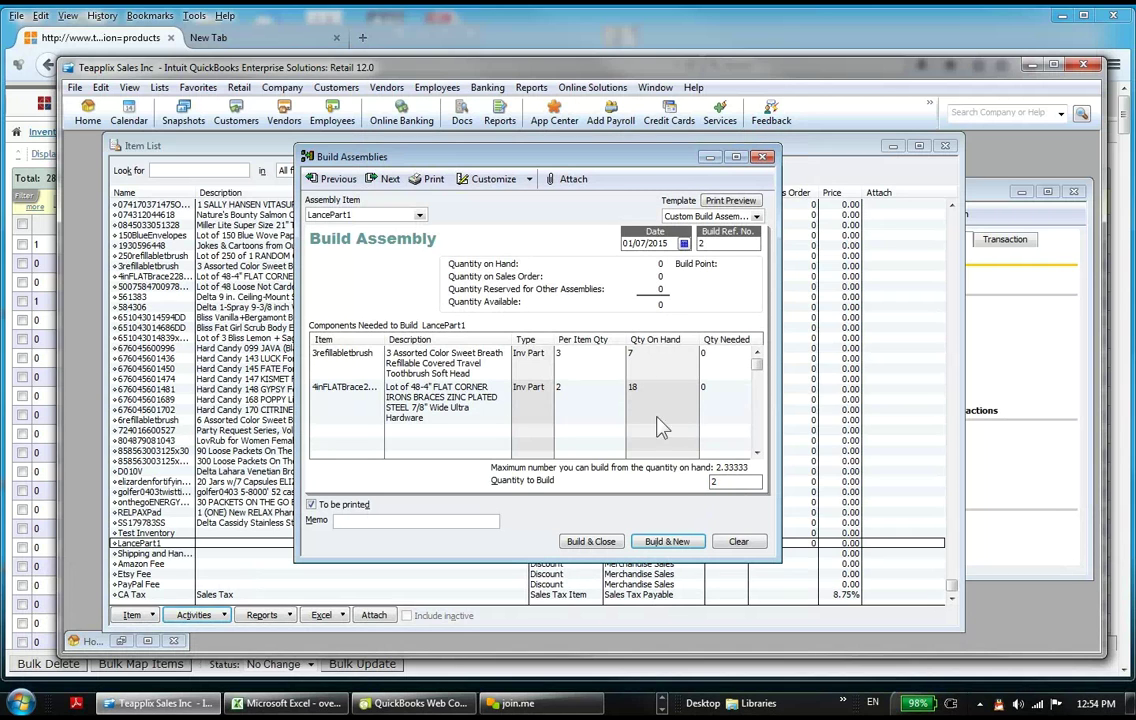
left_click(593, 540)
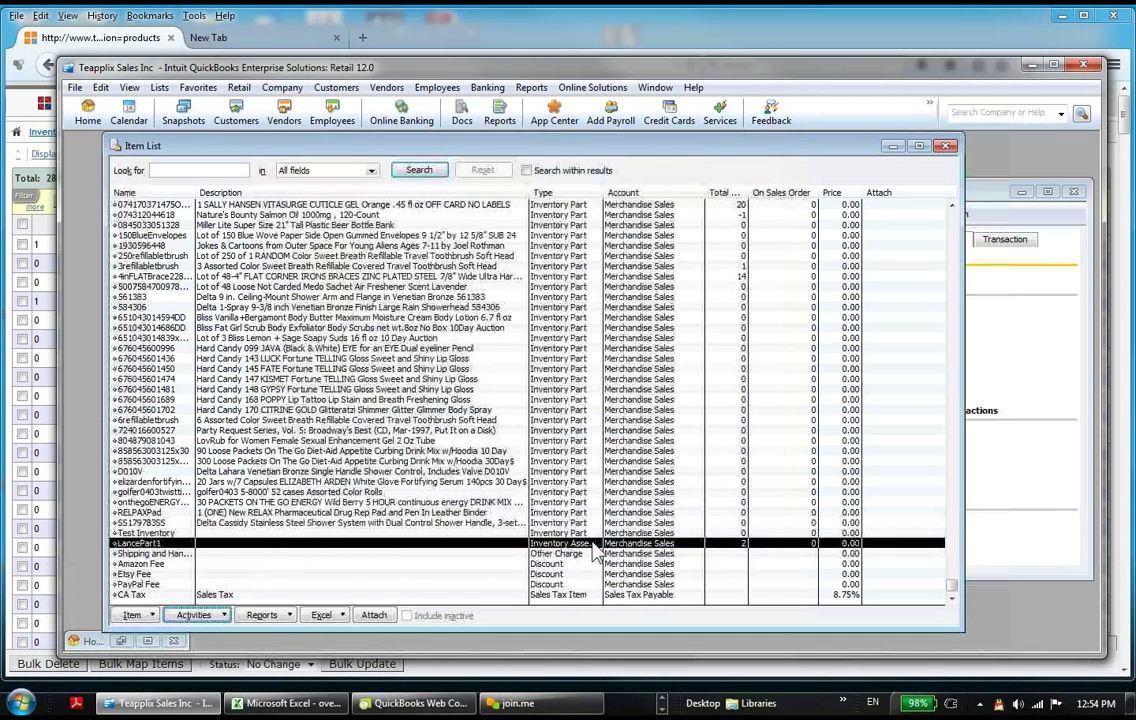
Step: Verify LancePart1 shows 2 on hand and its parts 1 and 14, then switch to Teapplix's products page
left_click(640, 246)
left_click(722, 278)
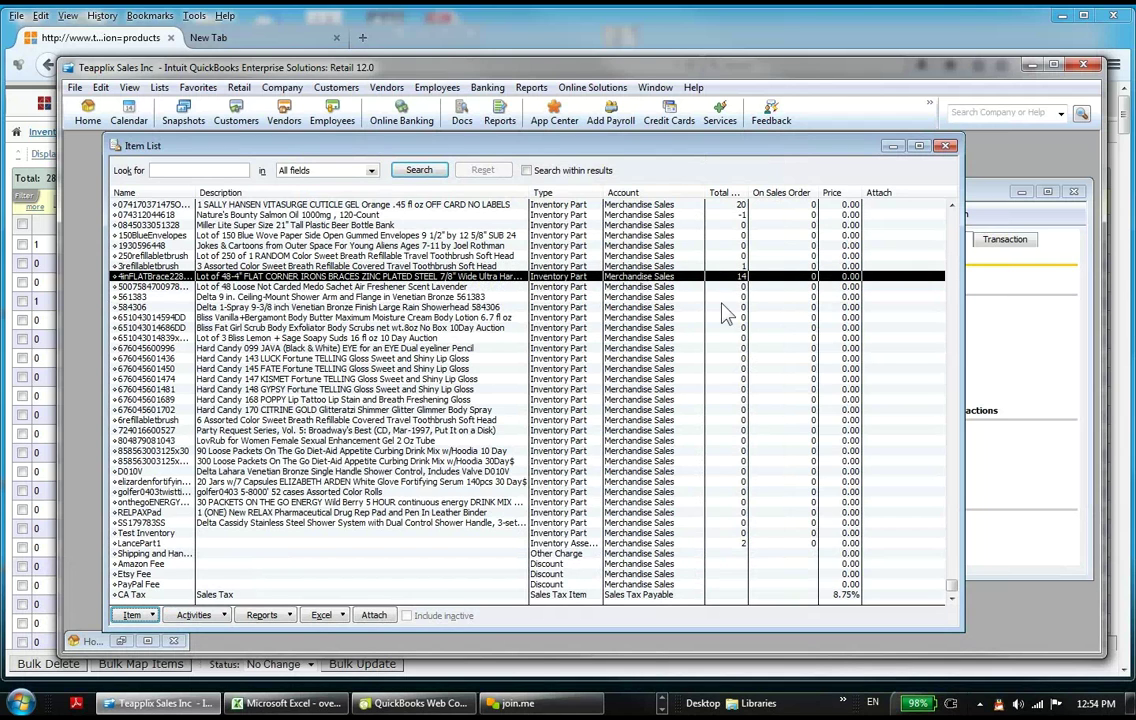
left_click(720, 545)
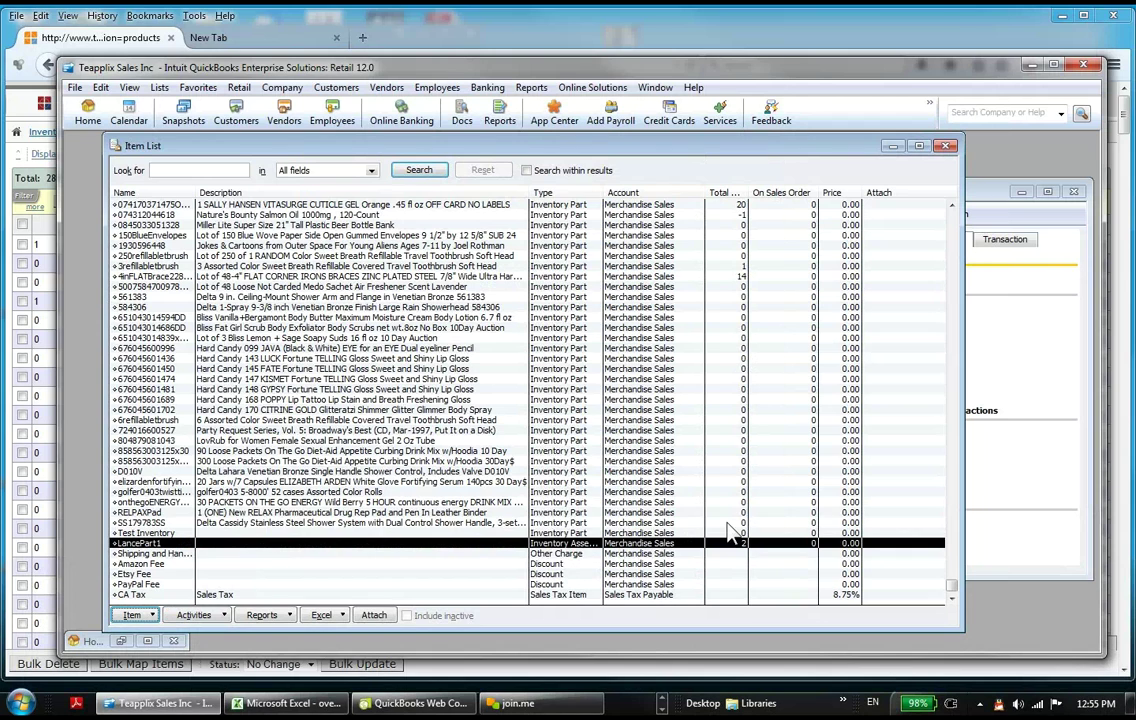
left_click(698, 267)
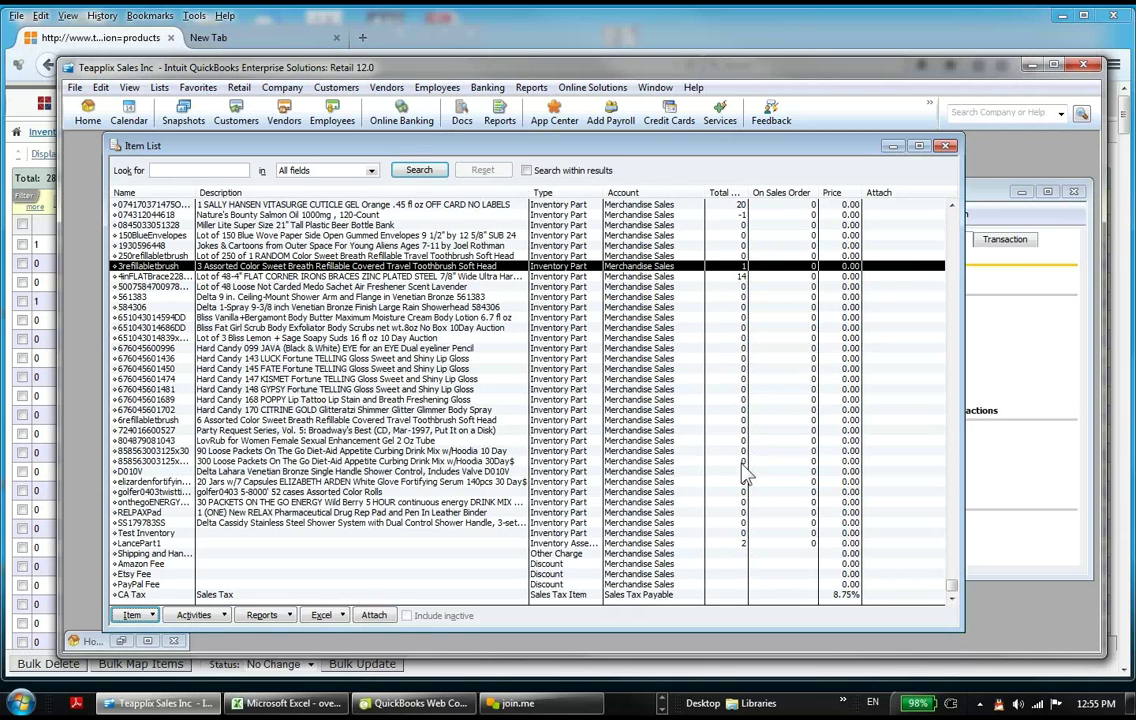
left_click(749, 544)
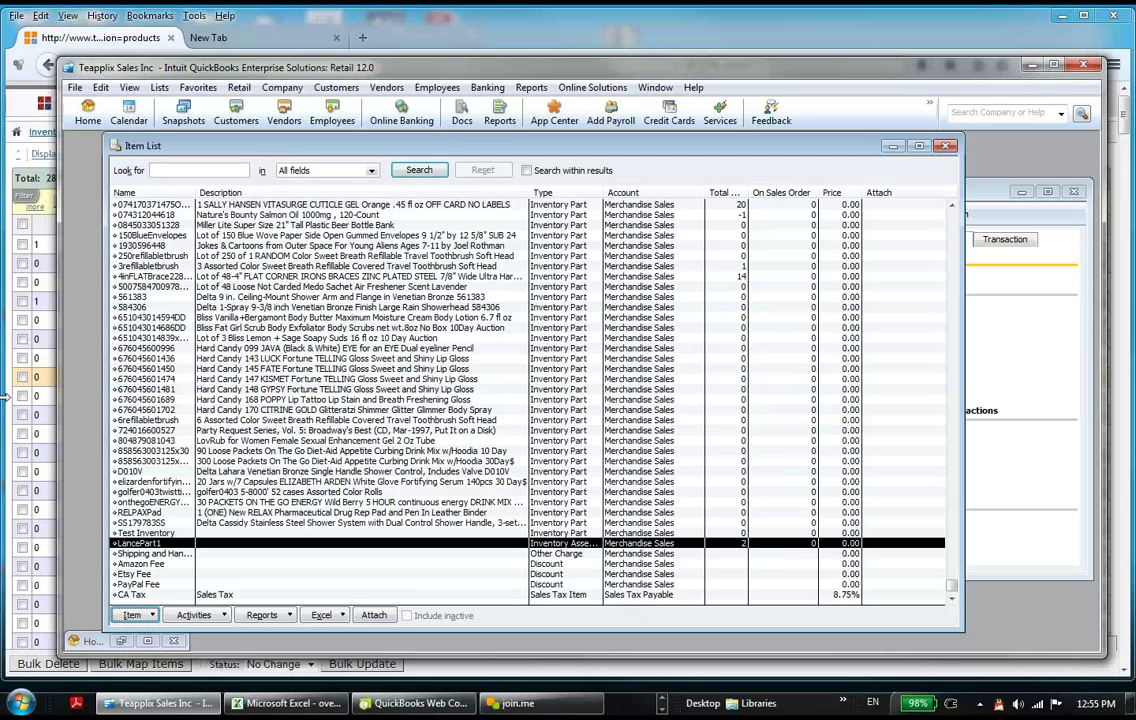
left_click(268, 22)
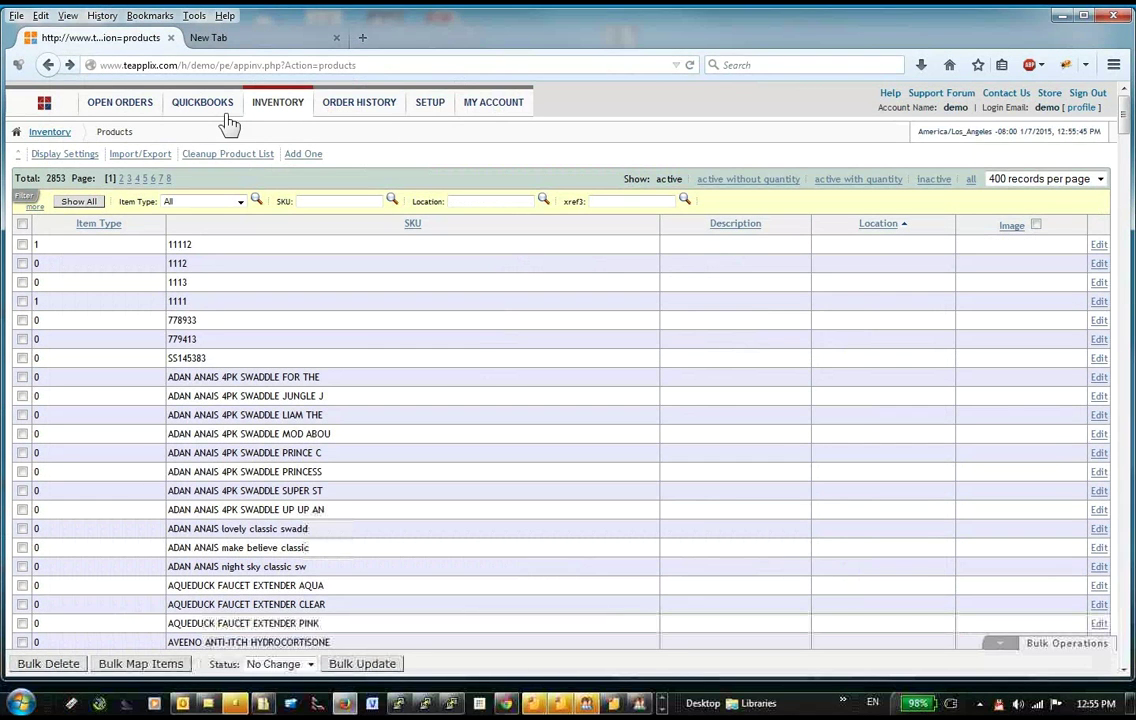
Step: Open Teapplix's INVENTORY > Options page, which shows QuickBooks as Inventory Master
mouse_move(210, 106)
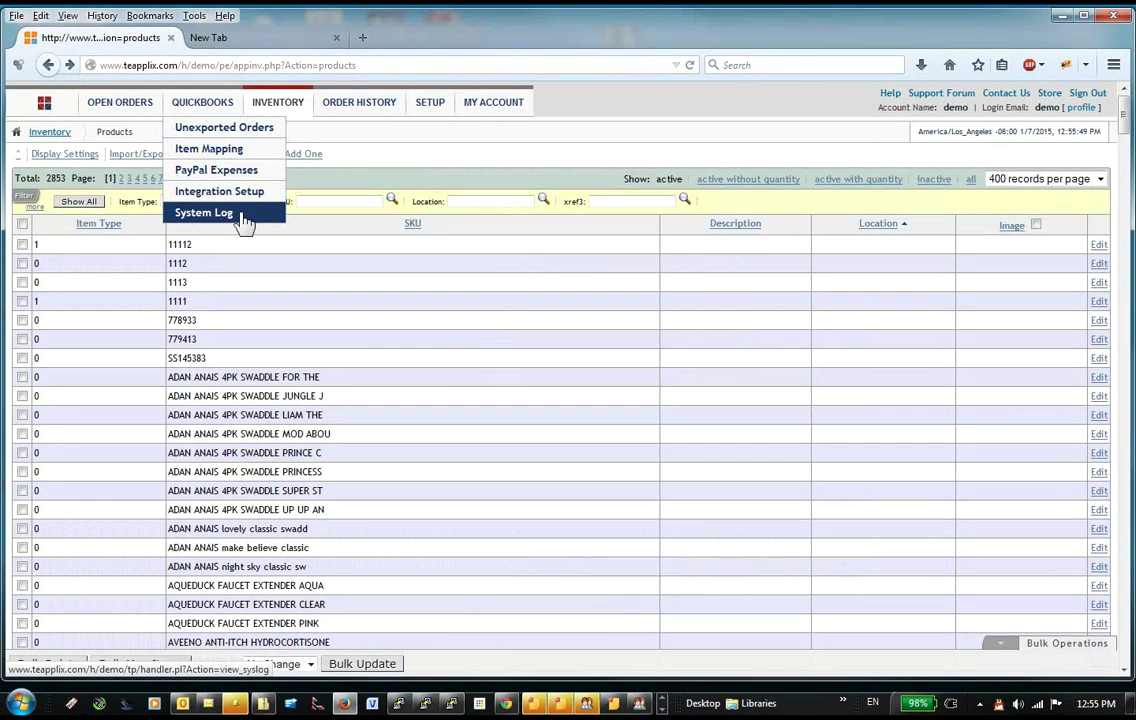
mouse_move(282, 104)
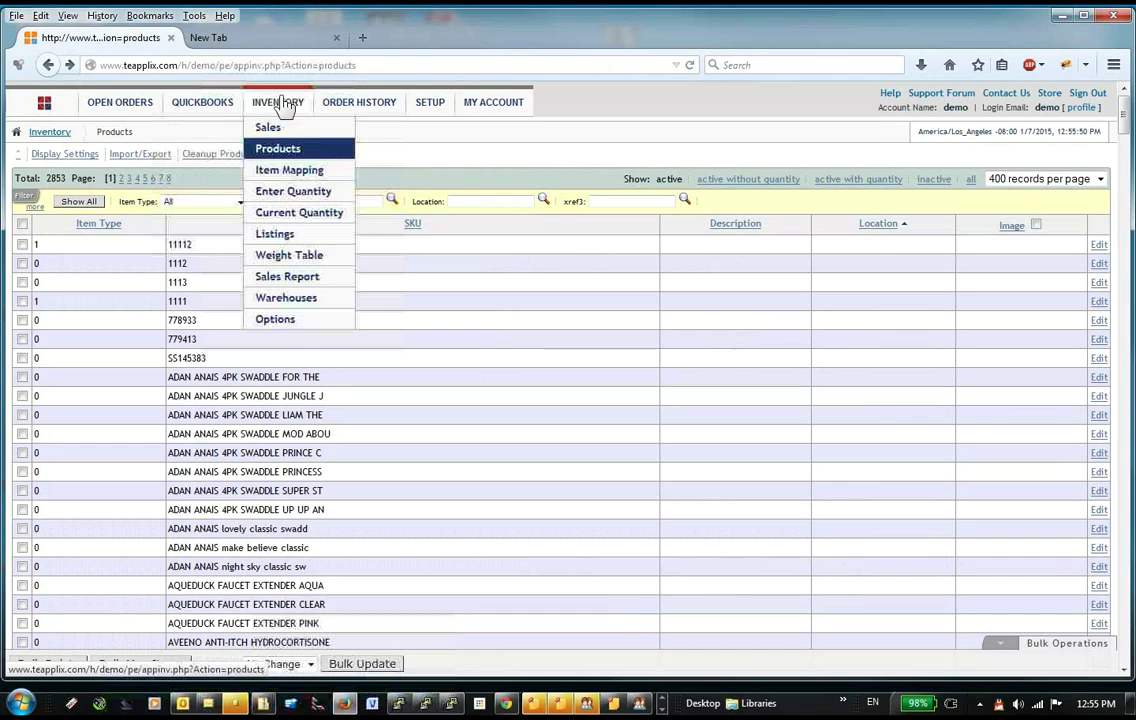
left_click(285, 328)
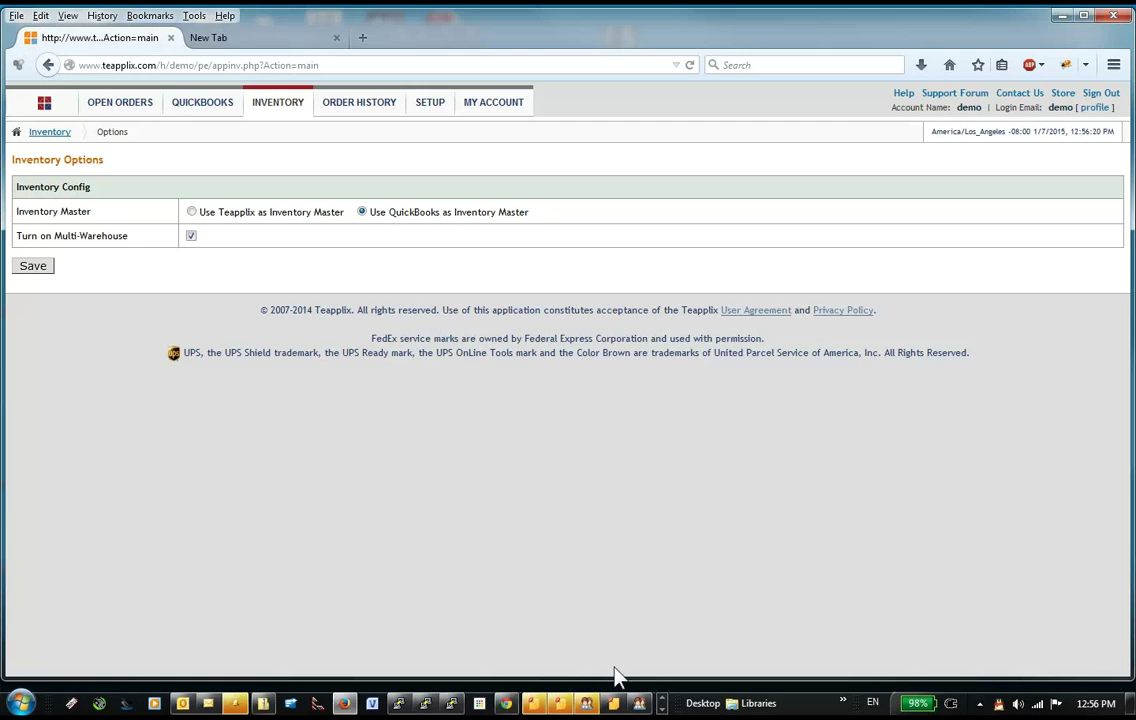
Step: Open Teapplix's INVENTORY > Enter Quantity page
left_click(662, 709)
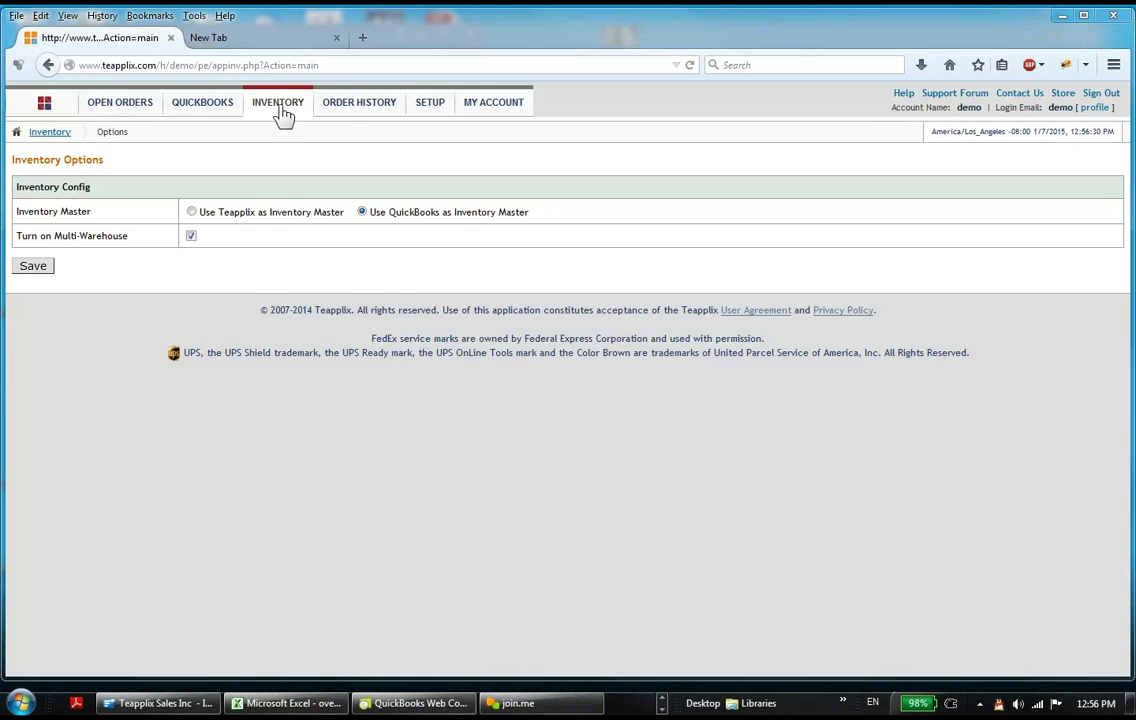
mouse_move(282, 114)
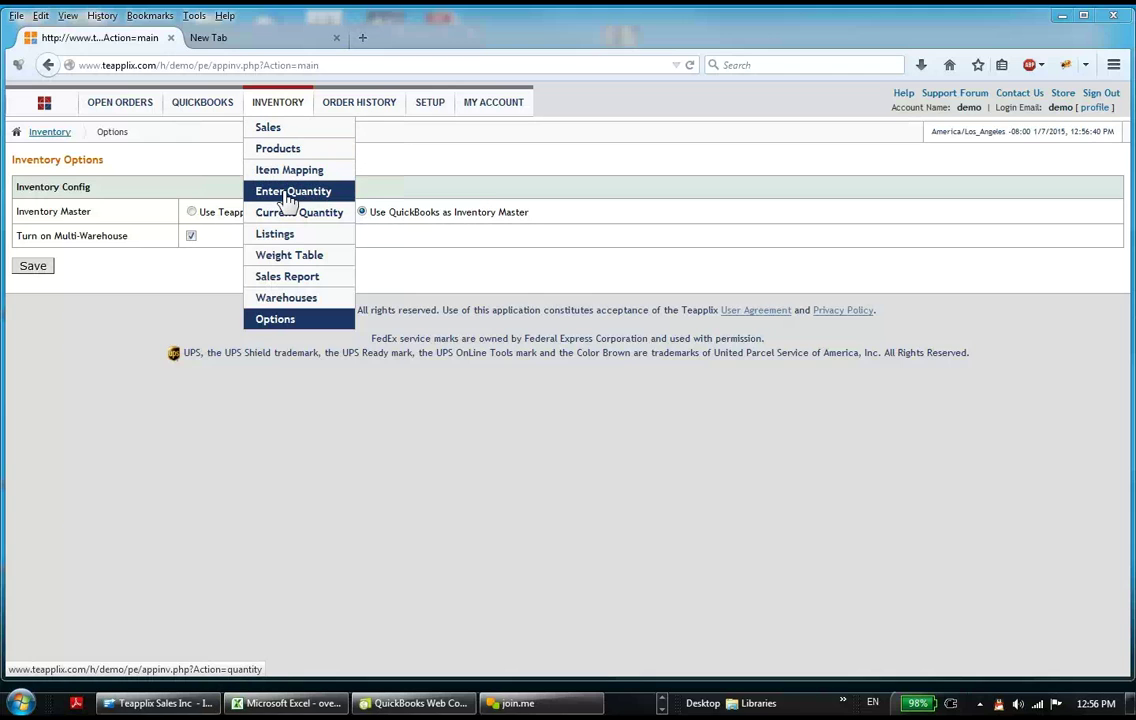
left_click(287, 193)
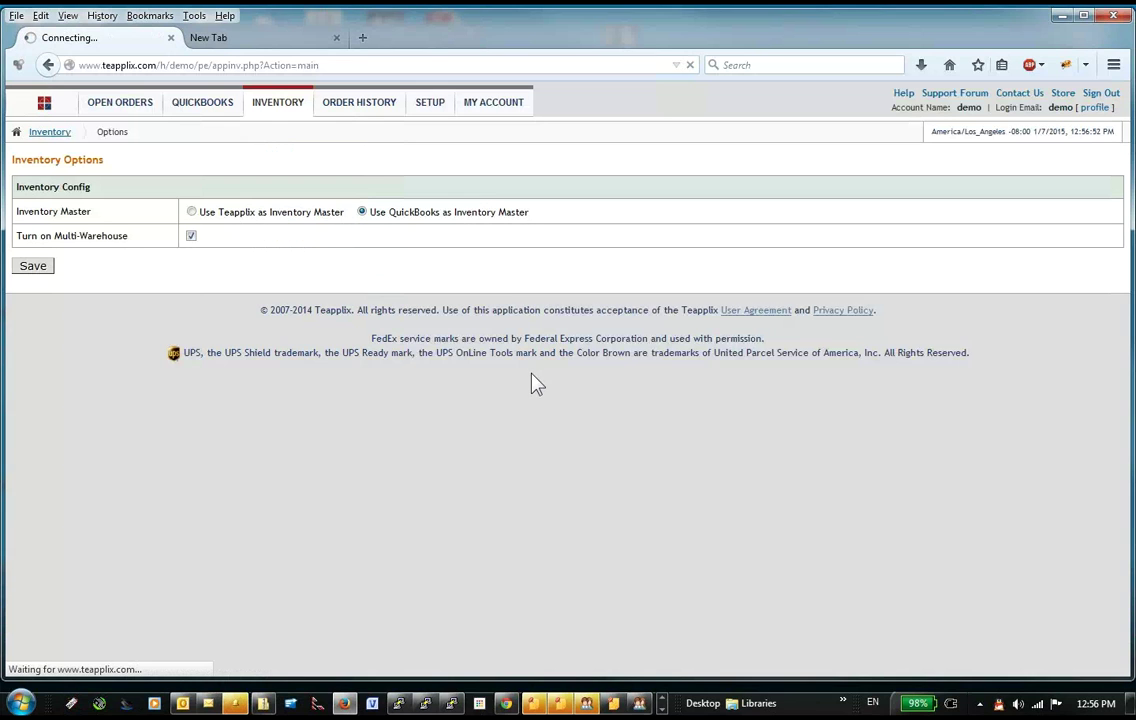
Step: Bring the QuickBooks Item List back to the front from the taskbar
left_click(663, 708)
left_click(663, 708)
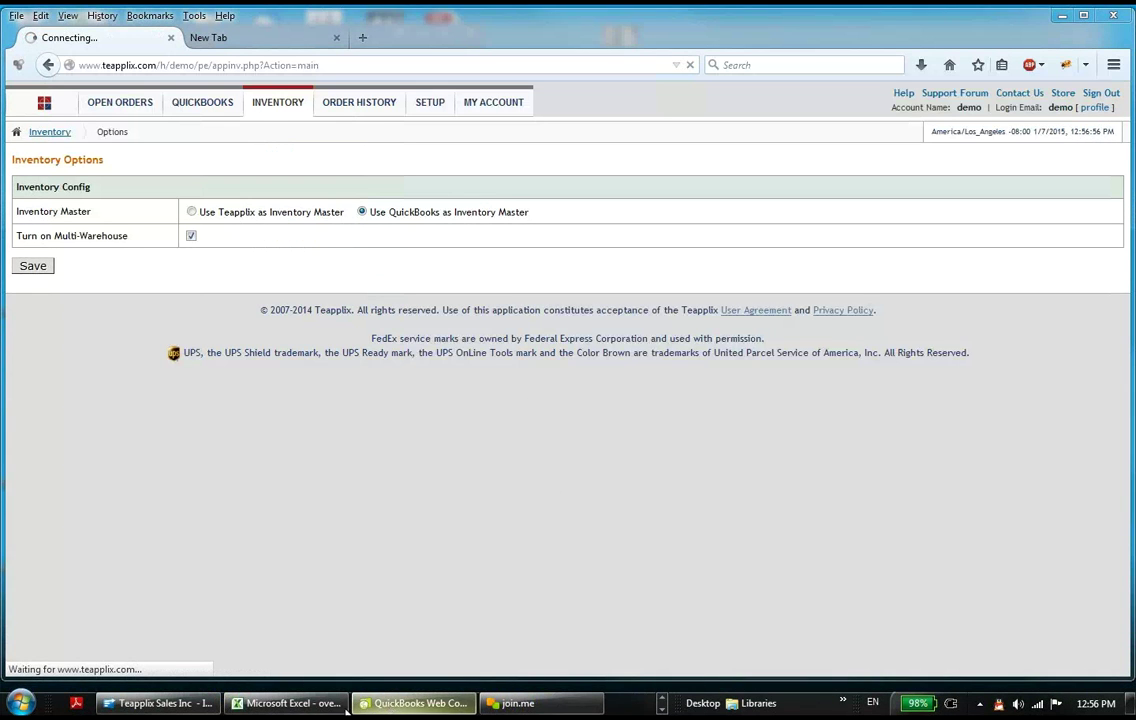
left_click(190, 705)
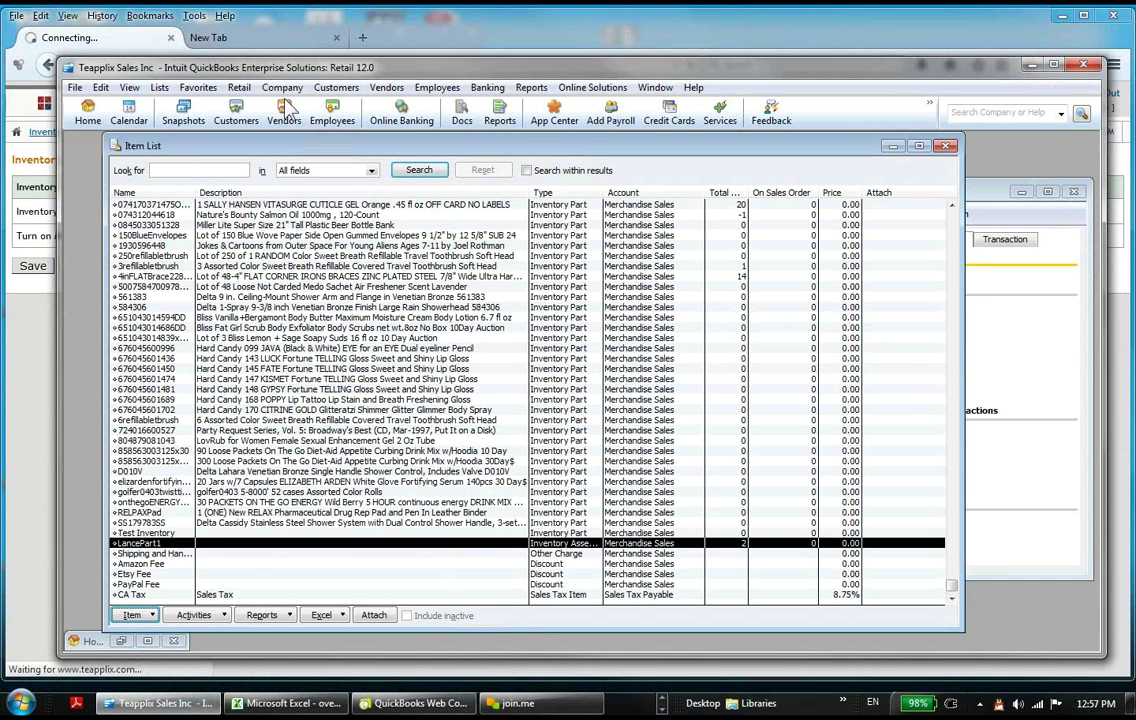
Step: Create a blank purchase order (P.O. No. 1) and widen the form
left_click(386, 87)
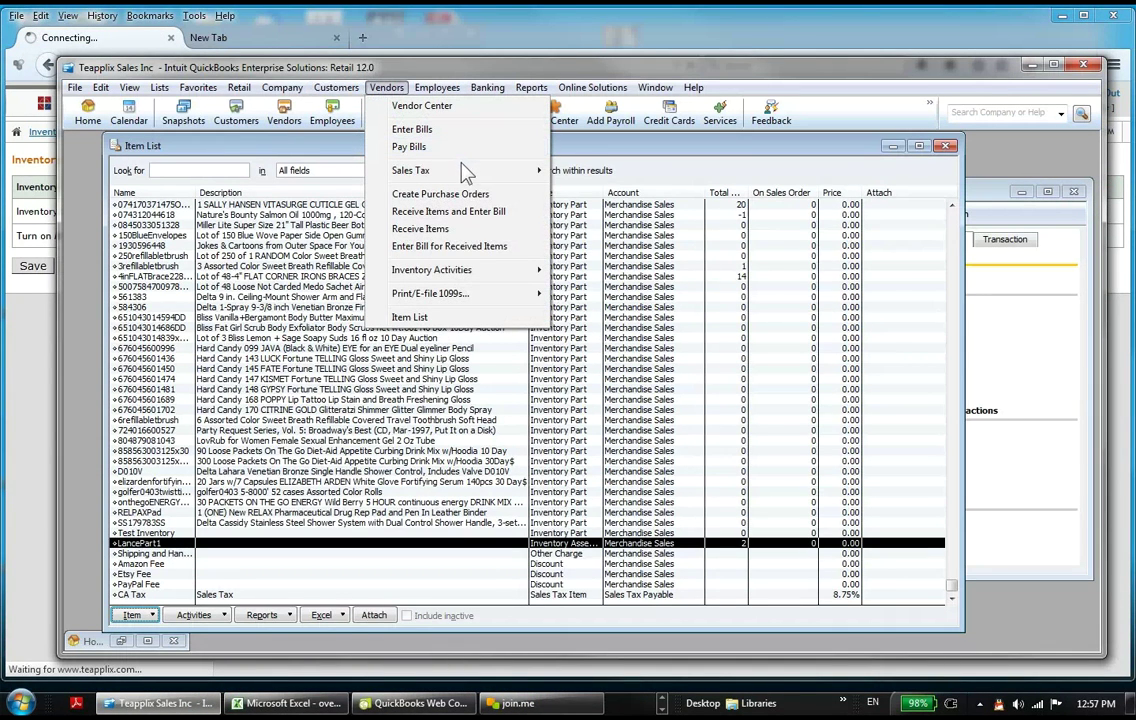
mouse_move(410, 170)
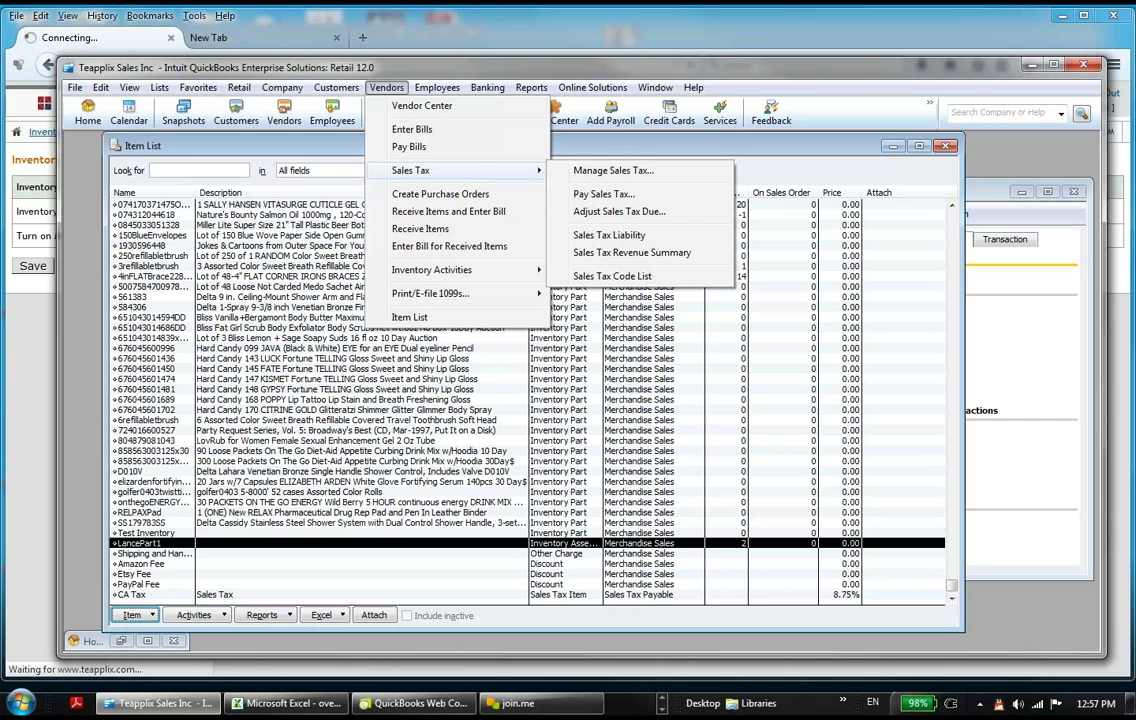
left_click(462, 195)
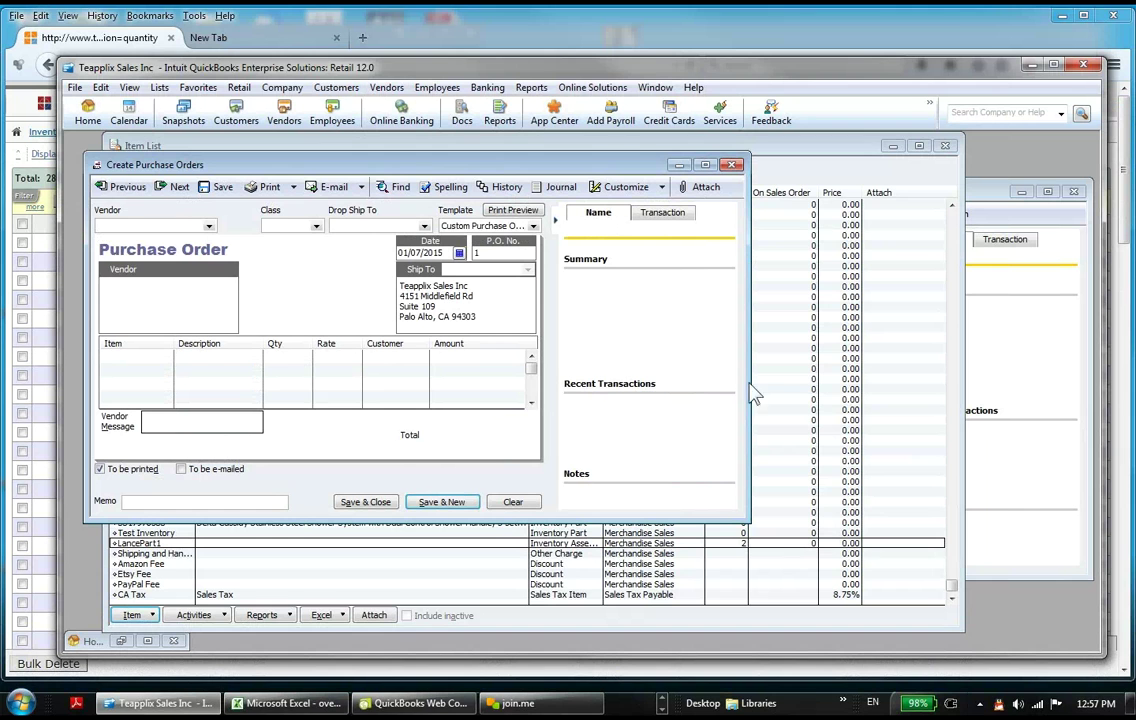
left_click_drag(756, 531, 976, 532)
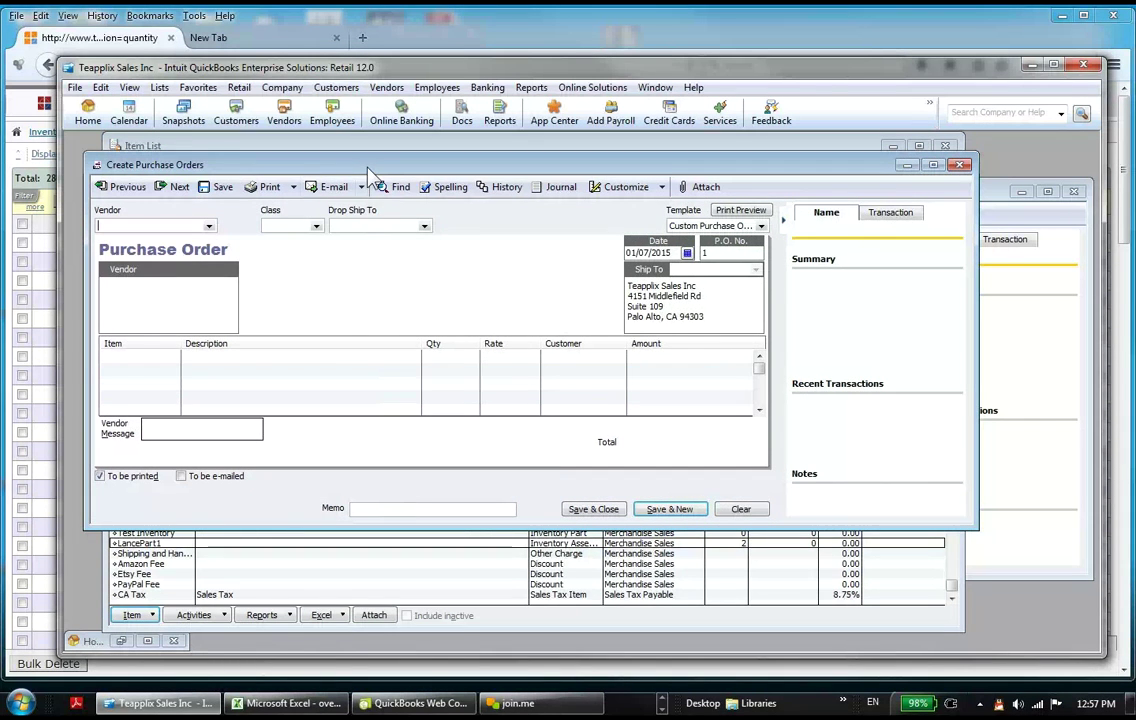
Step: Move QuickBooks down to reveal Teapplix's Enter Quantity table behind it
left_click_drag(368, 168, 382, 222)
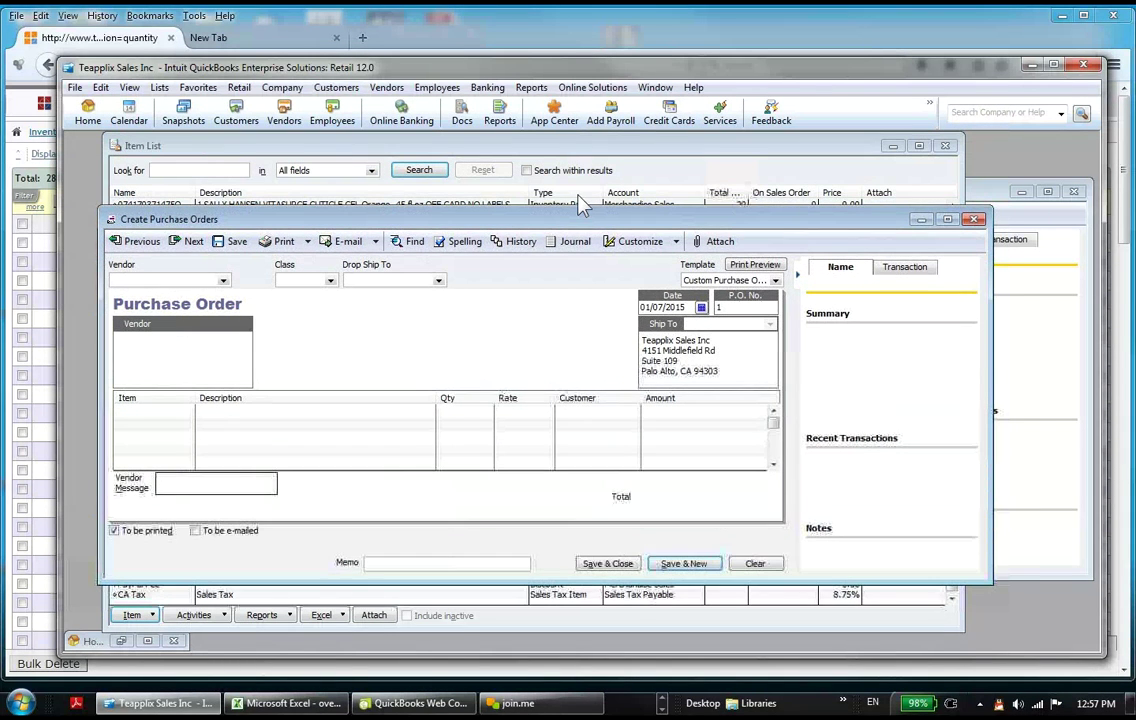
left_click_drag(626, 64, 627, 114)
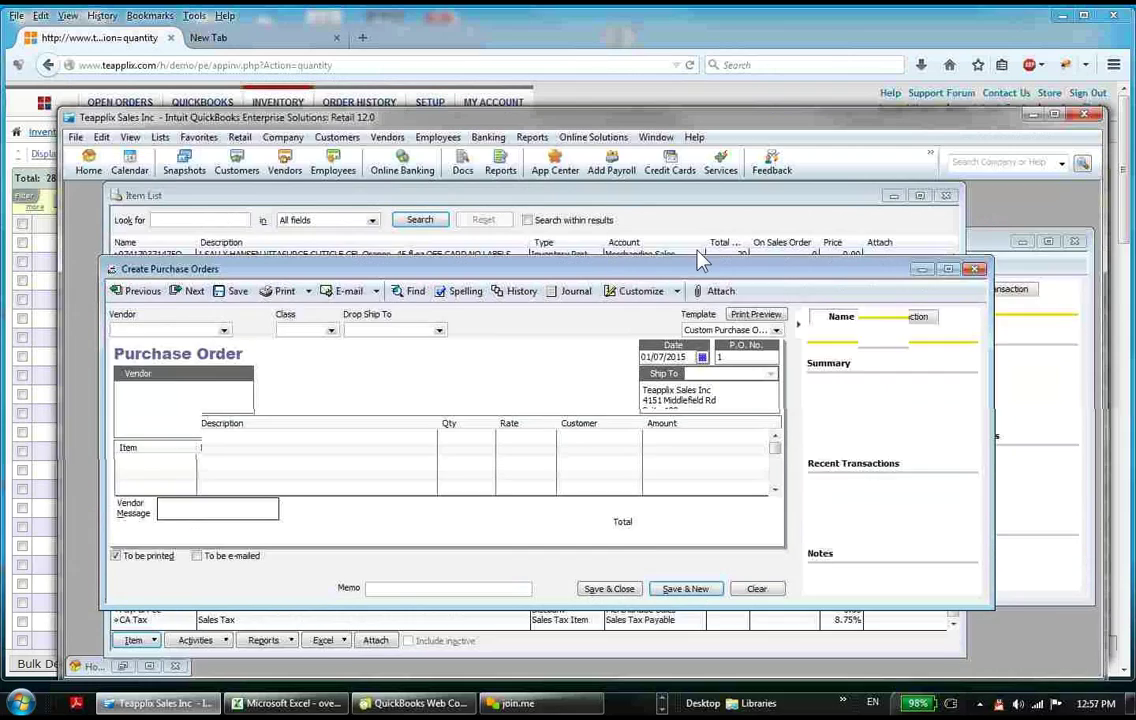
left_click_drag(700, 258, 686, 408)
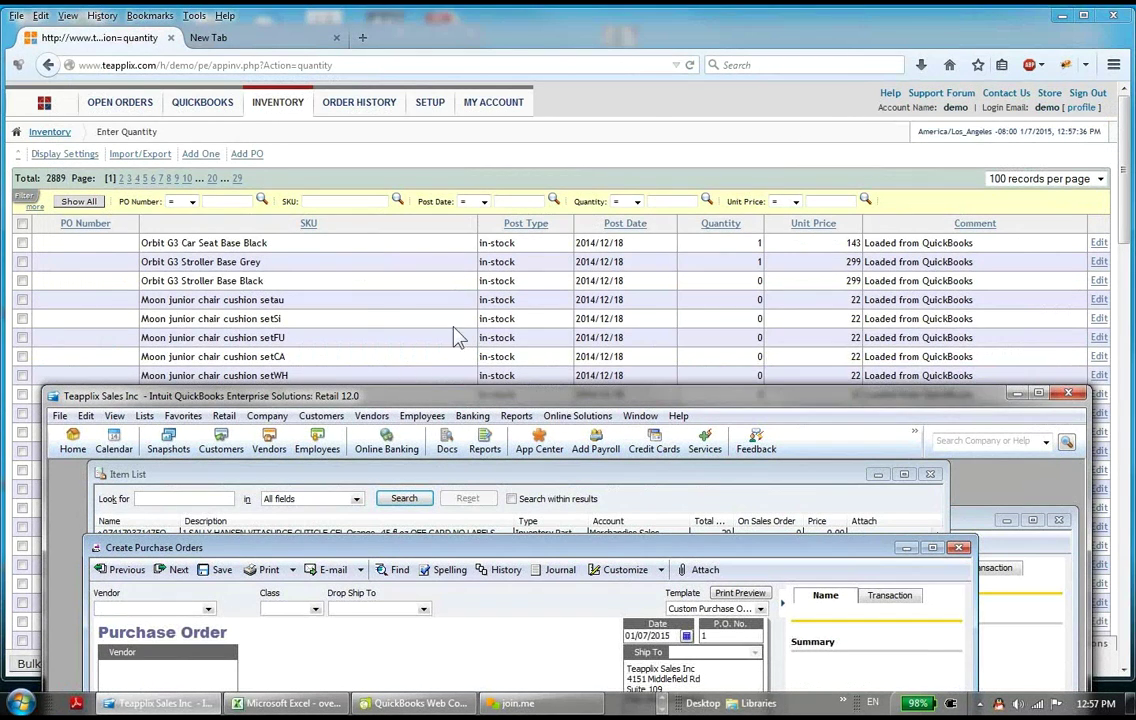
Step: Bring the Teapplix quantity table forward and close the Add PO form without entries
left_click(849, 142)
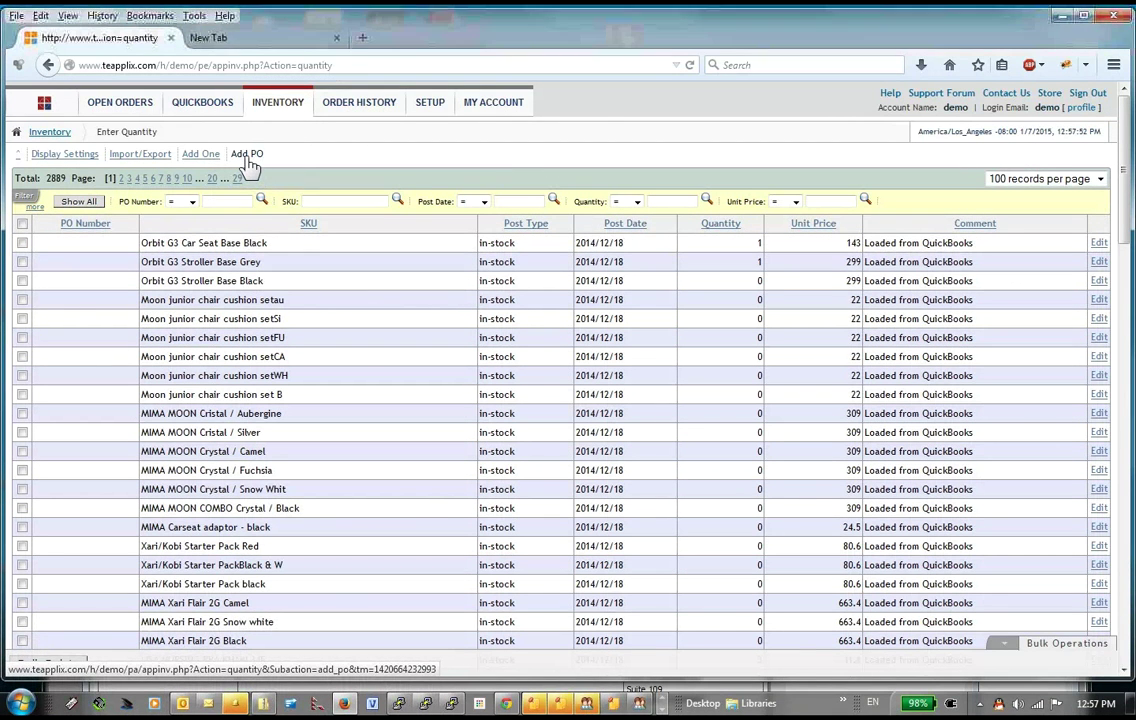
left_click(246, 155)
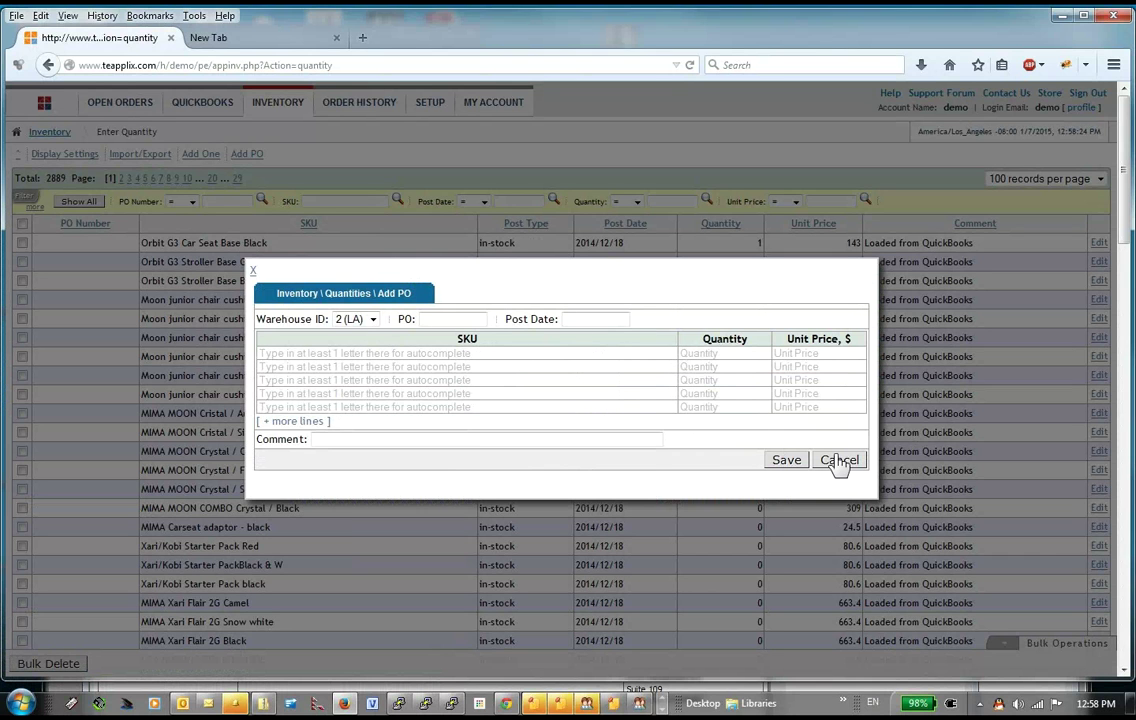
key("Escape")
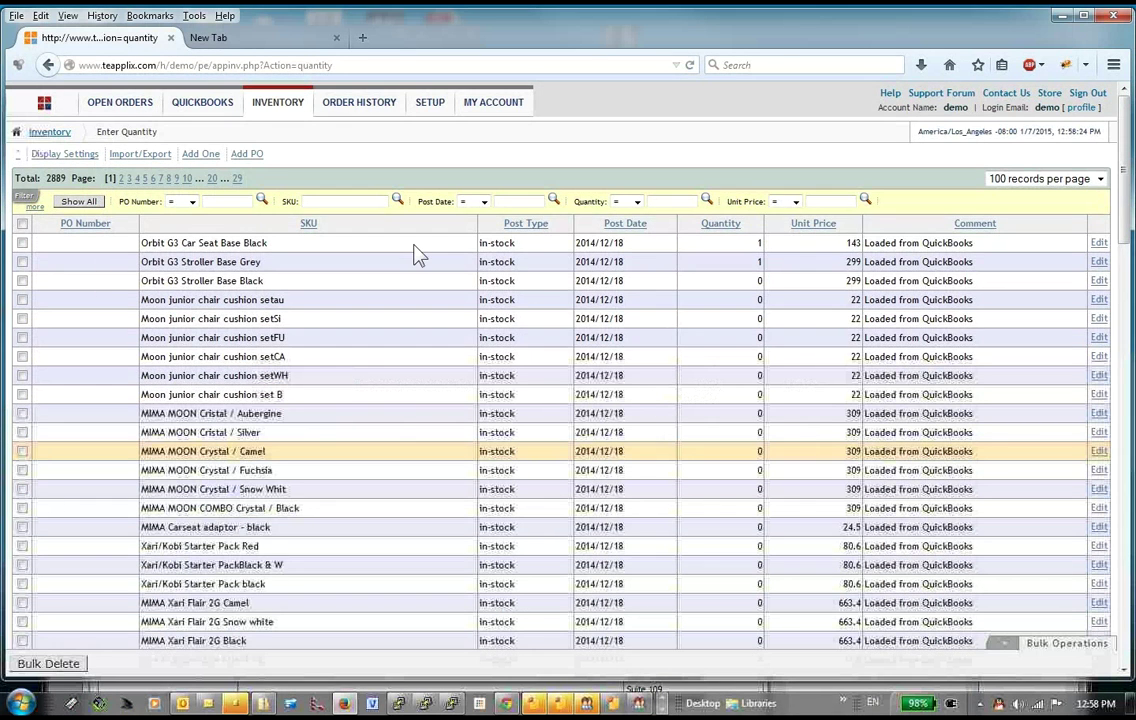
Step: Replace the demo account path in the Teapplix address with the store's own account path
left_click_drag(170, 65, 421, 82)
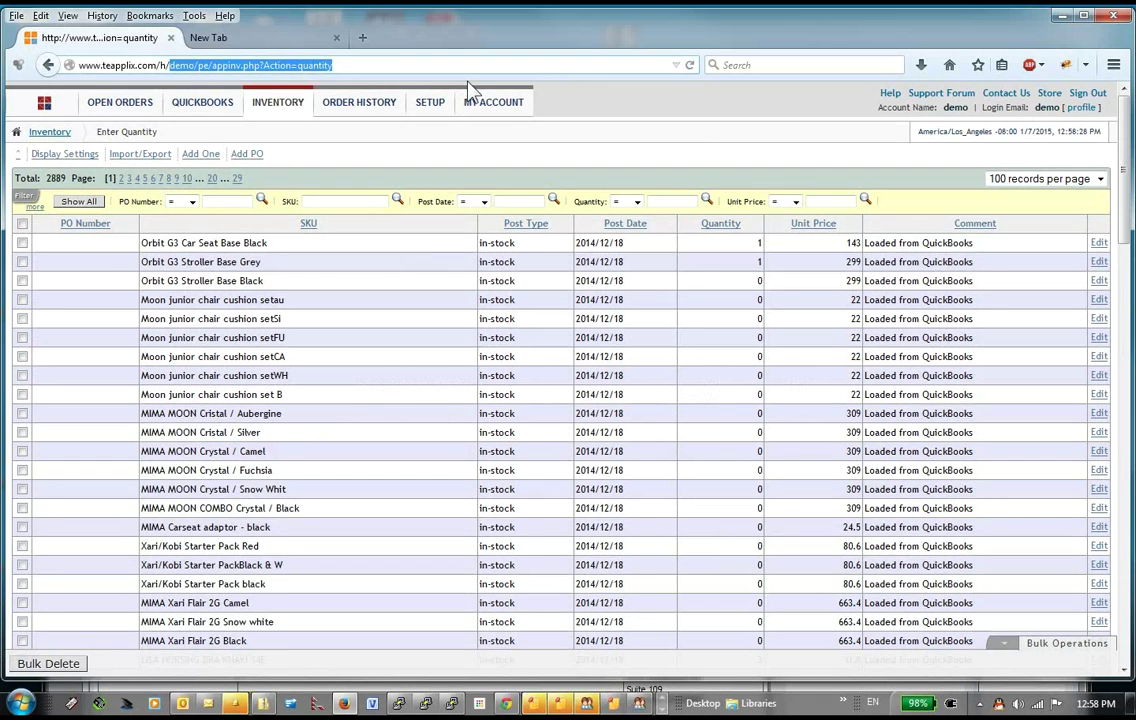
key("BackSpace")
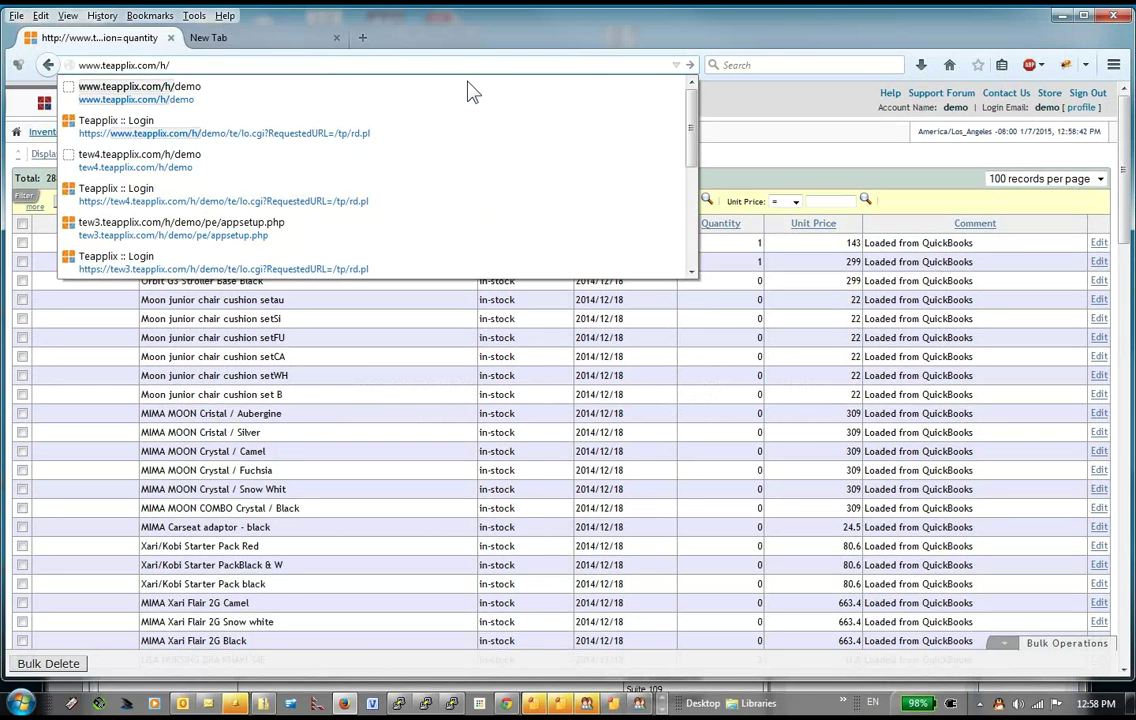
type("e")
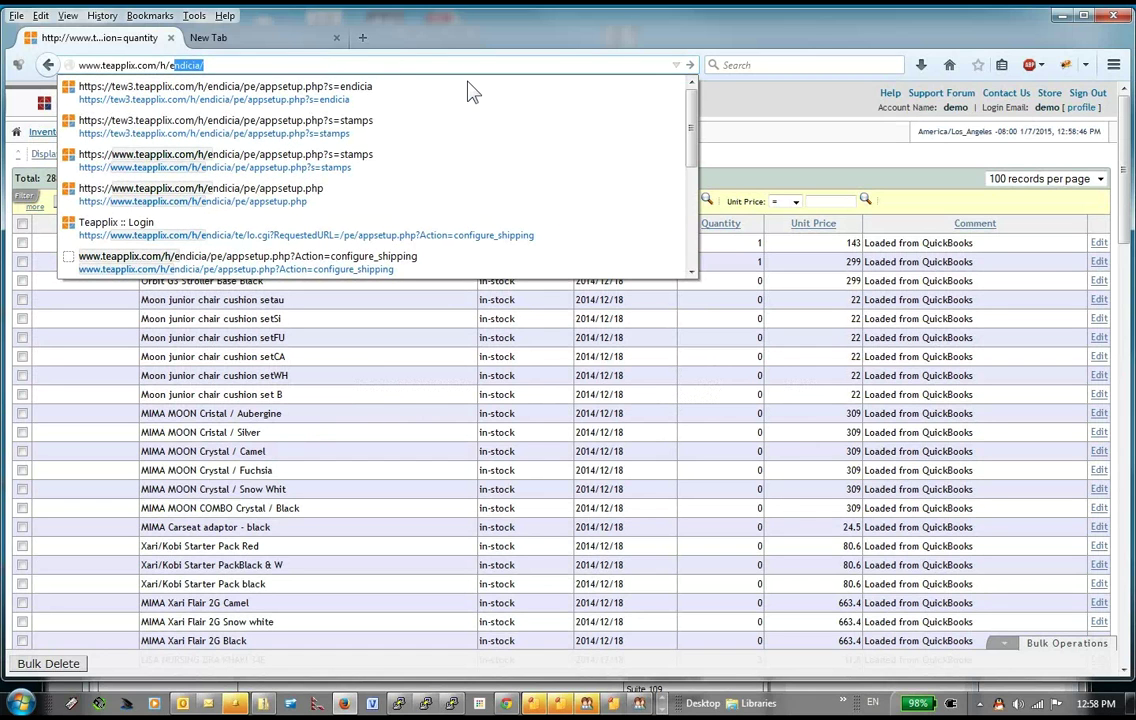
type("ffin")
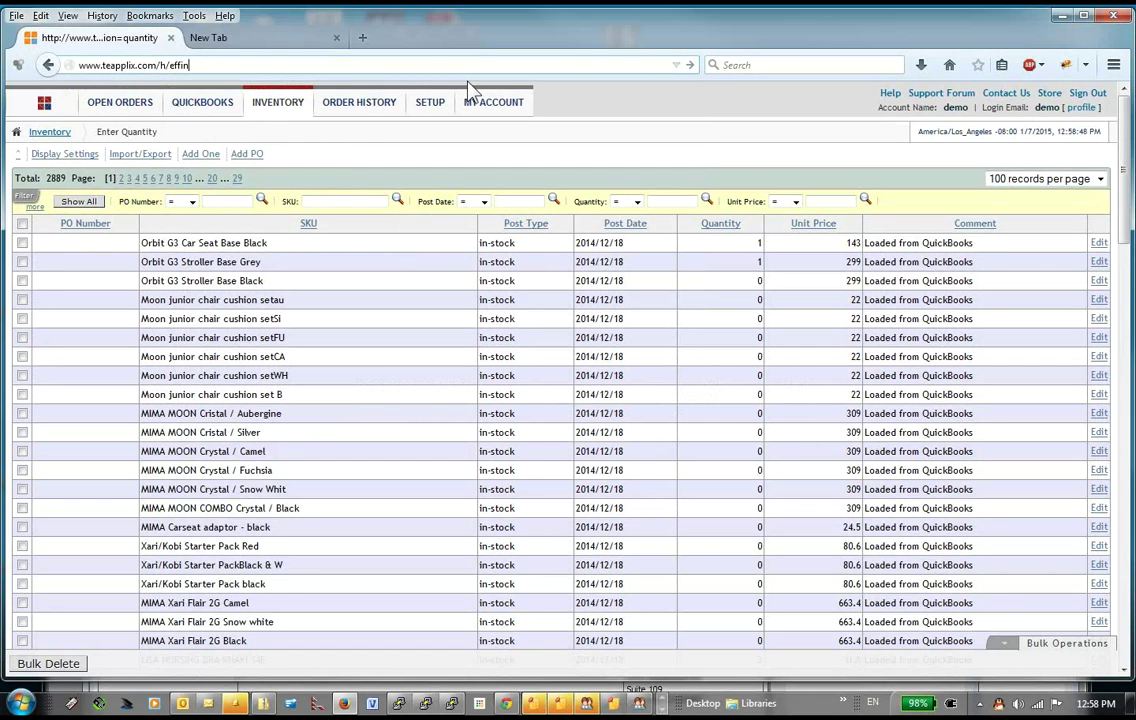
type("ghamradio")
key("Return")
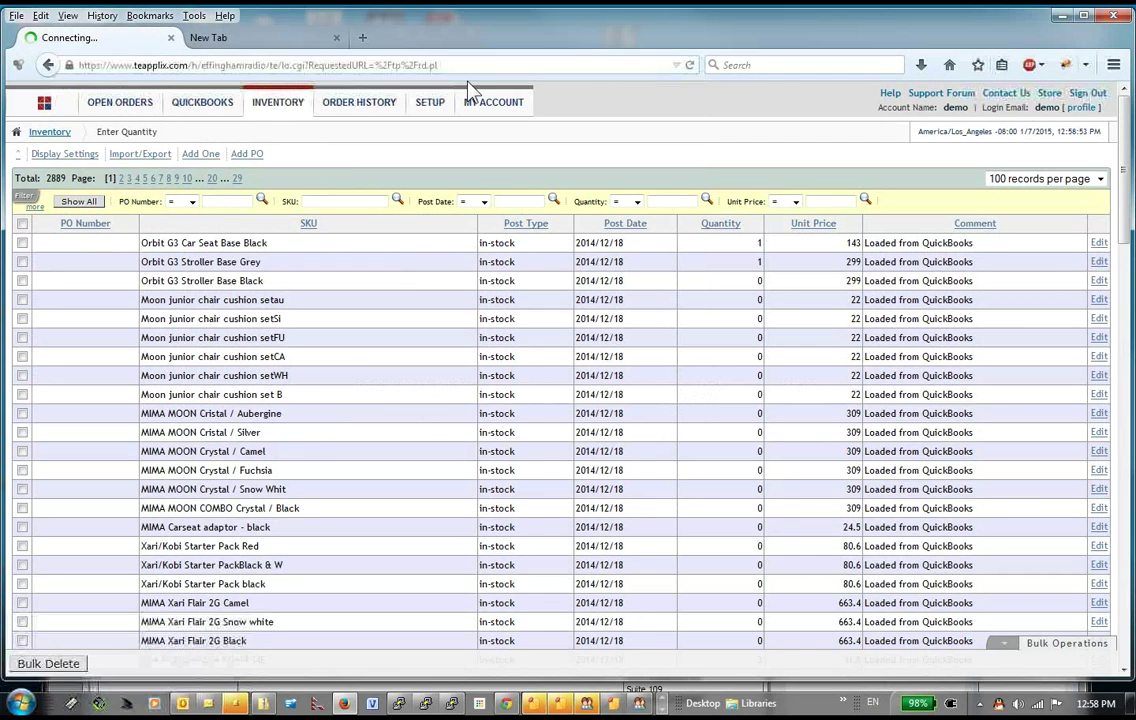
Step: Log in with the suggested login email and the account password, declining to save it
type("ser")
key("Down")
key("Return")
key("Tab")
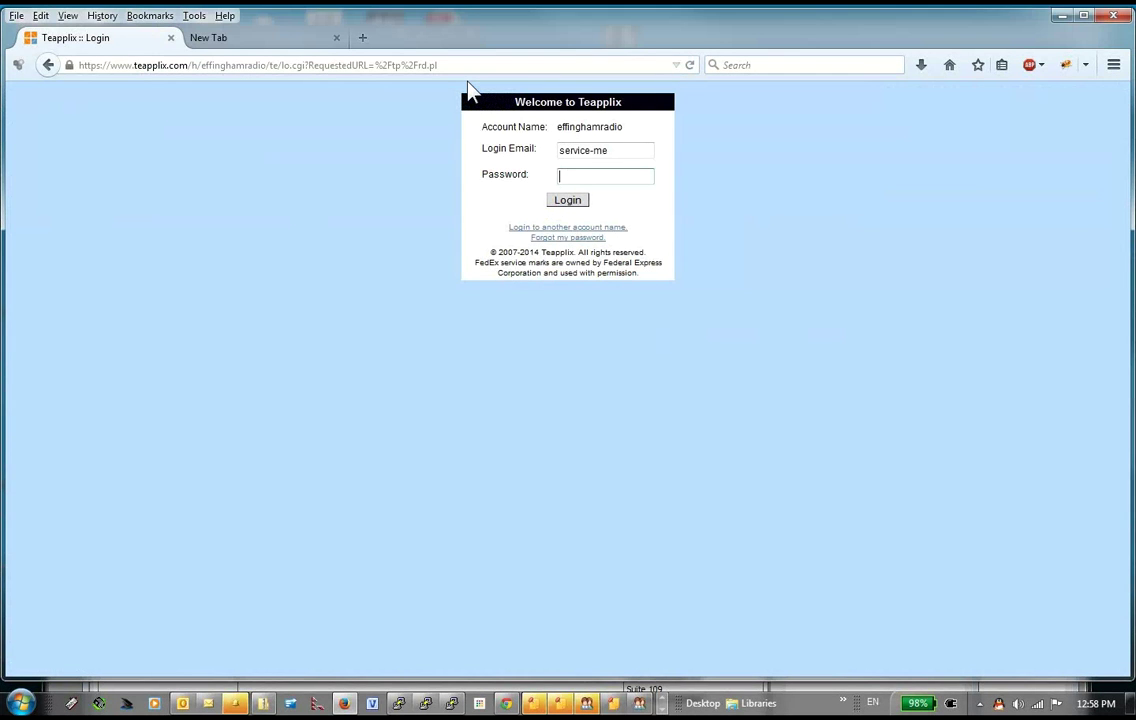
type("••")
type("******")
key("Return")
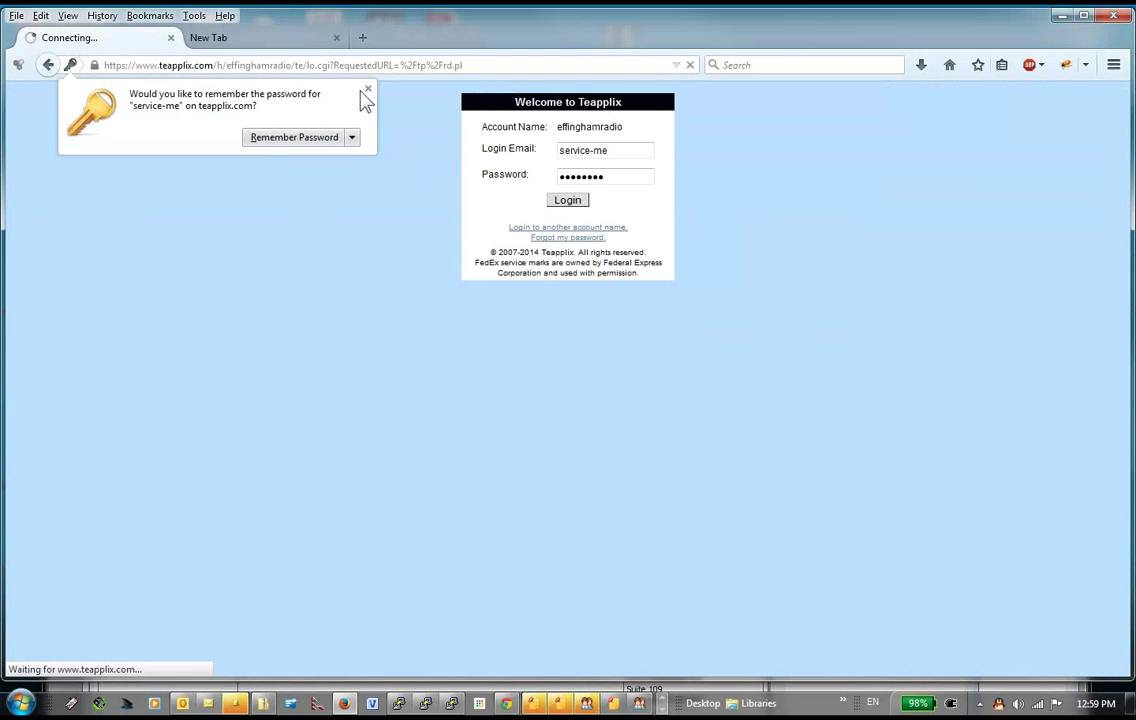
left_click(369, 91)
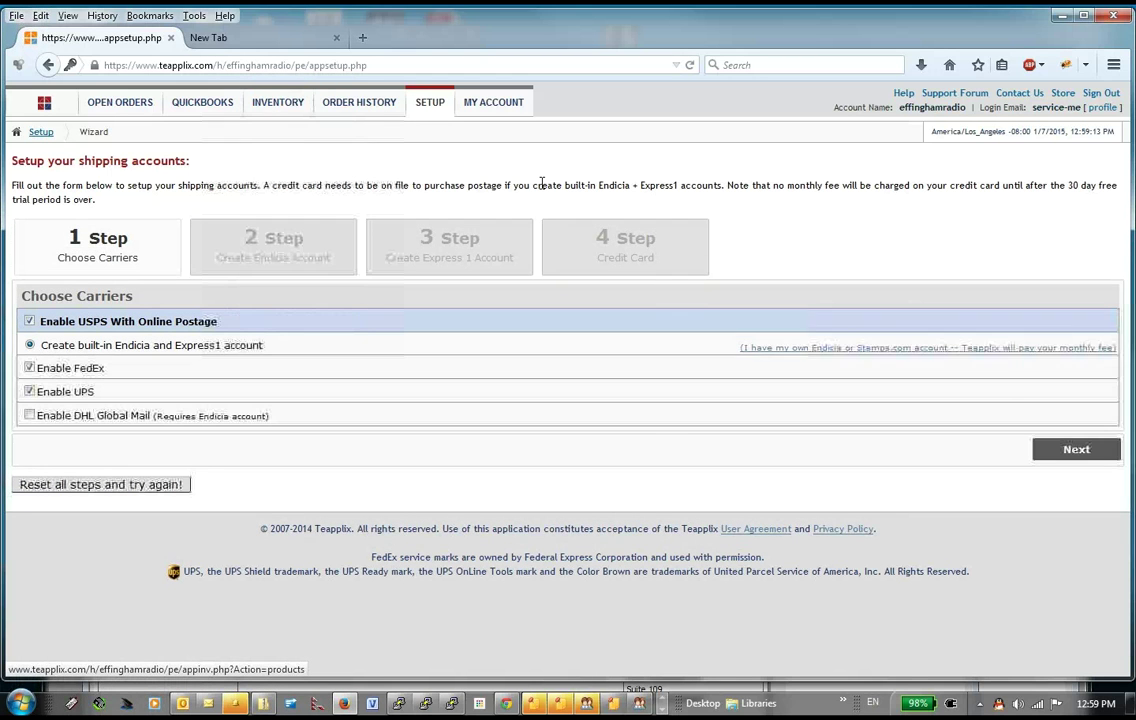
Step: Open INVENTORY > Products to list the store's 300 active items
mouse_move(215, 108)
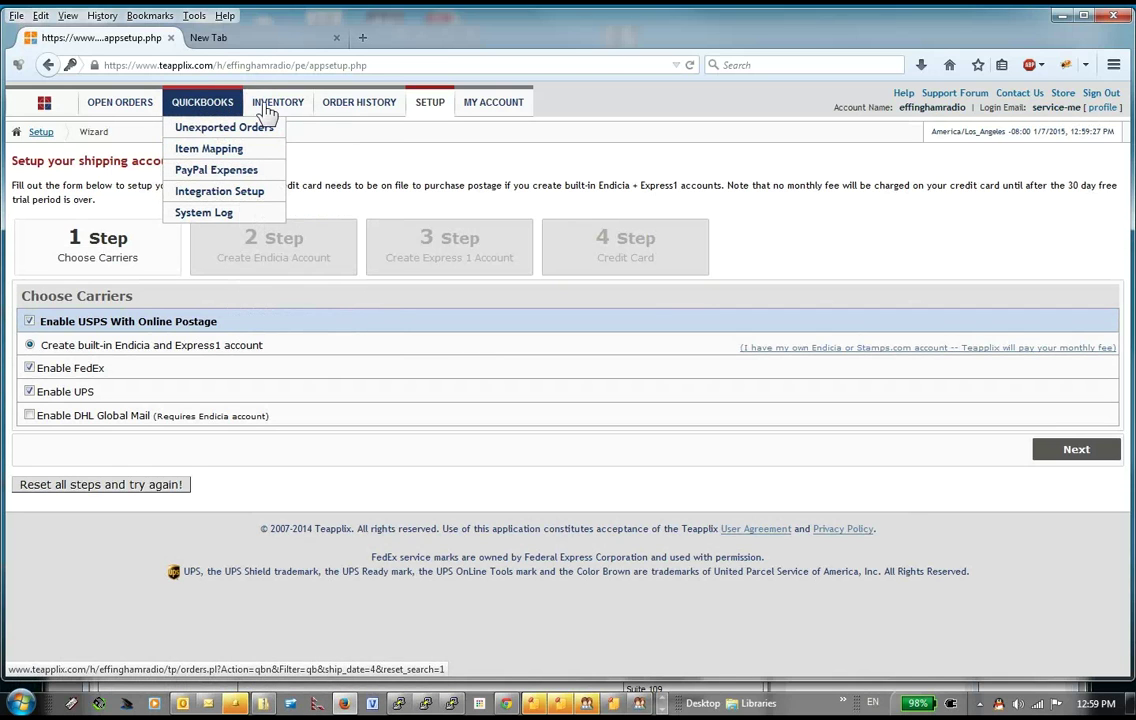
mouse_move(268, 108)
left_click(269, 160)
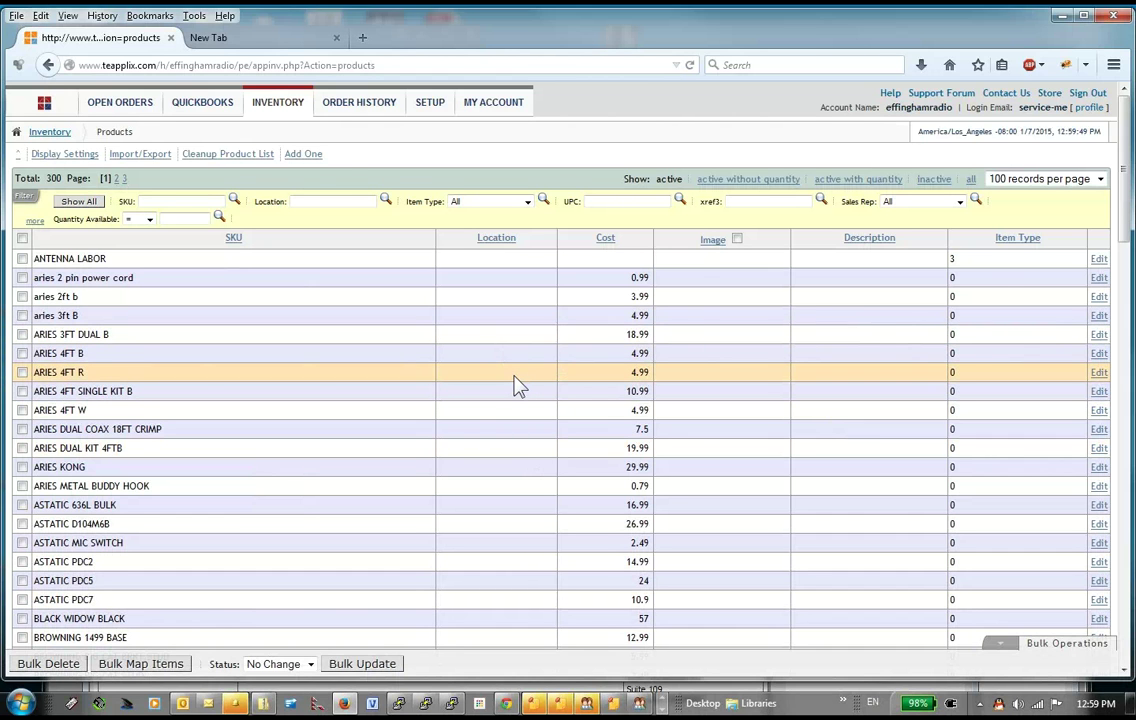
scroll(518, 385, "down", 5)
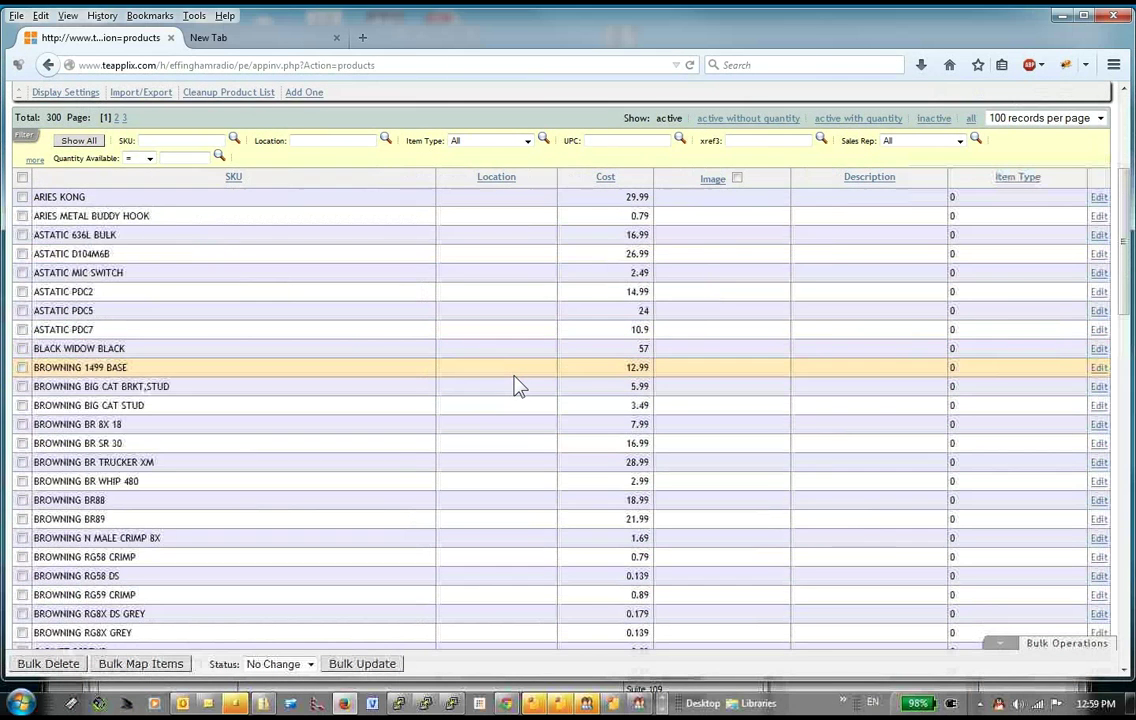
scroll(518, 385, "up", 5)
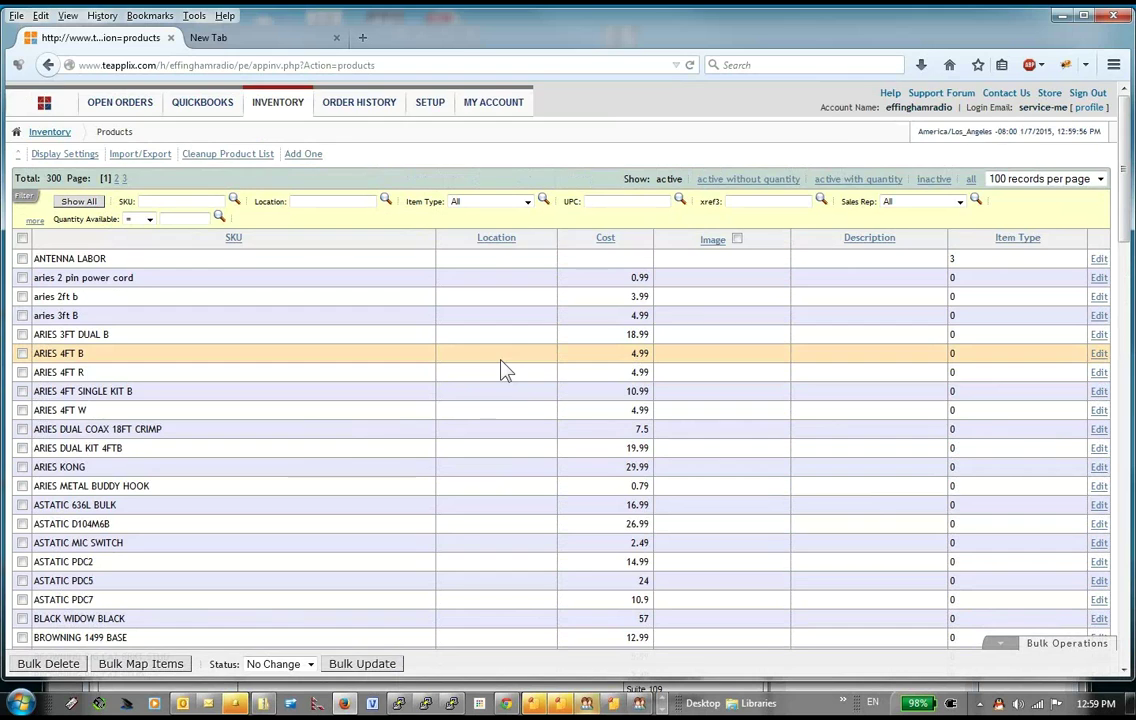
scroll(505, 370, "down", 5)
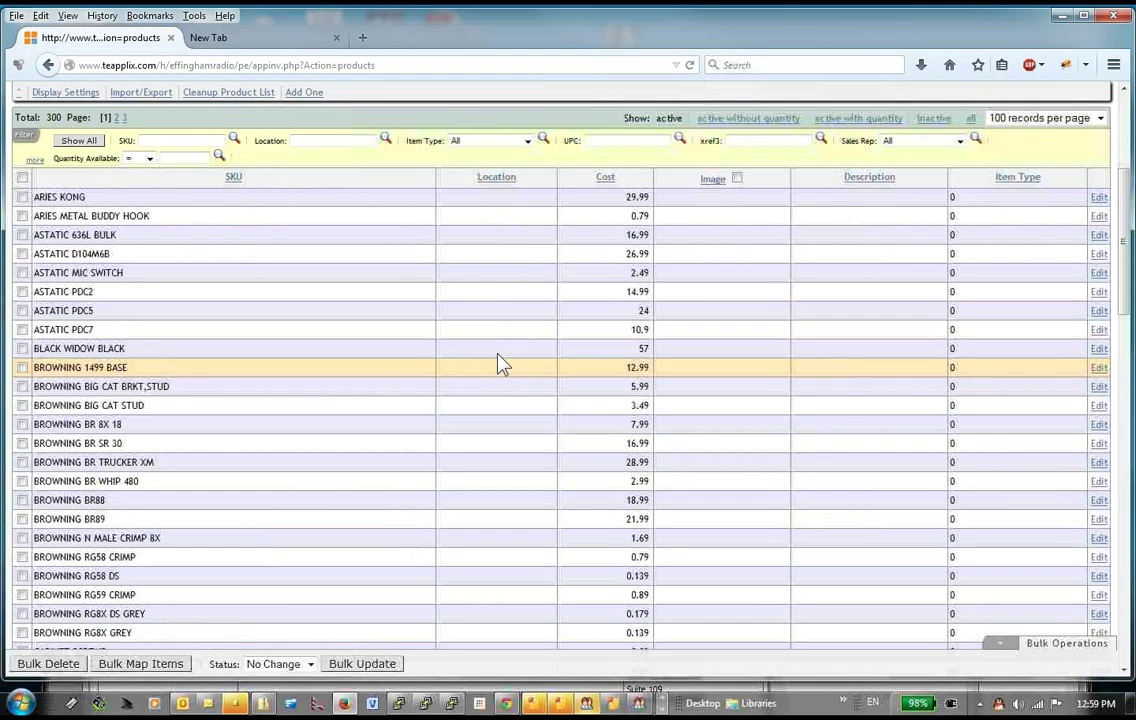
scroll(499, 343, "up", 4)
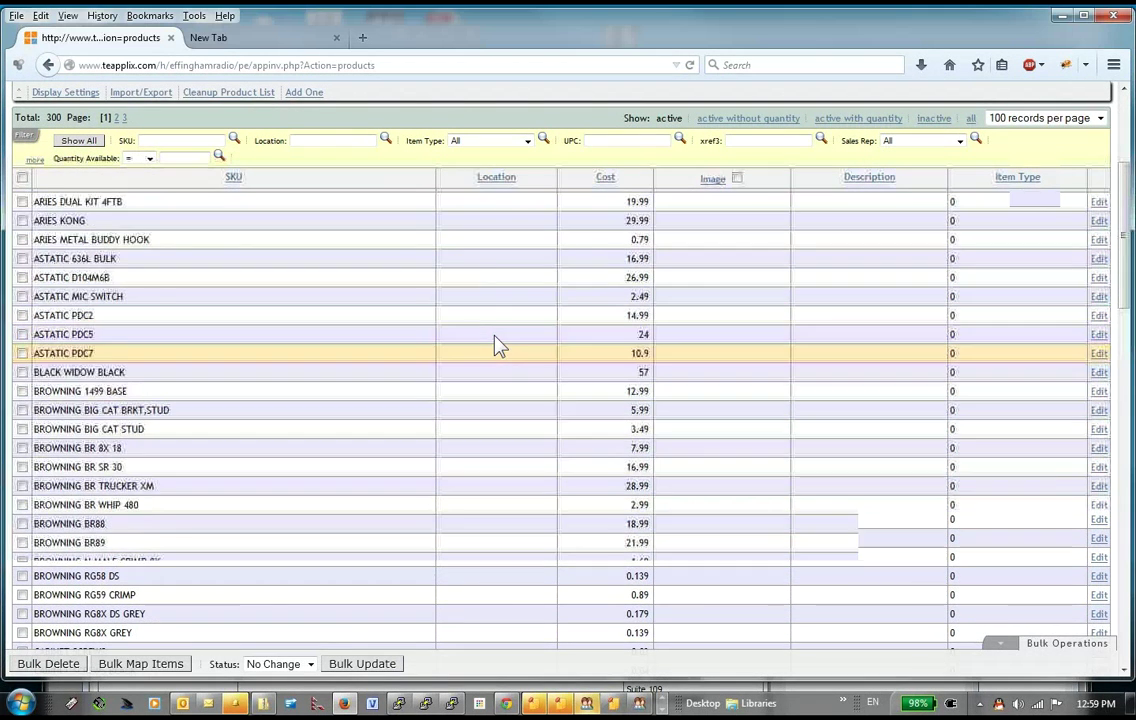
scroll(499, 346, "up", 2)
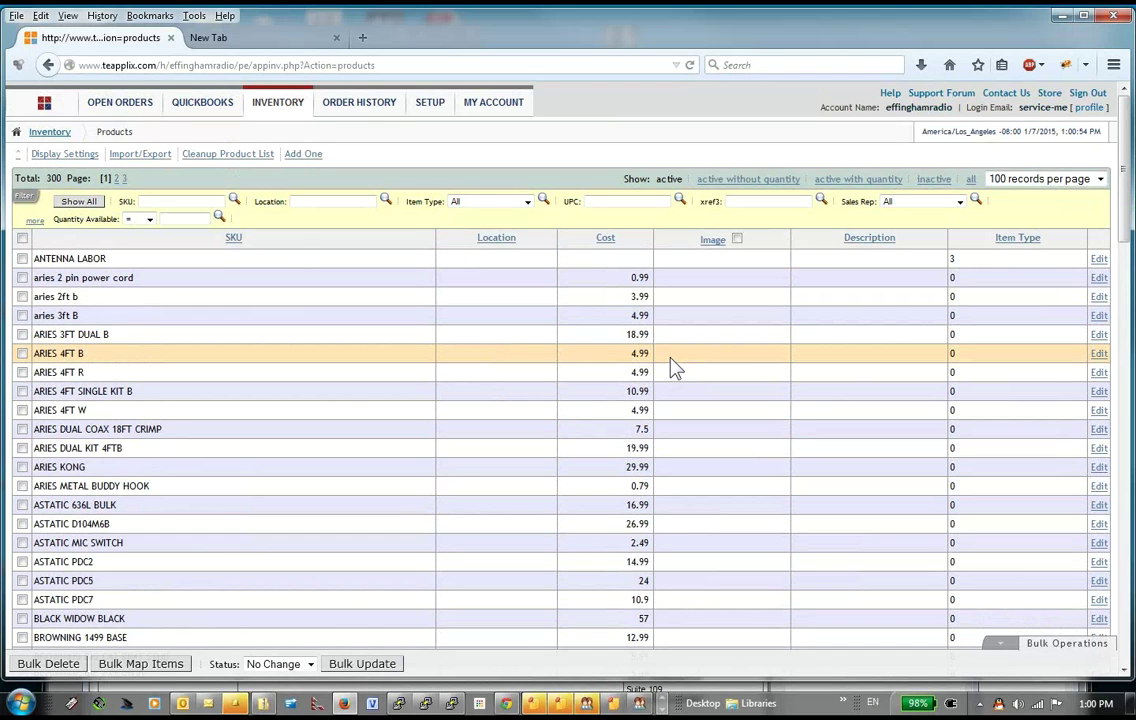
mouse_move(210, 110)
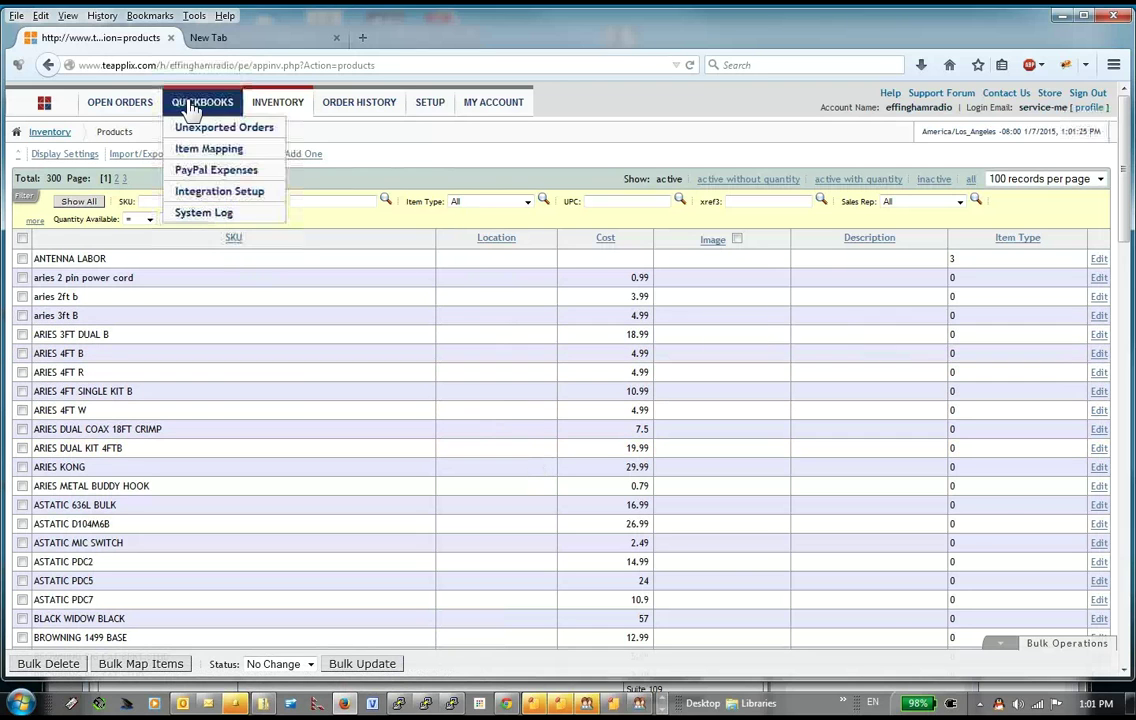
Step: Open Teapplix's QUICKBOOKS > Item Mapping page, then return to the QuickBooks Home page
left_click(201, 156)
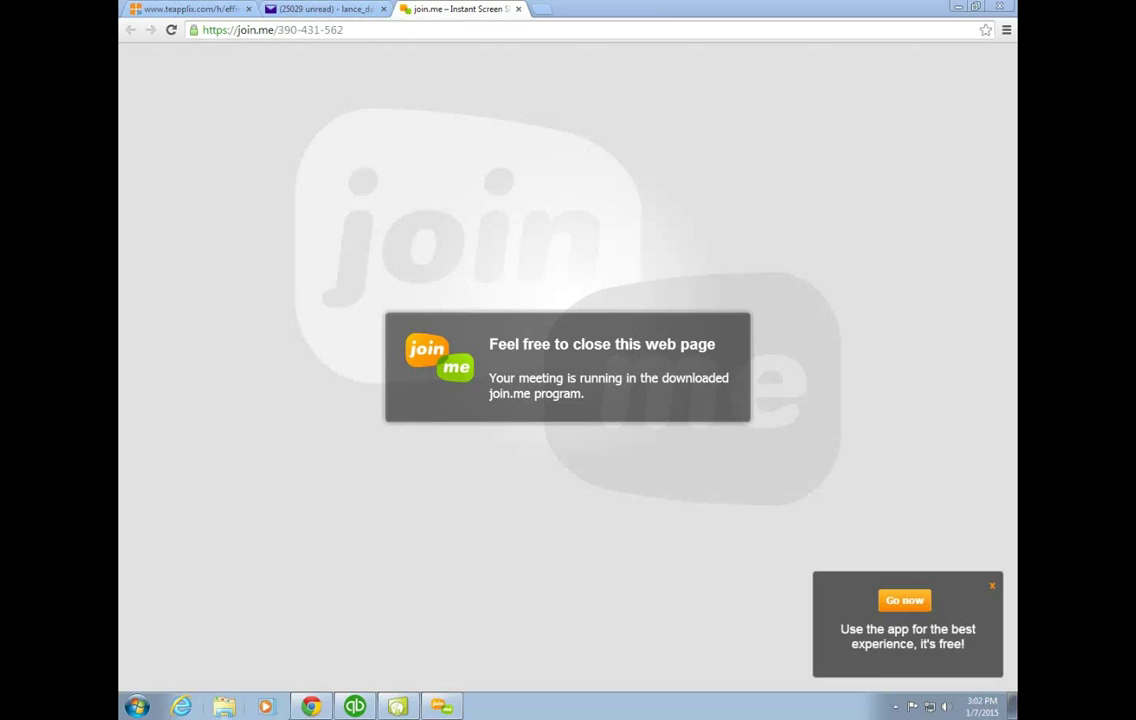
left_click(358, 706)
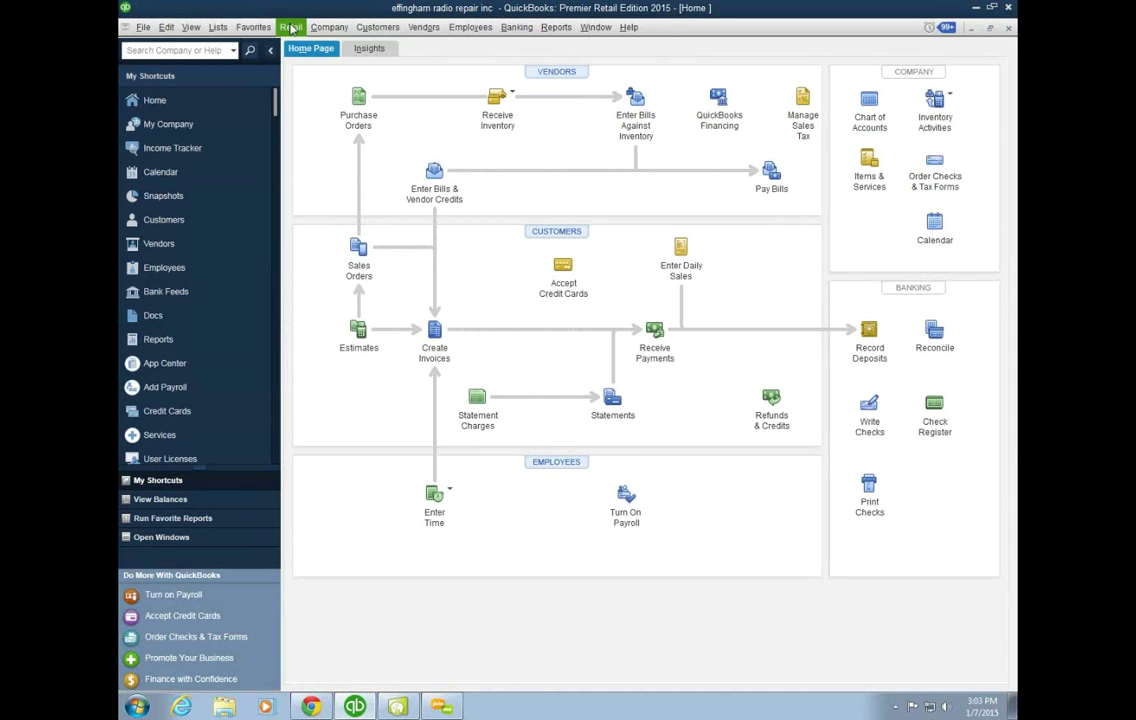
Step: Open a blank Build Assembly form from Vendors > Inventory Activities > Build Assemblies
left_click(429, 33)
mouse_move(521, 182)
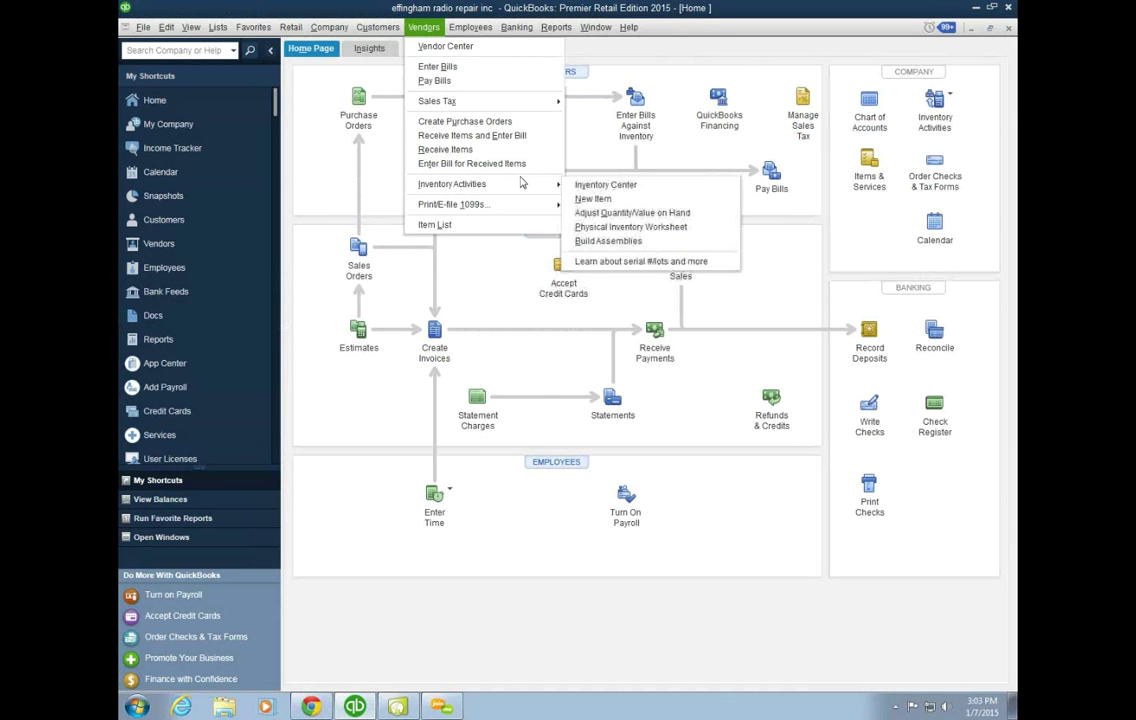
left_click(608, 241)
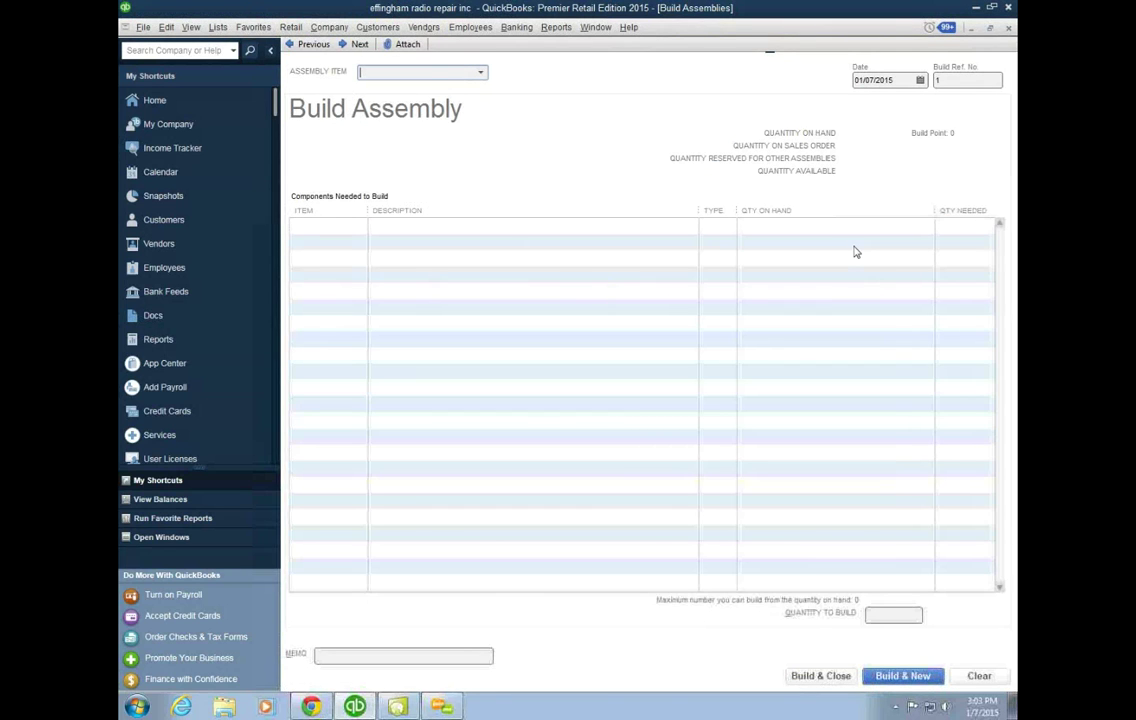
left_click(218, 27)
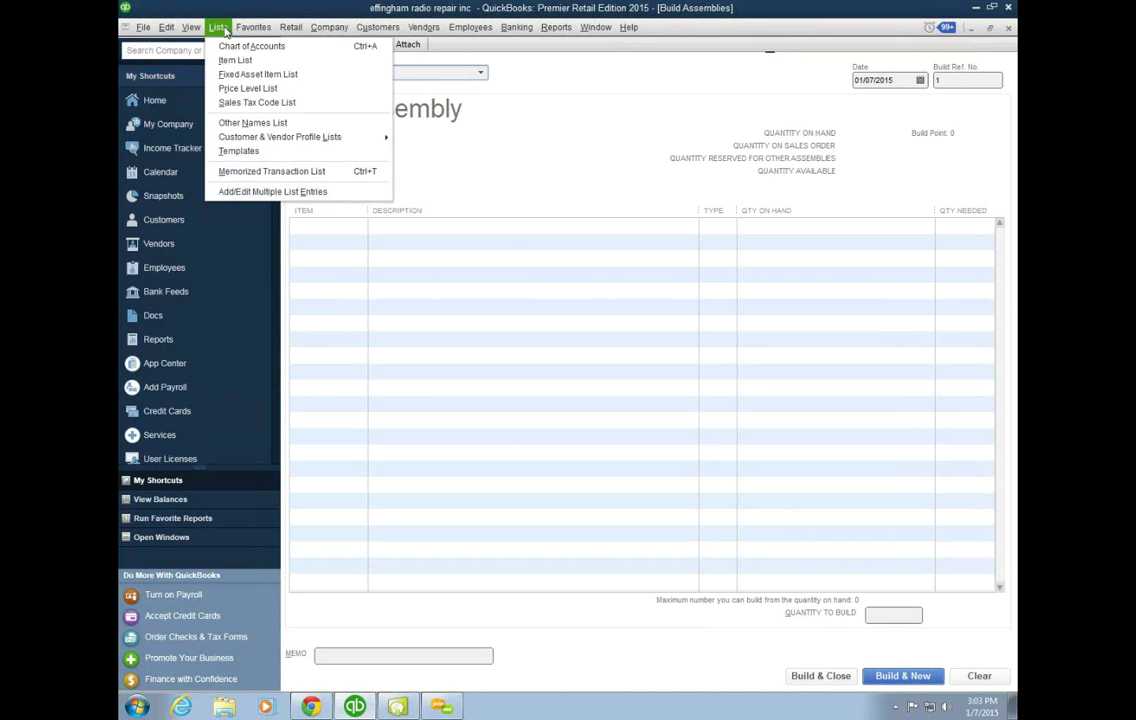
Step: Open the QuickBooks Item List, then return to Teapplix's Item Mapping page with 11 unmapped items
left_click(224, 59)
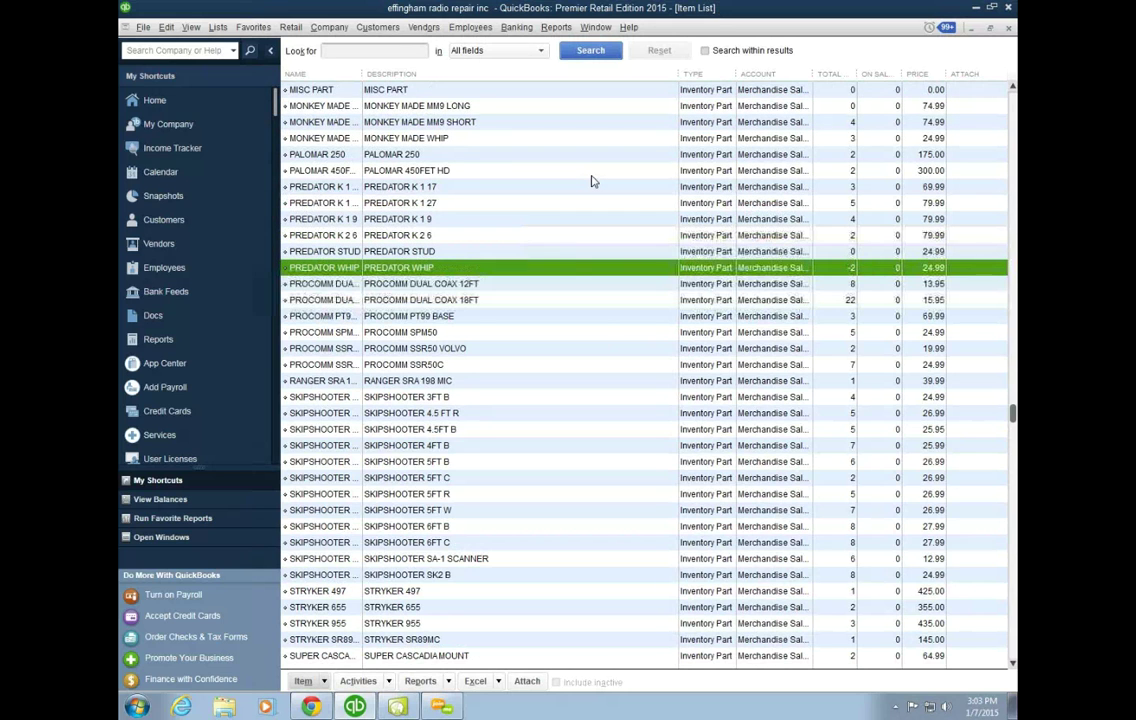
scroll(591, 181, "up", 1)
scroll(591, 181, "up", 2)
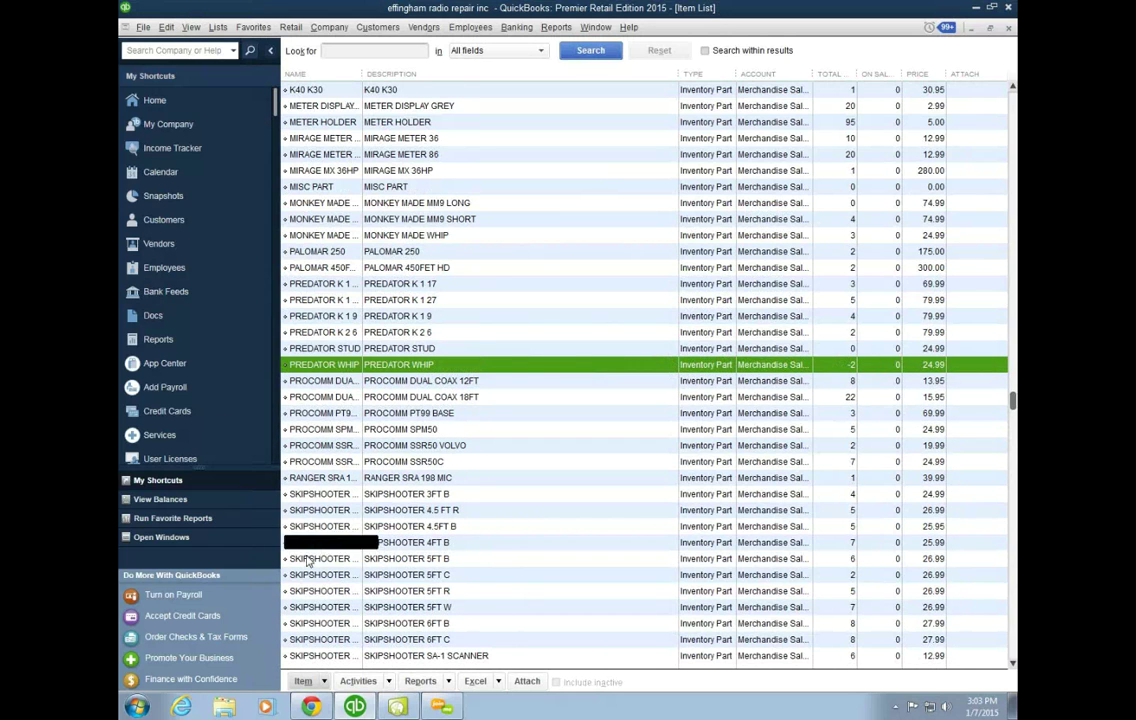
left_click(310, 708)
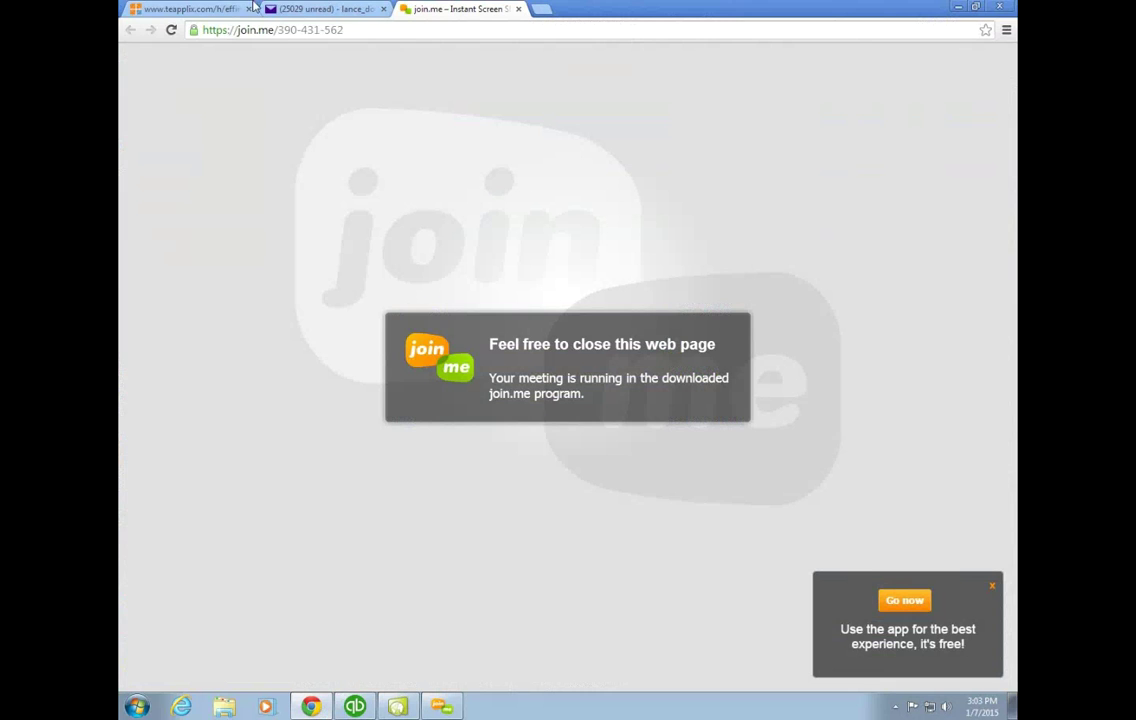
left_click(219, 8)
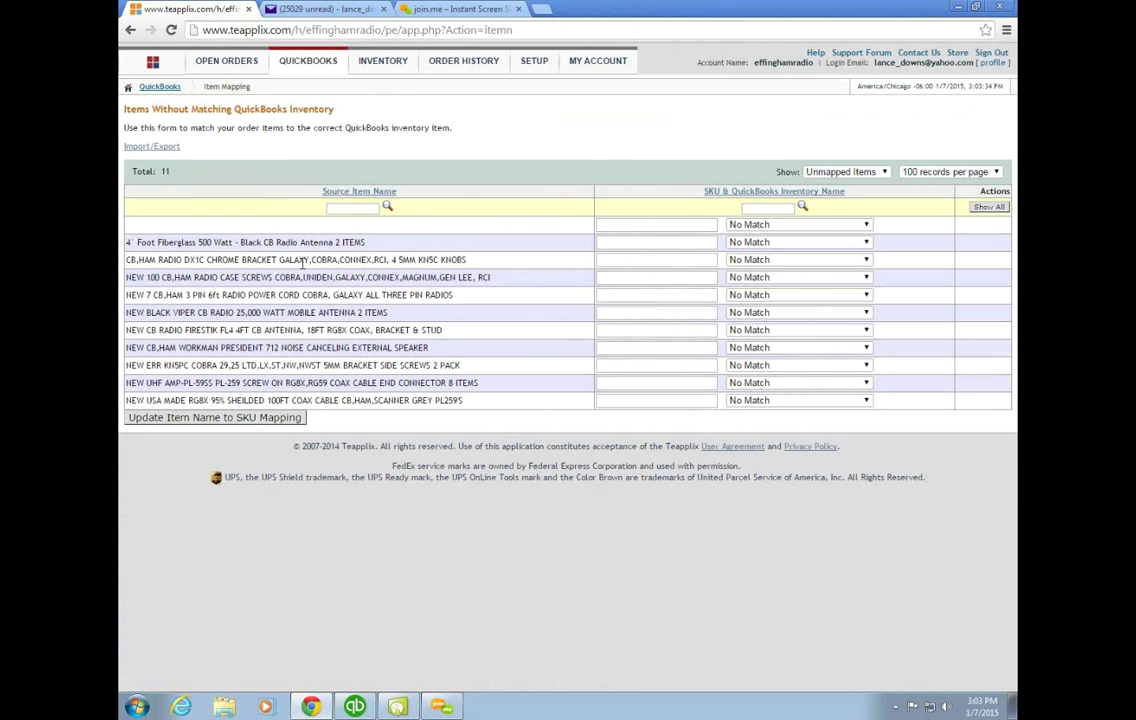
Step: Return to the QuickBooks Item List window from the taskbar
left_click(356, 707)
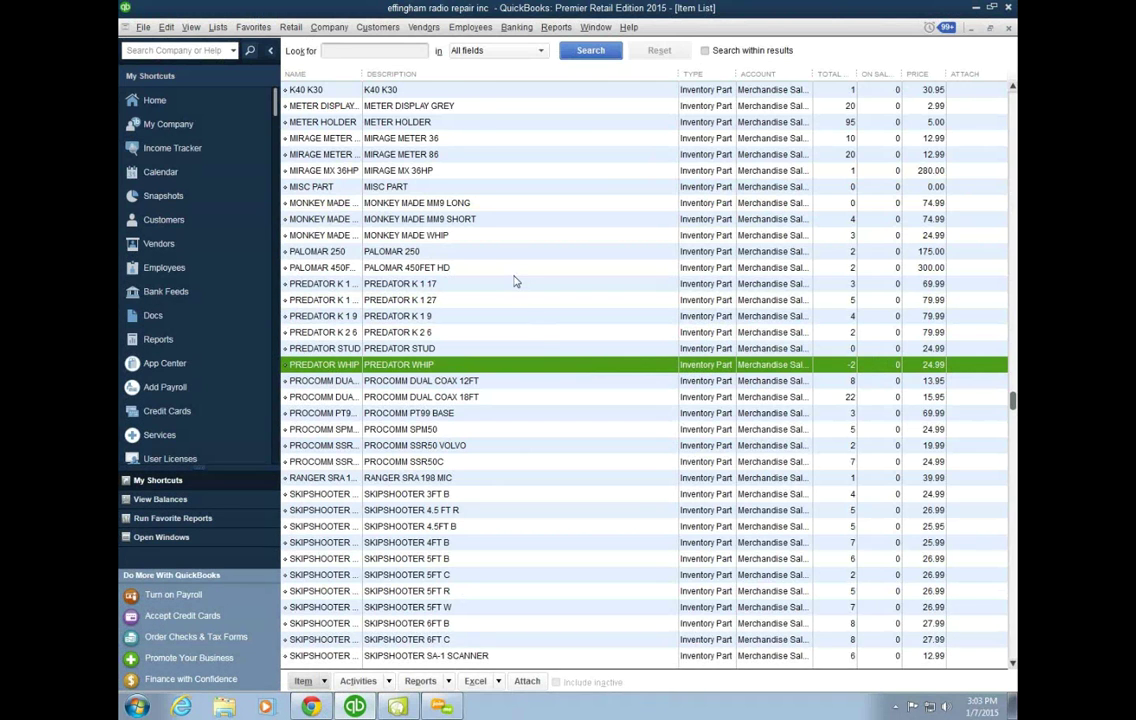
Step: Scroll the Item List to the top to reveal the ARIES inventory parts
scroll(515, 280, "up", 3)
scroll(515, 280, "up", 1)
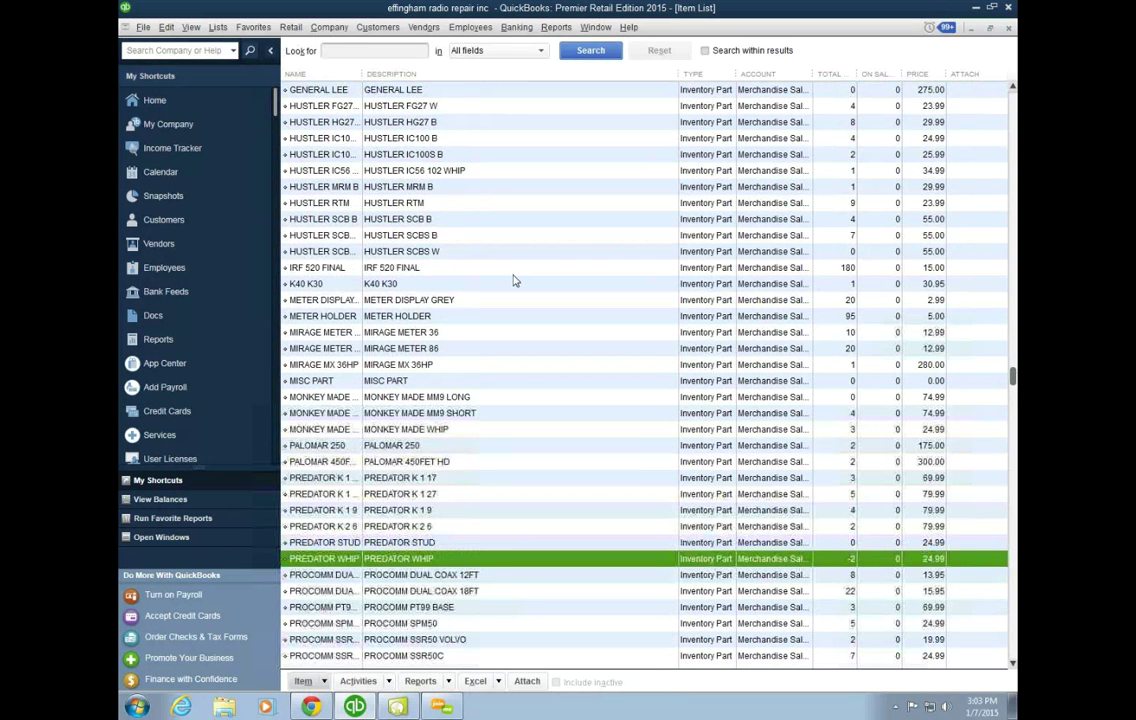
scroll(515, 280, "up", 2)
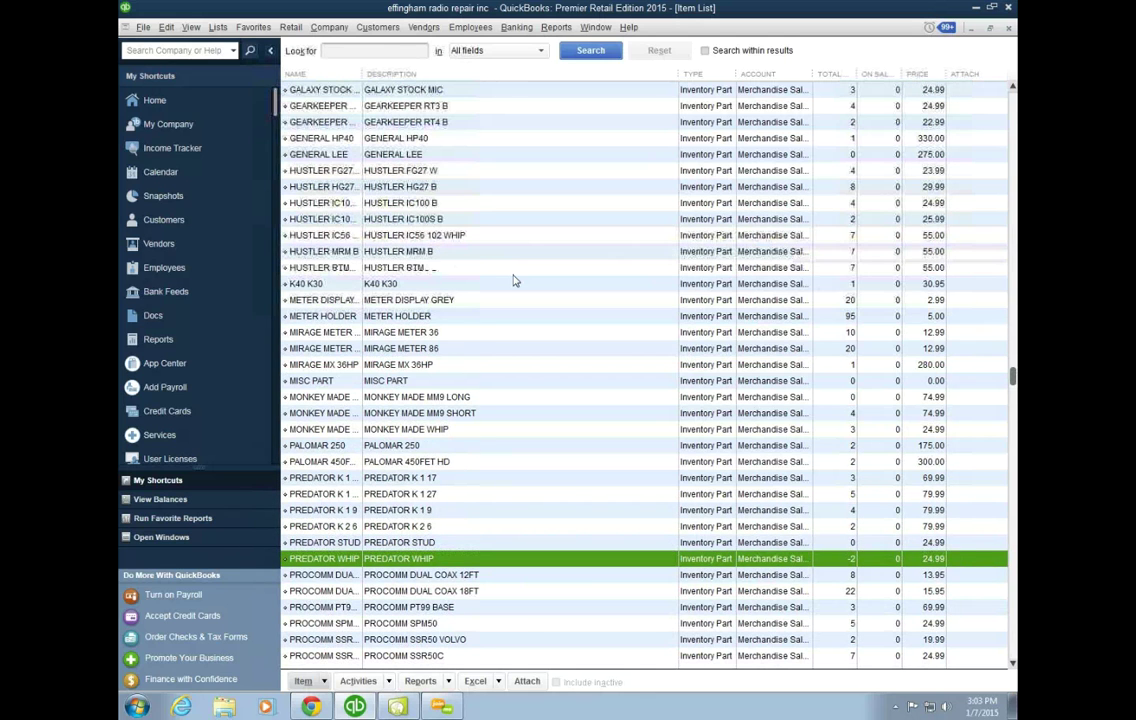
scroll(515, 280, "up", 2)
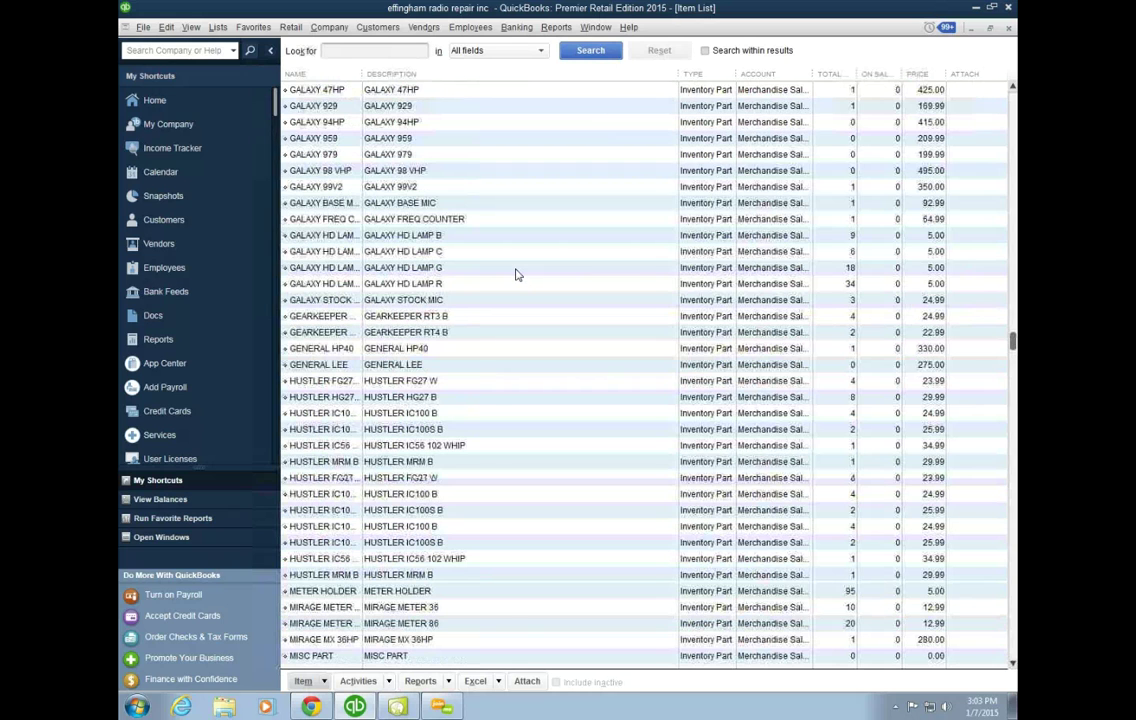
scroll(515, 273, "up", 5)
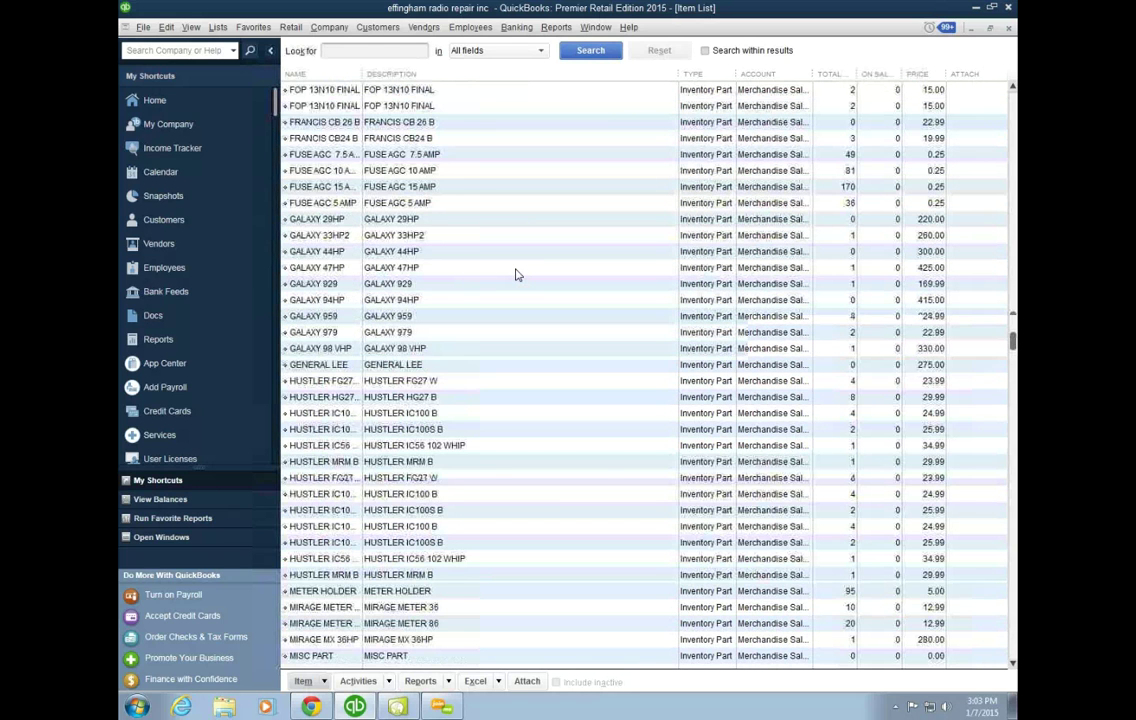
scroll(515, 273, "up", 3)
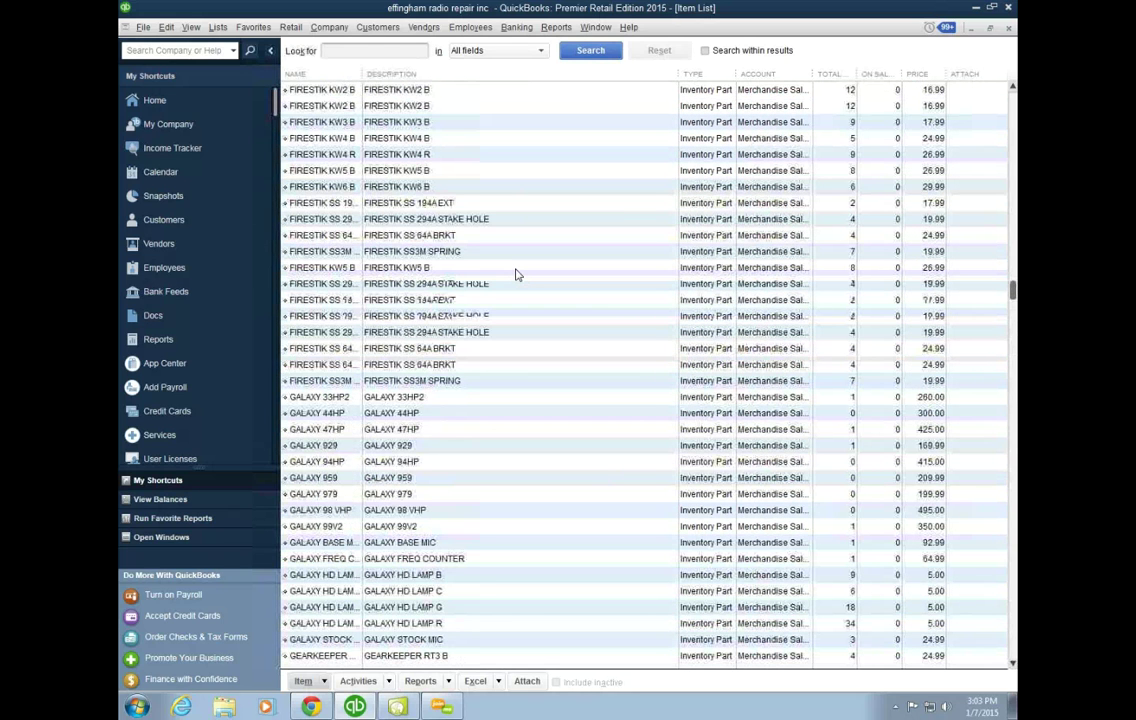
scroll(517, 274, "up", 4)
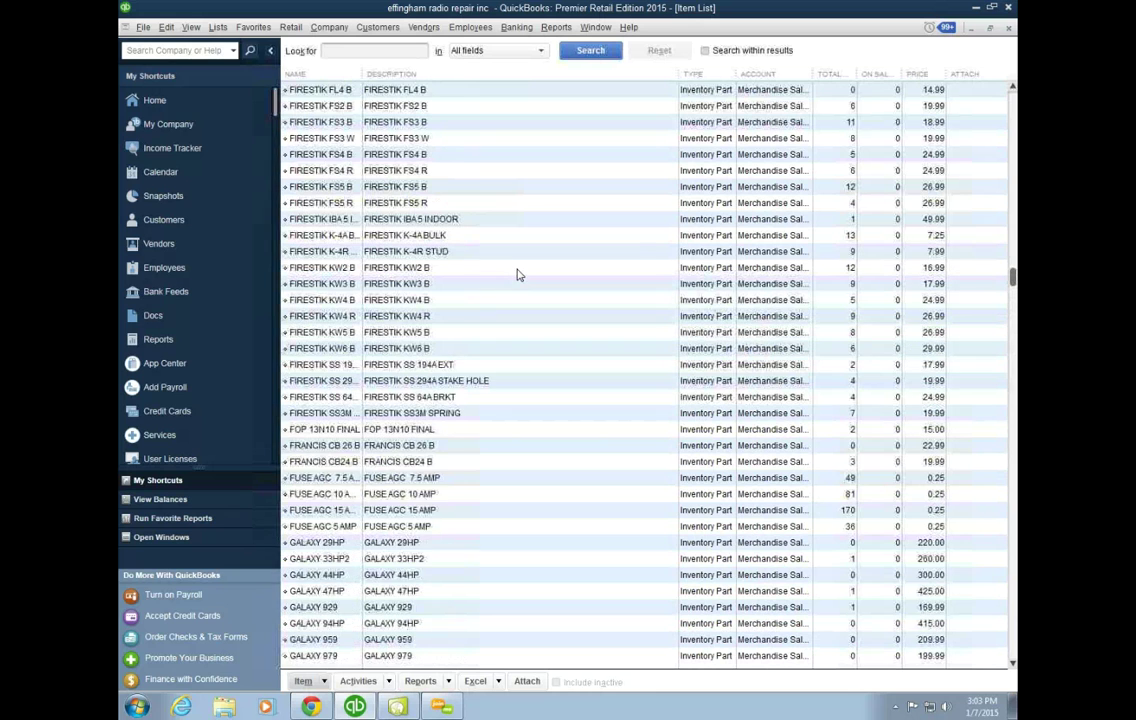
scroll(517, 274, "up", 3)
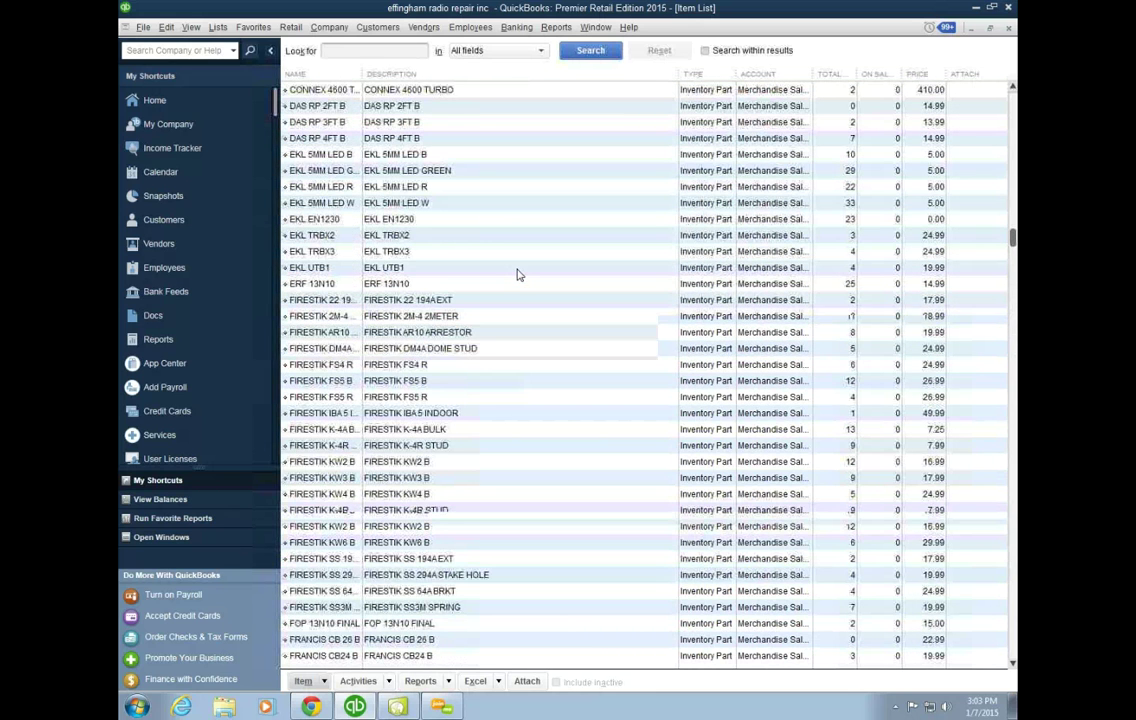
scroll(517, 274, "up", 3)
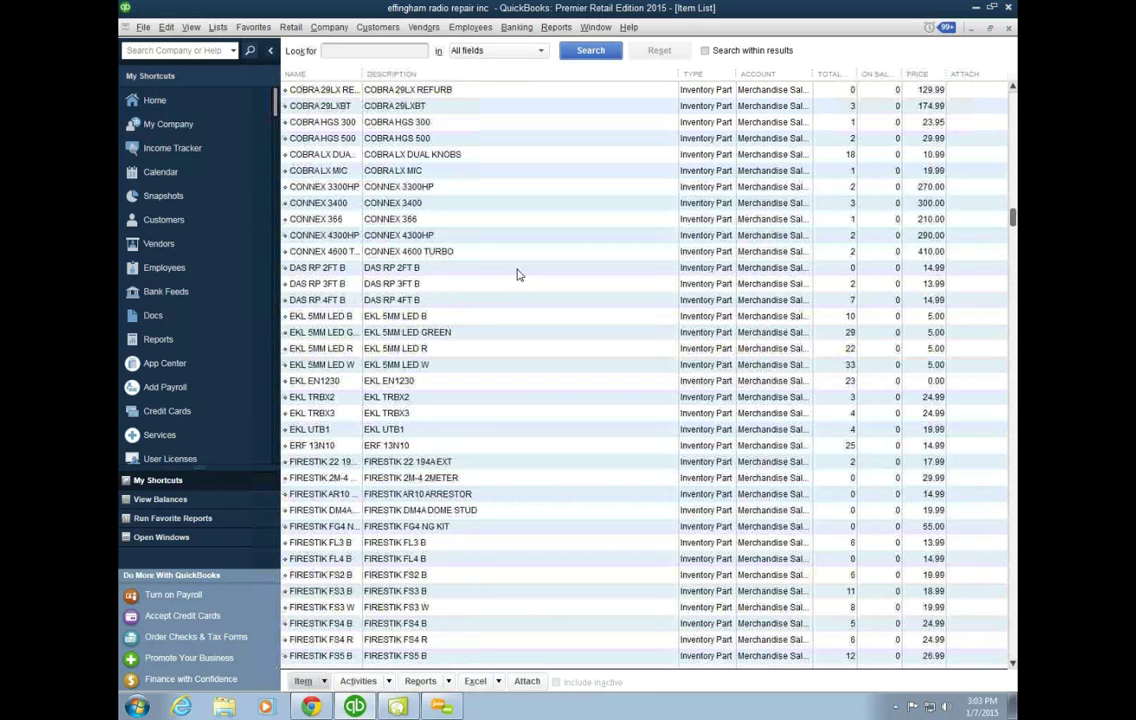
scroll(517, 274, "up", 3)
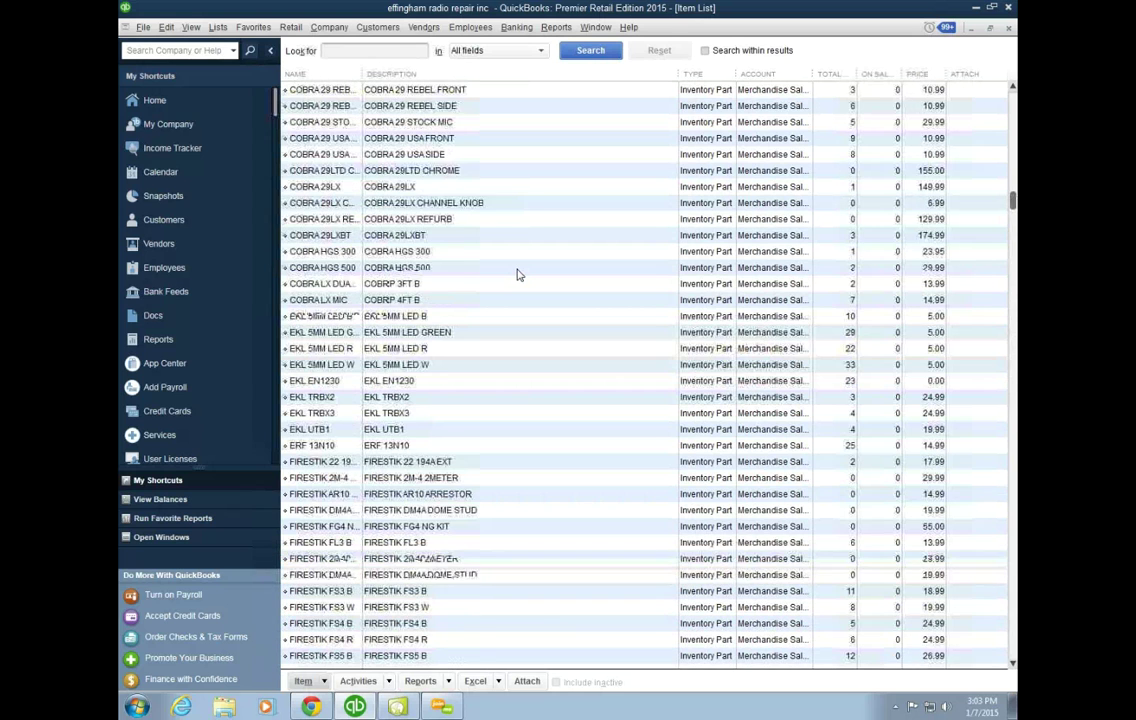
scroll(517, 274, "up", 3)
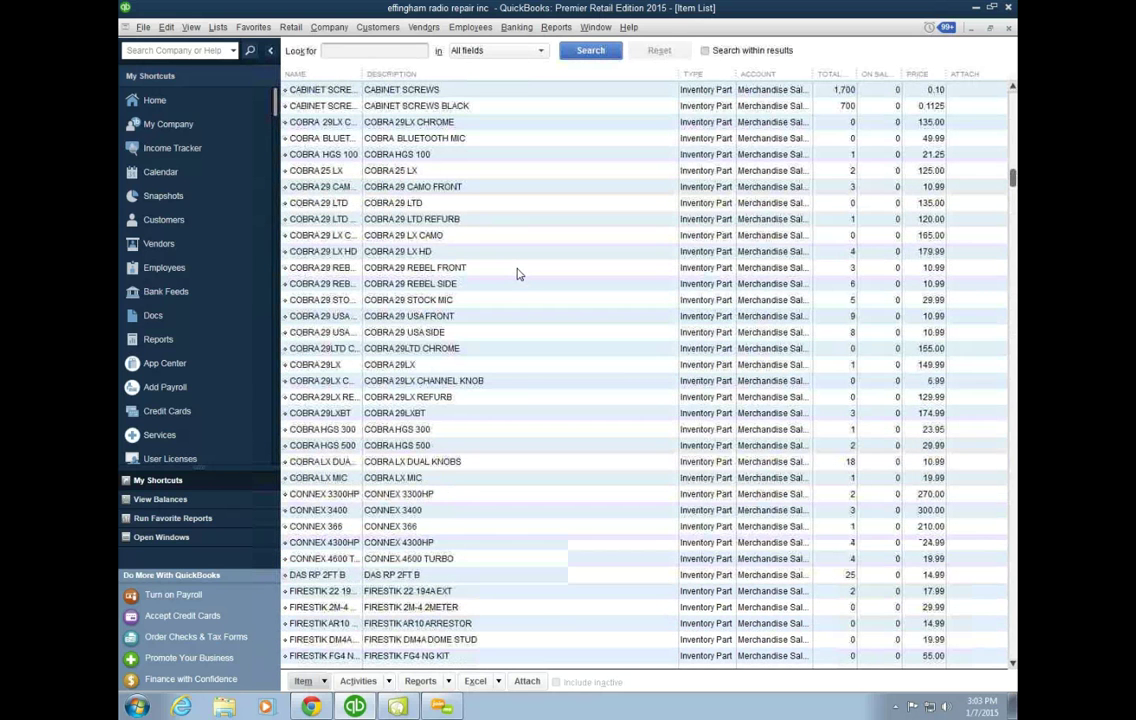
scroll(517, 274, "up", 5)
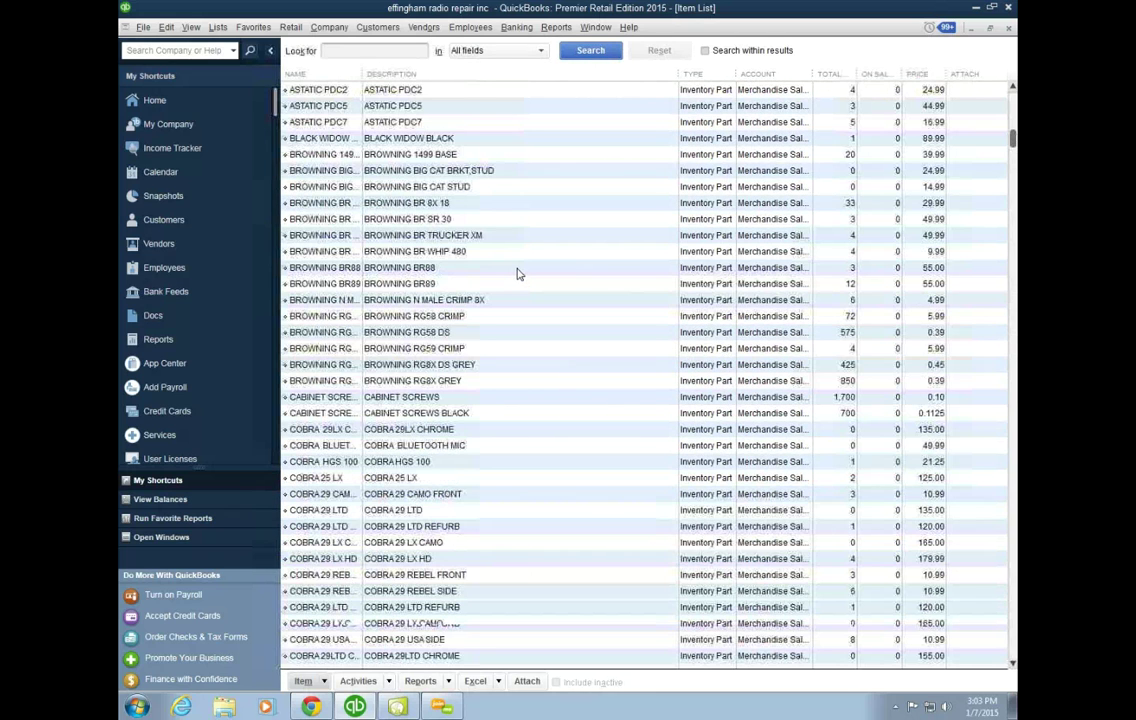
scroll(517, 274, "up", 3)
scroll(517, 274, "up", 3)
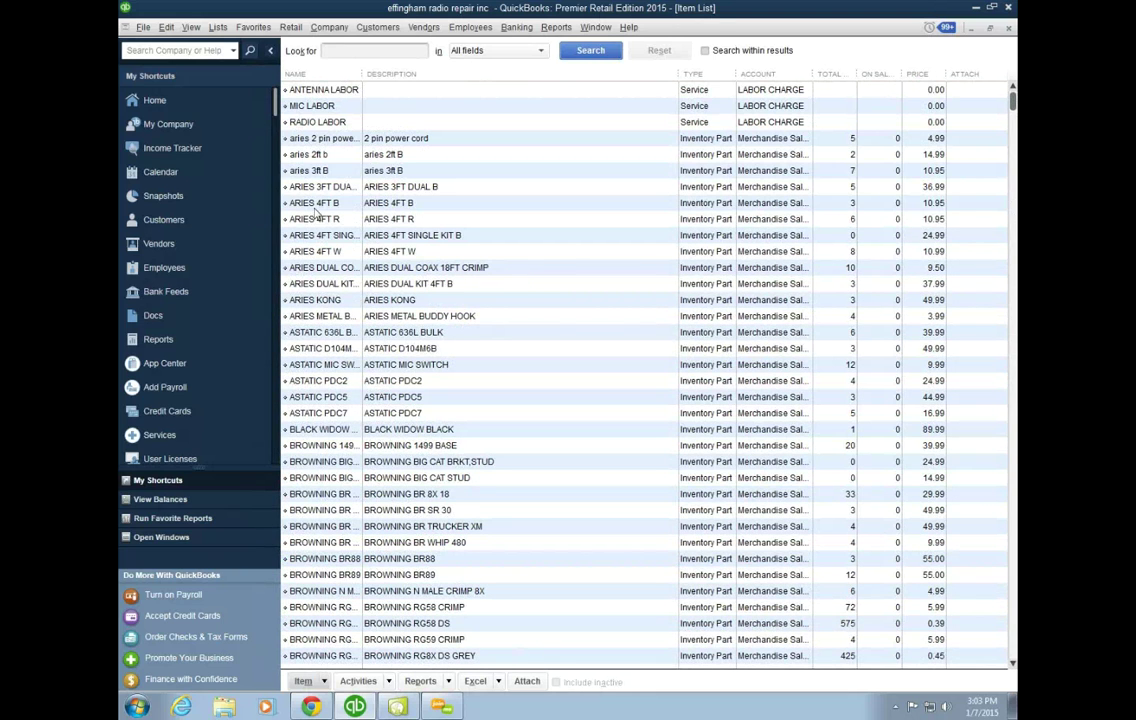
Step: Create a new Inventory Assembly item named 'aries 4ft dual' and start its bill of materials
left_click(421, 205)
left_click(217, 27)
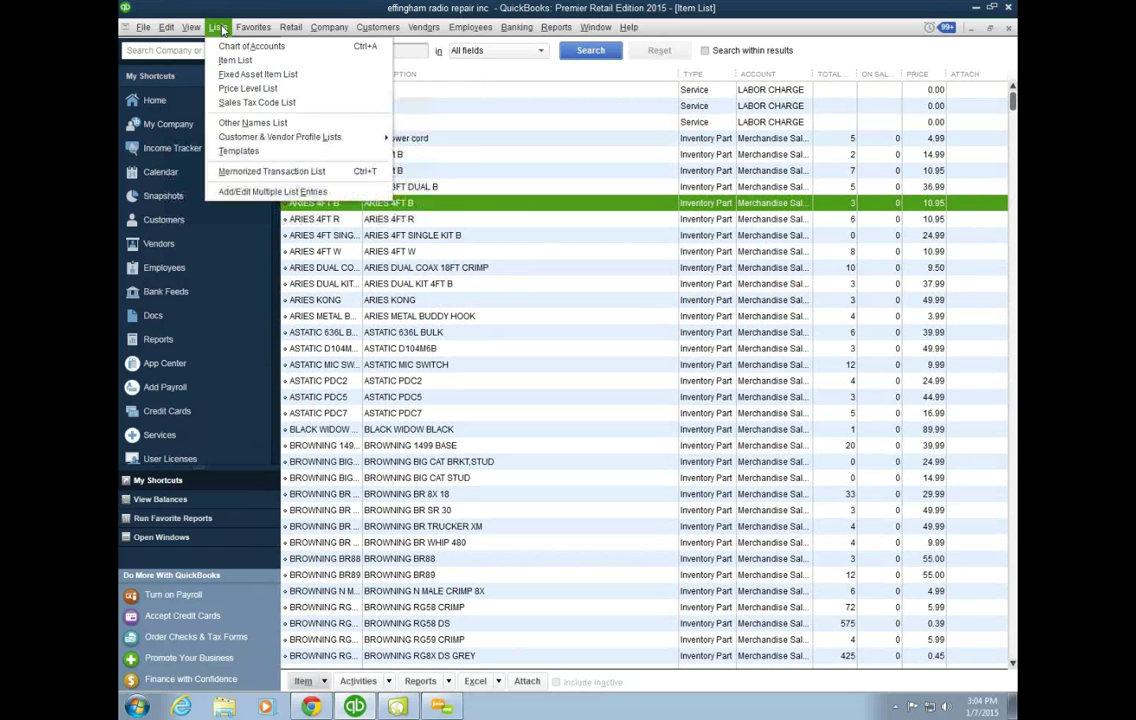
left_click(235, 60)
left_click(325, 684)
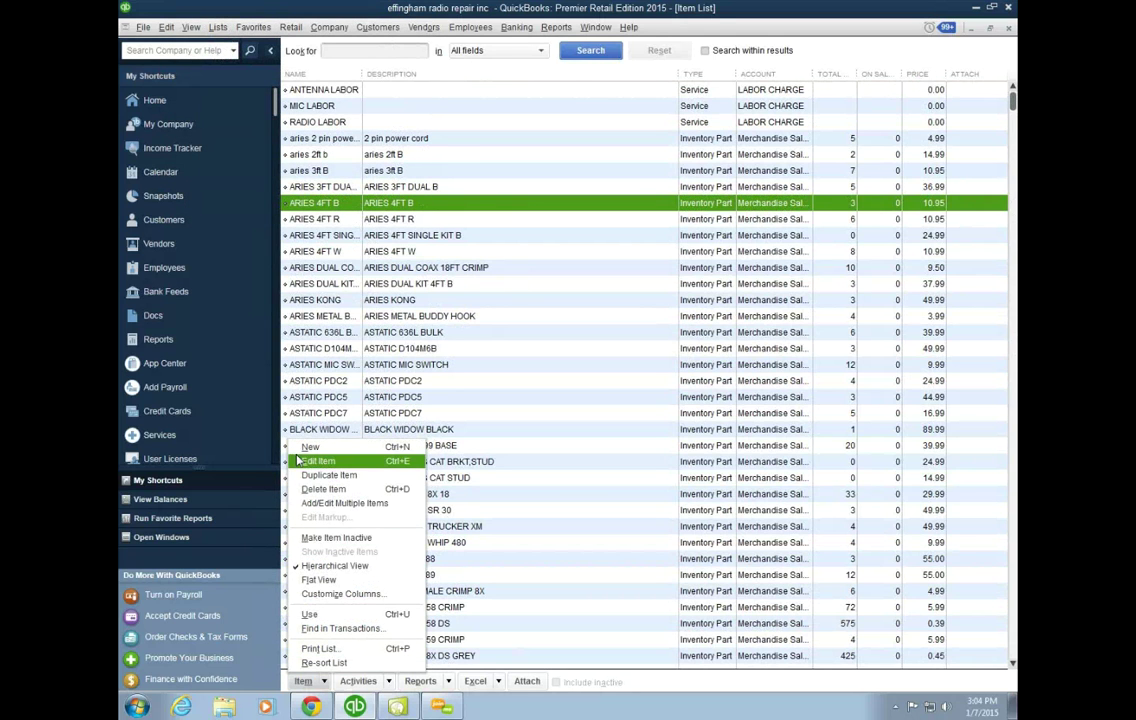
left_click(316, 460)
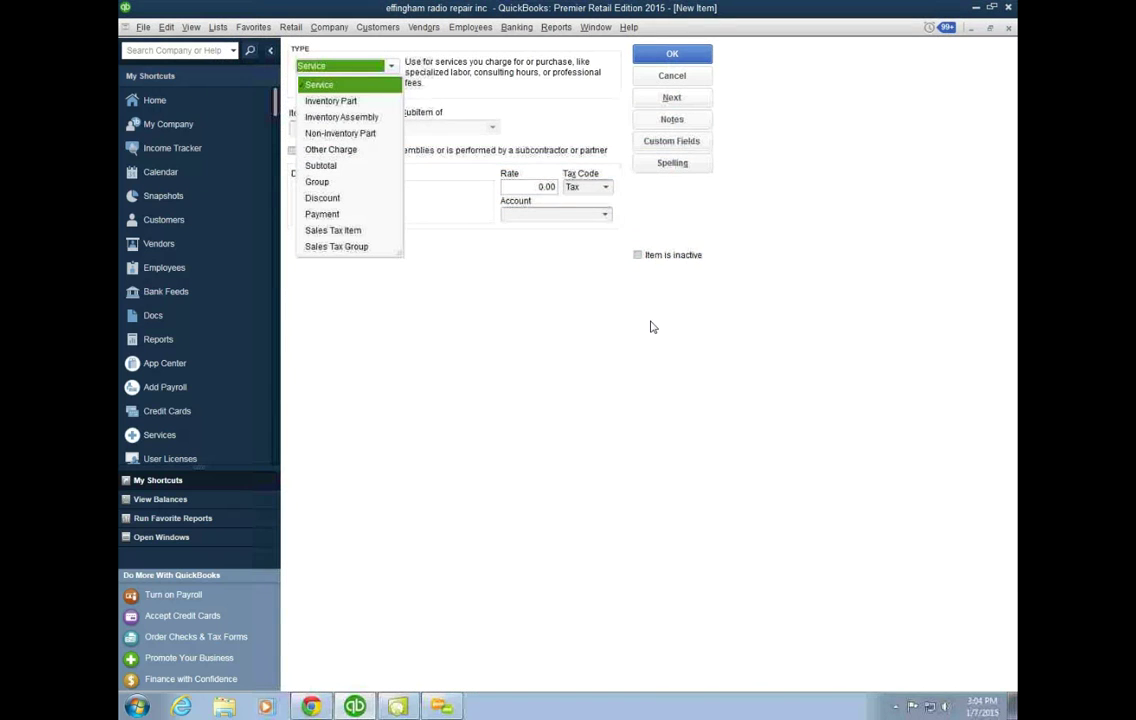
left_click(340, 117)
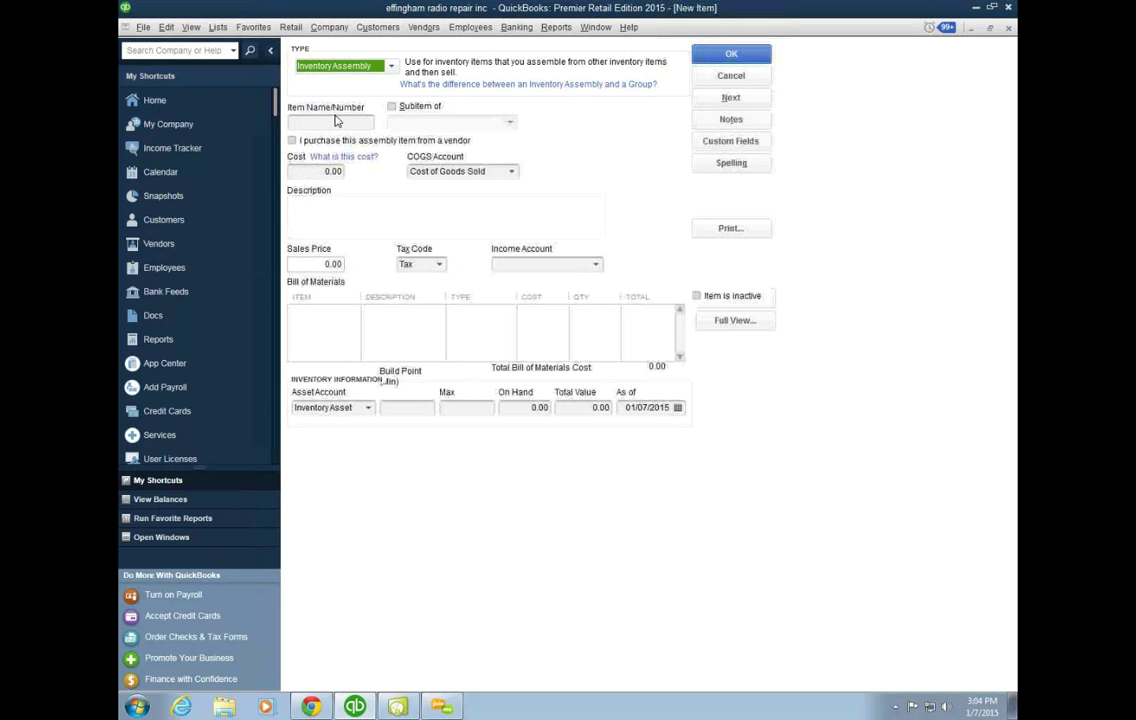
left_click(352, 121)
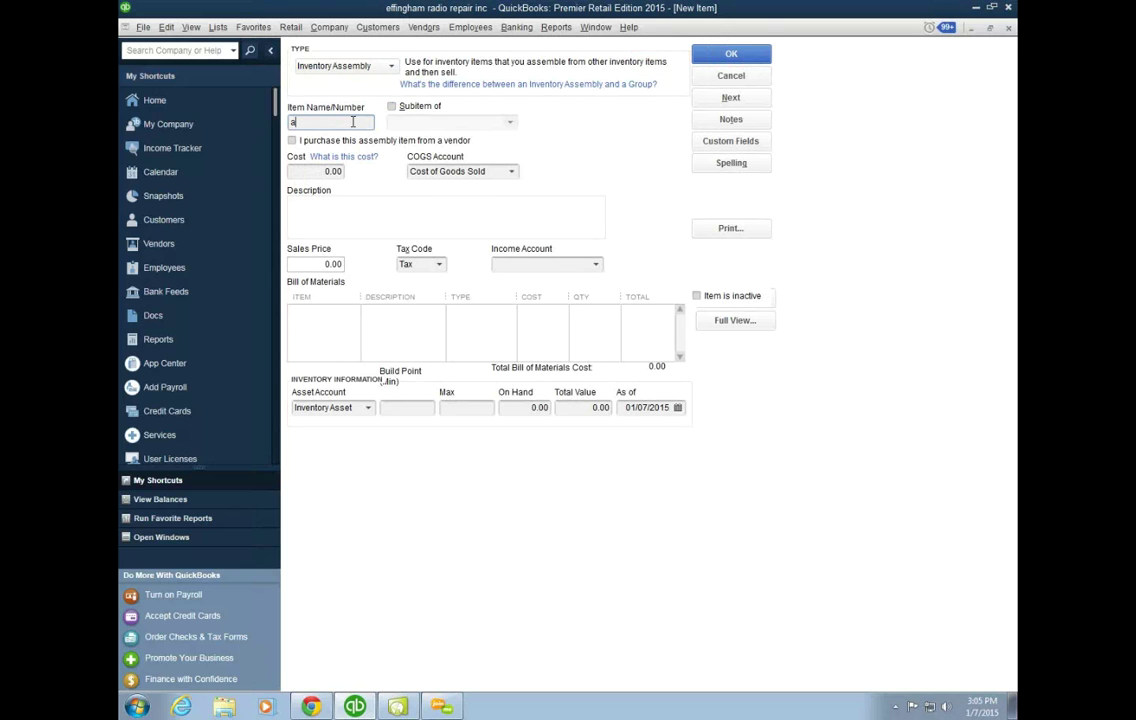
type("es 4ft dual")
left_click(336, 315)
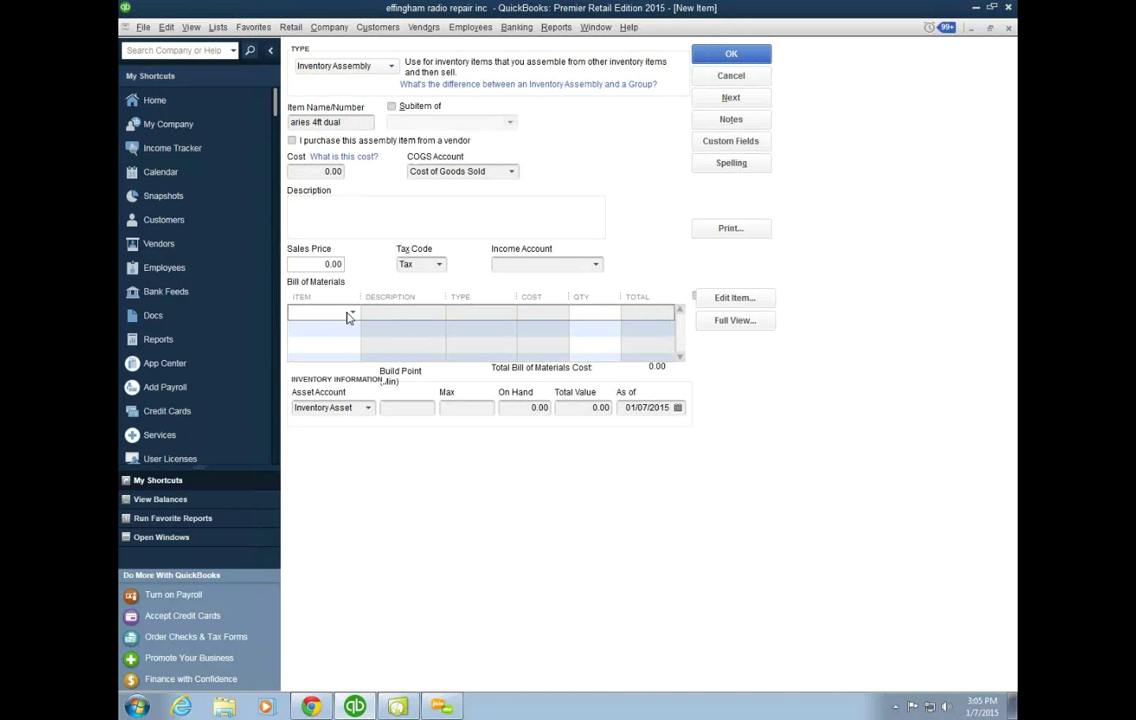
Step: Add ARIES 4FT B with quantity 2 to the bill of materials (total 9.98) and click OK
left_click(352, 315)
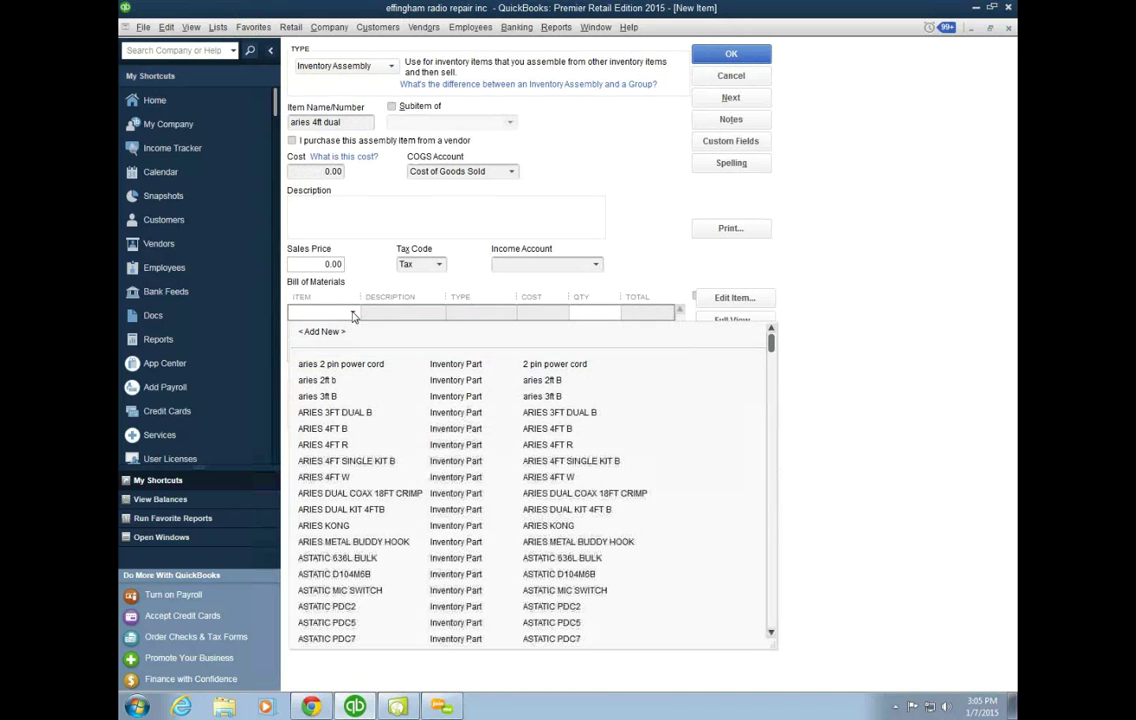
left_click(338, 430)
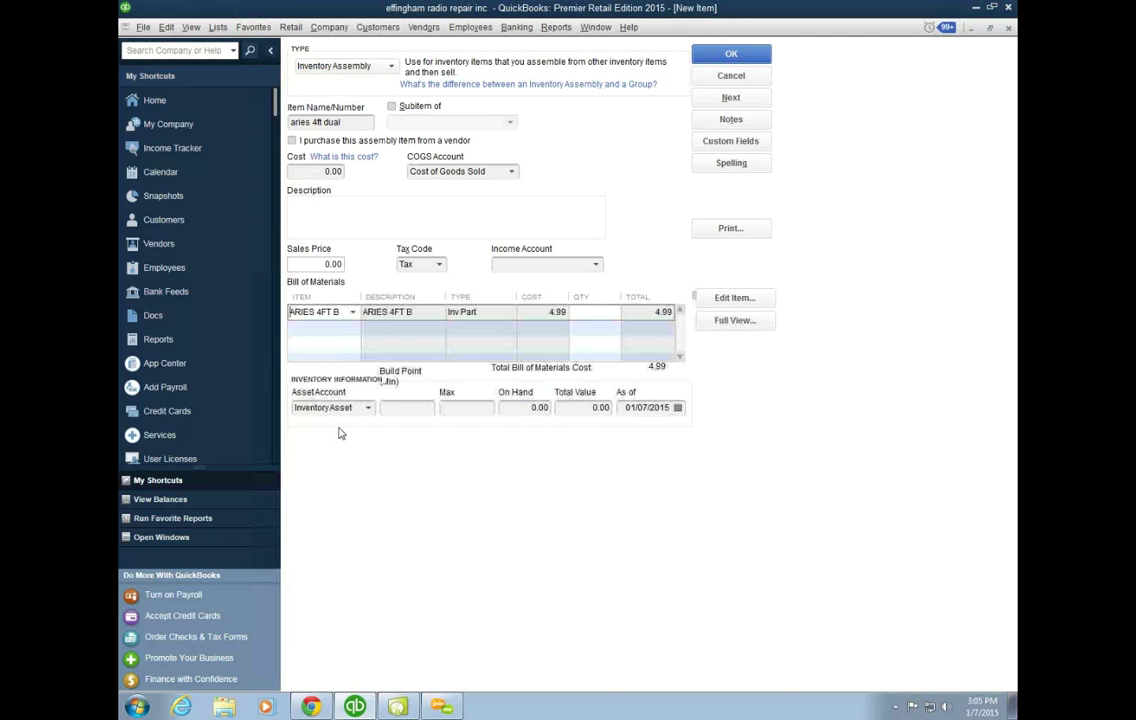
left_click(591, 313)
left_click(733, 54)
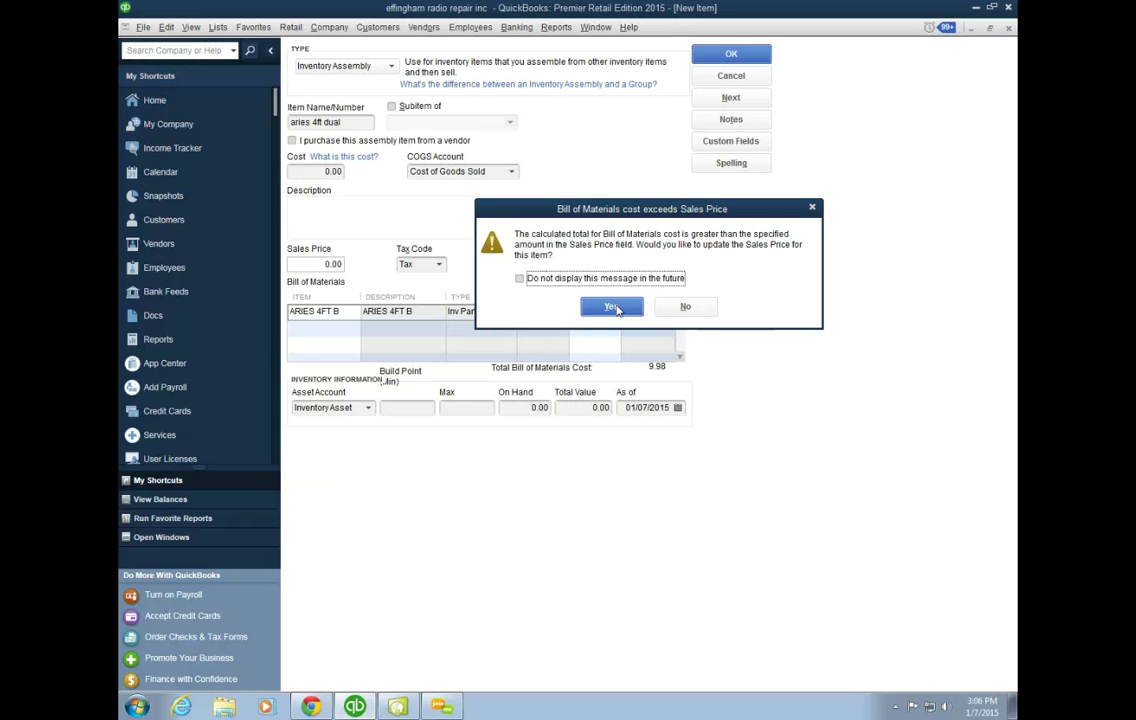
Step: Confirm updating the sales price of aries 4ft dual to 20.95
left_click(613, 307)
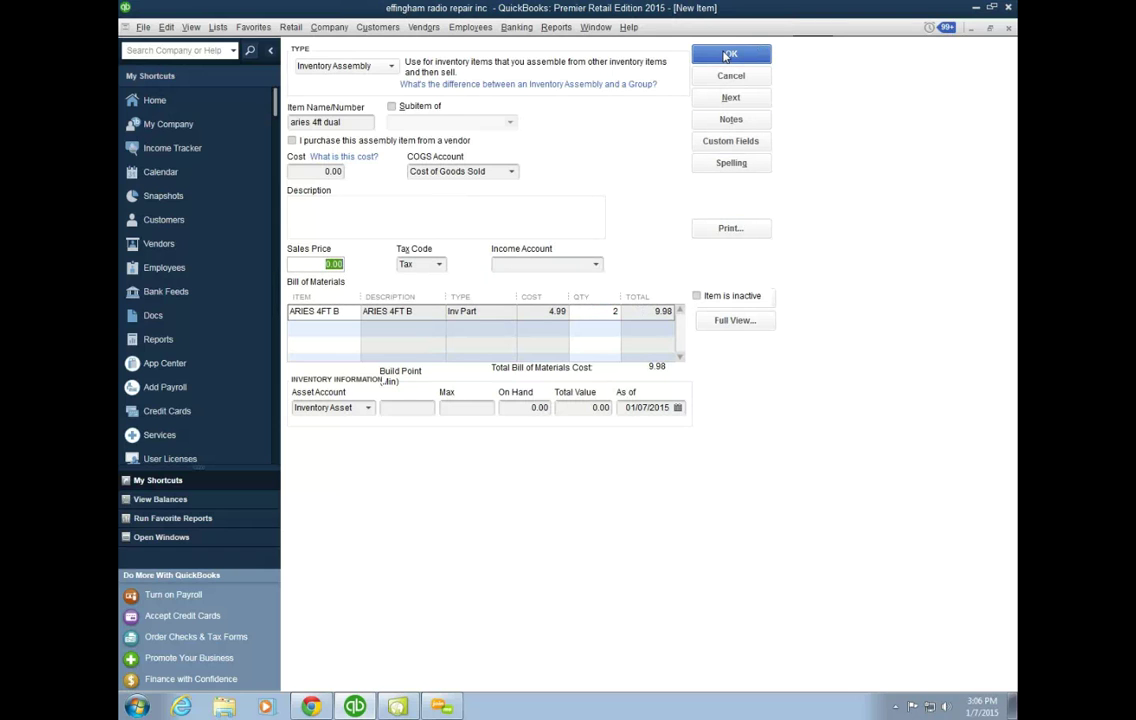
left_click(727, 56)
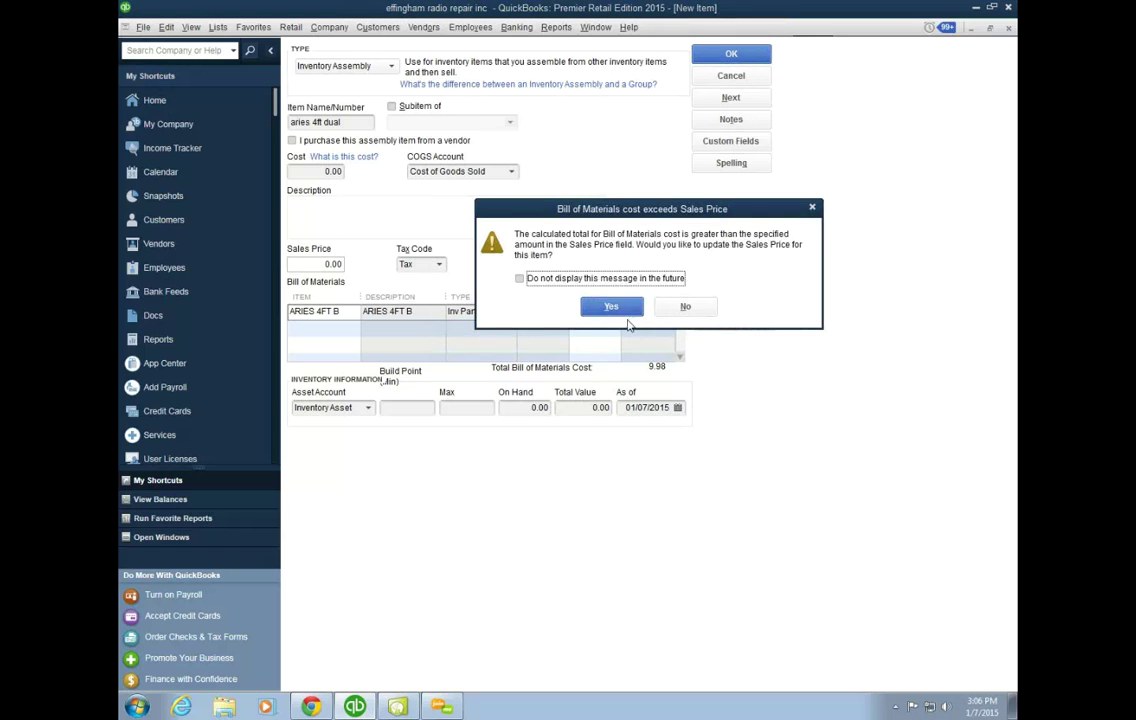
left_click(628, 308)
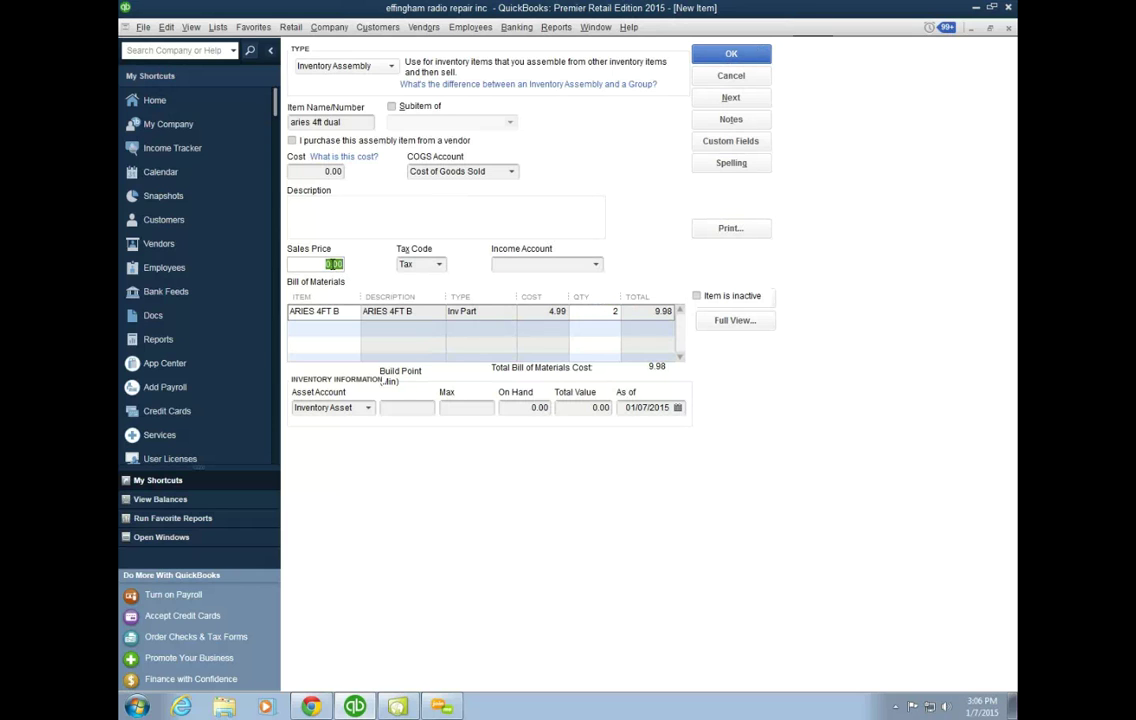
type("29")
type(".95")
left_click(706, 58)
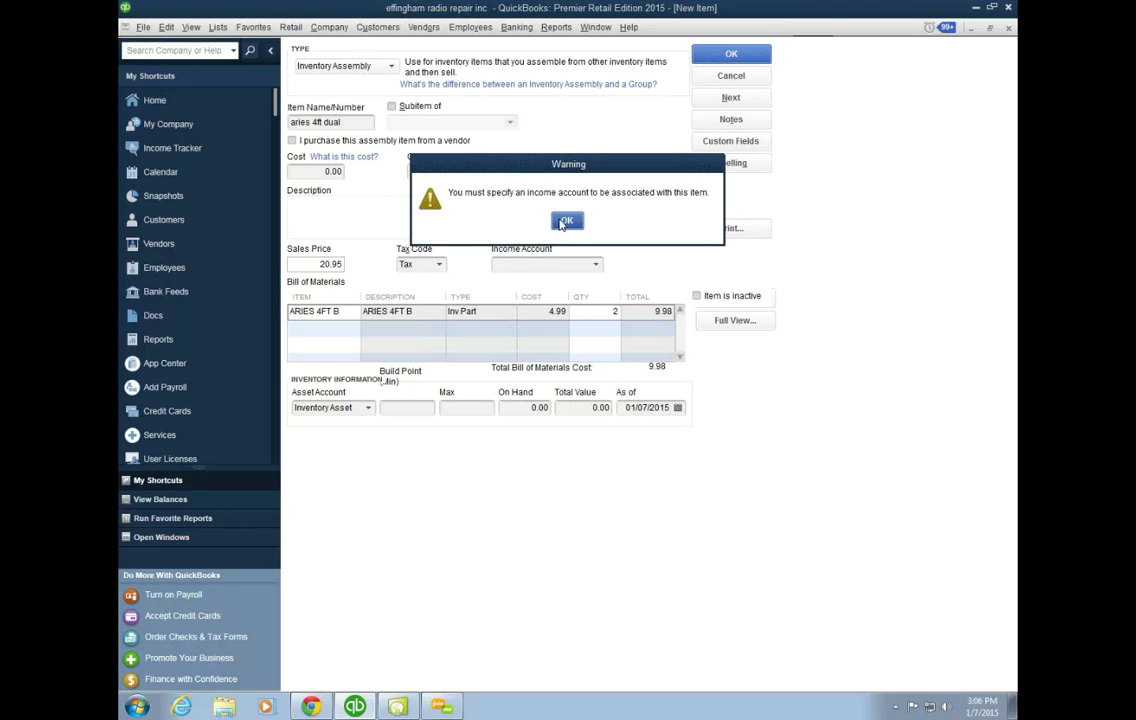
Step: Set the income account to Merchandise Sales and the as-of date to 01/06/2015, then save
left_click(564, 222)
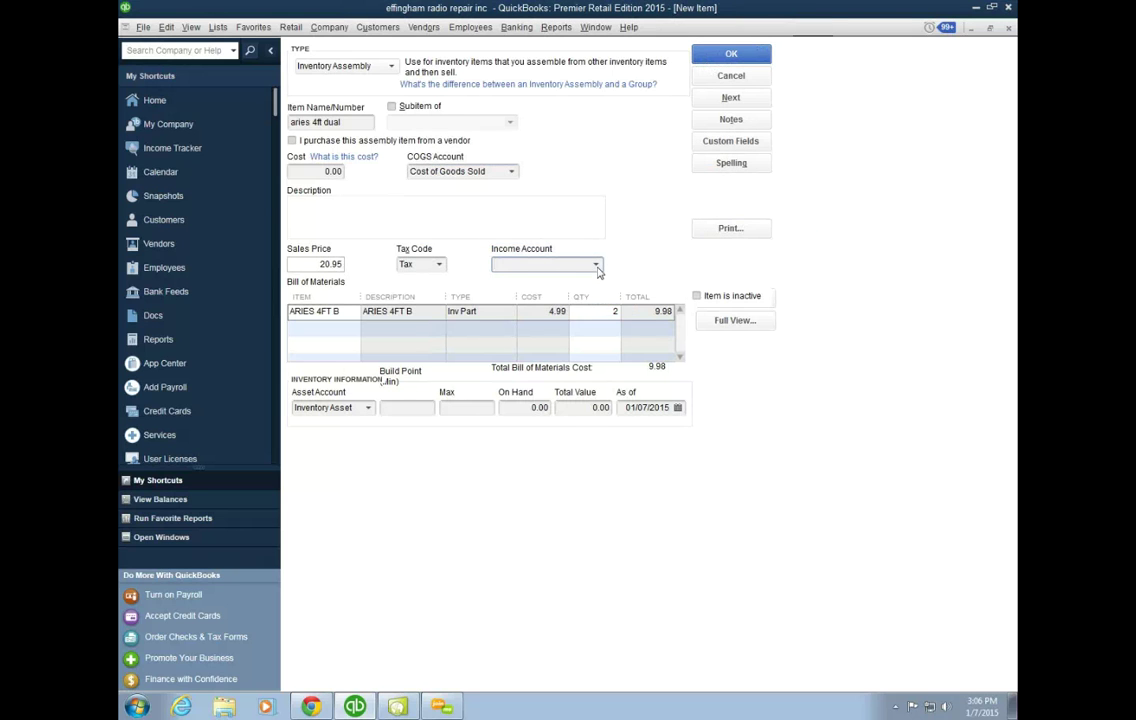
left_click(596, 265)
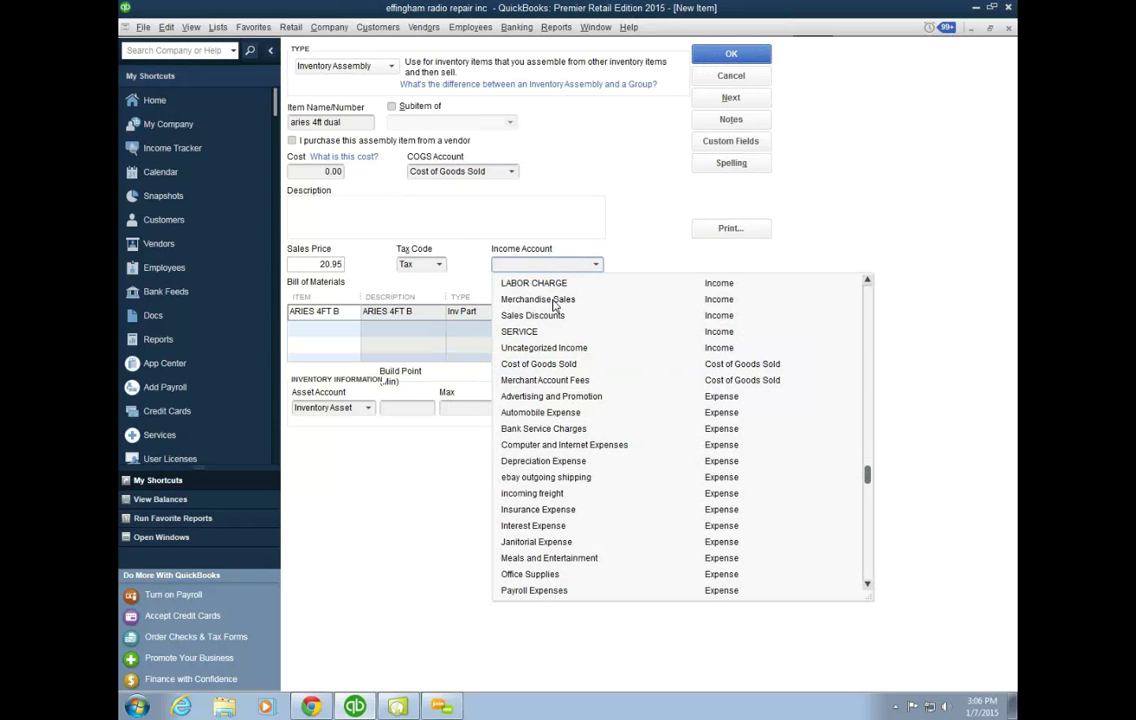
left_click(553, 301)
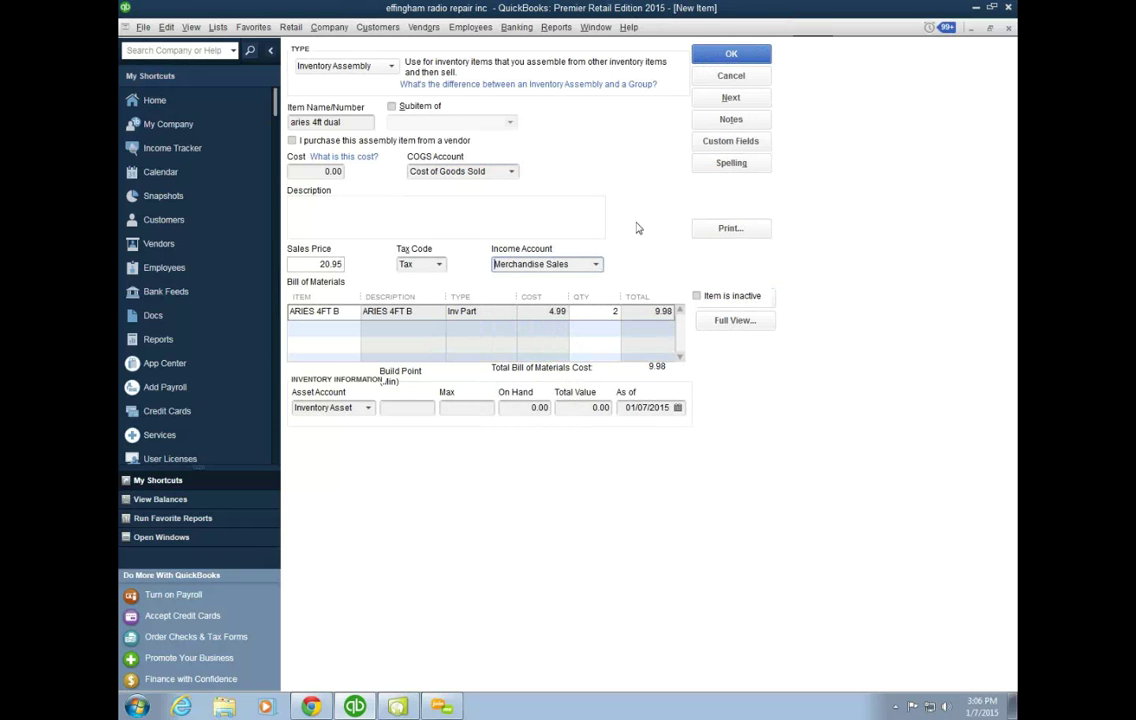
left_click(678, 407)
left_click(667, 489)
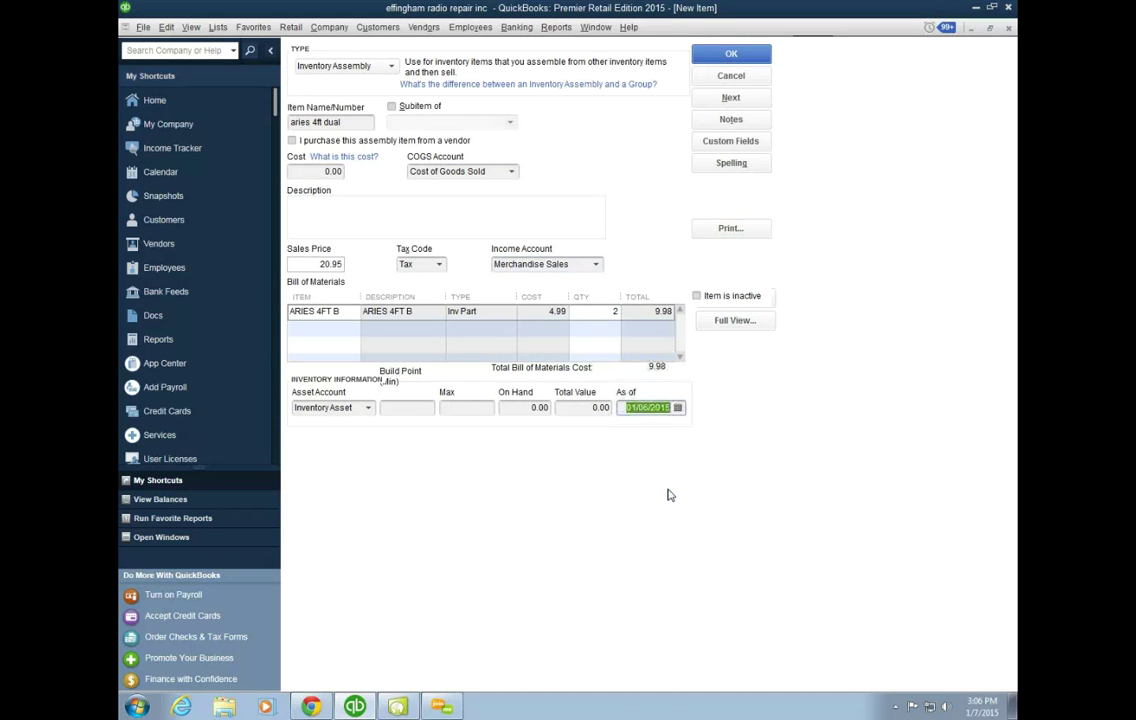
left_click(749, 56)
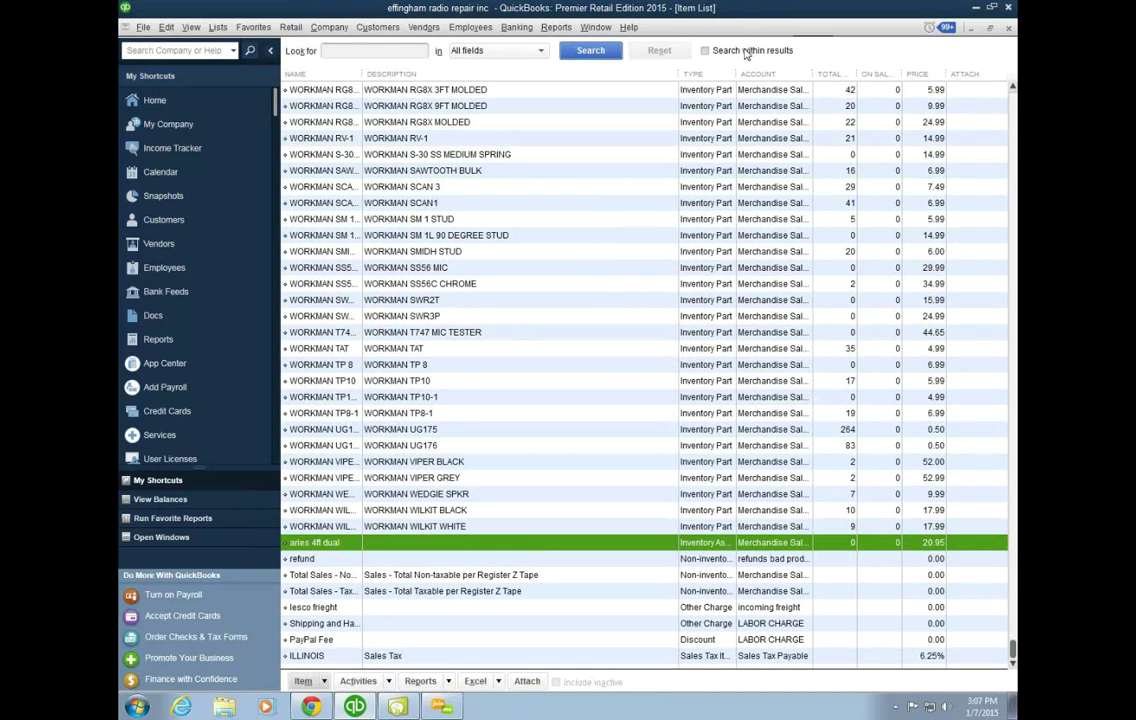
Step: Run Update Selected for the Teapplix connector in QuickBooks Web Connector
left_click(143, 28)
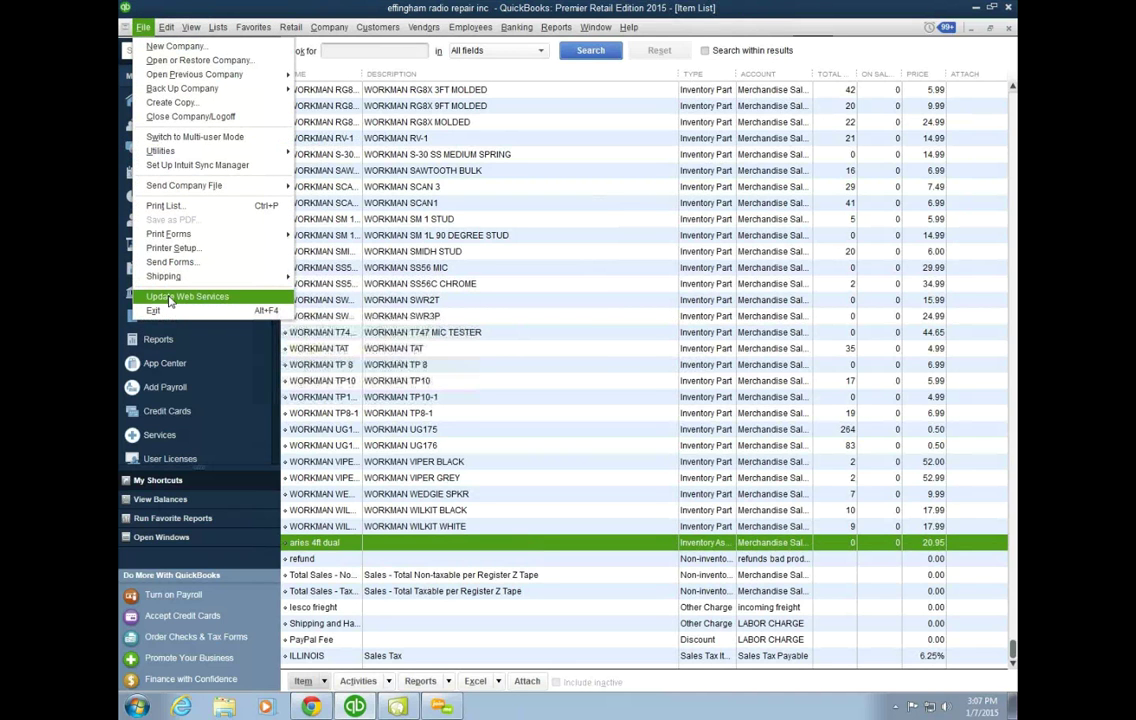
left_click(408, 710)
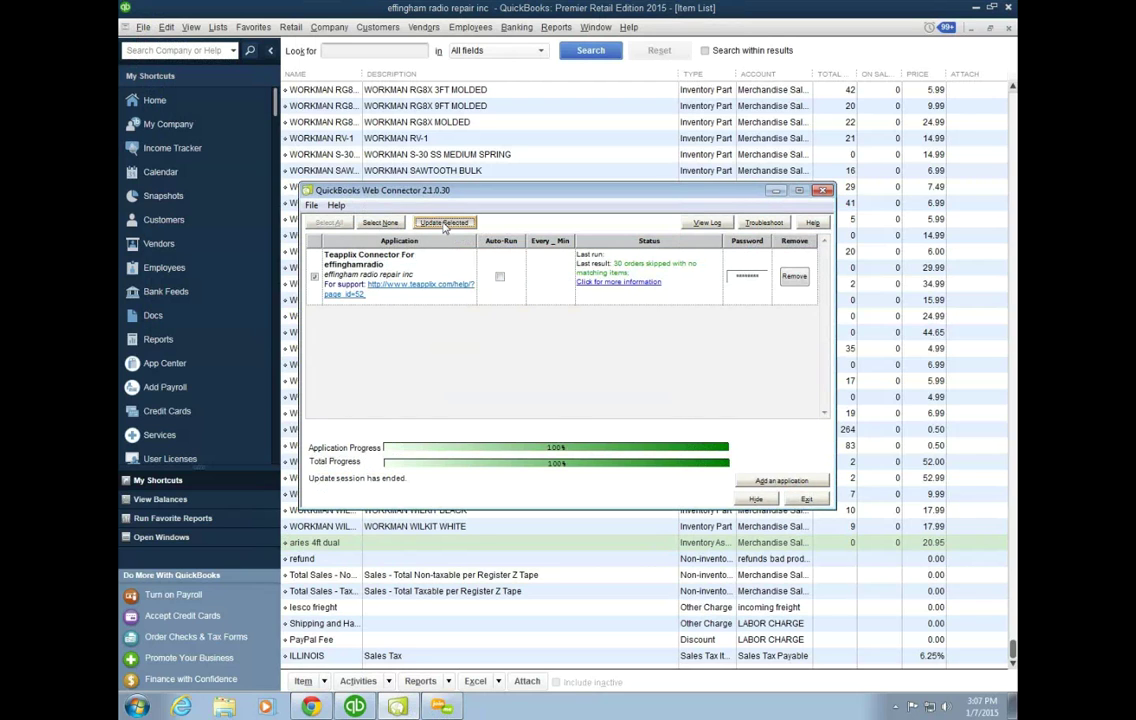
left_click(444, 223)
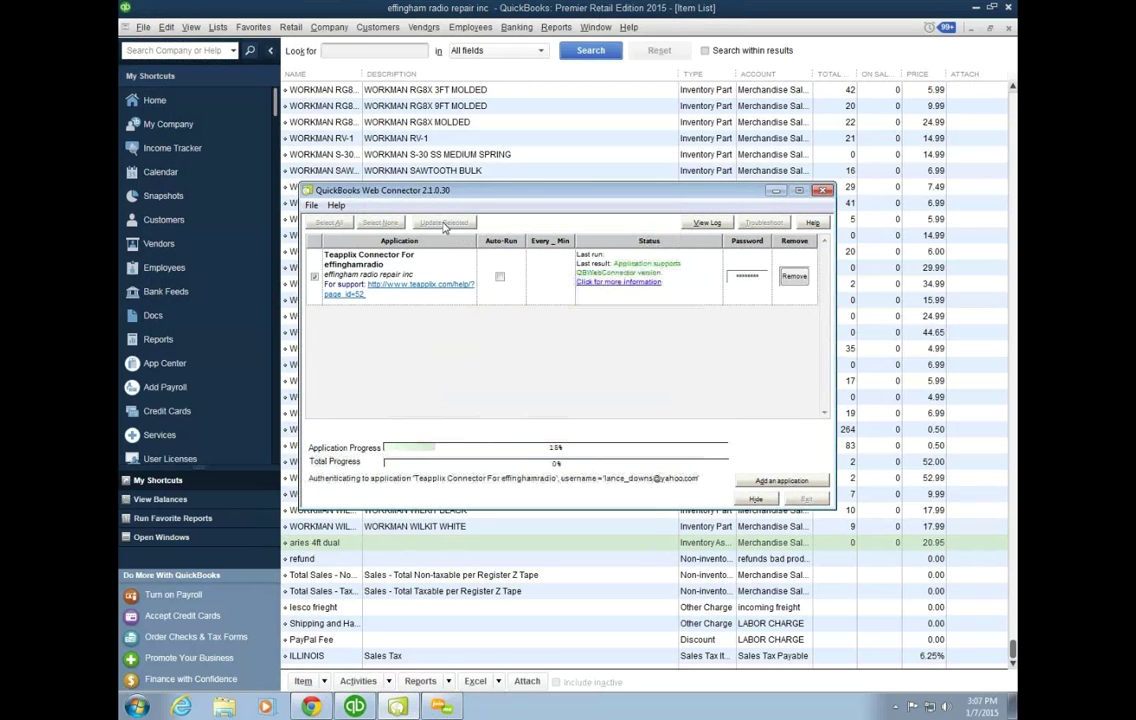
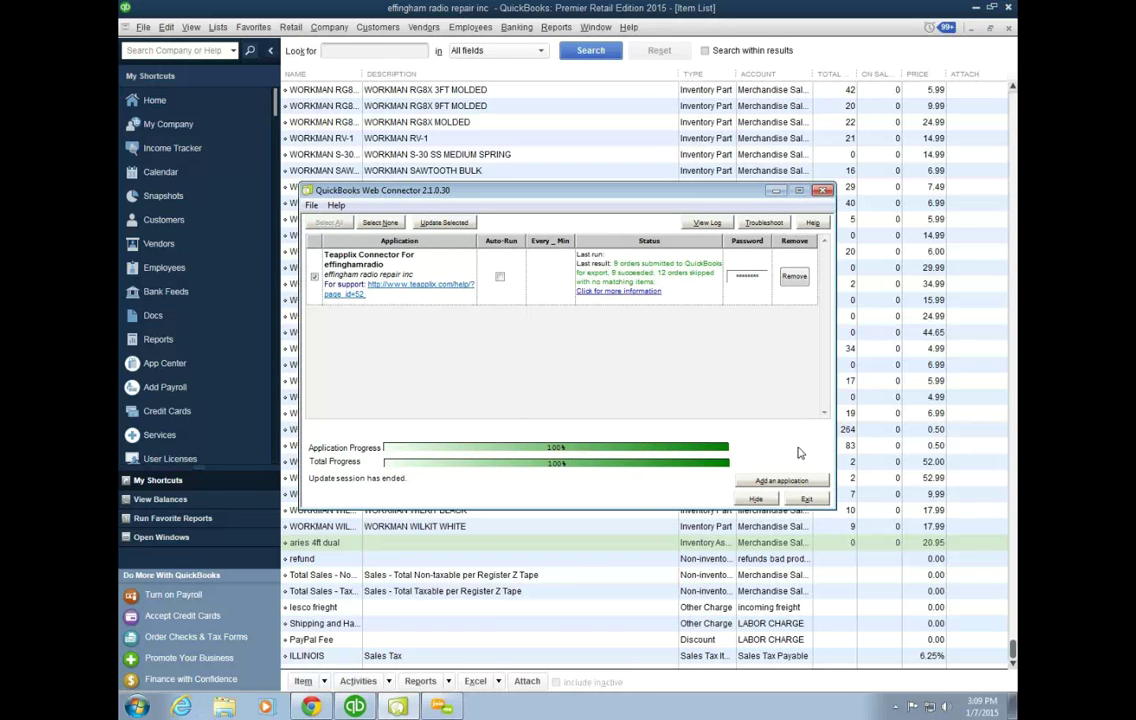
Step: Bring the QuickBooks Item List in front of the finished Web Connector window
left_click(826, 50)
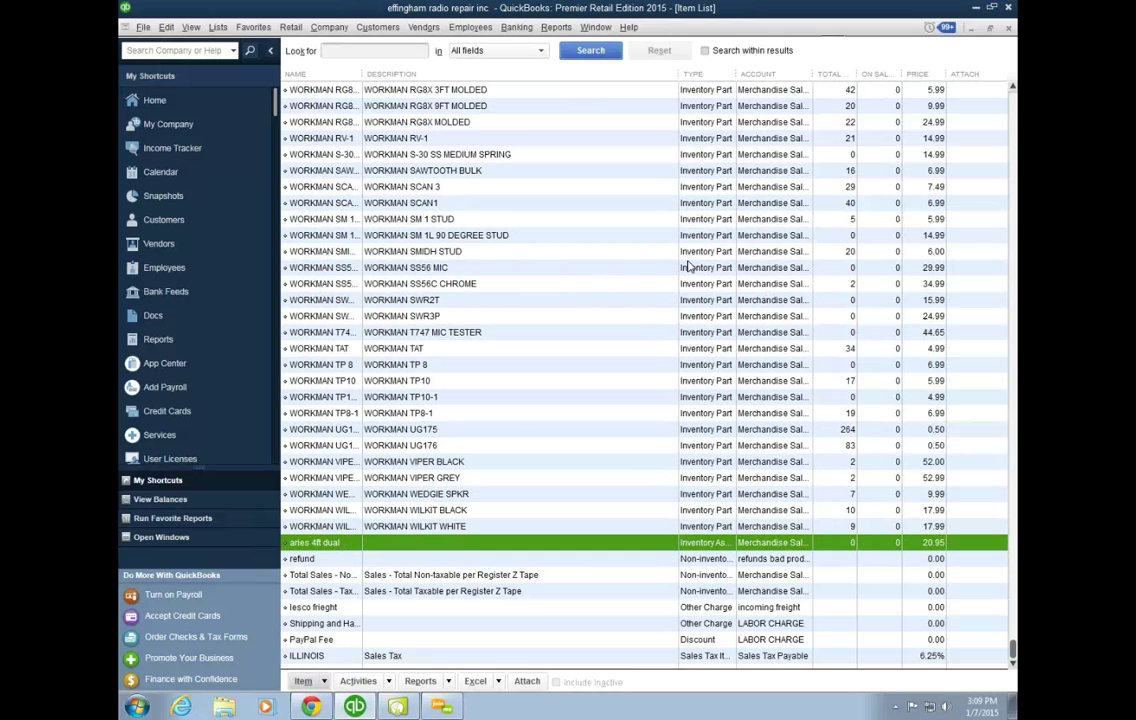
Step: Switch to Teapplix and reload the Item Mapping page's unmapped items
left_click(316, 707)
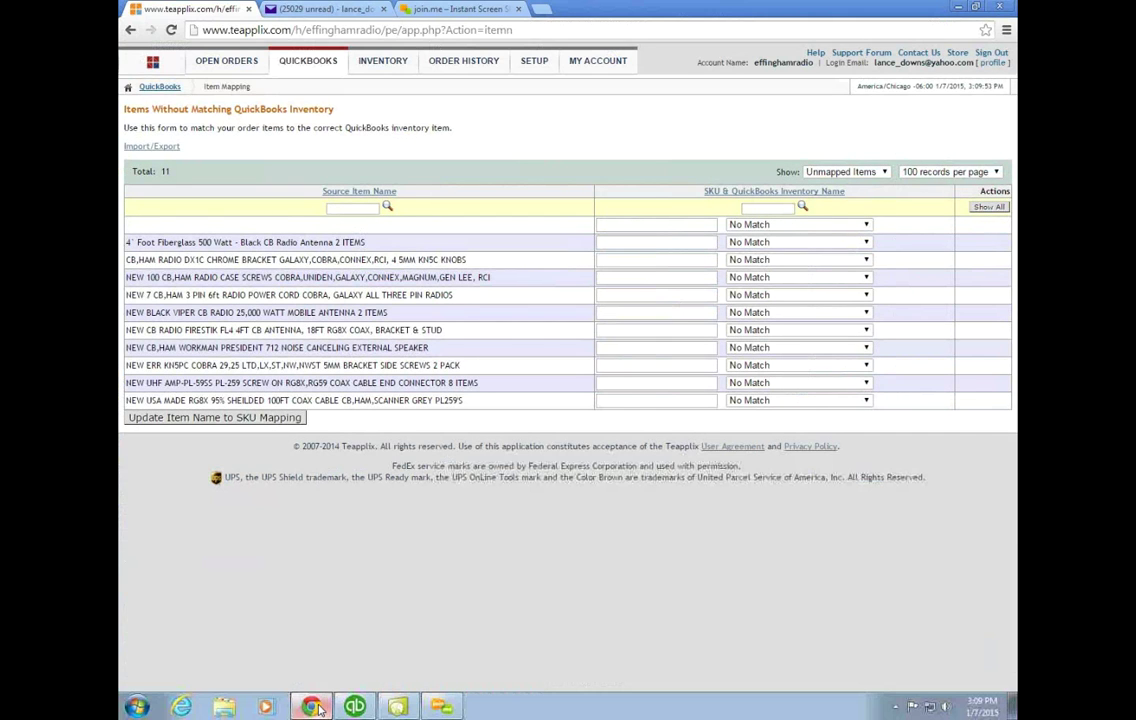
mouse_move(308, 62)
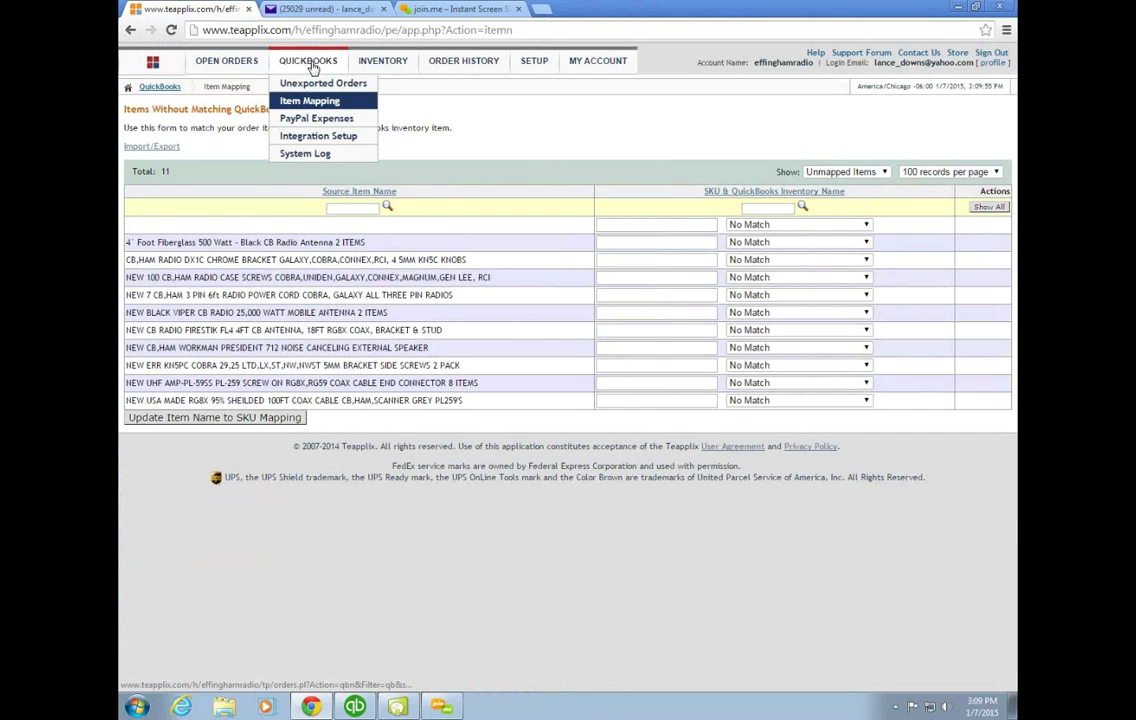
left_click(310, 103)
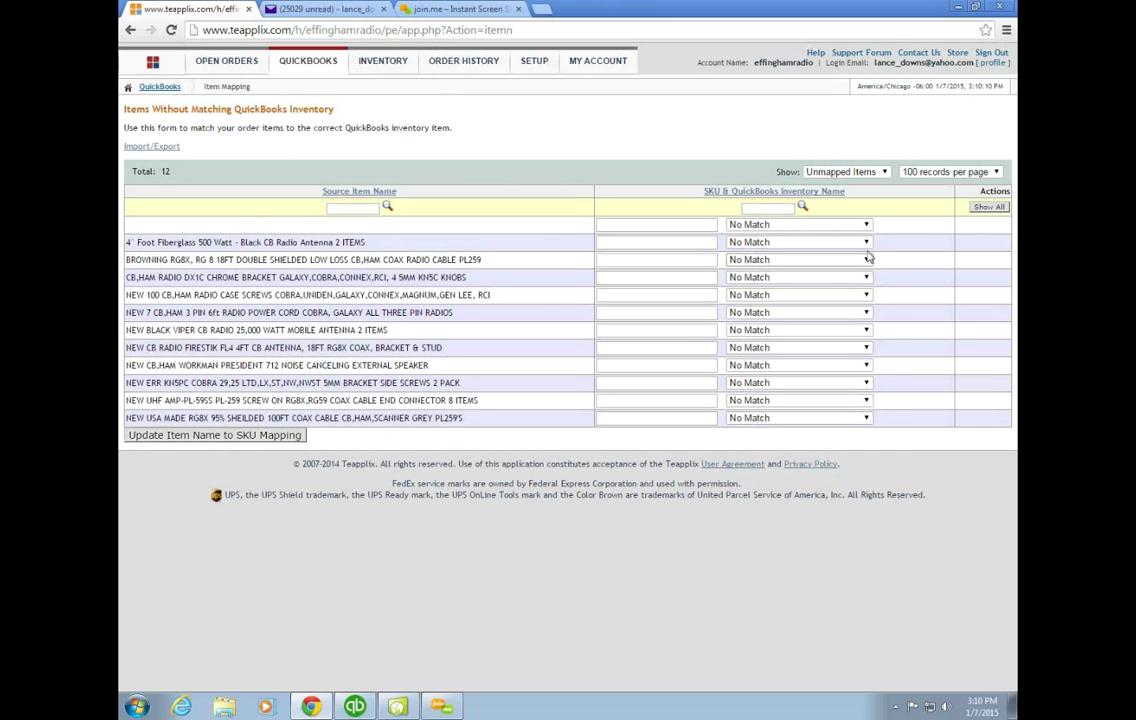
Step: Map the 4' Foot Fiberglass 500 Watt CB antenna listing to 'aries 4ft dual' and save the mapping
left_click(845, 242)
scroll(785, 338, "down", 10)
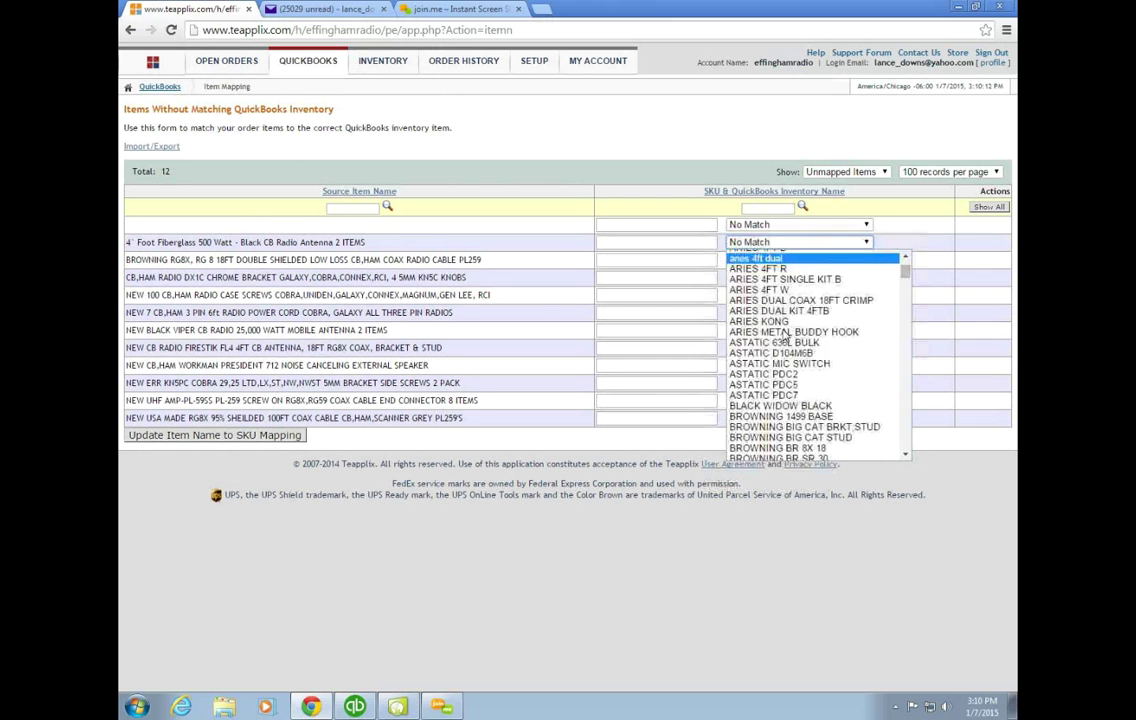
scroll(785, 340, "down", 15)
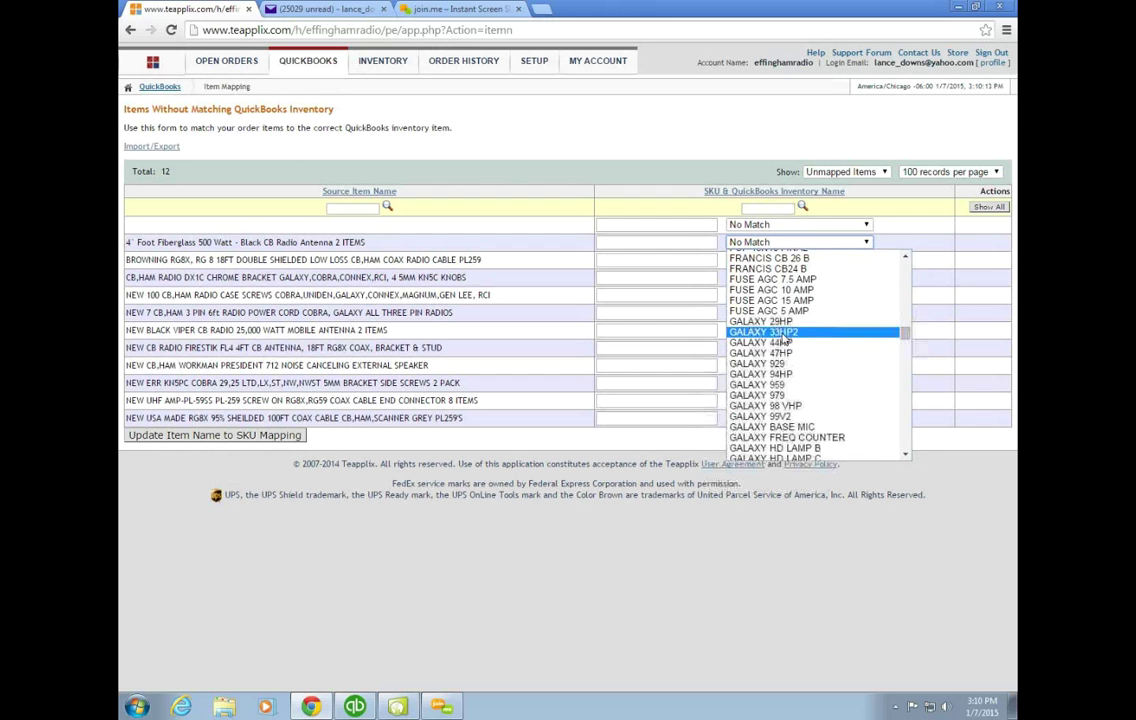
scroll(785, 350, "down", 10)
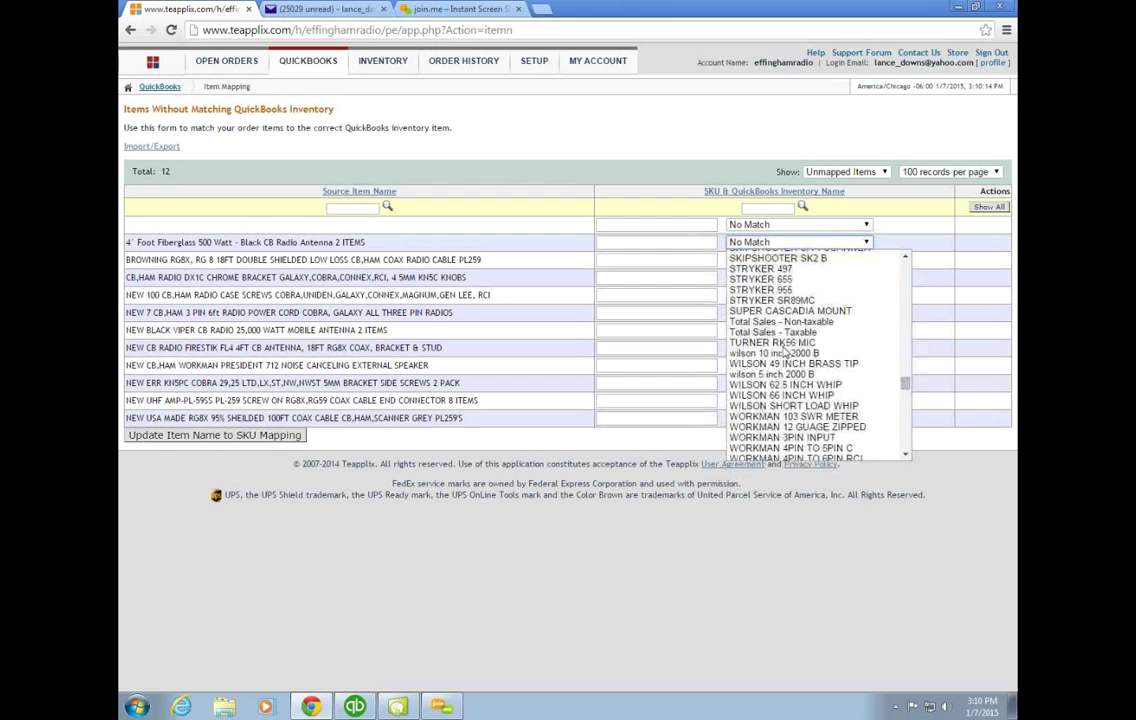
scroll(785, 356, "down", 10)
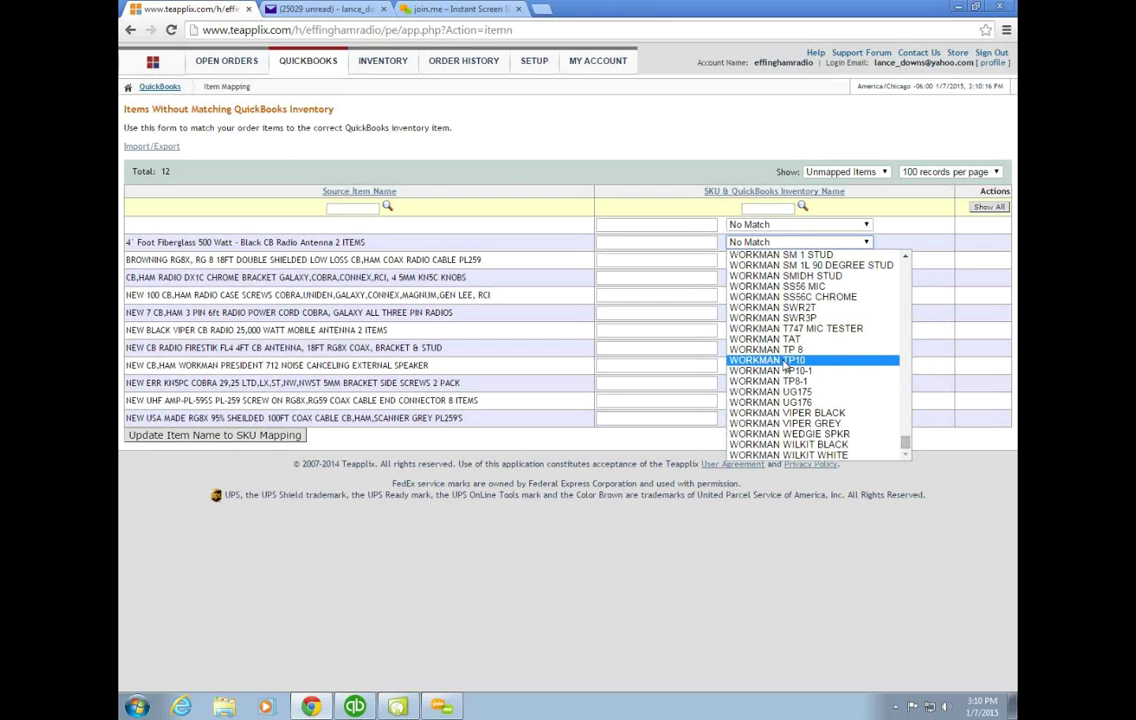
scroll(785, 366, "up", 10)
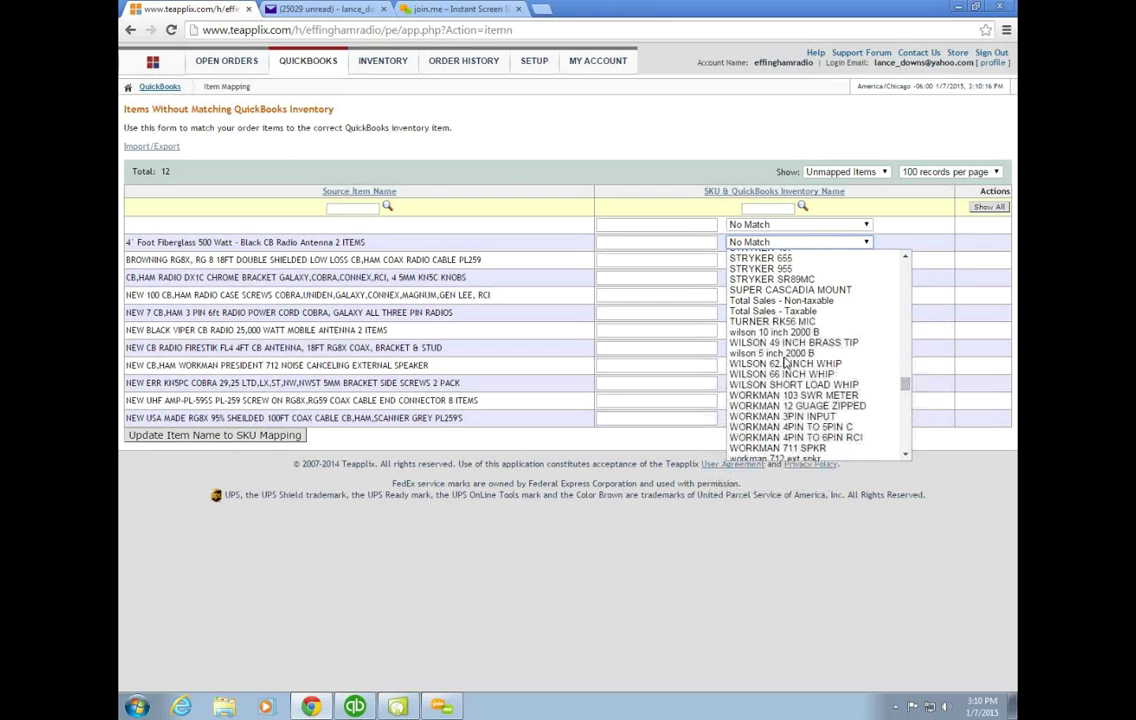
scroll(785, 363, "up", 10)
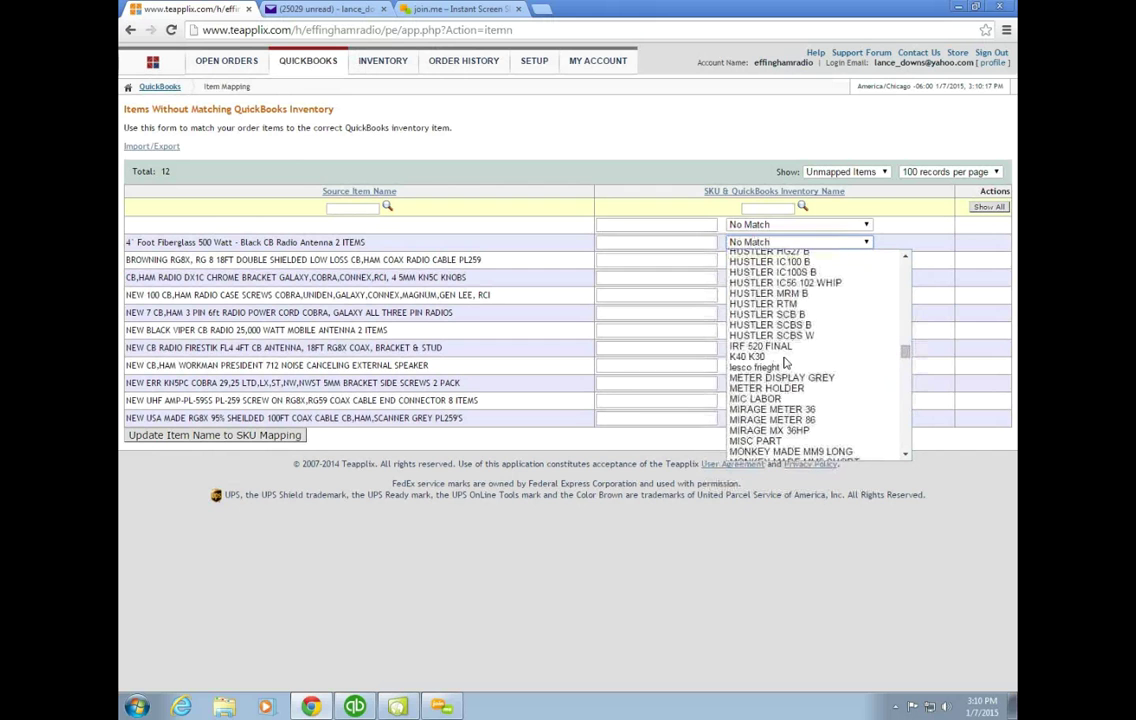
scroll(785, 364, "up", 10)
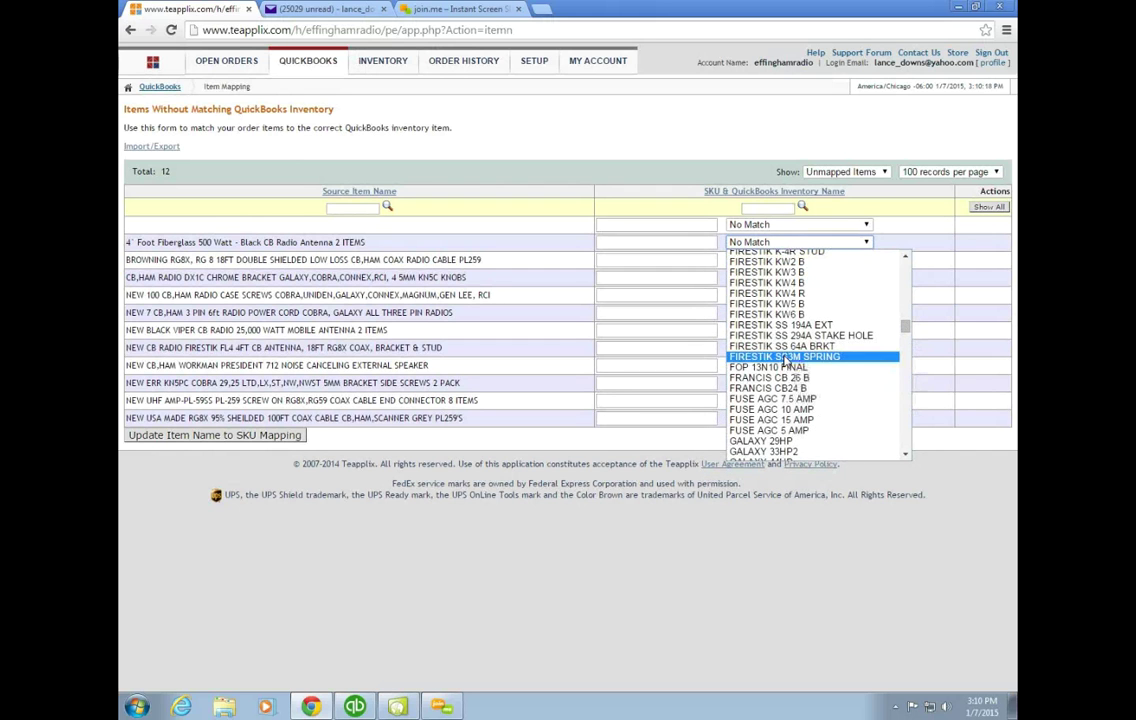
scroll(785, 360, "up", 10)
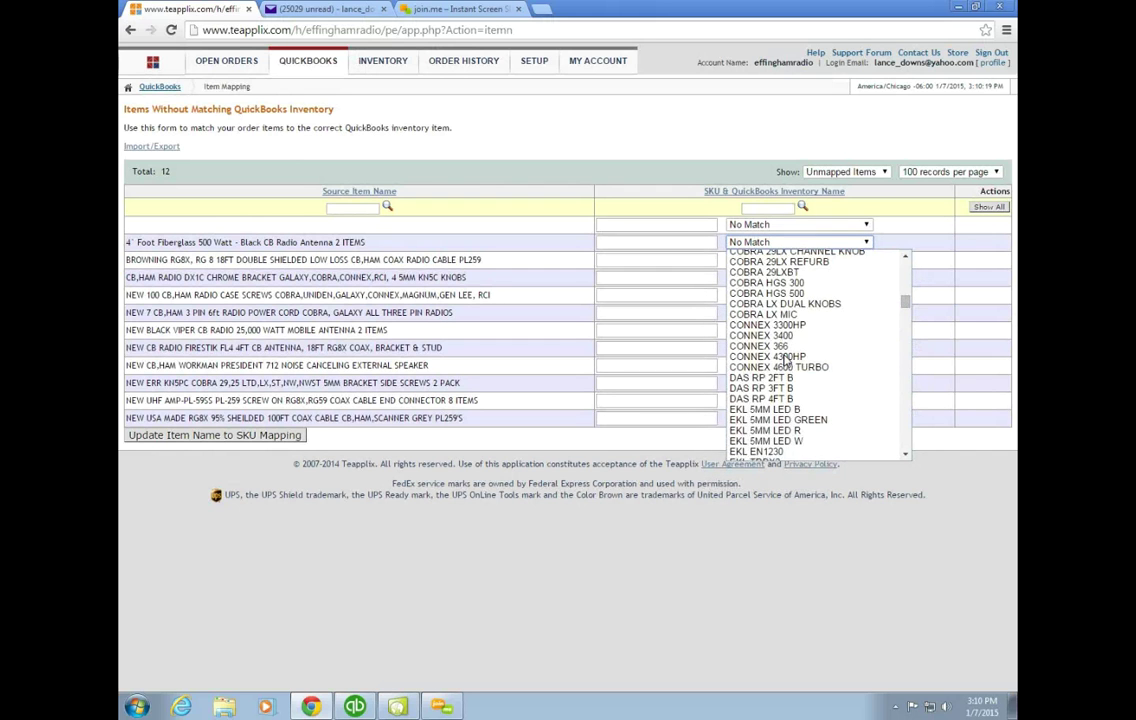
scroll(785, 360, "up", 10)
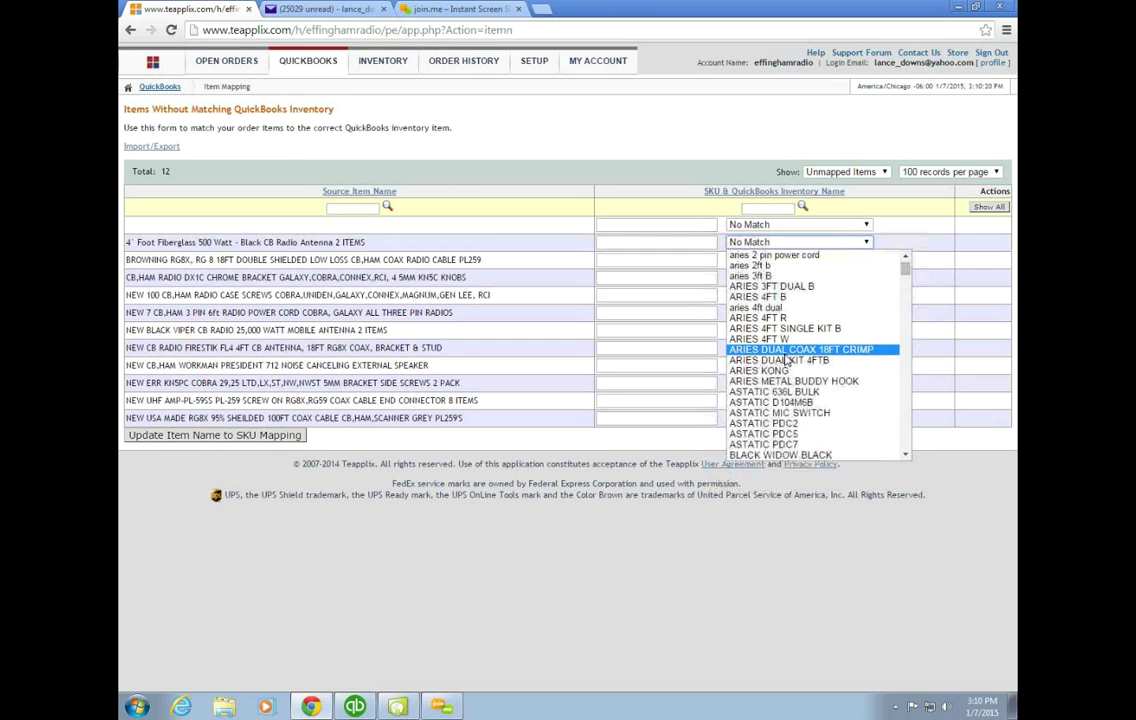
left_click(763, 308)
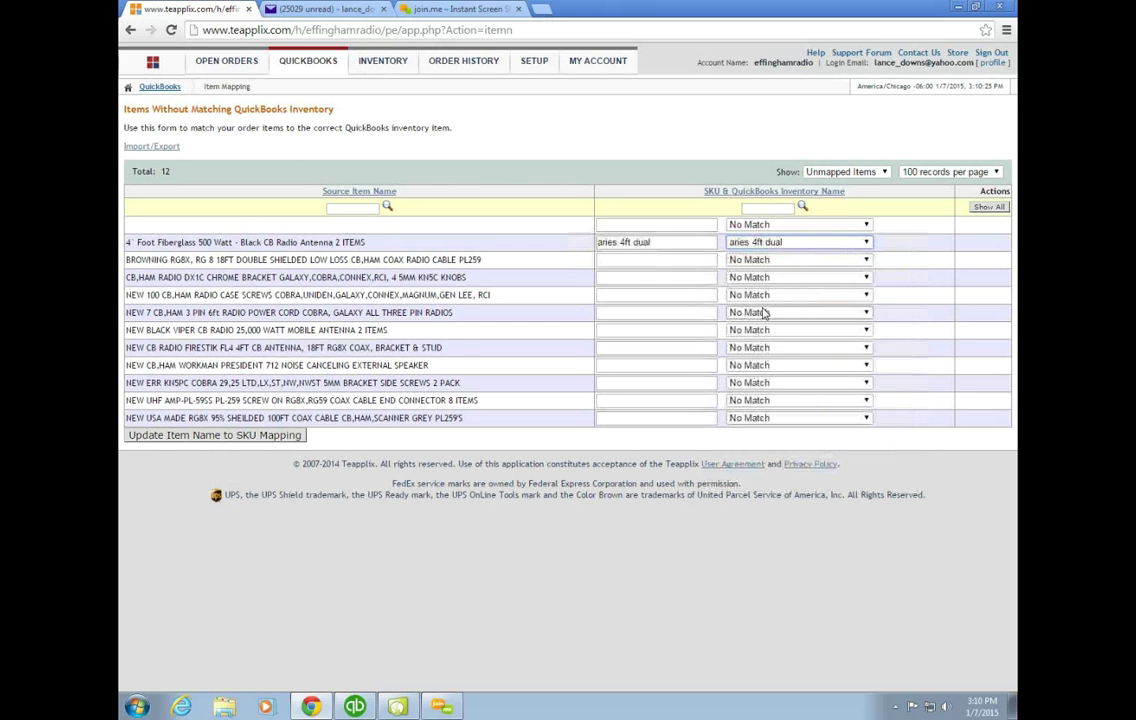
left_click(276, 439)
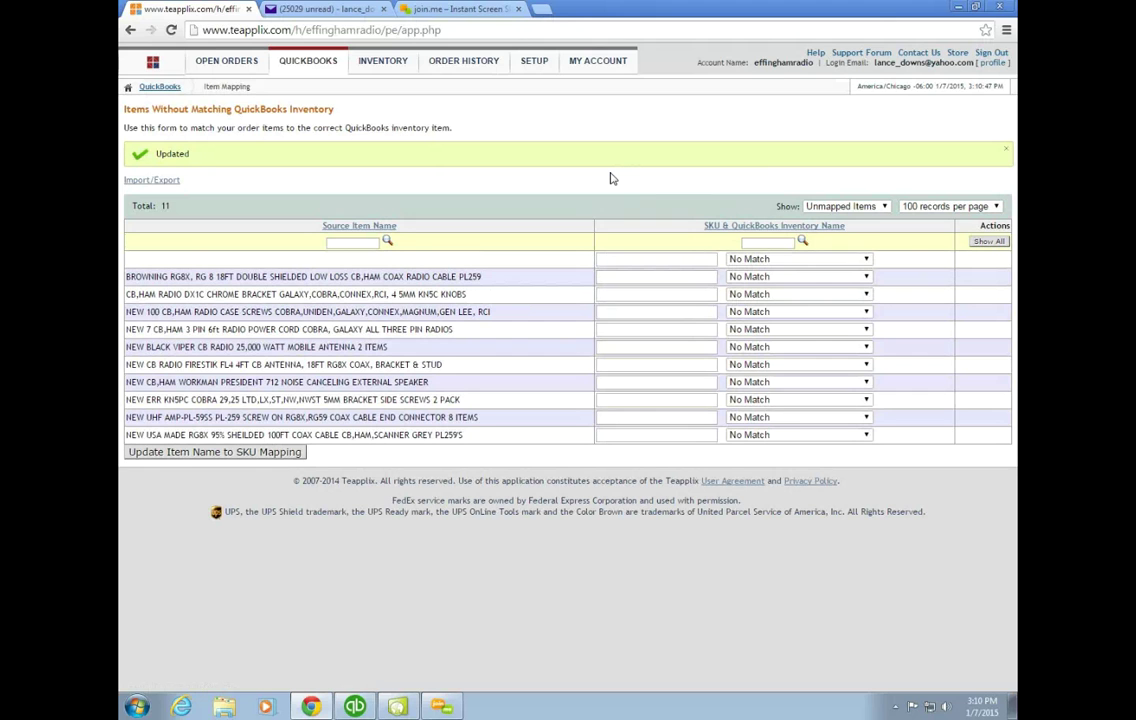
Step: Glance at the QuickBooks Item List, then open Teapplix's QUICKBOOKS > Integration Setup page
left_click(358, 708)
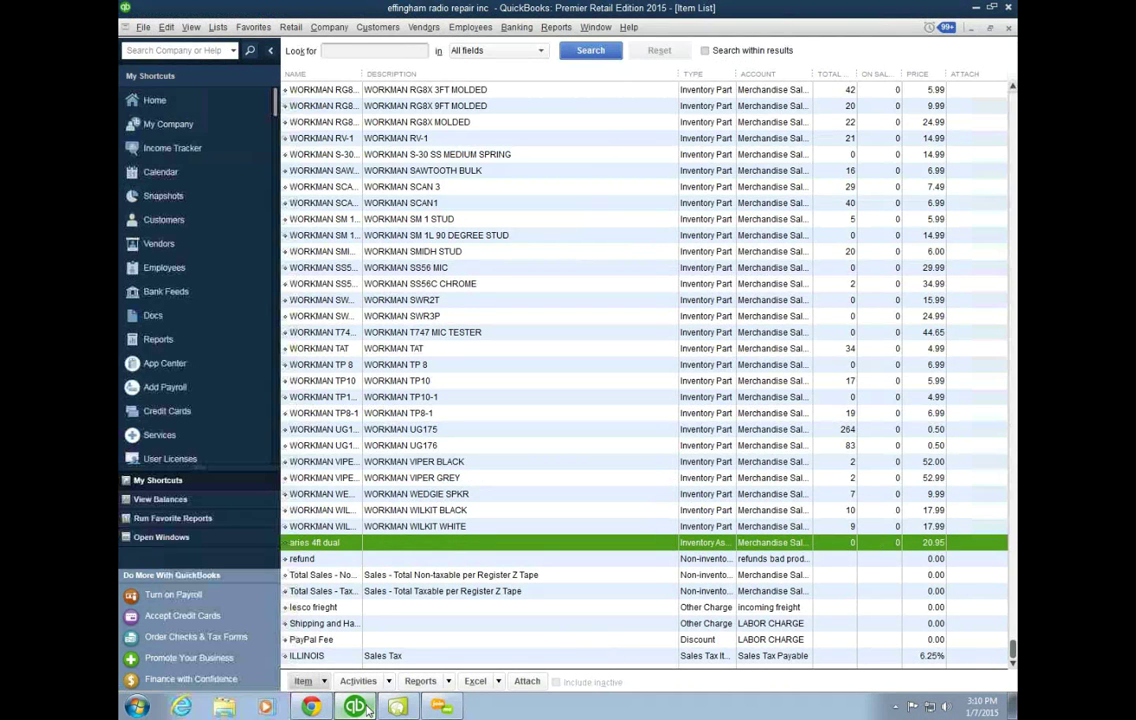
left_click(313, 707)
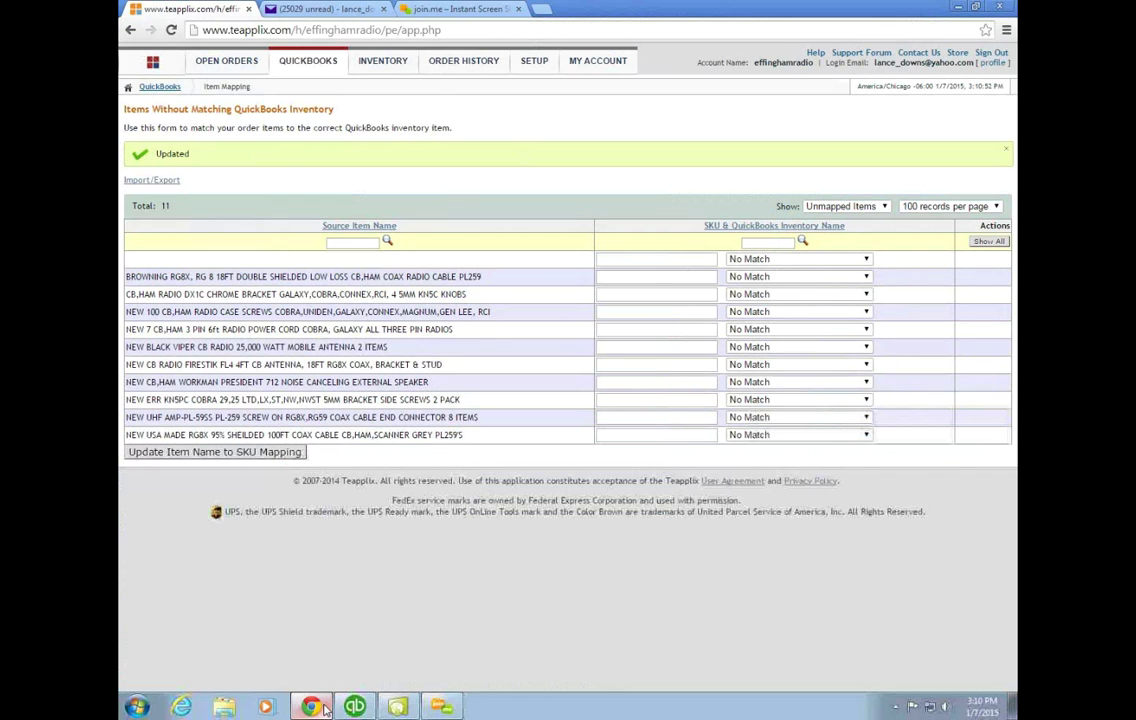
mouse_move(310, 68)
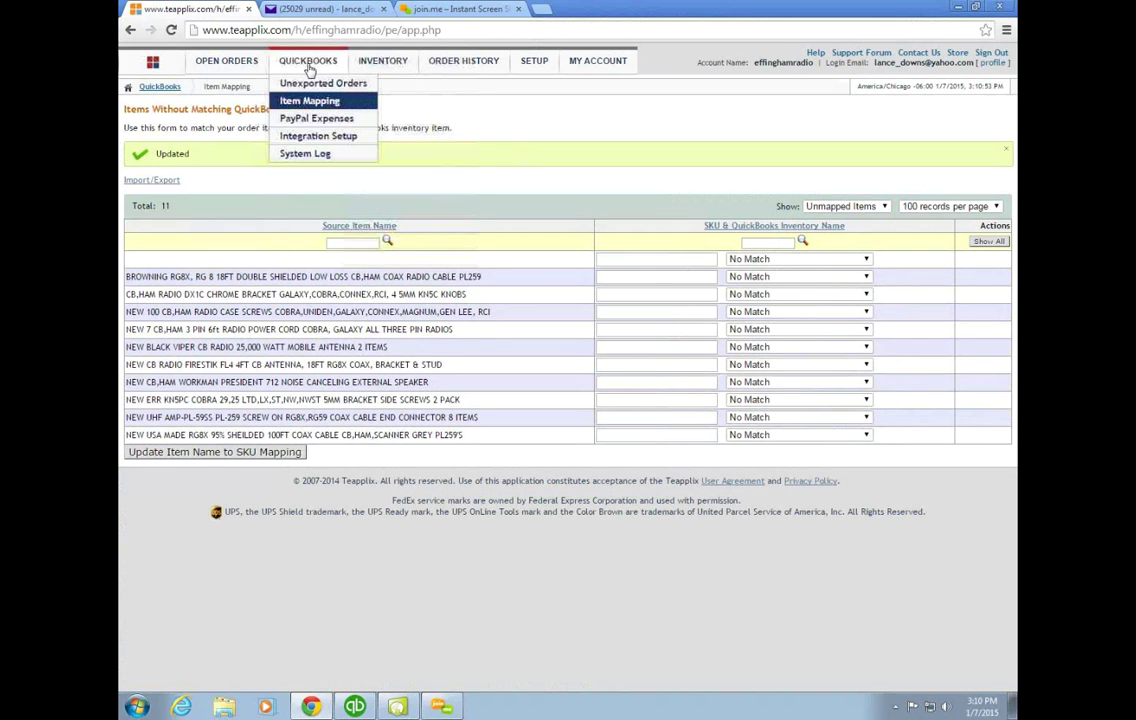
left_click(290, 139)
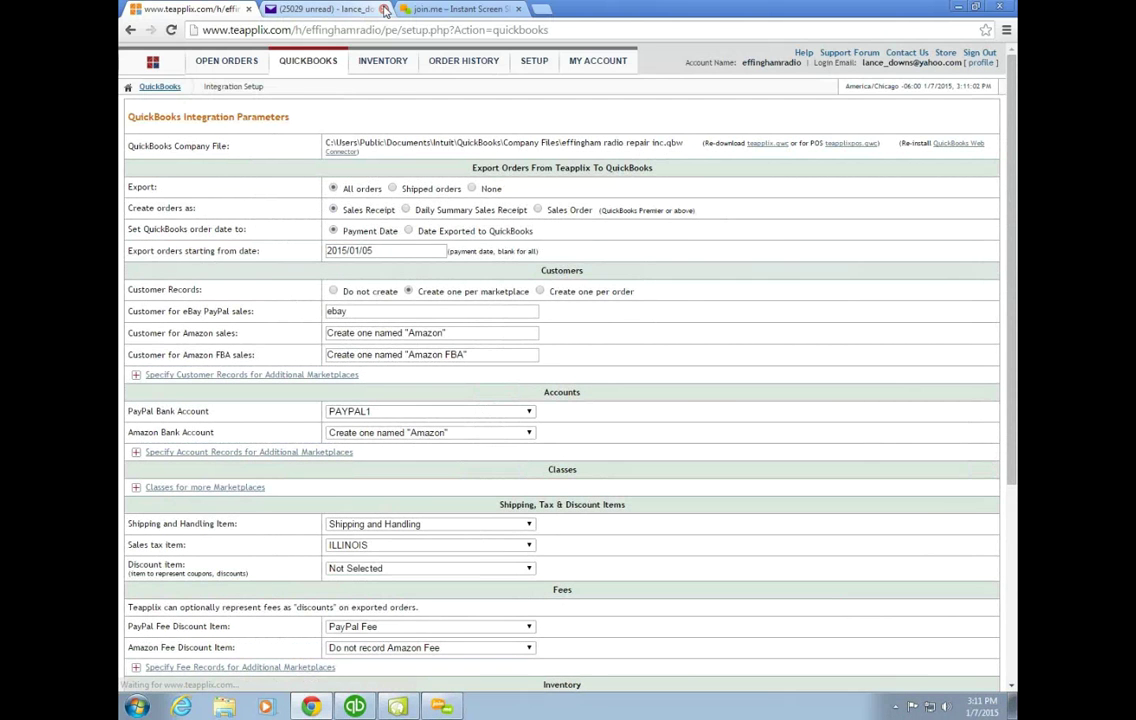
Step: Enable 'Automatically build inventory assembly needed' and save with Update QuickBooks Setup
mouse_move(383, 62)
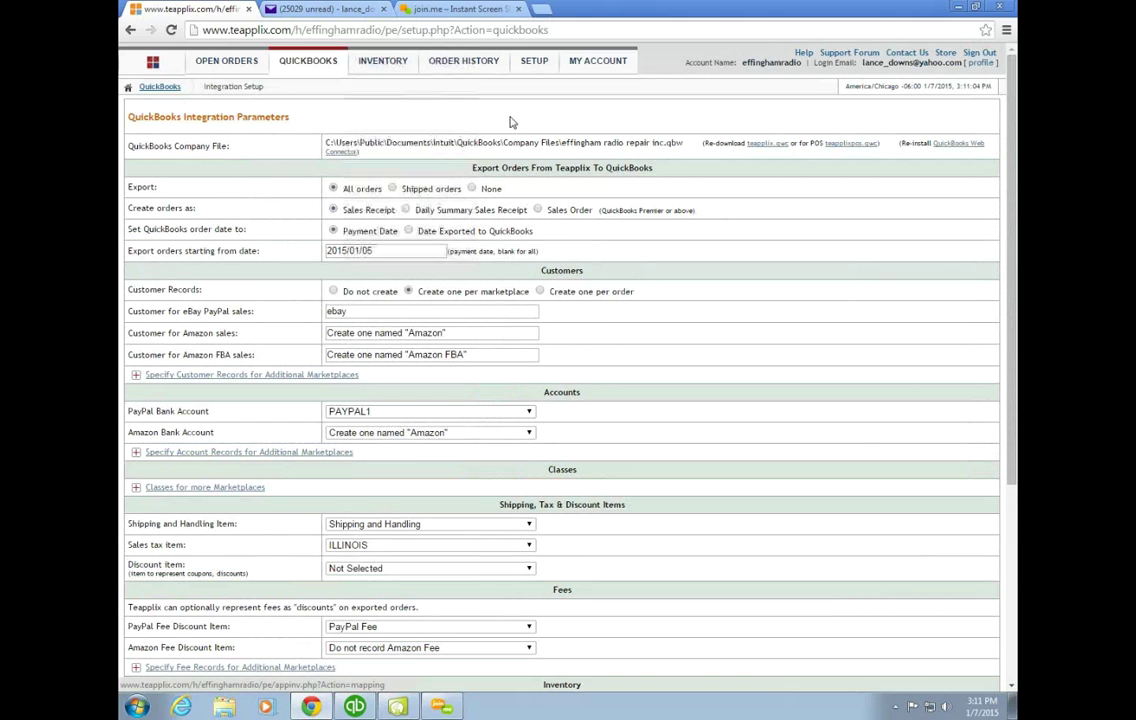
scroll(567, 119, "down", 2)
scroll(567, 119, "down", 2)
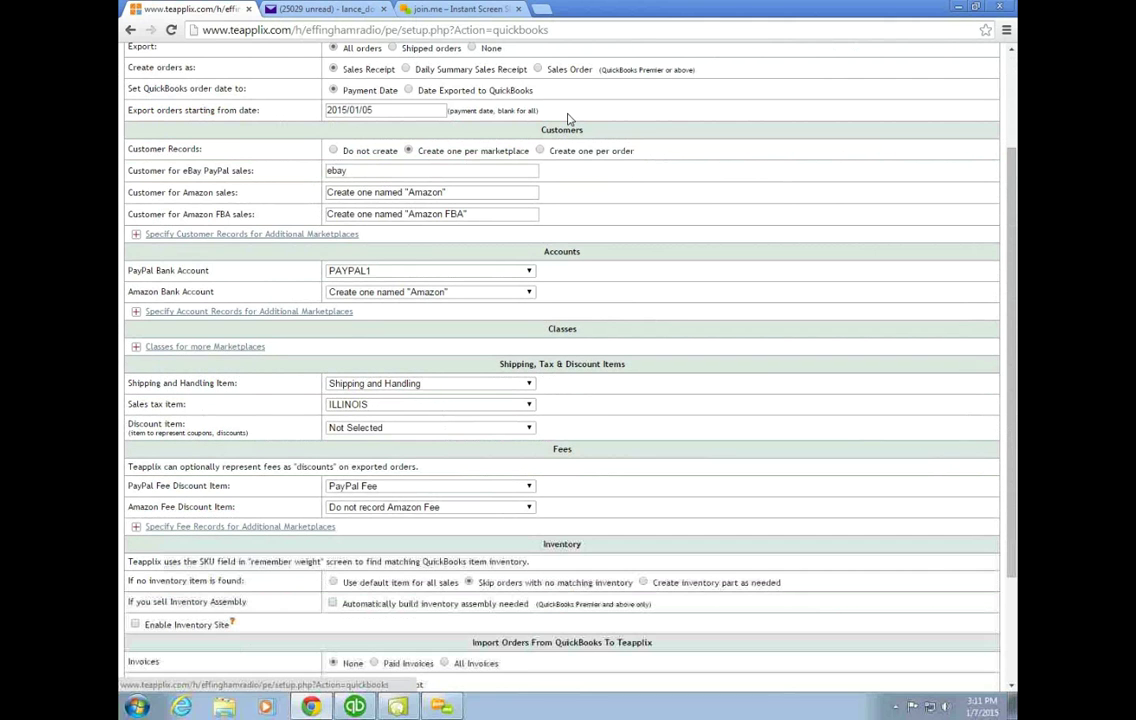
scroll(567, 119, "down", 3)
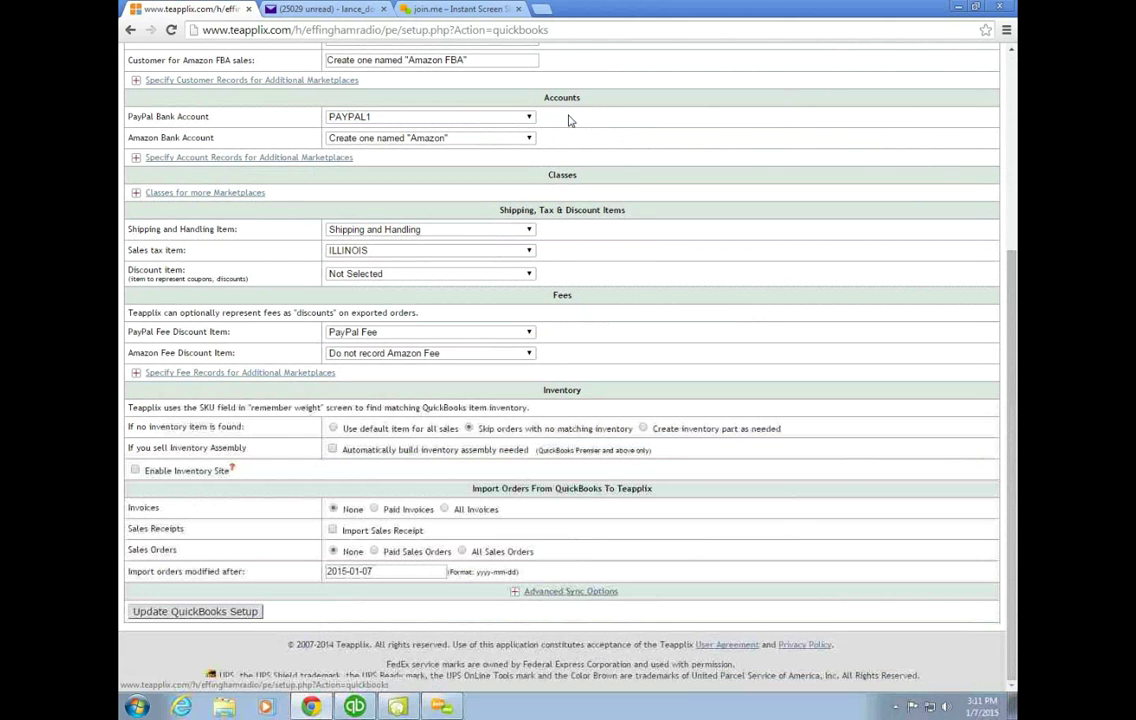
left_click(333, 449)
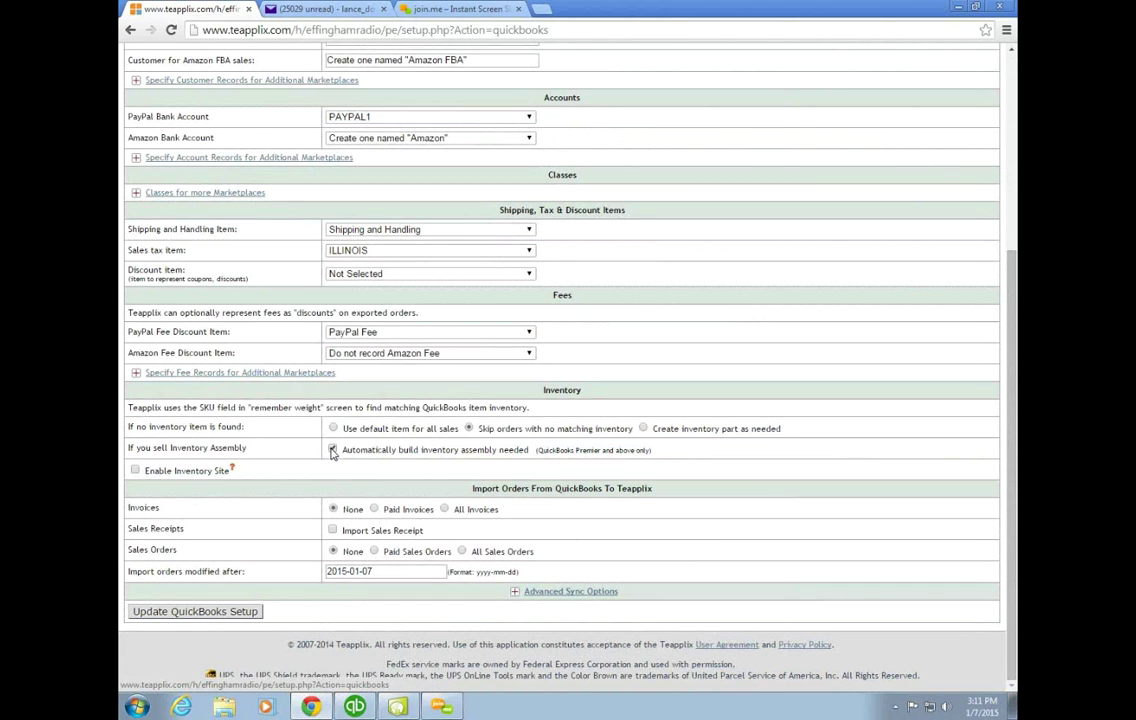
left_click(218, 612)
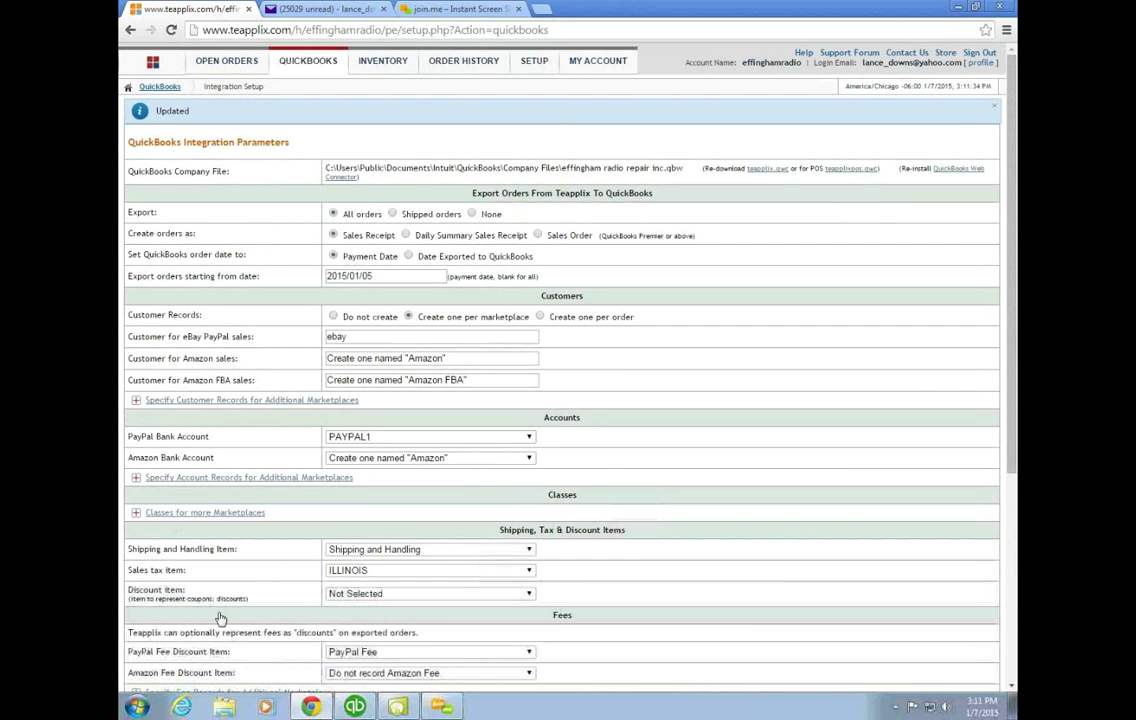
Step: Review the saved settings, including skipping orders without matching inventory and importing nothing back
scroll(222, 618, "down", 1)
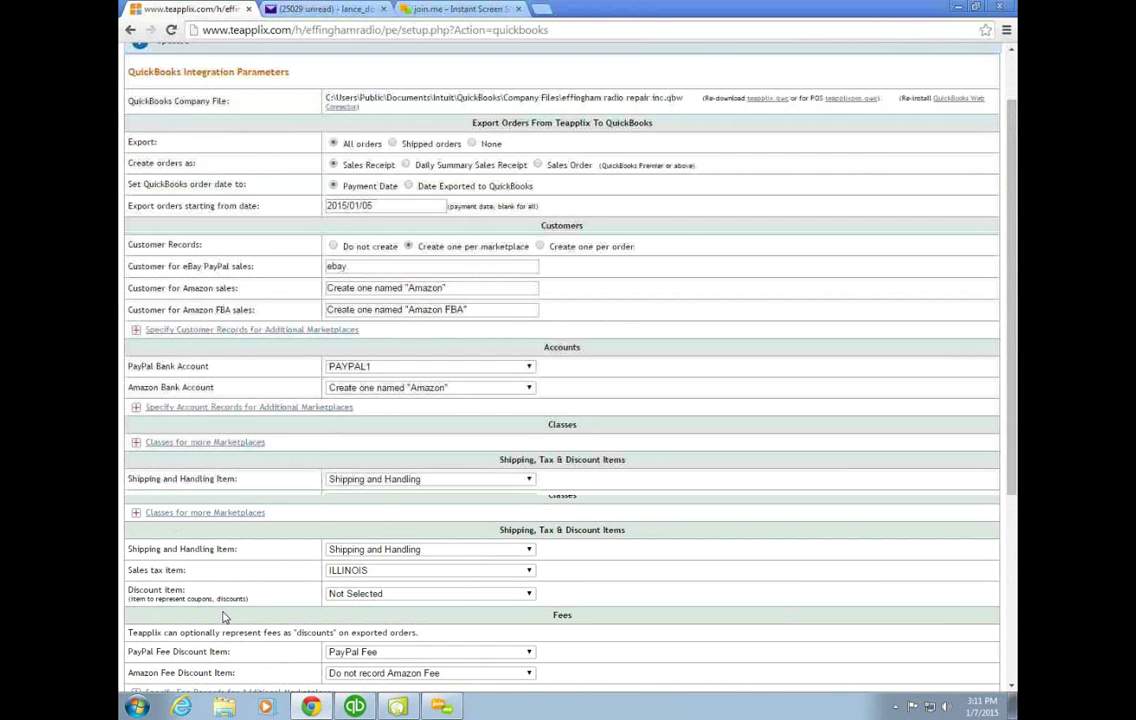
scroll(224, 617, "down", 1)
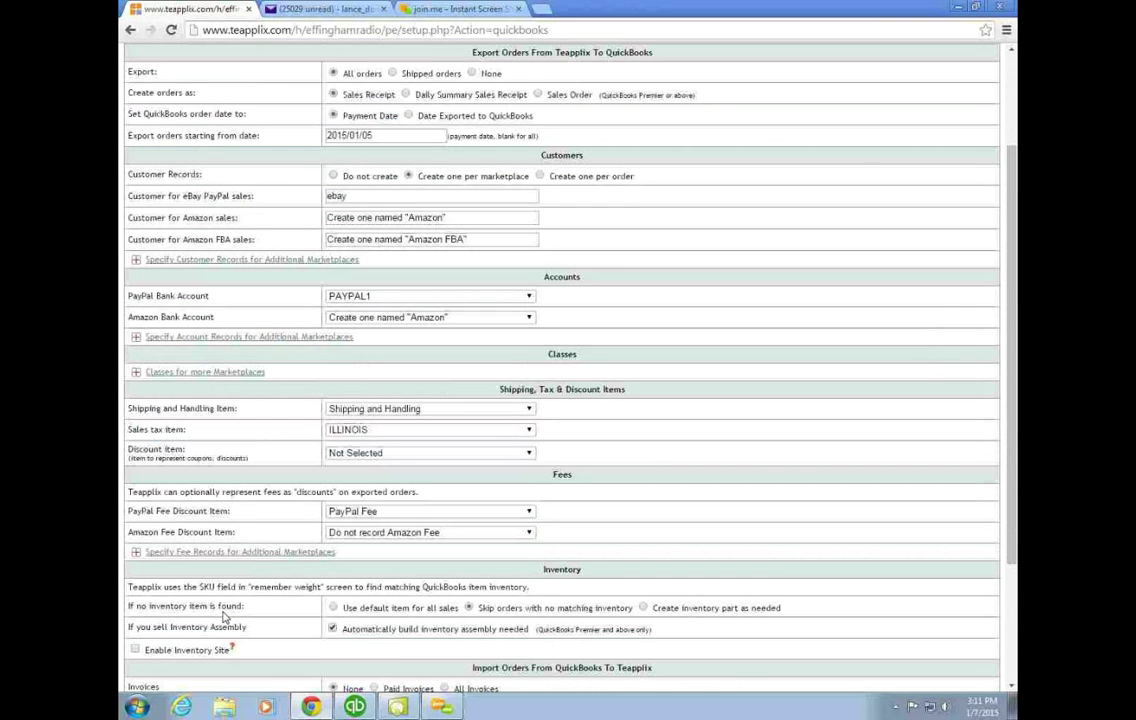
scroll(224, 617, "down", 1)
scroll(224, 617, "down", 1)
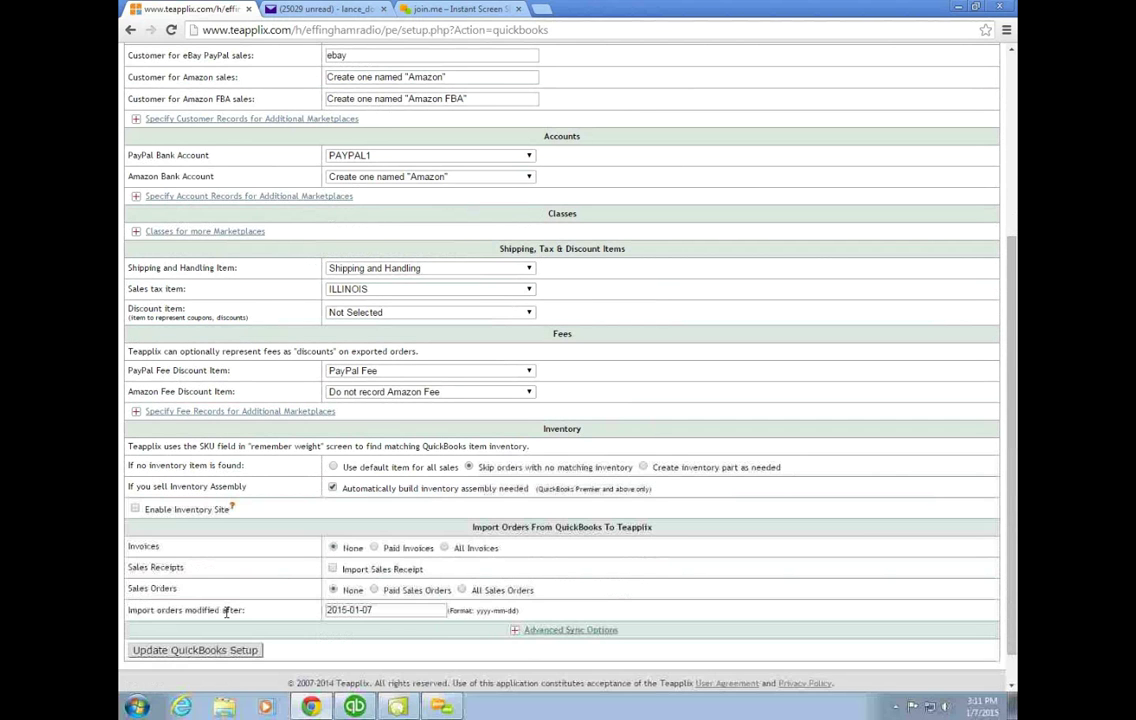
scroll(515, 395, "up", 1)
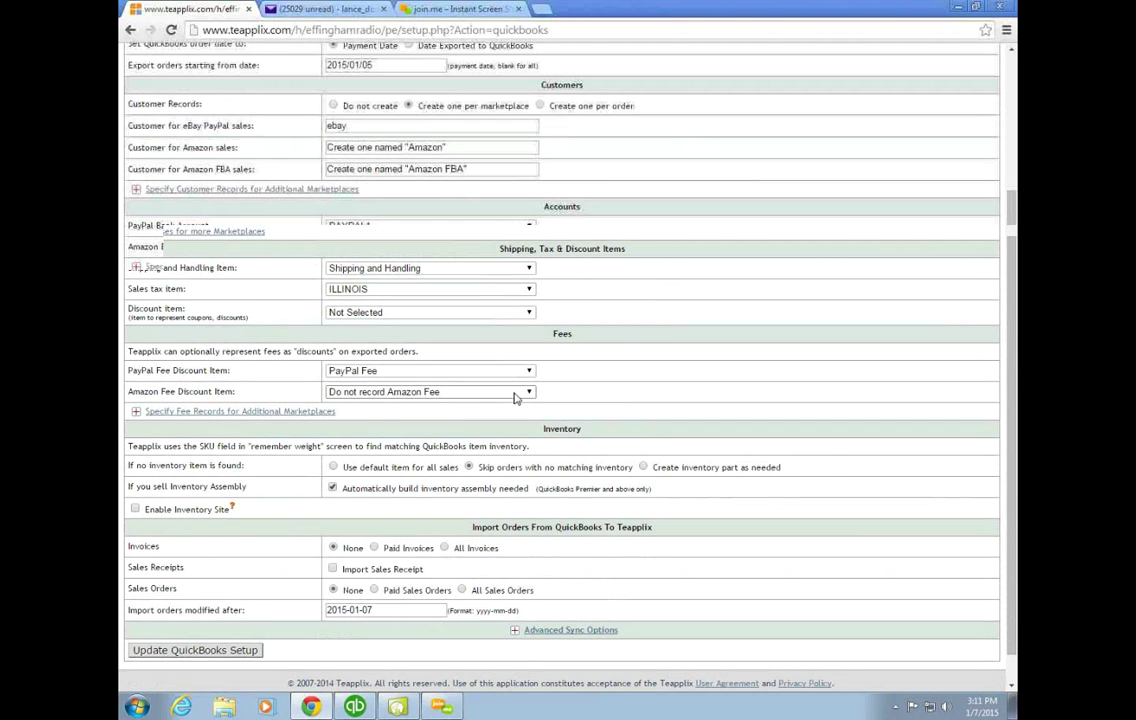
scroll(515, 396, "up", 1)
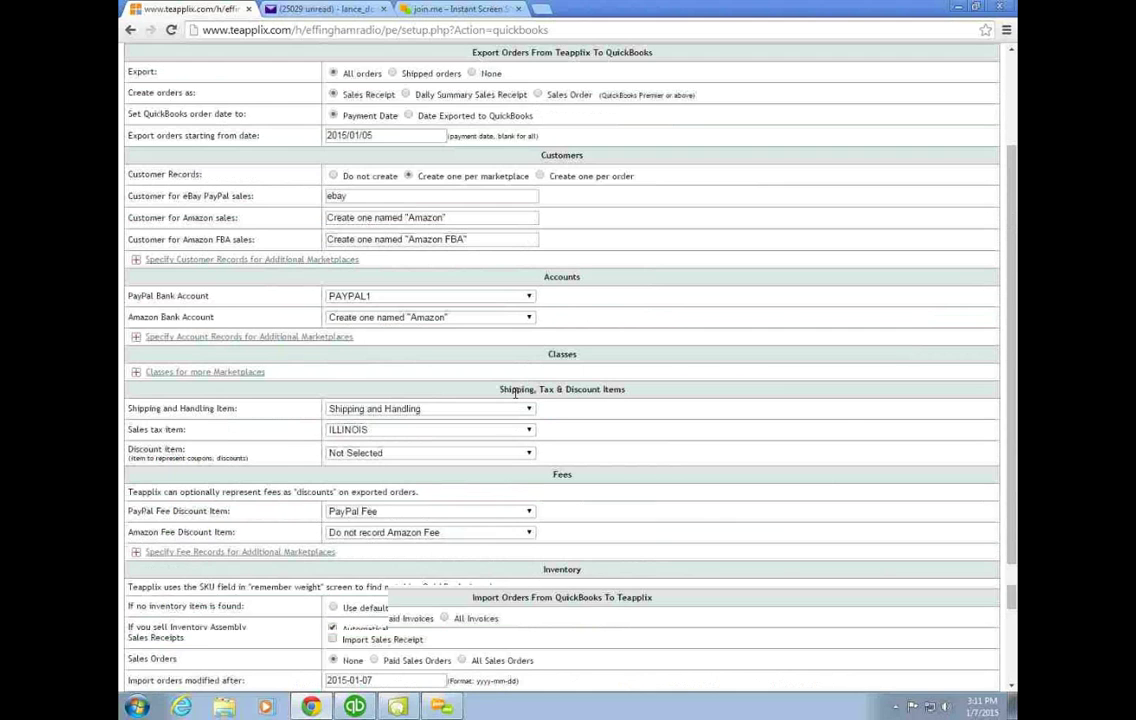
scroll(515, 393, "up", 1)
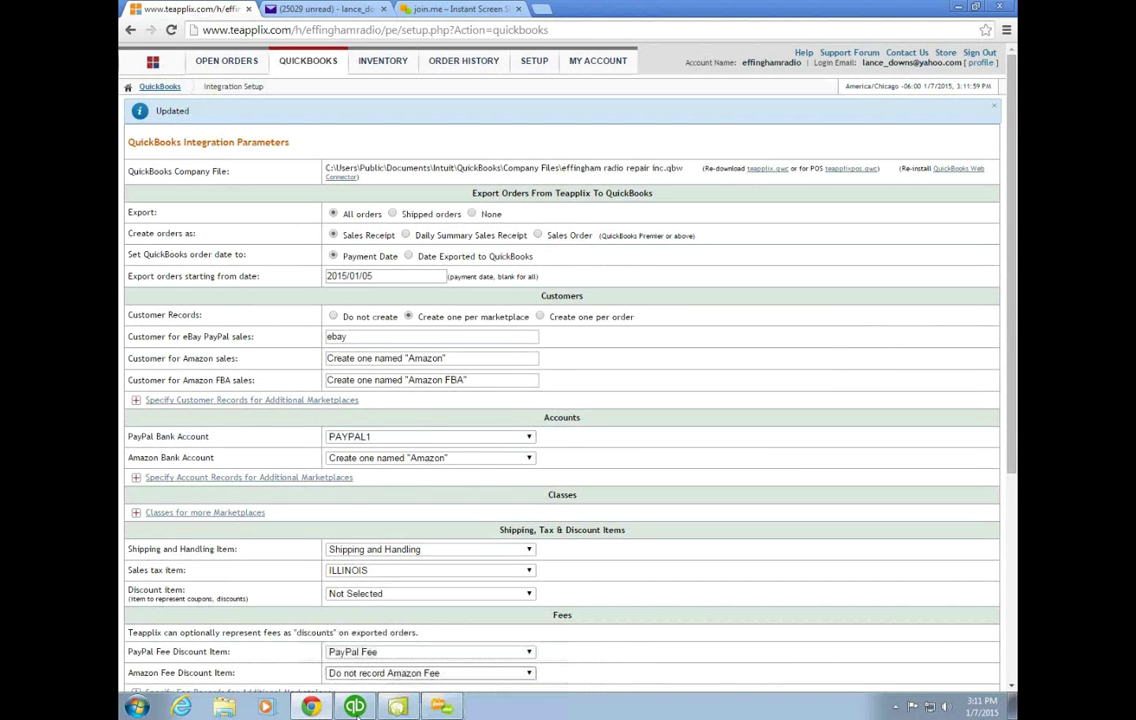
Step: Scroll the QuickBooks Item List to the top and select ARIES 4FT B, showing 3 on hand
left_click(356, 708)
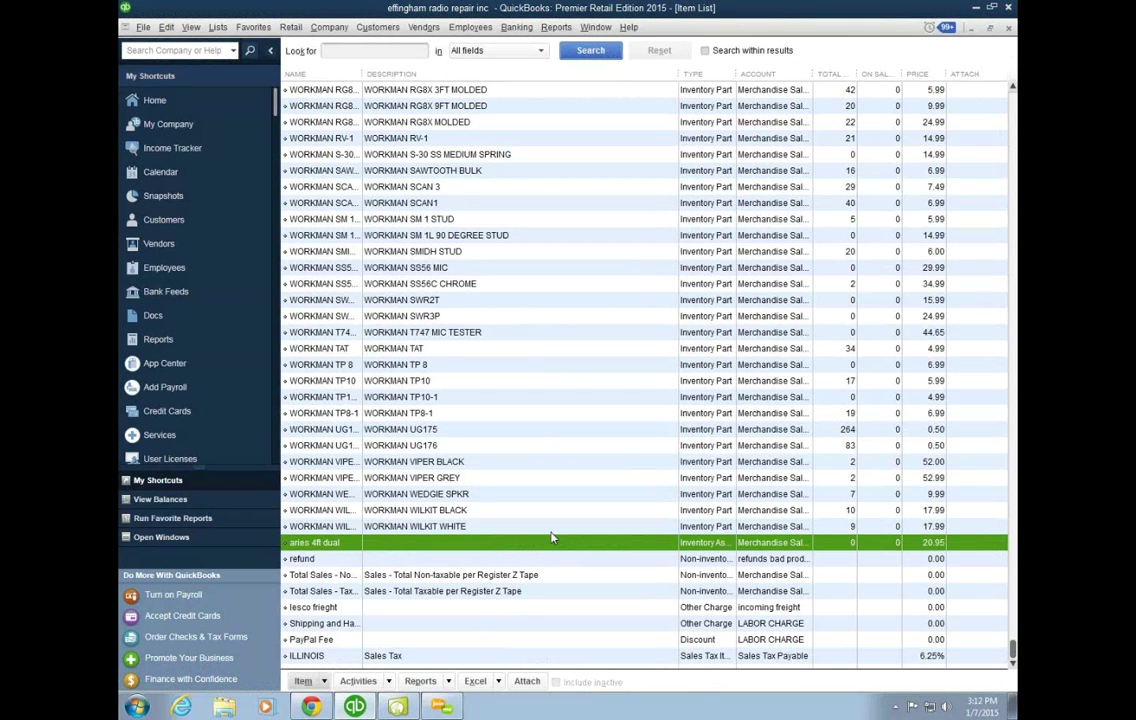
scroll(550, 538, "up", 6)
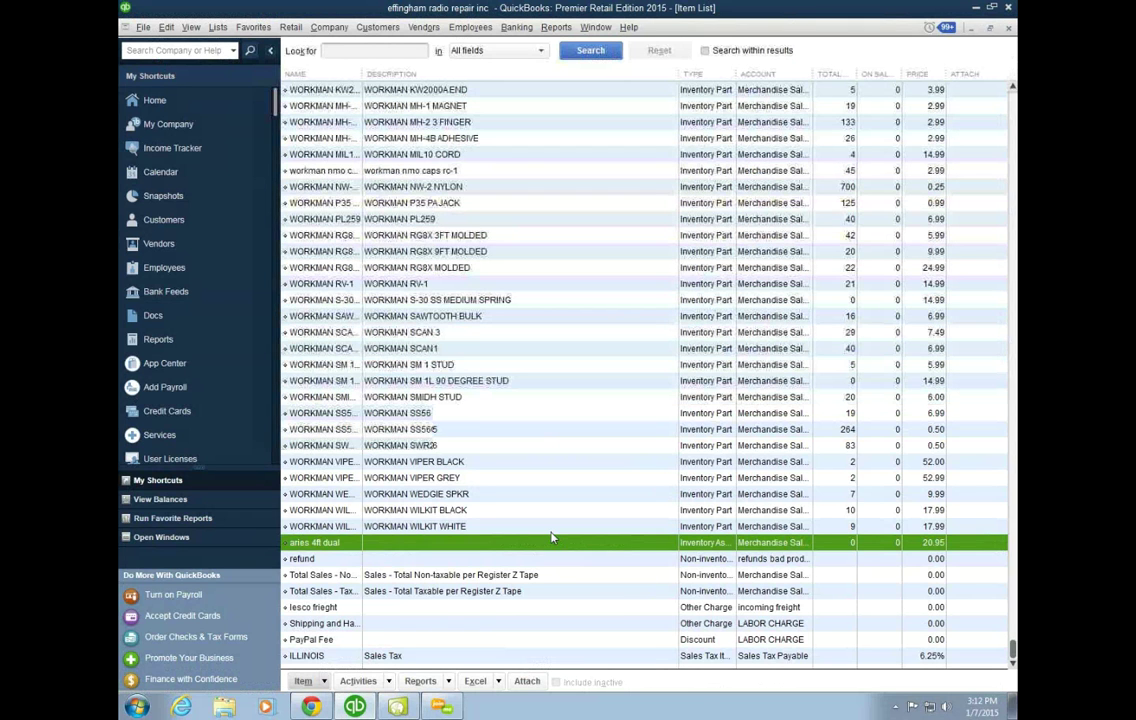
scroll(550, 538, "up", 2)
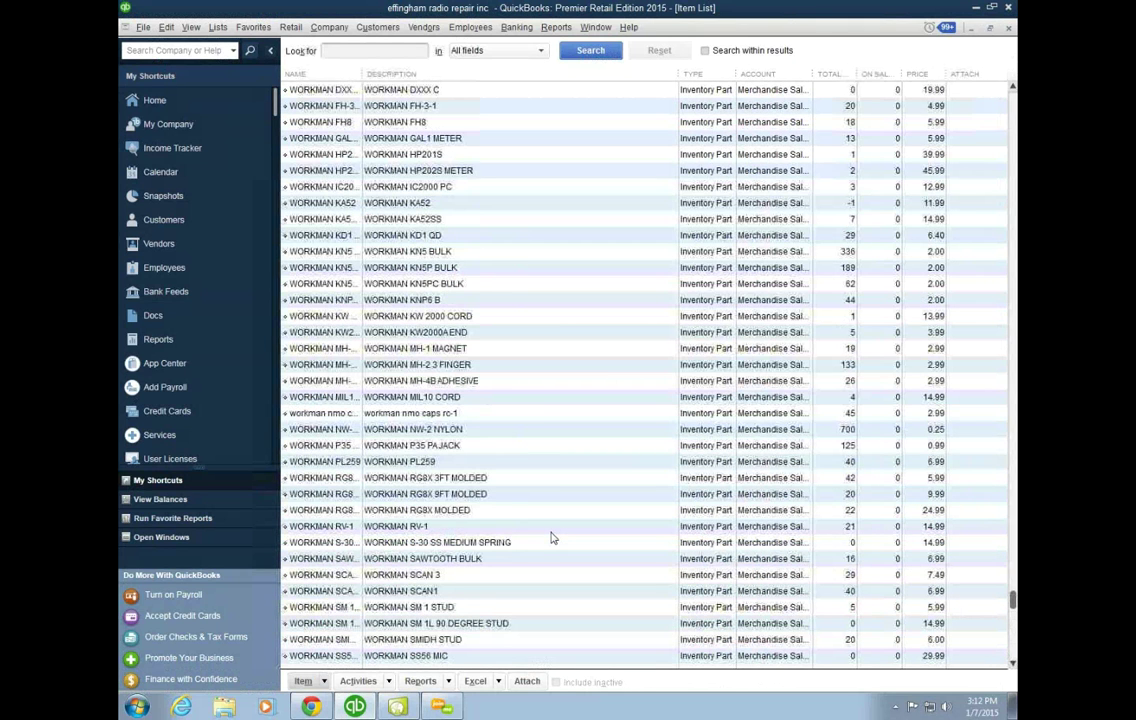
scroll(550, 538, "up", 2)
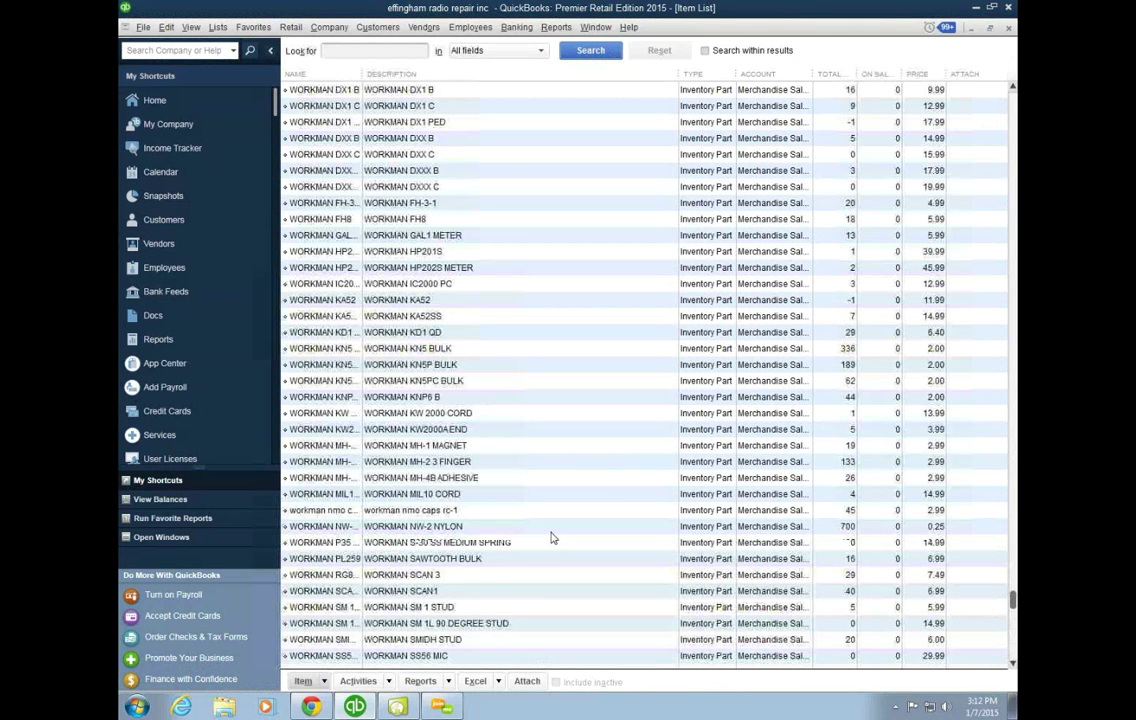
scroll(550, 538, "up", 5)
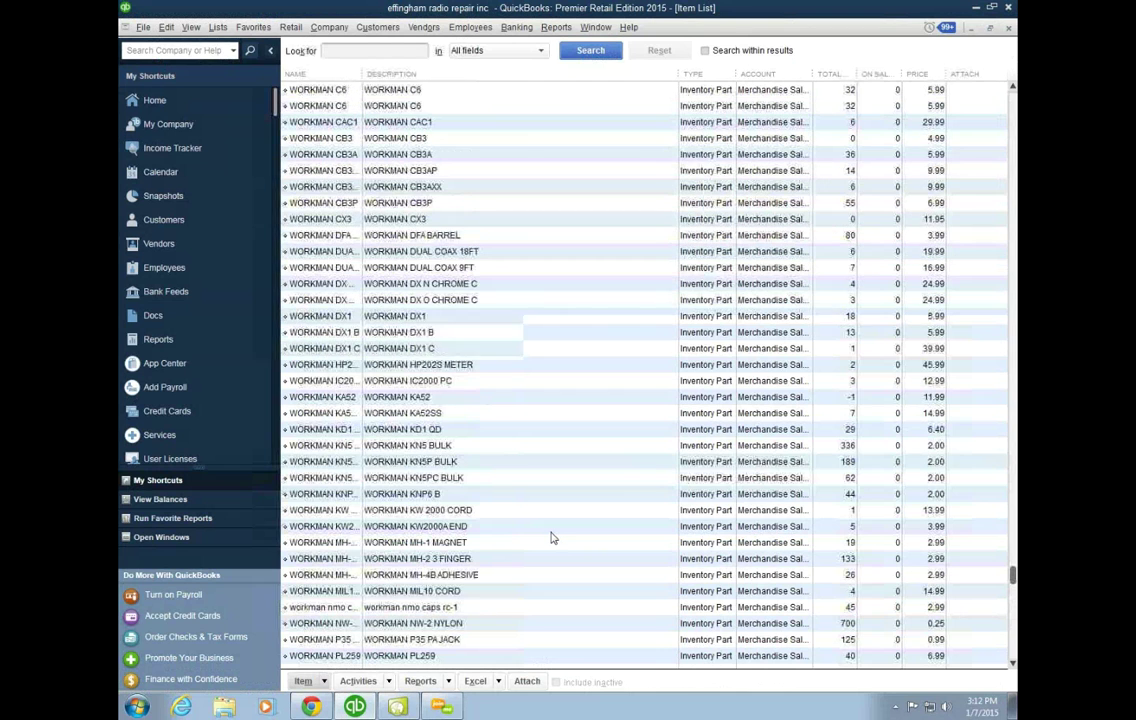
scroll(550, 538, "up", 3)
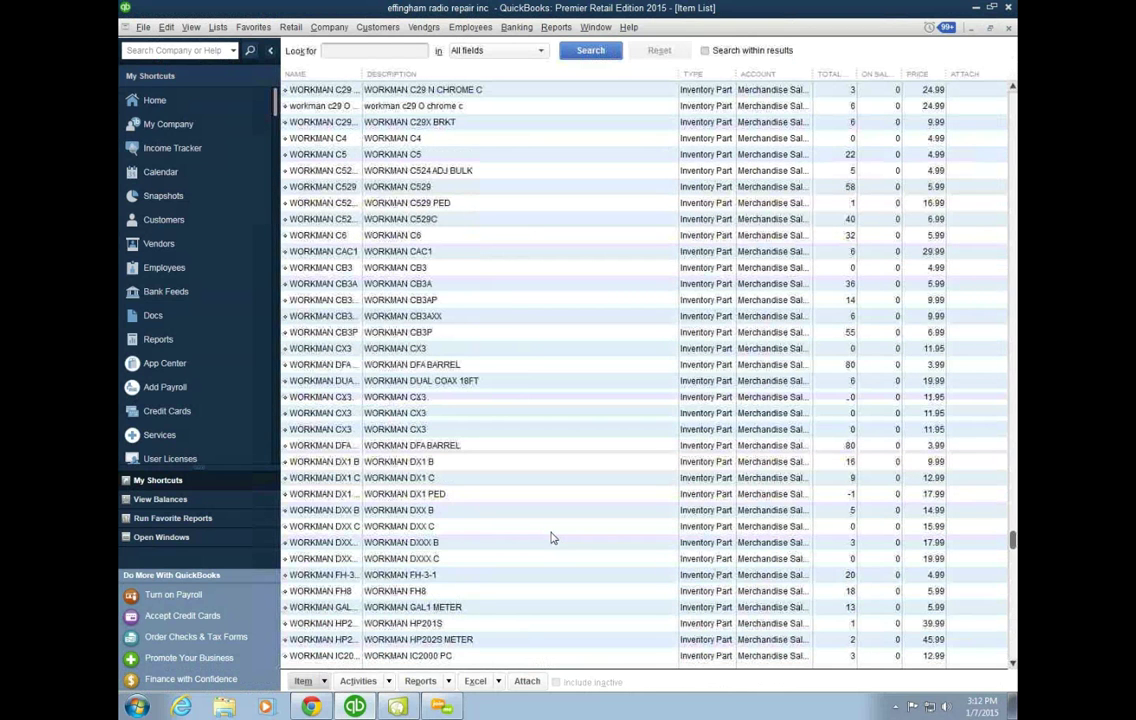
scroll(550, 538, "up", 3)
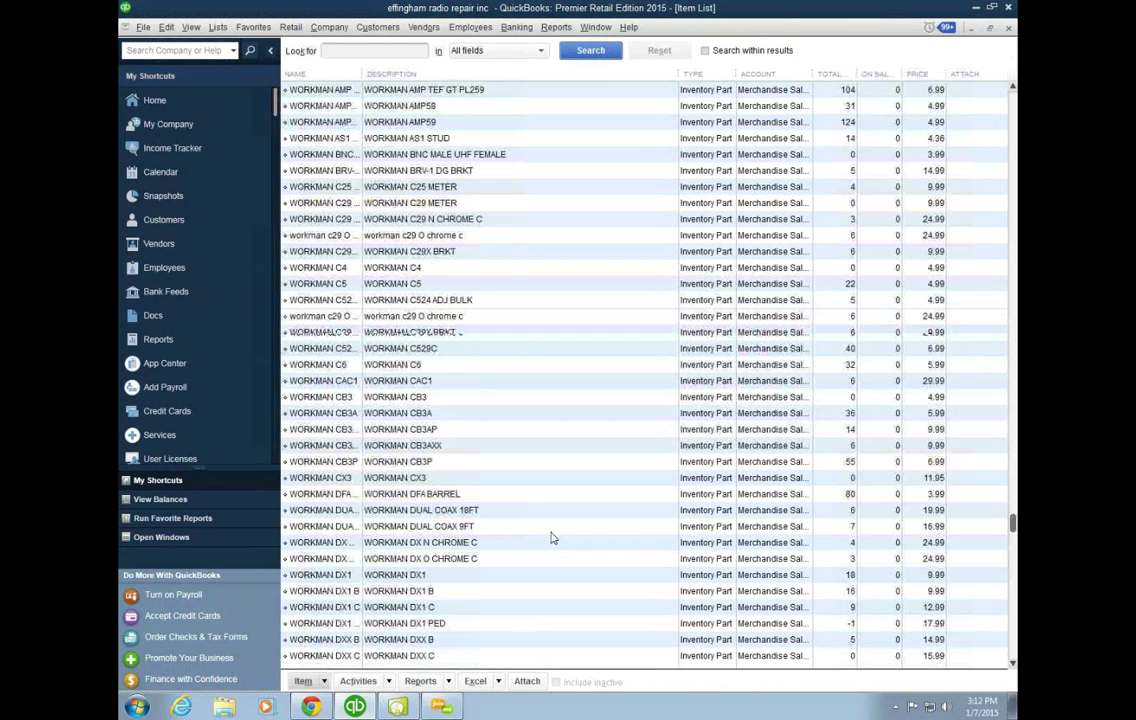
scroll(550, 538, "up", 6)
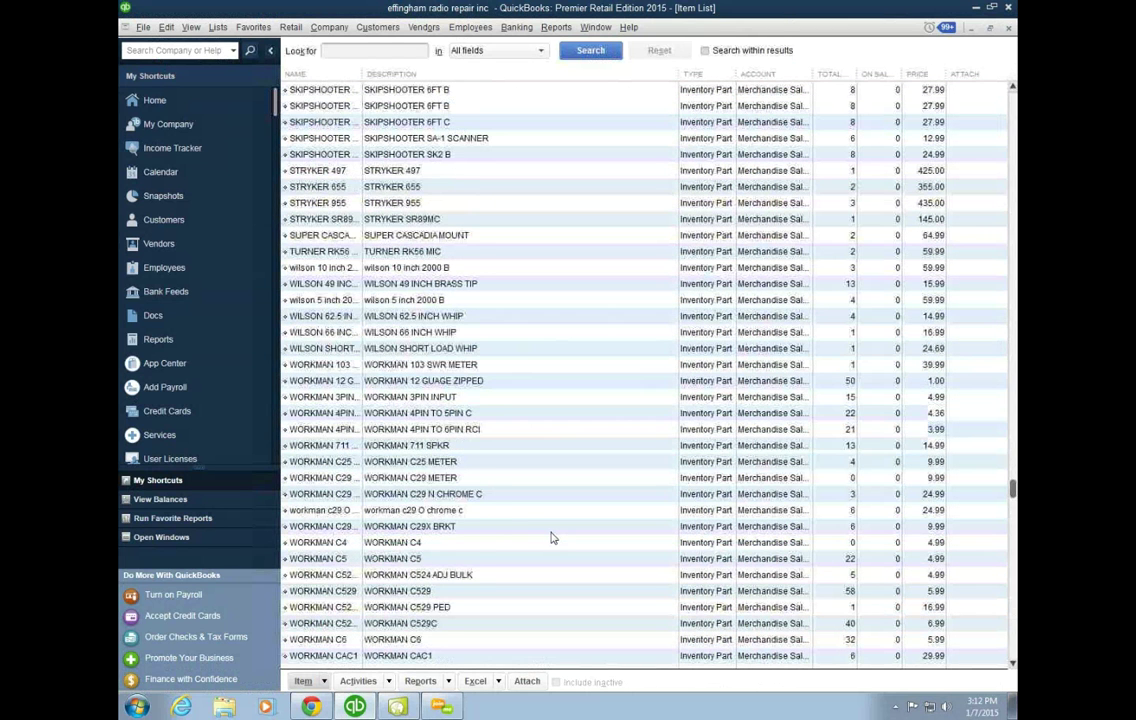
scroll(550, 538, "up", 3)
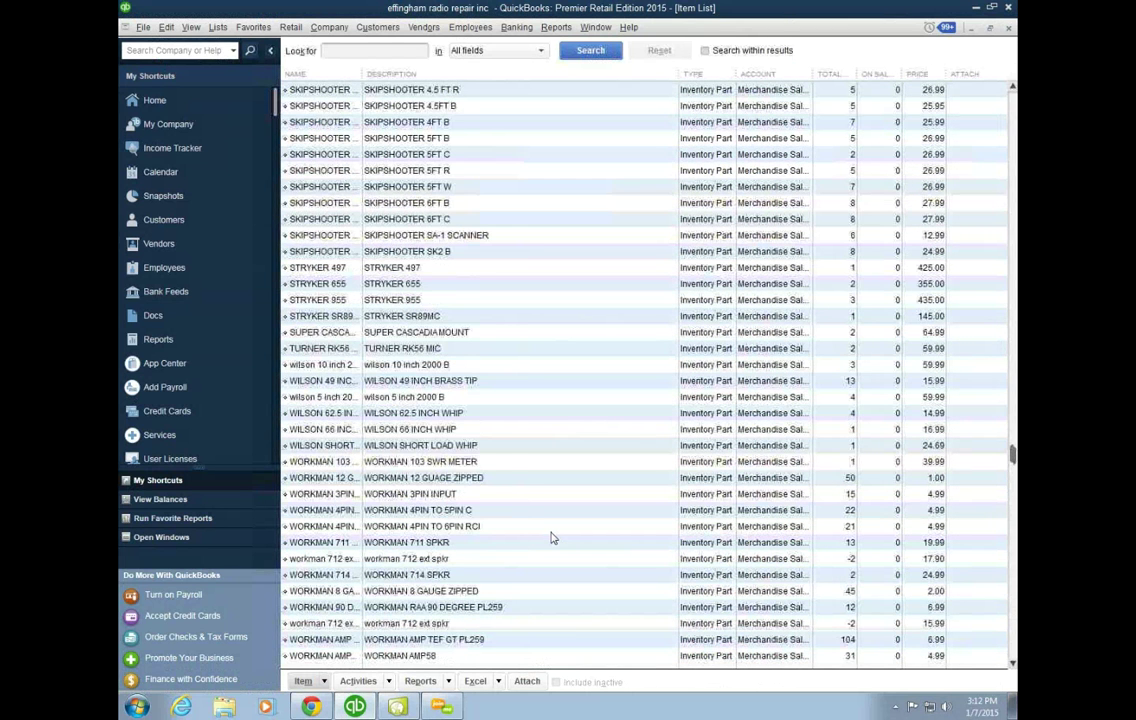
scroll(550, 538, "up", 3)
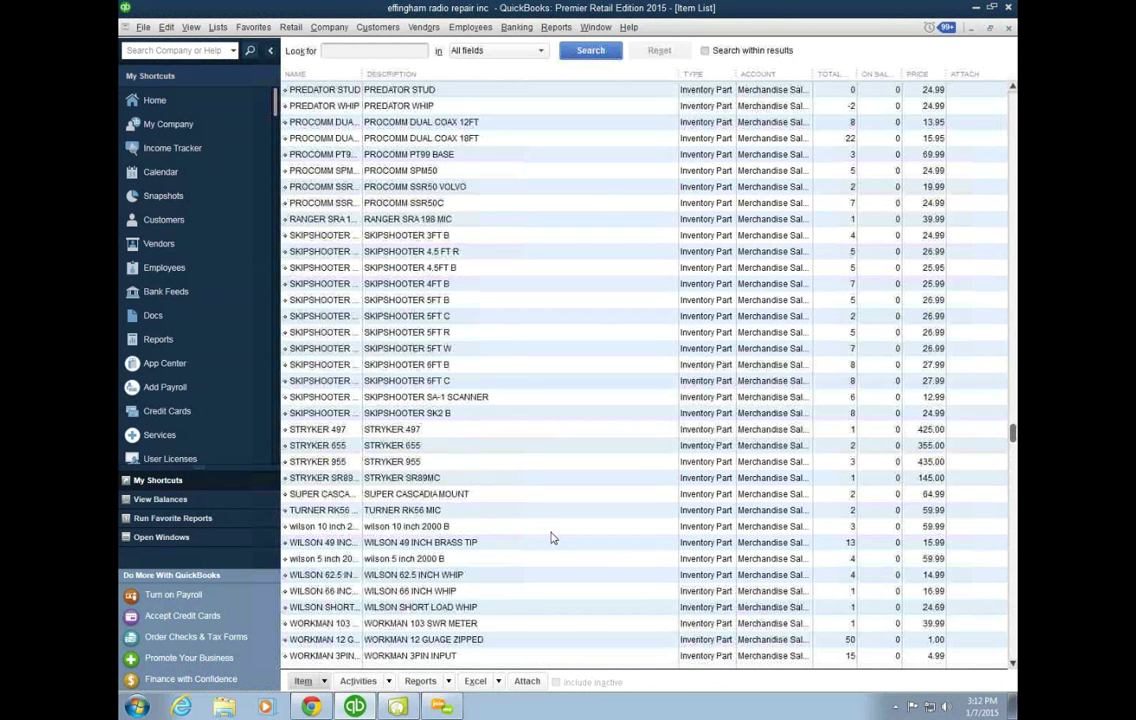
scroll(550, 538, "up", 3)
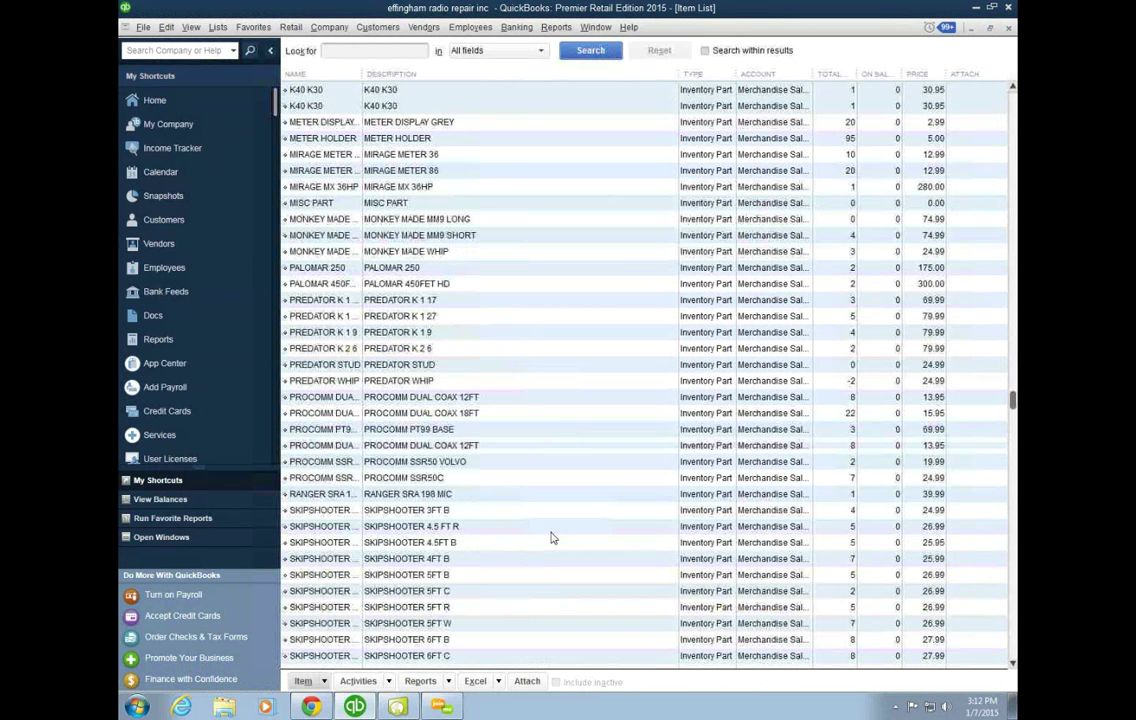
scroll(550, 538, "up", 3)
scroll(550, 538, "up", 3)
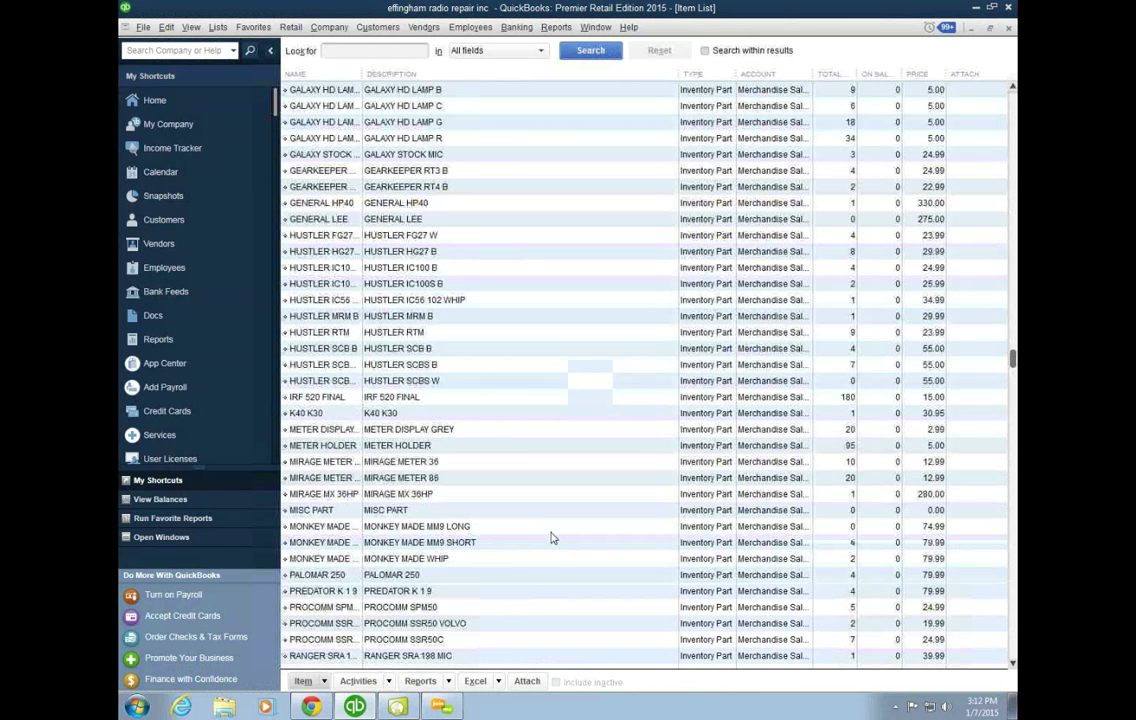
scroll(550, 538, "up", 3)
scroll(550, 538, "up", 3)
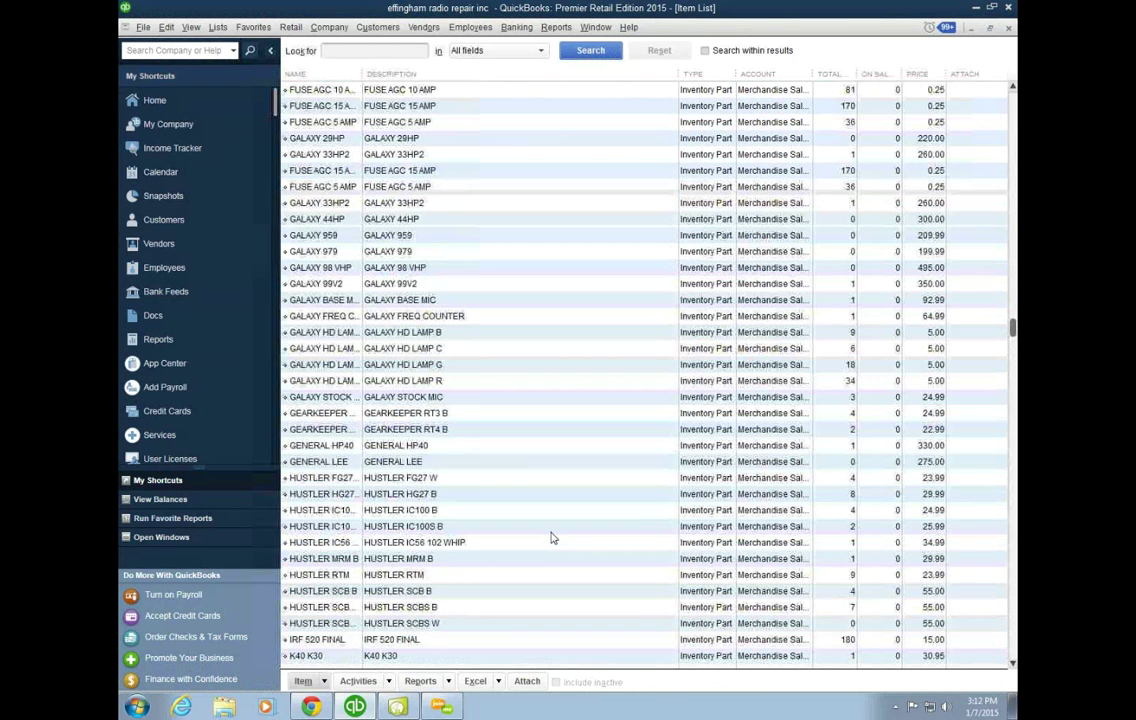
scroll(550, 538, "up", 3)
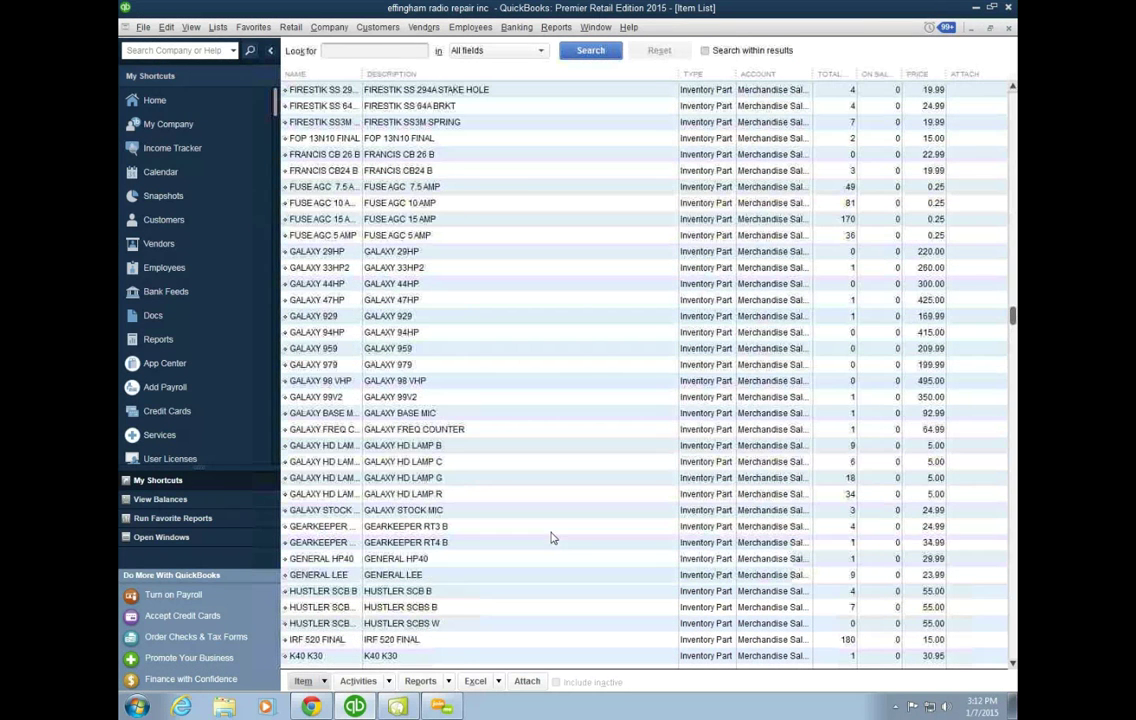
scroll(550, 538, "up", 2)
scroll(550, 538, "up", 3)
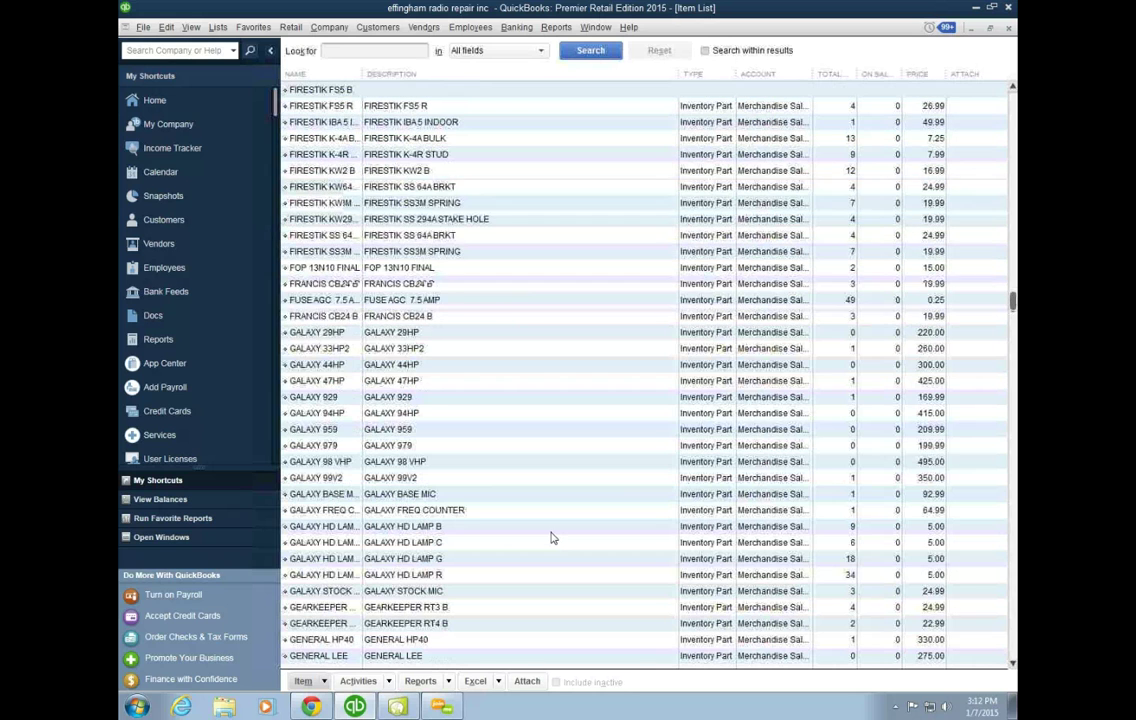
scroll(550, 538, "up", 3)
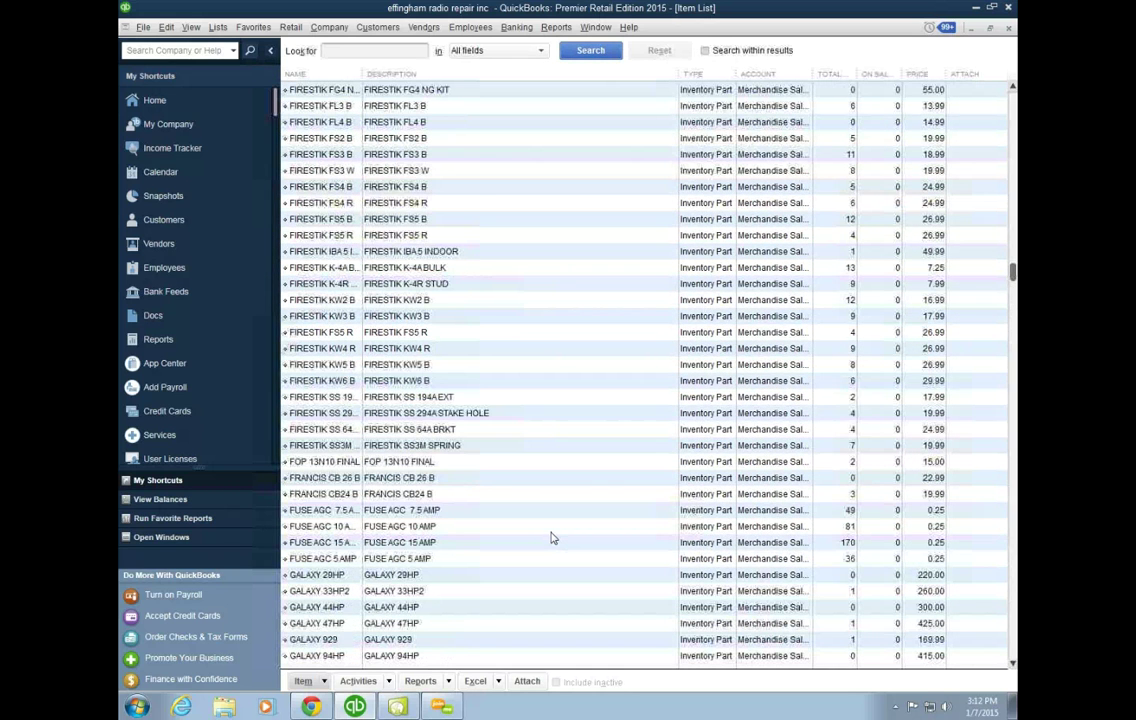
scroll(550, 538, "up", 3)
scroll(550, 538, "up", 3)
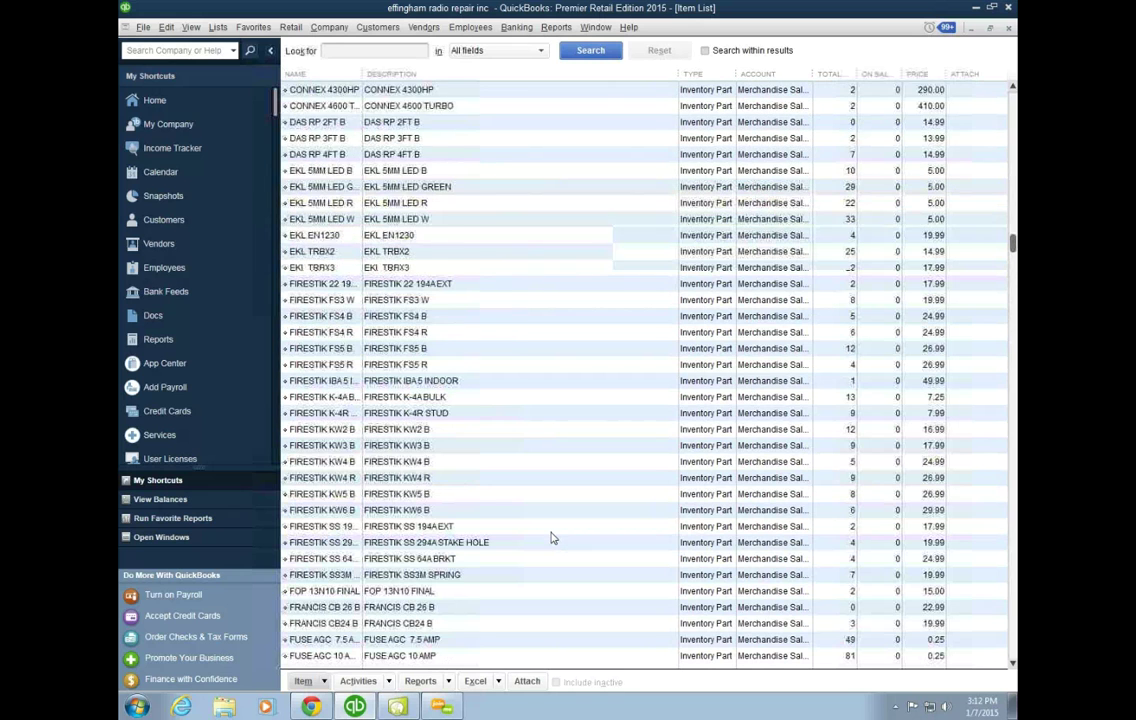
scroll(550, 538, "up", 3)
scroll(550, 538, "up", 4)
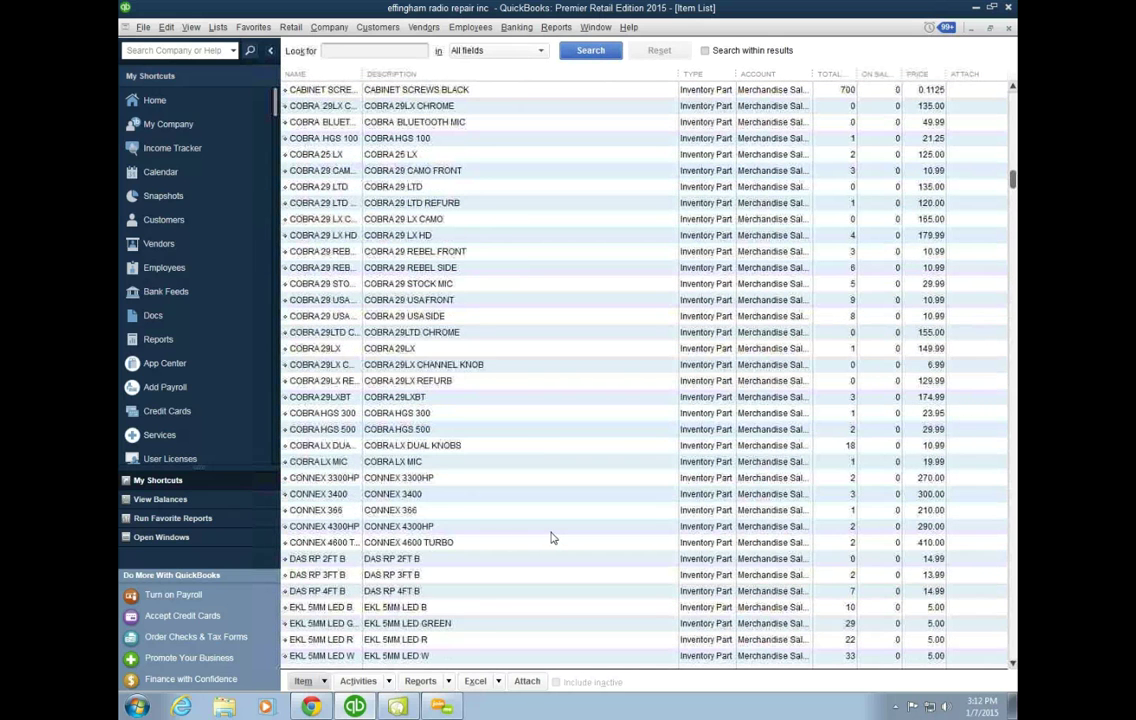
scroll(554, 538, "up", 3)
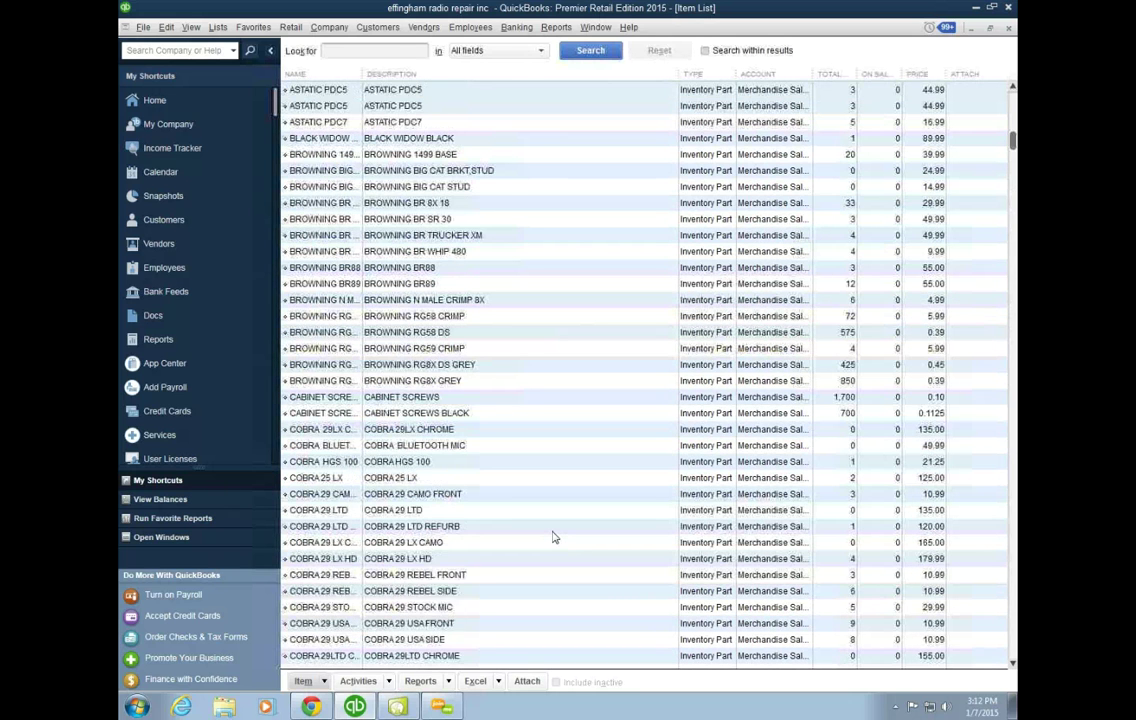
scroll(554, 538, "up", 2)
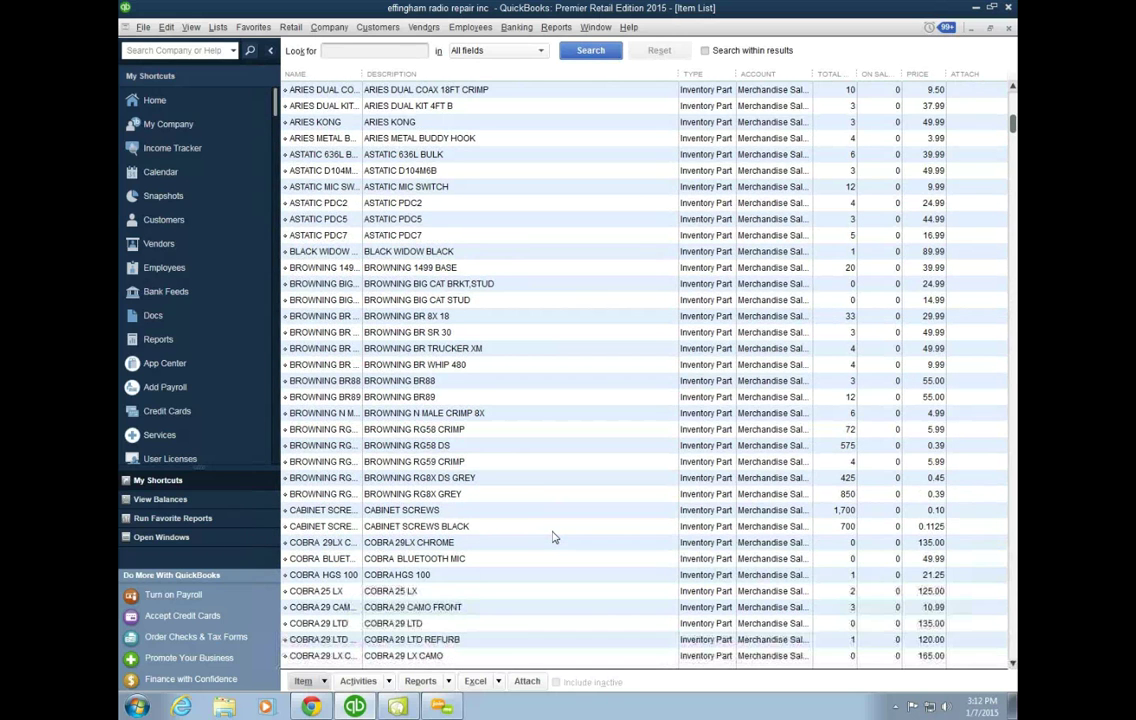
scroll(554, 538, "up", 3)
scroll(554, 538, "up", 1)
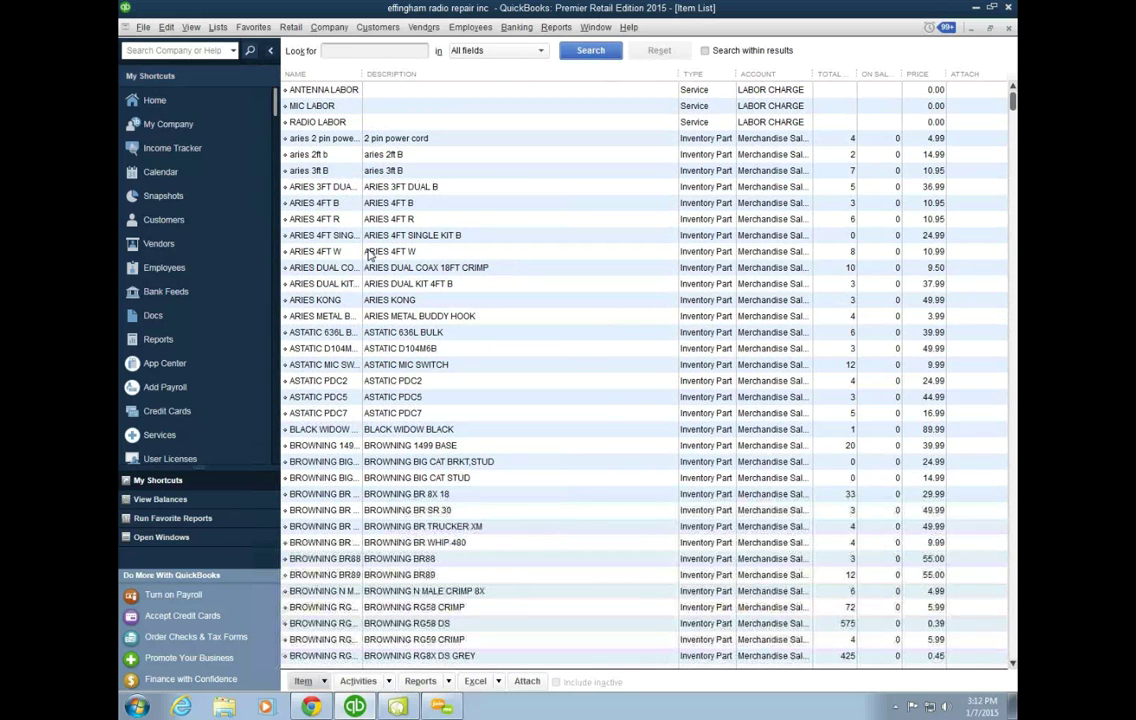
left_click(447, 205)
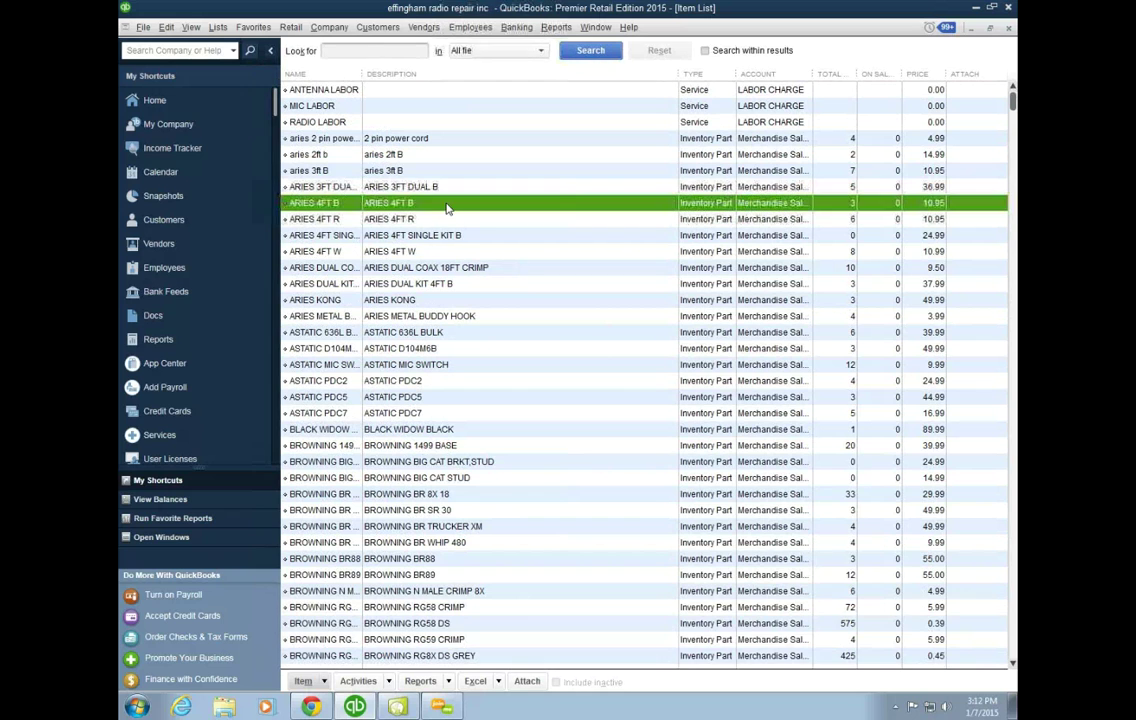
Step: Run Update Selected for Teapplix in Web Connector, submitting 1 more order successfully
left_click(397, 707)
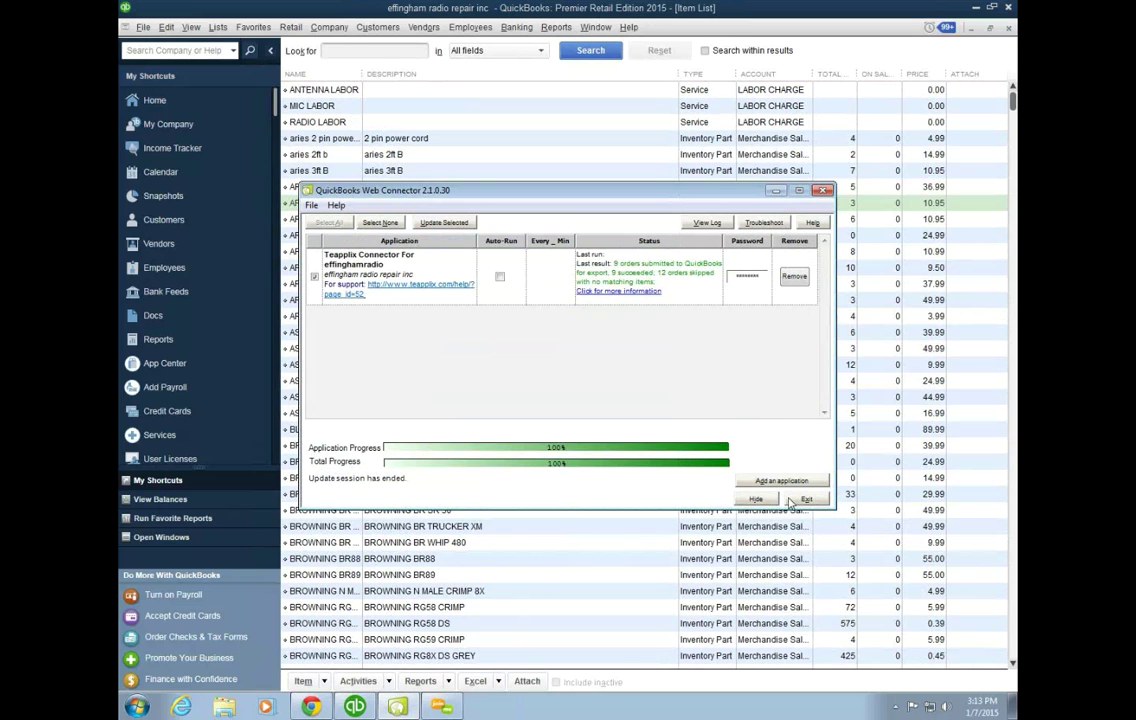
left_click(452, 222)
Step: Close Web Connector and verify ARIES 4FT B now shows 1 on hand
left_click(820, 55)
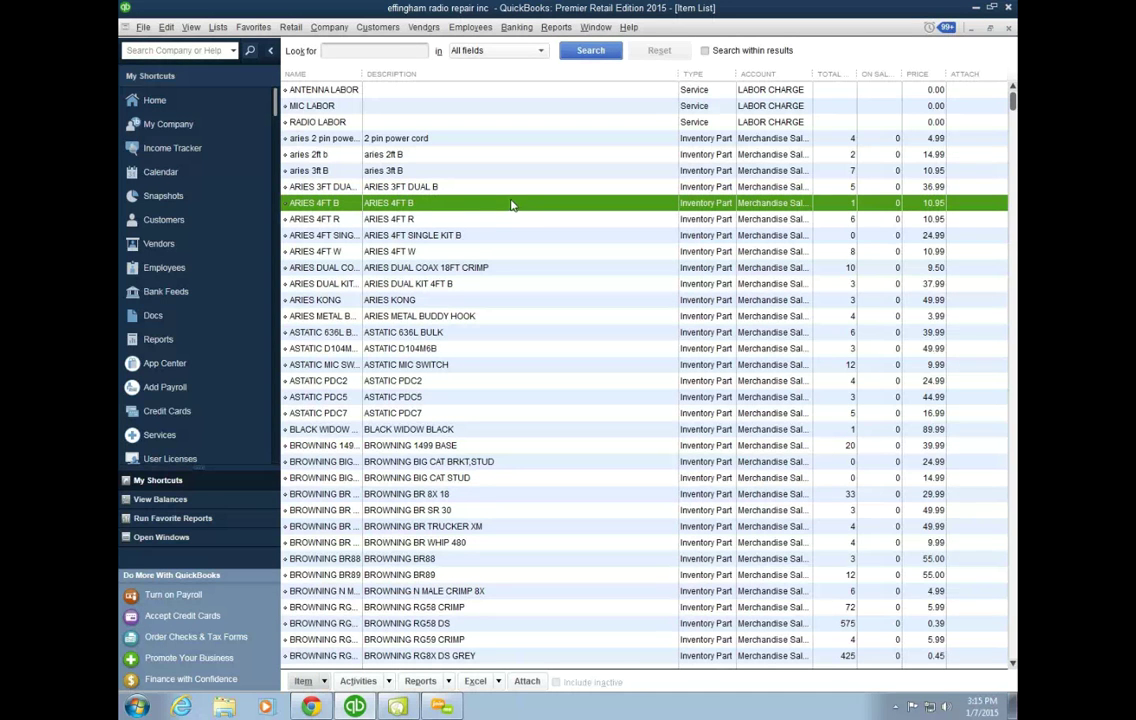
left_click(373, 29)
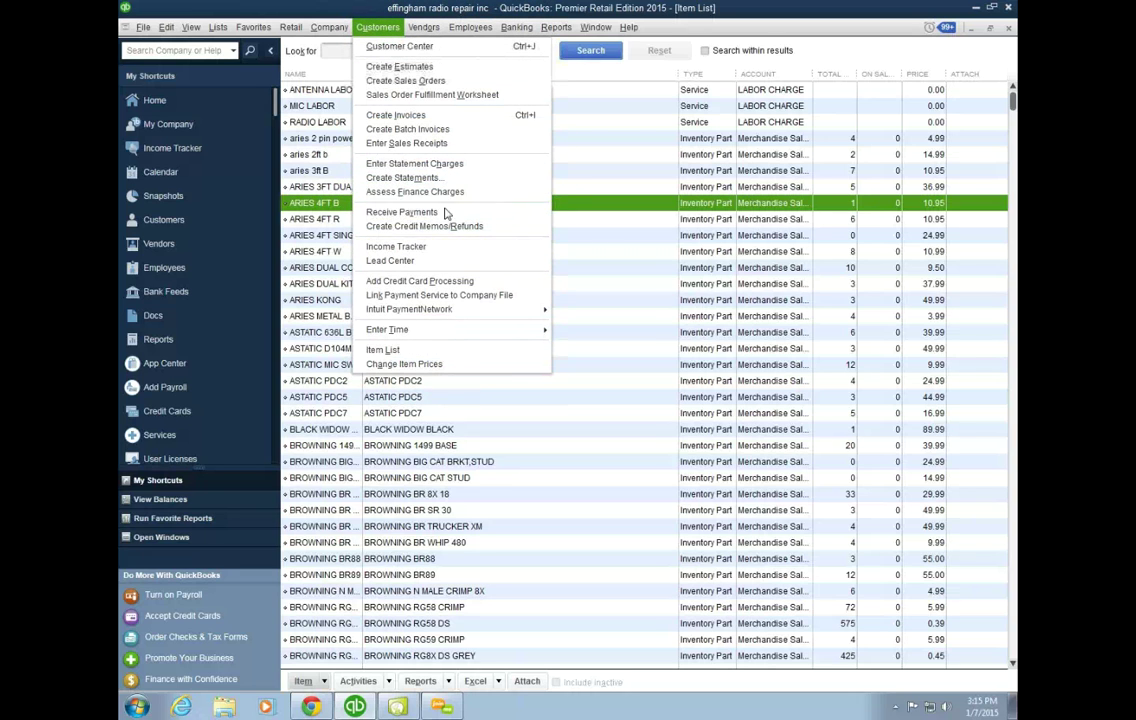
Step: Open Enter Sales Receipts and page back from receipt #19 to #12, checking Non tax codes
left_click(450, 144)
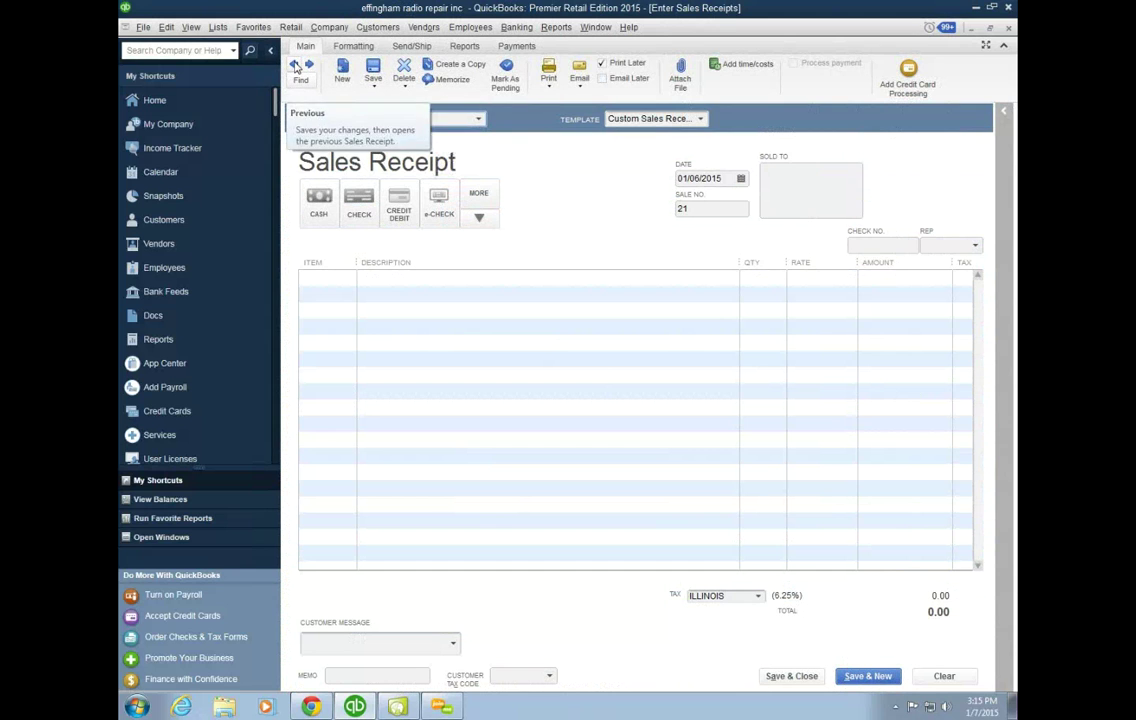
left_click(295, 65)
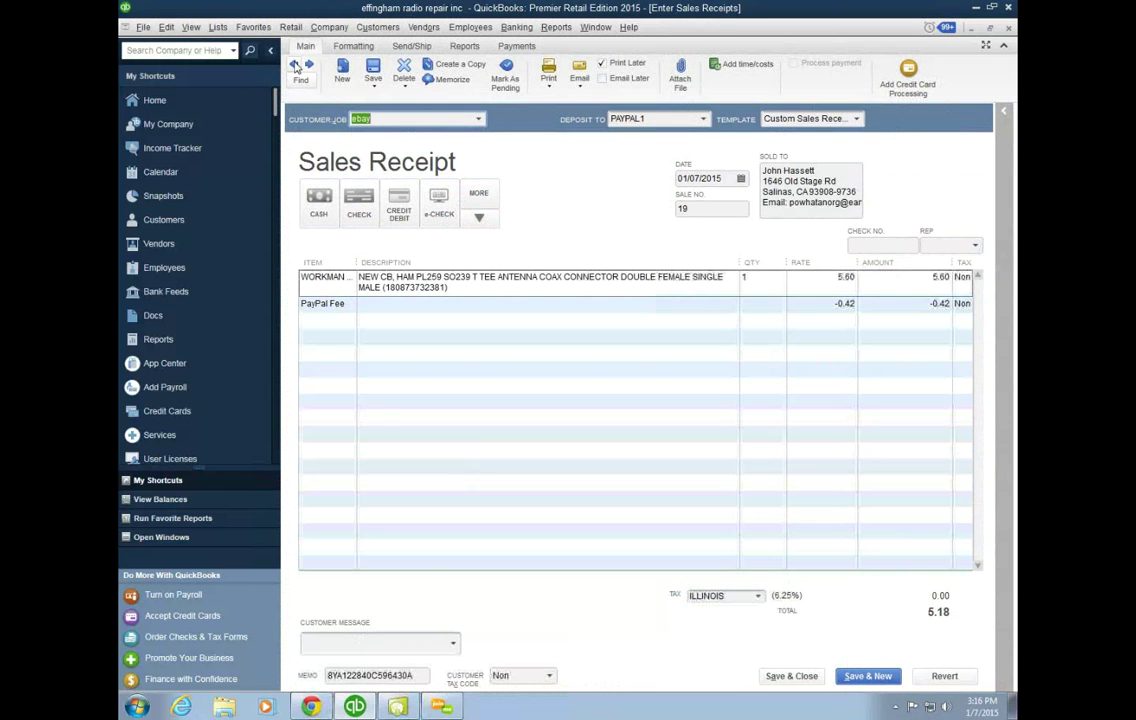
left_click(295, 65)
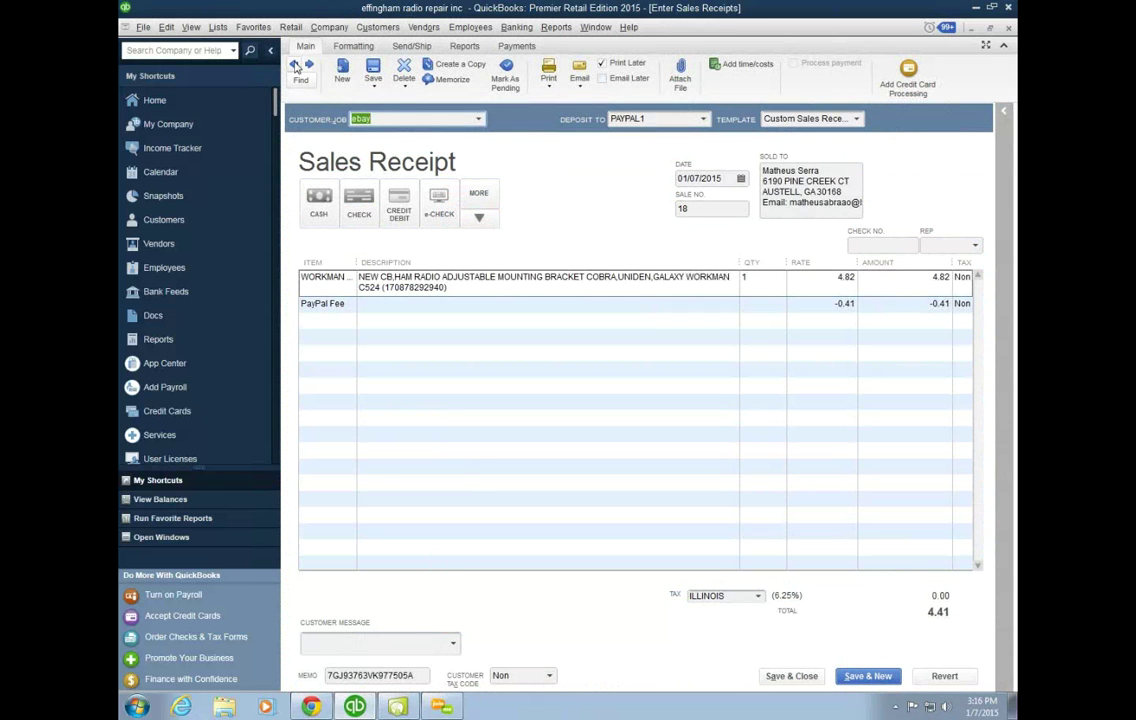
left_click(295, 65)
left_click(295, 65)
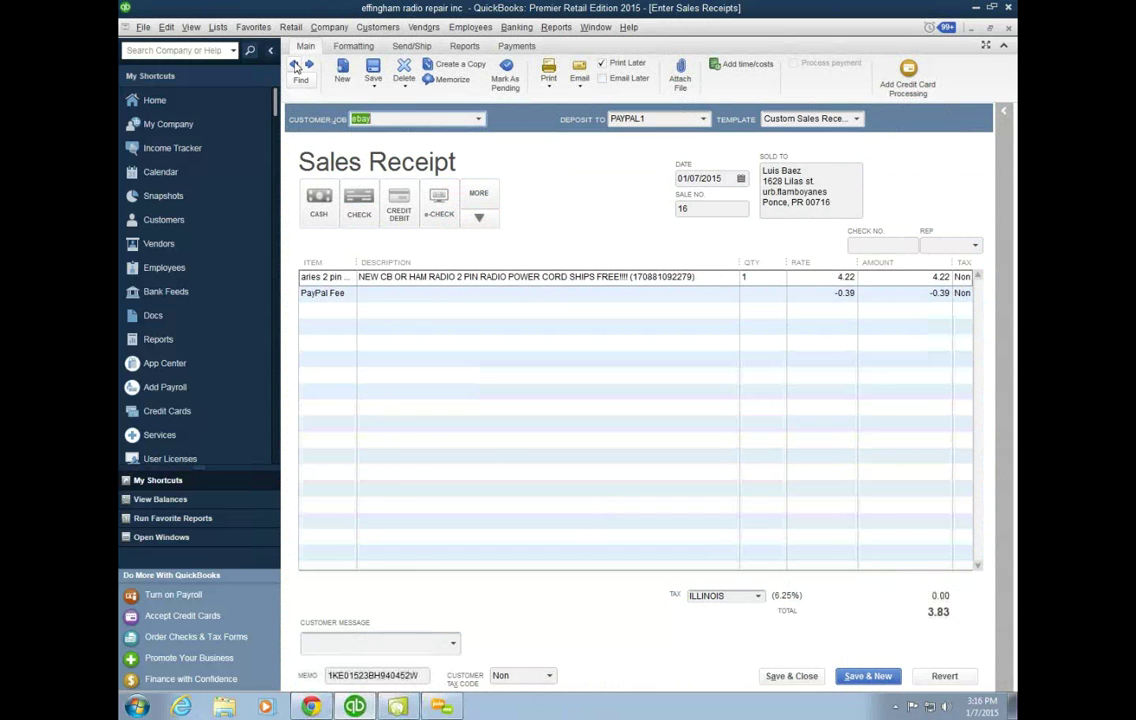
left_click(295, 65)
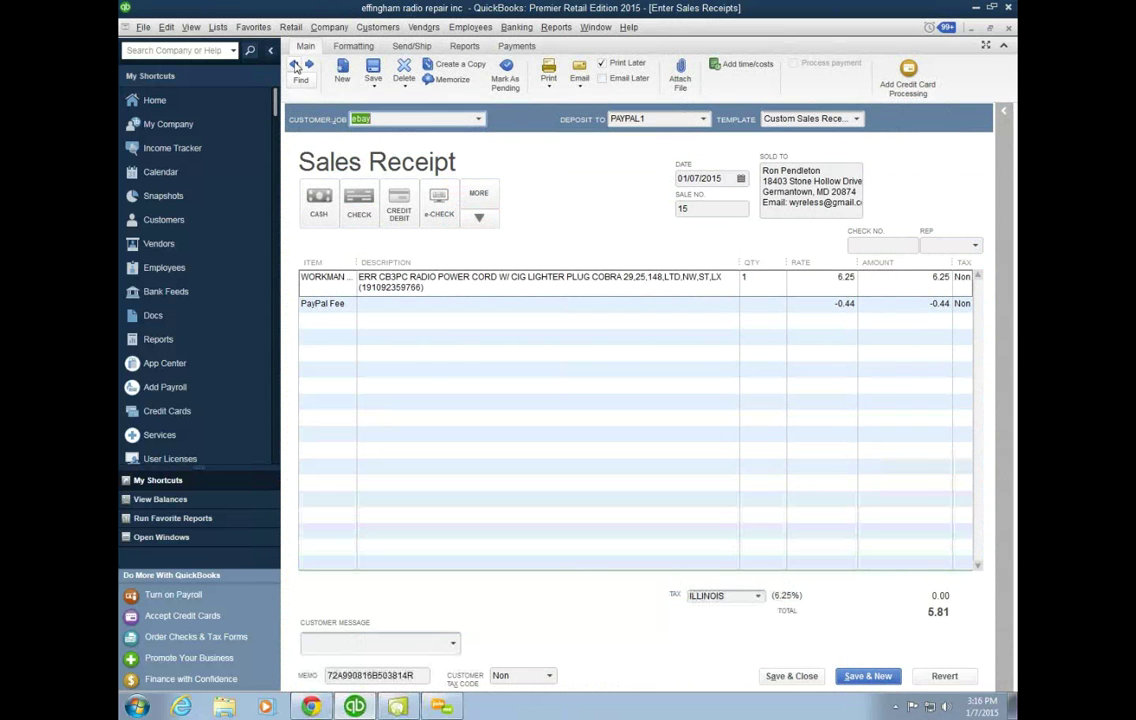
left_click(295, 65)
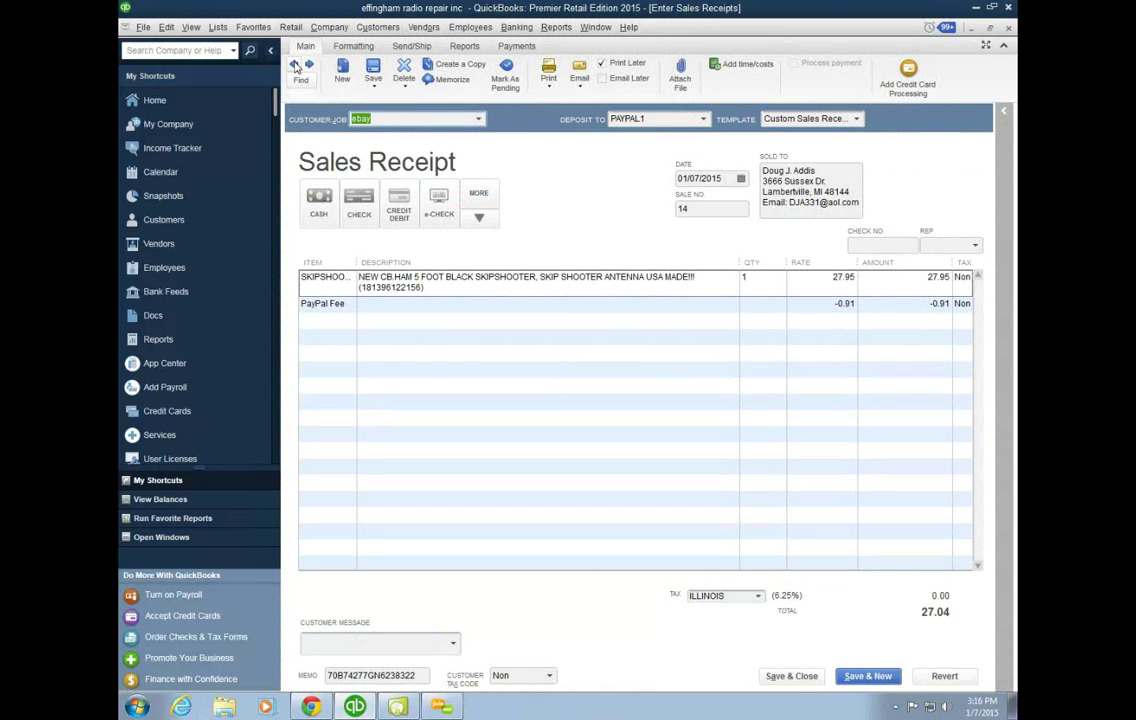
left_click(295, 65)
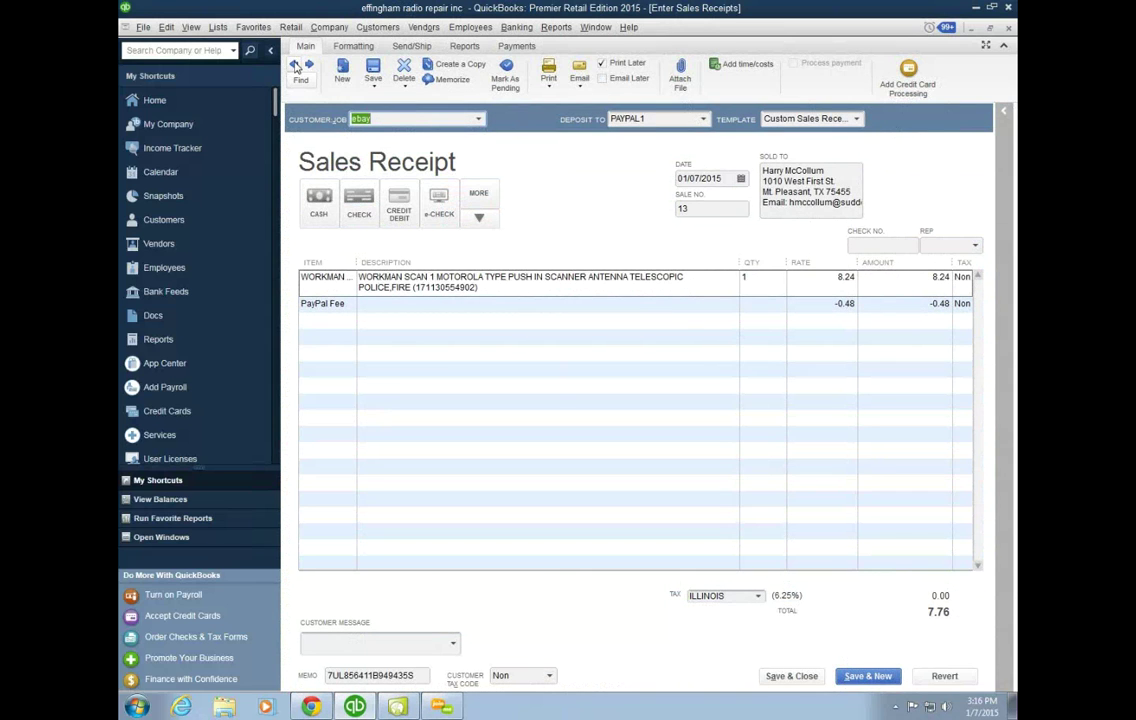
left_click(295, 65)
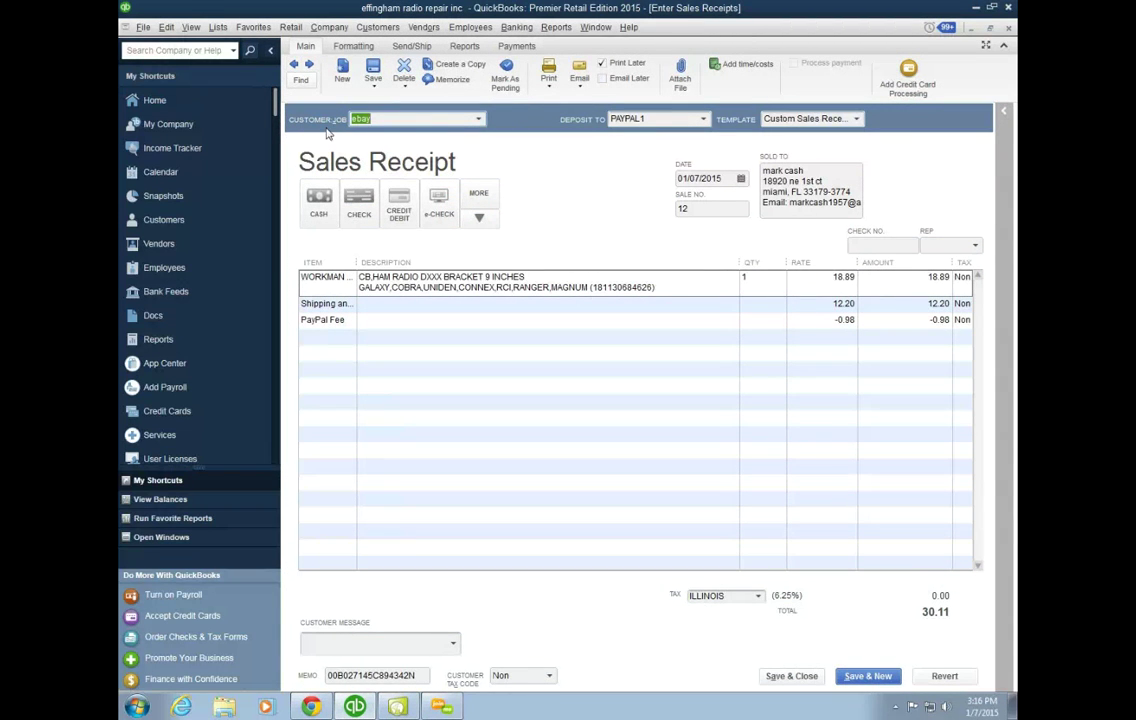
Step: Page back through the eBay sales receipts from #10 to #7 and earlier, checking tax codes
left_click(296, 65)
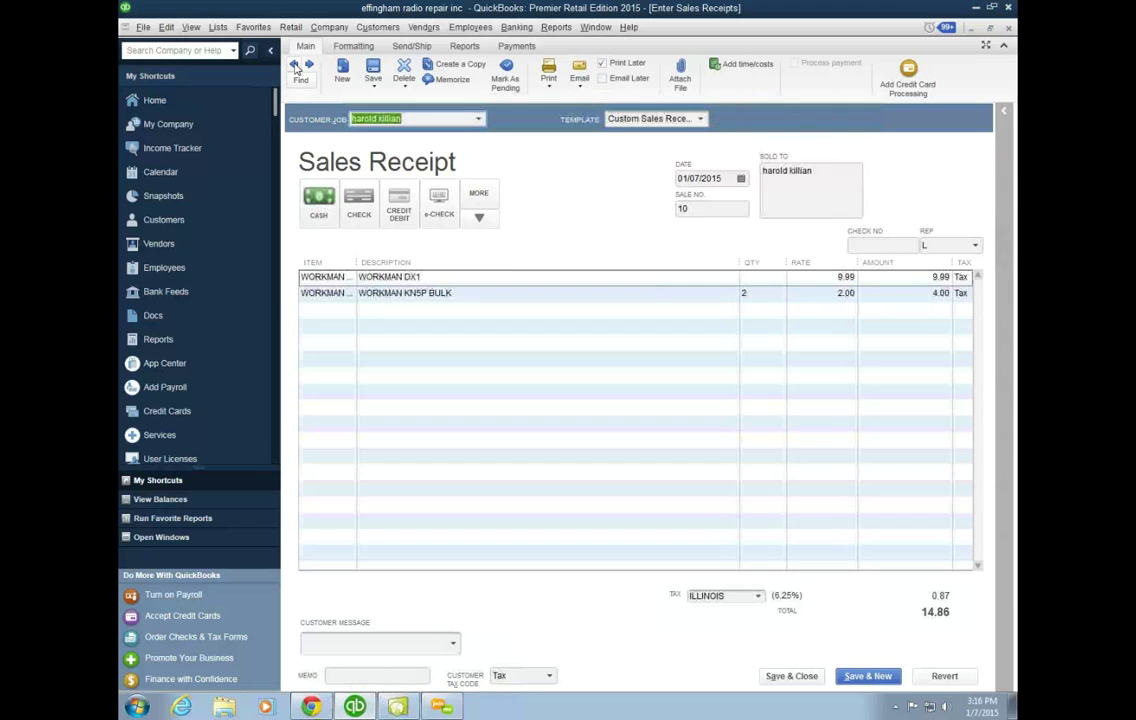
left_click(296, 65)
left_click(296, 65)
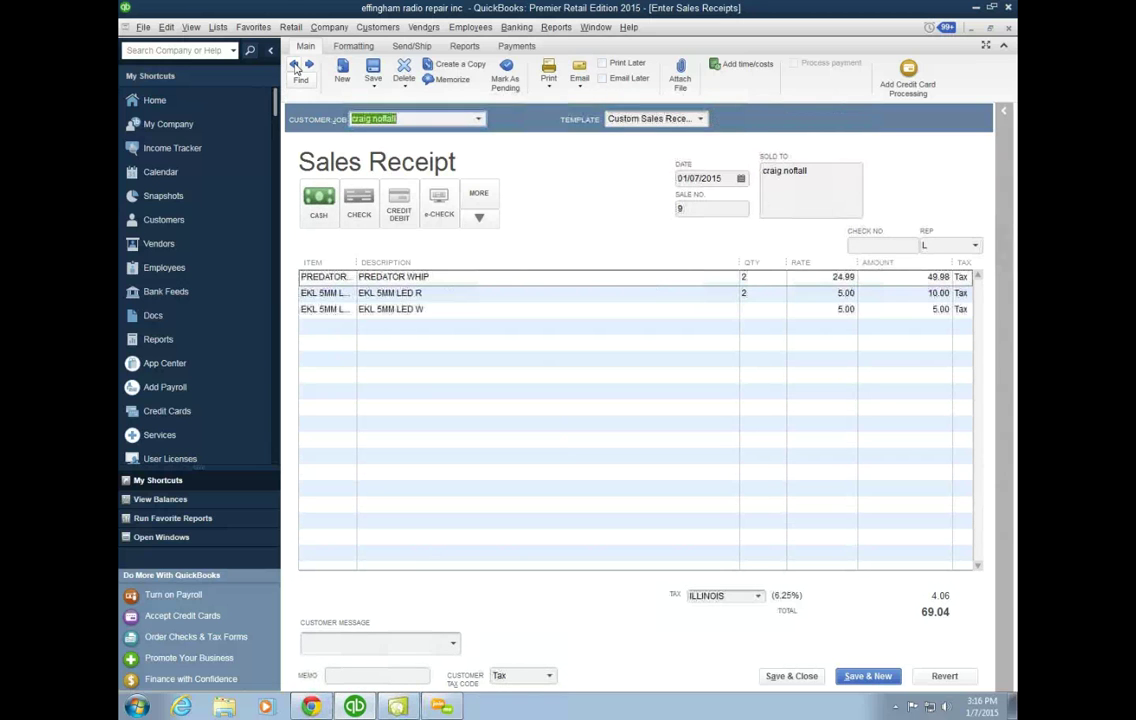
left_click(296, 65)
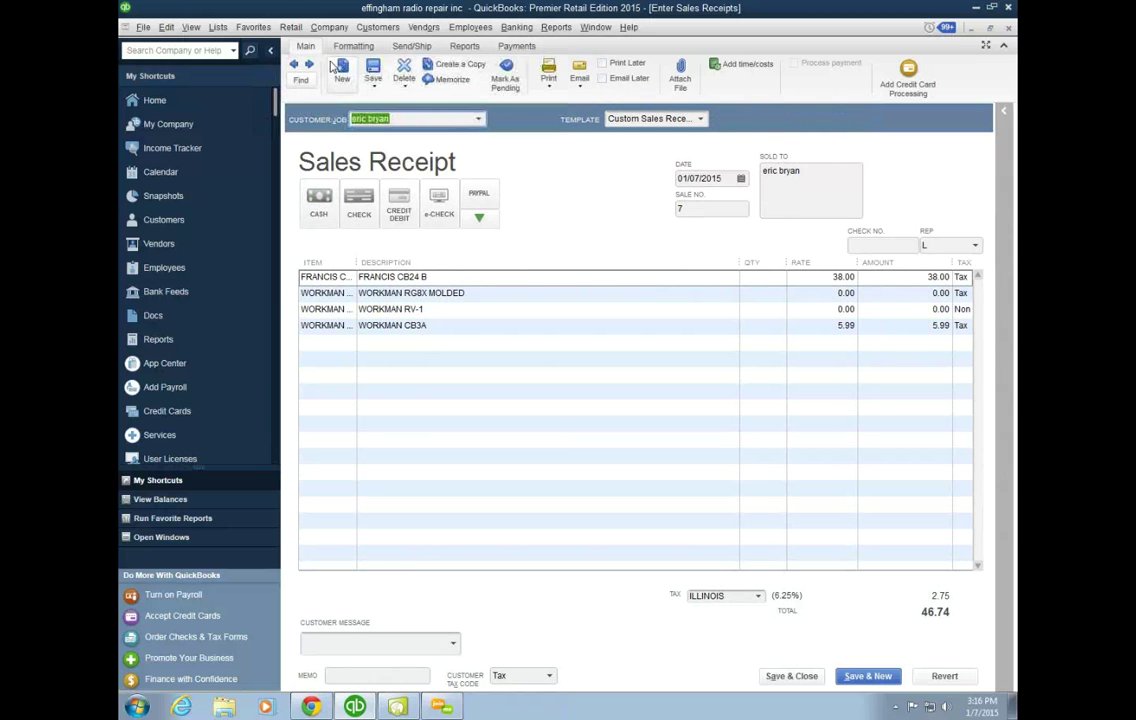
left_click(311, 66)
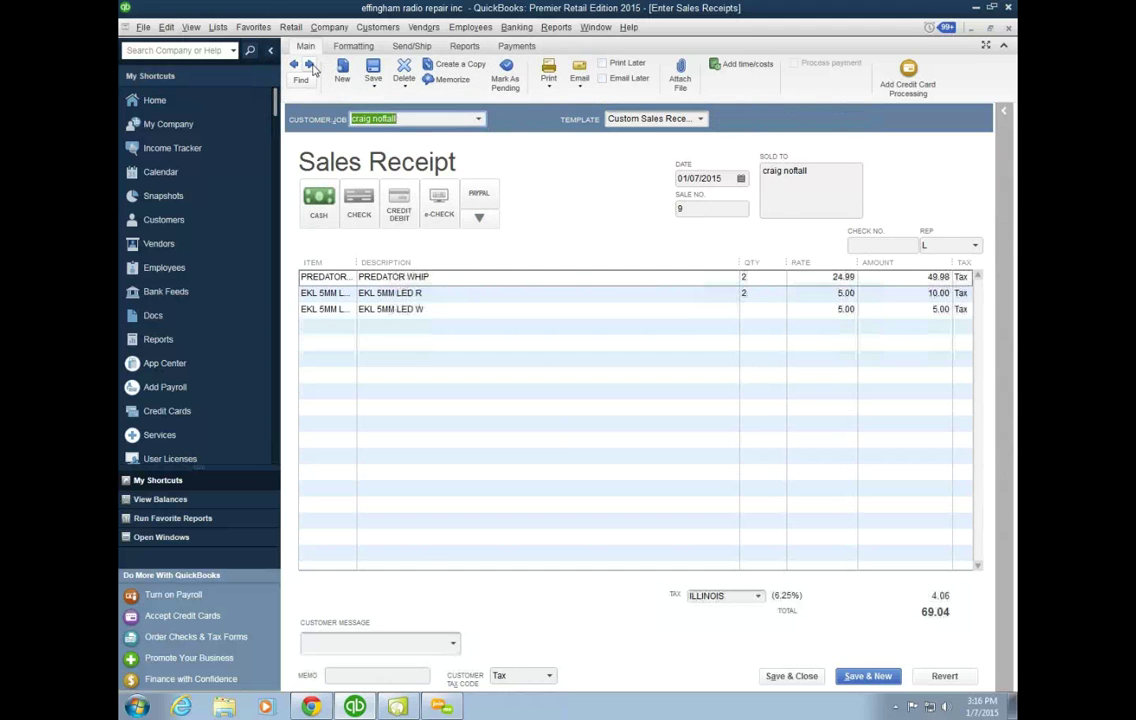
left_click(296, 66)
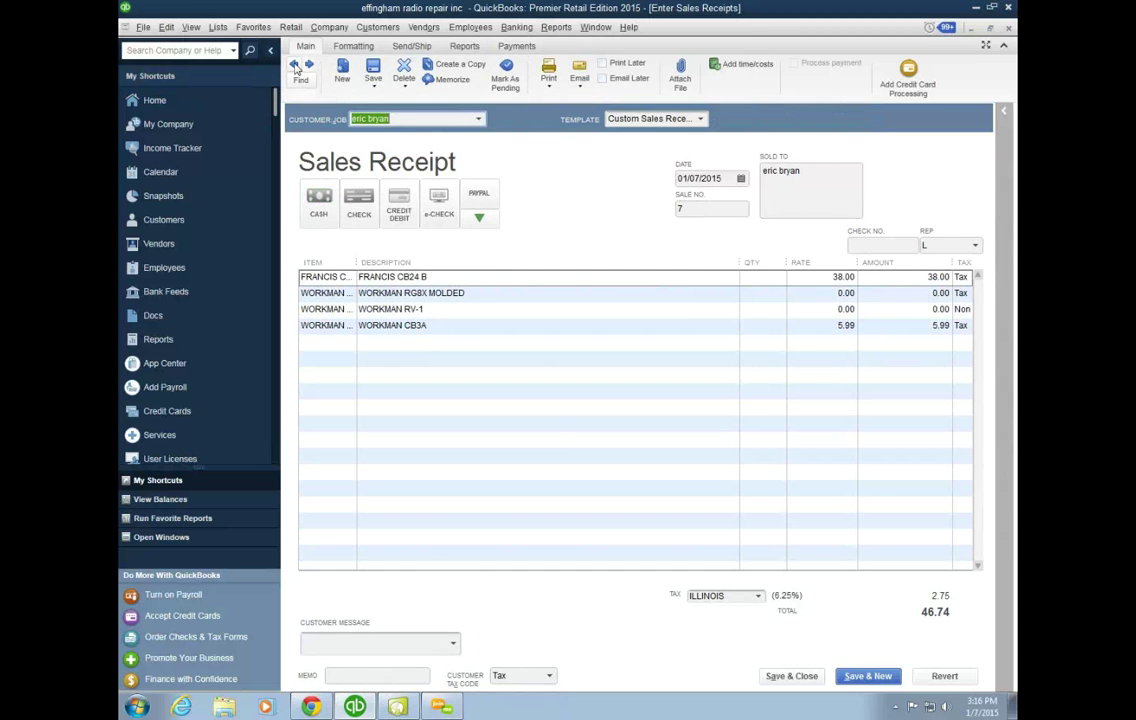
left_click(296, 66)
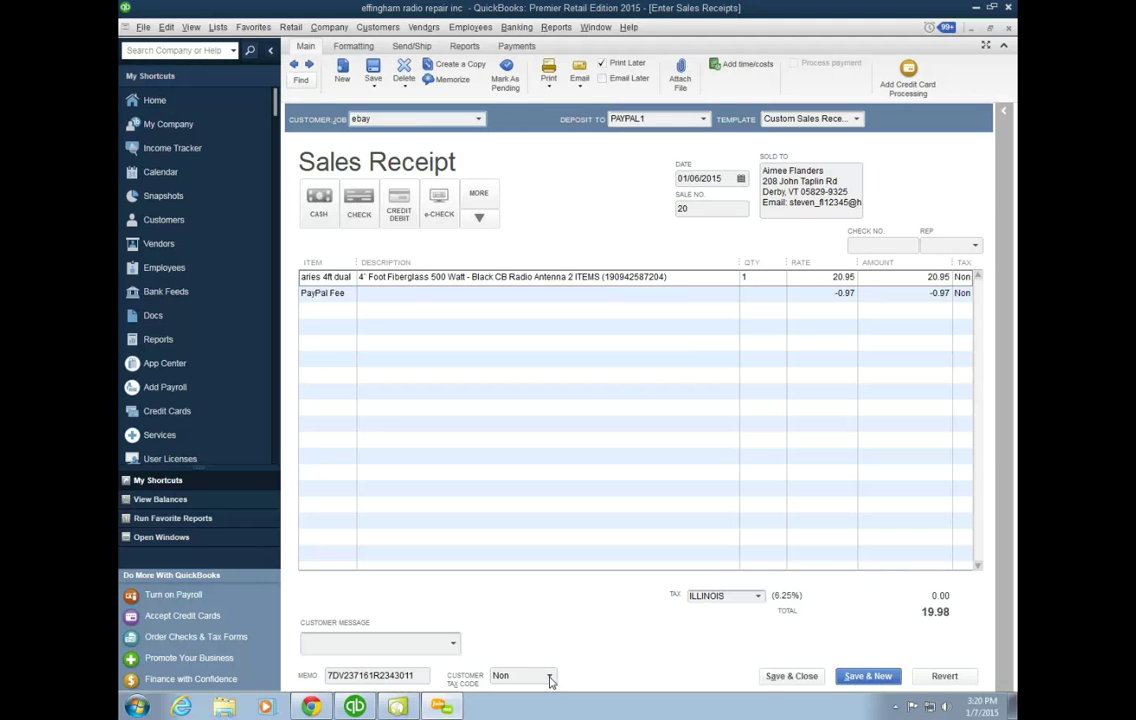
left_click(550, 678)
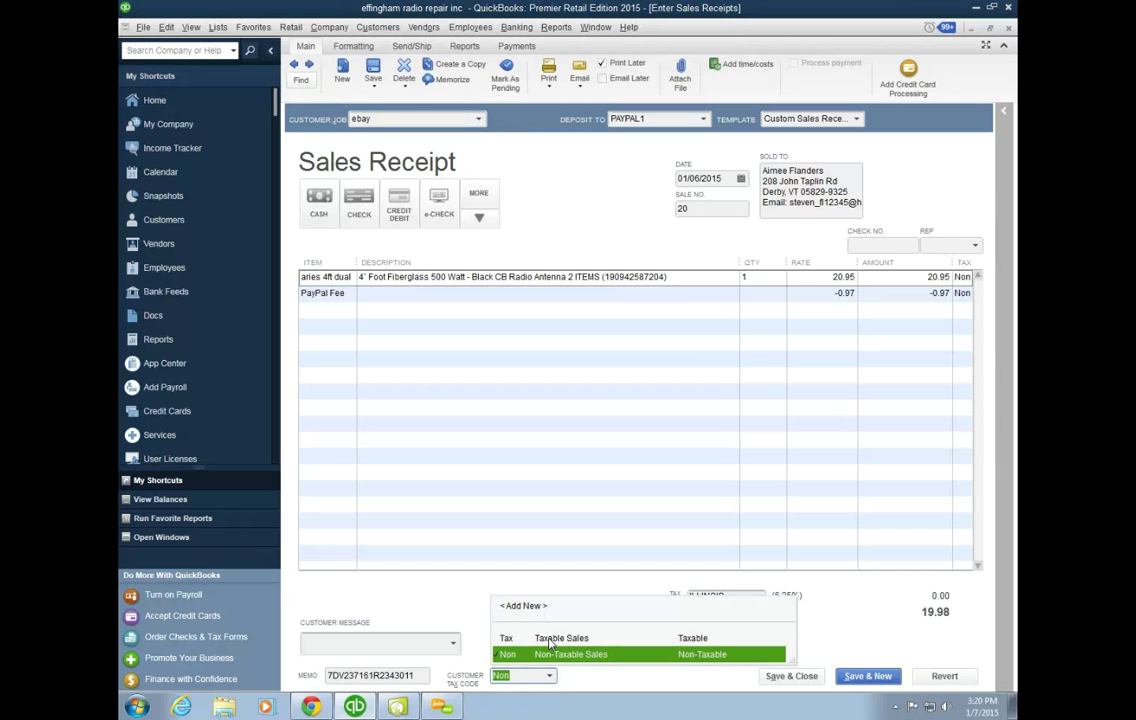
left_click(549, 640)
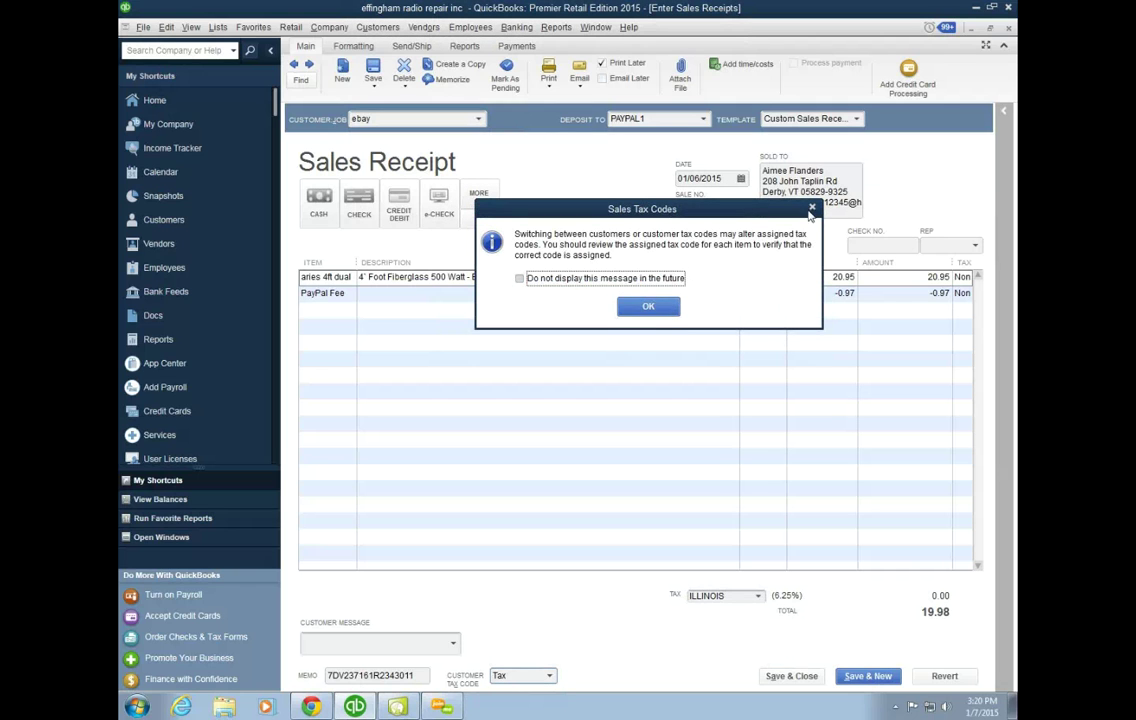
left_click(668, 309)
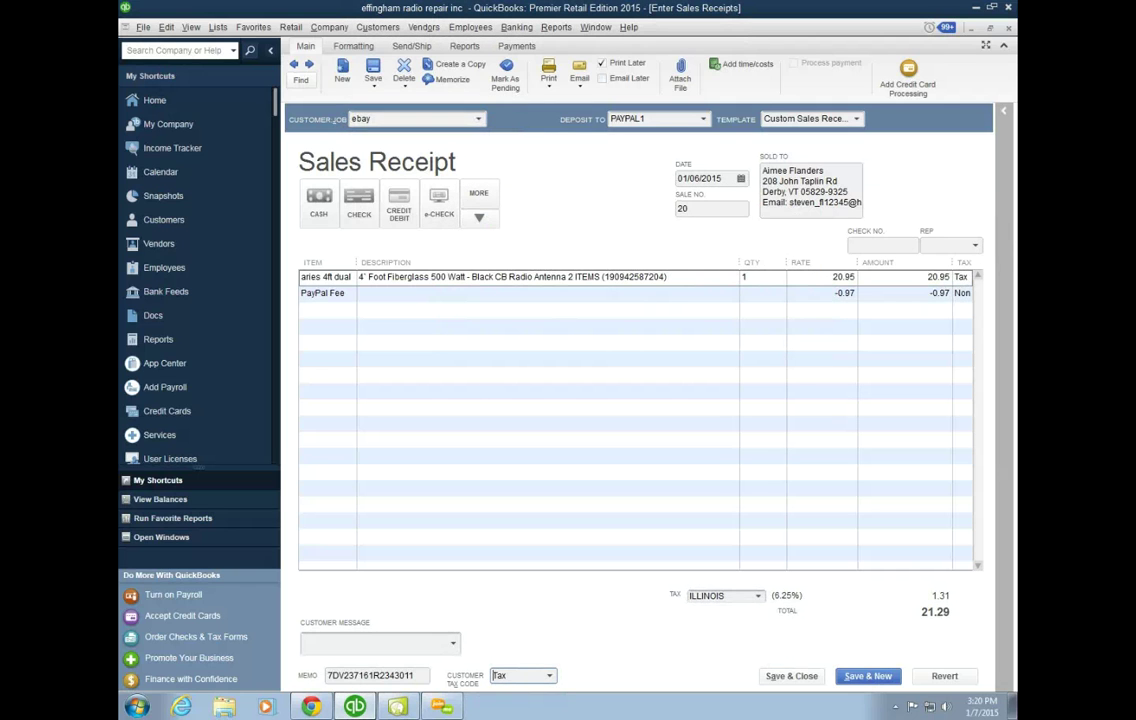
left_click(549, 675)
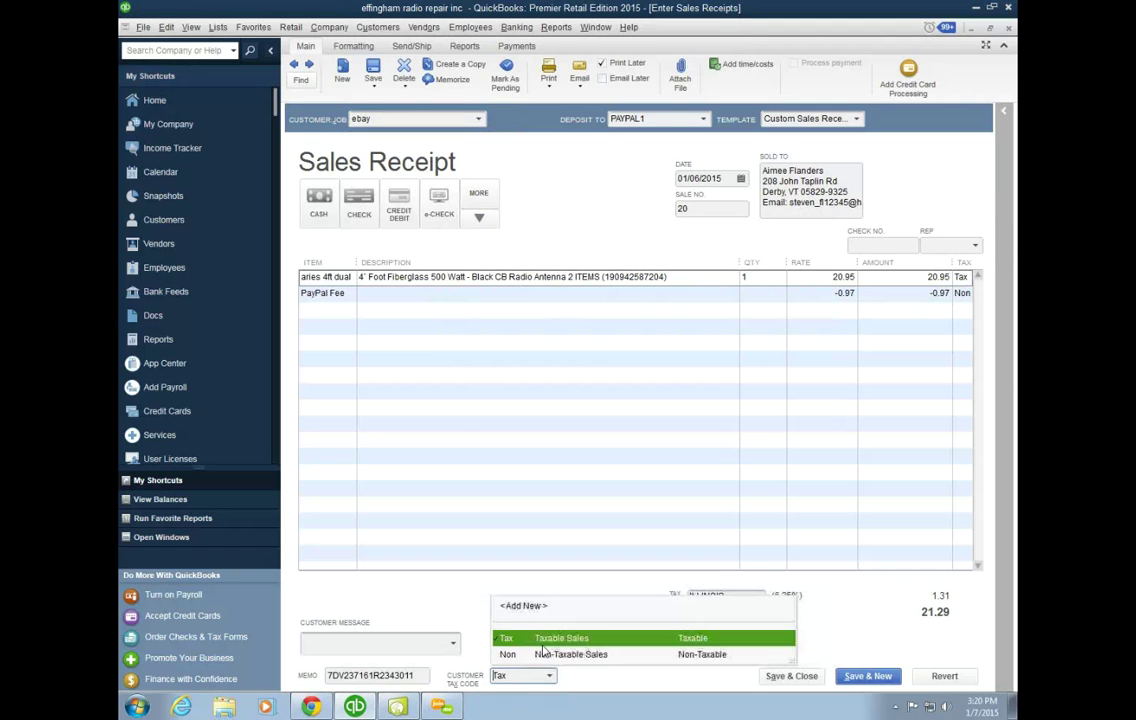
left_click(540, 657)
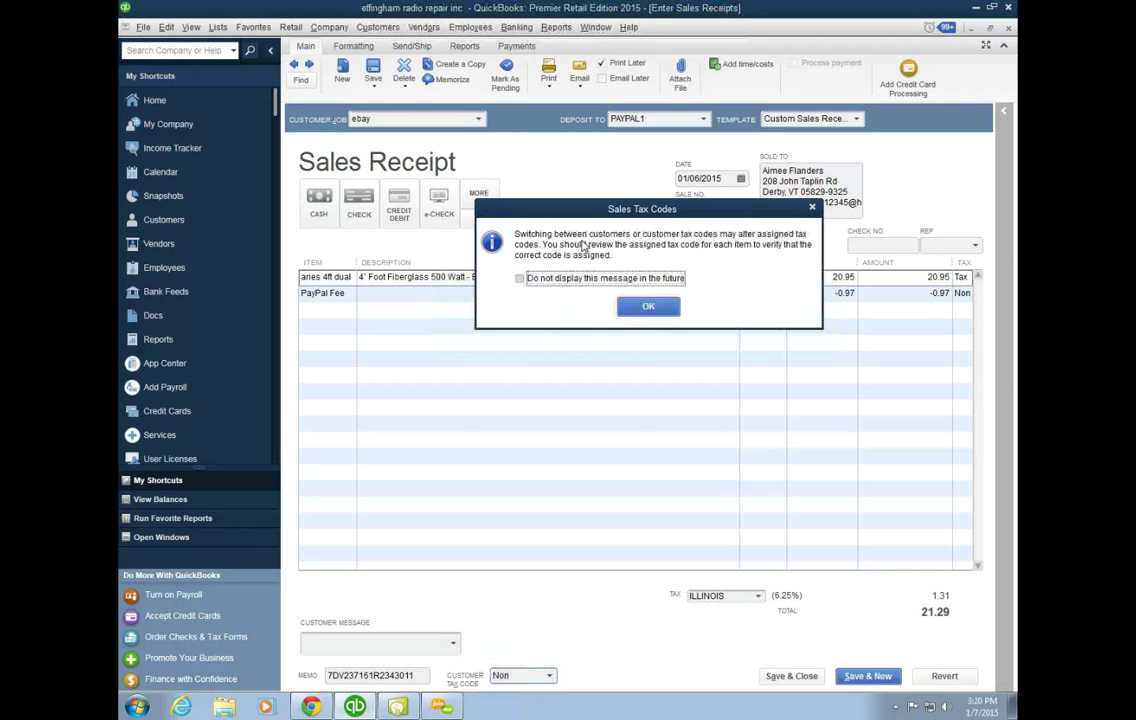
left_click(643, 308)
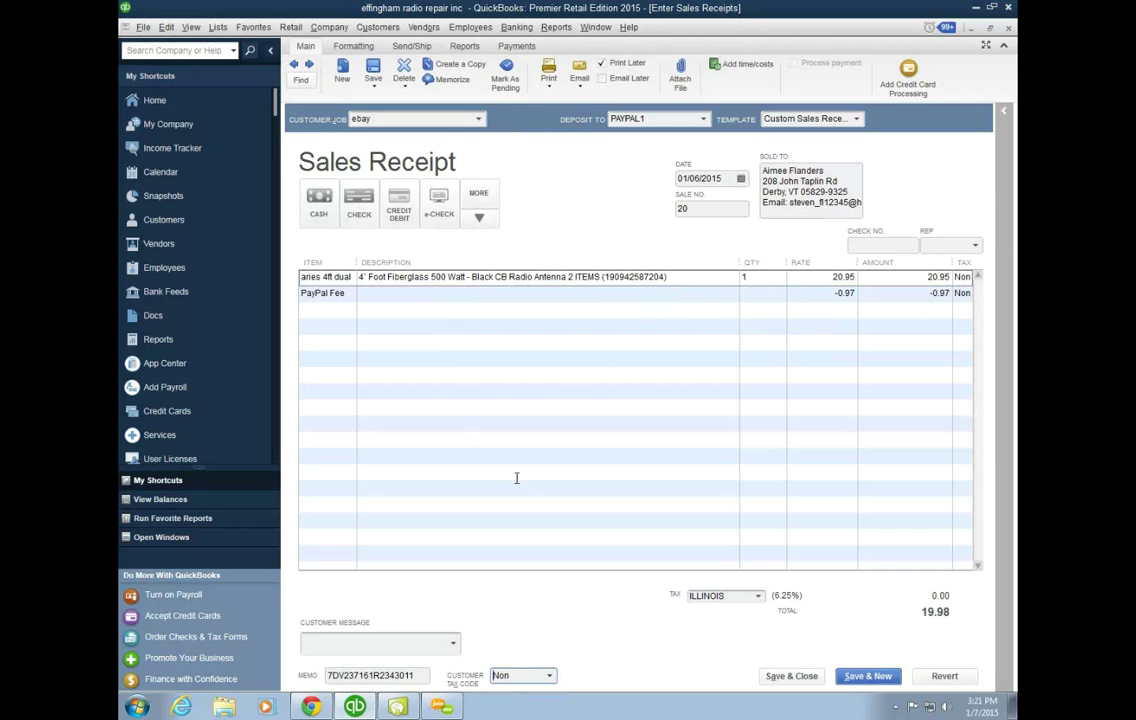
left_click(548, 677)
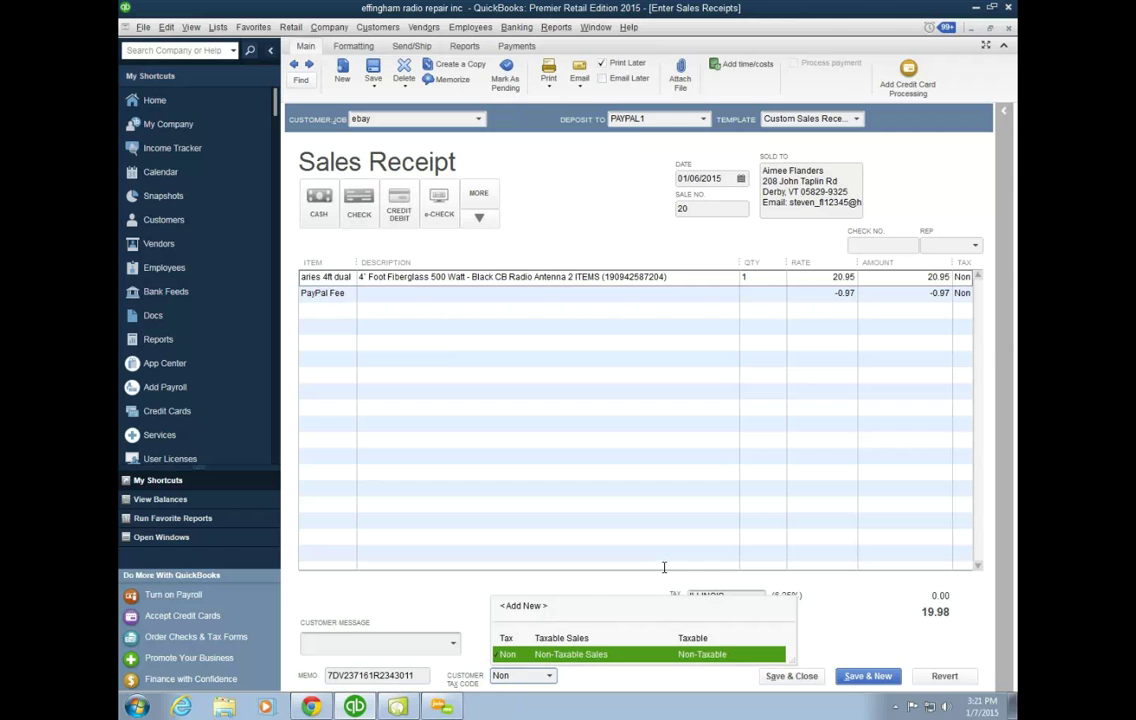
left_click(452, 614)
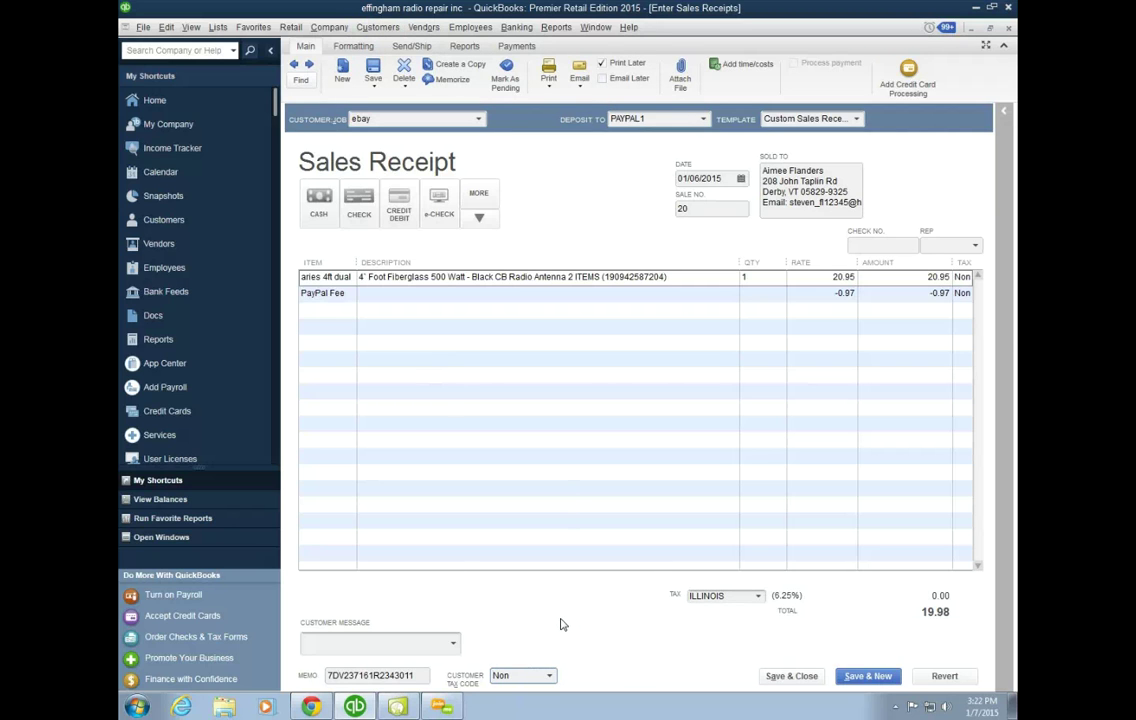
left_click(968, 278)
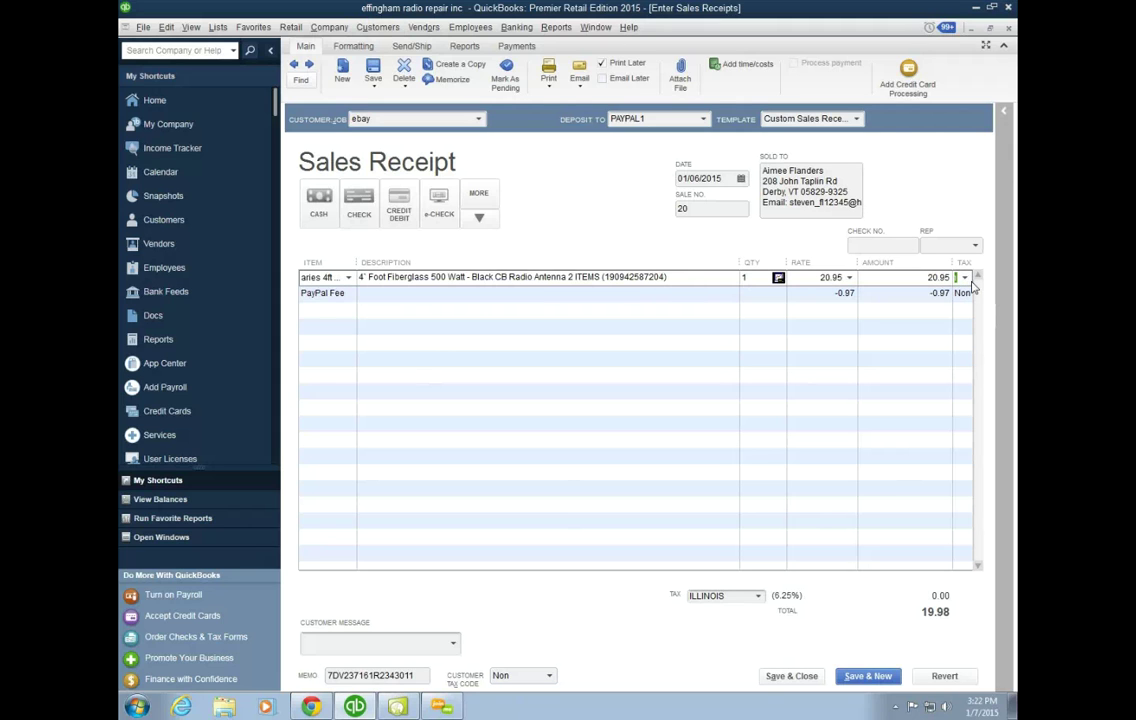
left_click(965, 278)
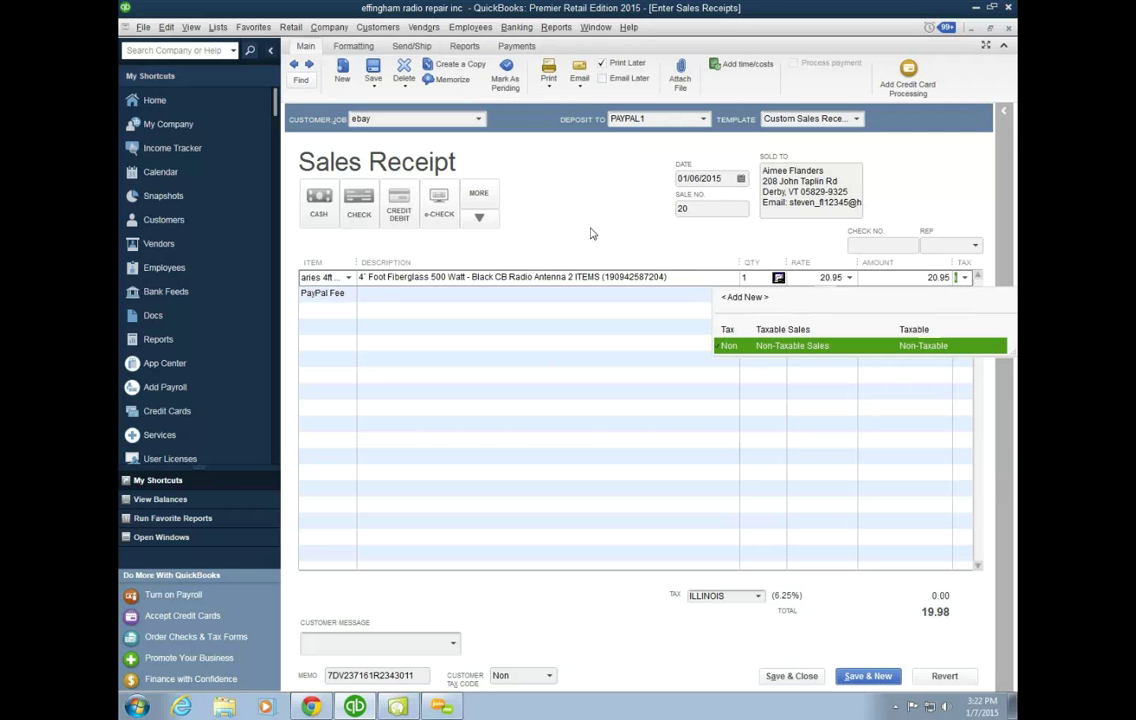
left_click(590, 233)
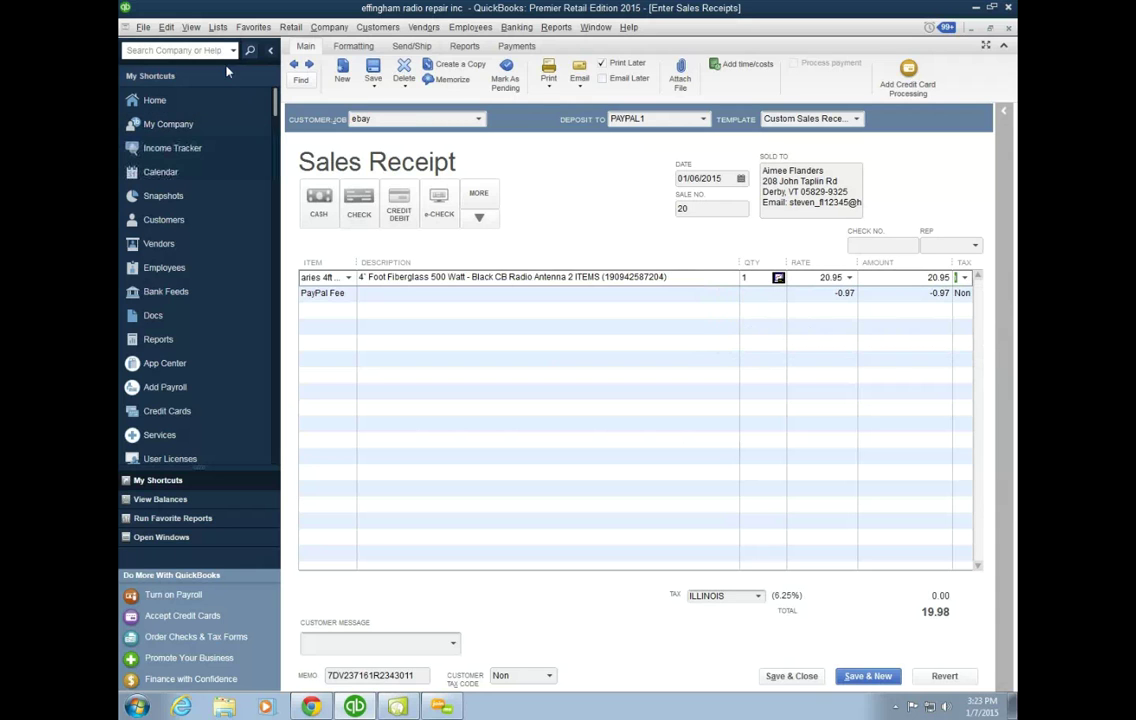
Step: Open Lists > Item List, showing ARIES 4FT B at 1 on hand for 10.95
left_click(218, 28)
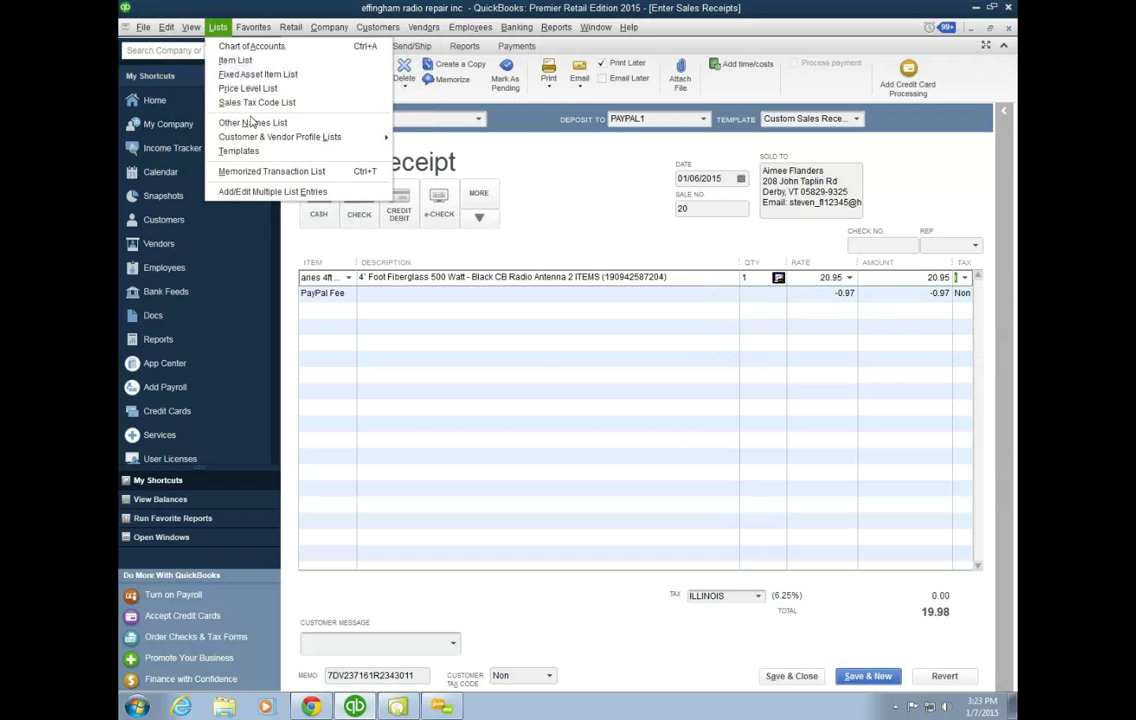
left_click(234, 62)
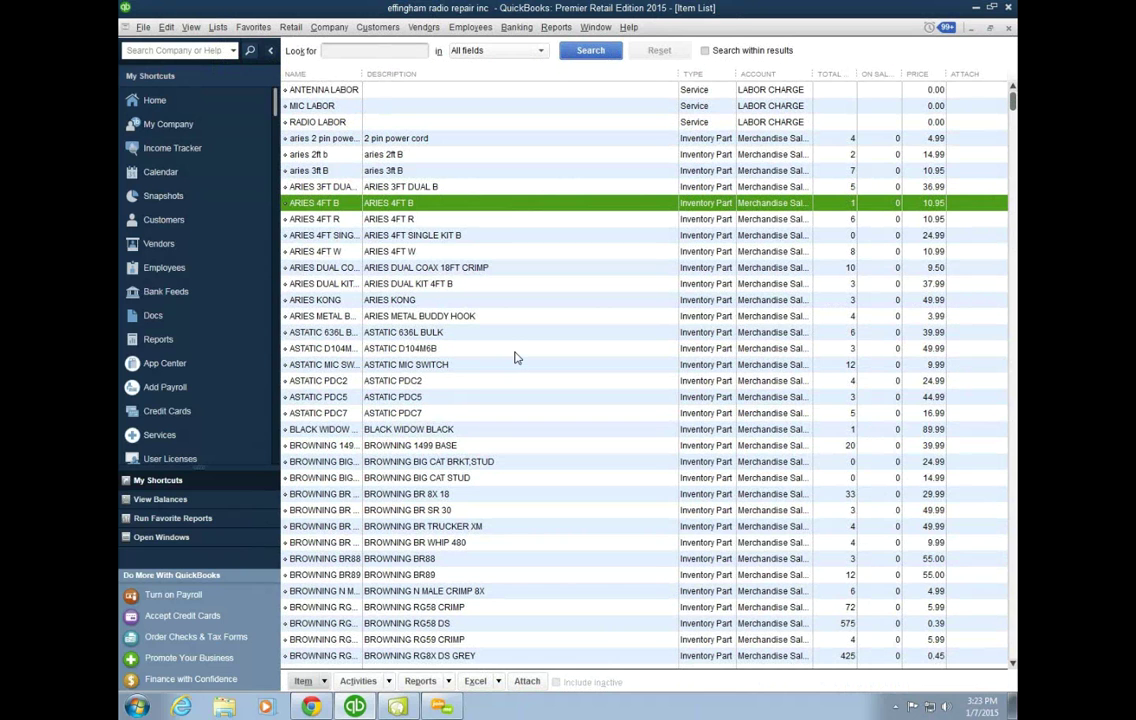
scroll(515, 357, "down", 2)
scroll(515, 357, "down", 2)
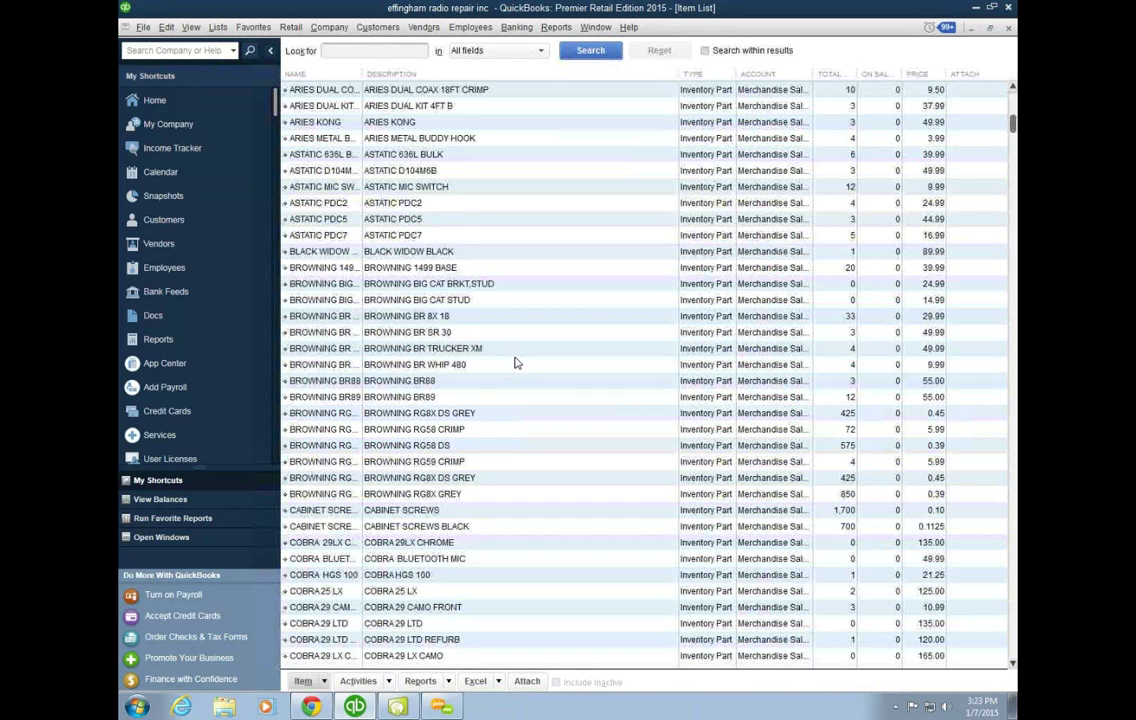
scroll(515, 362, "down", 2)
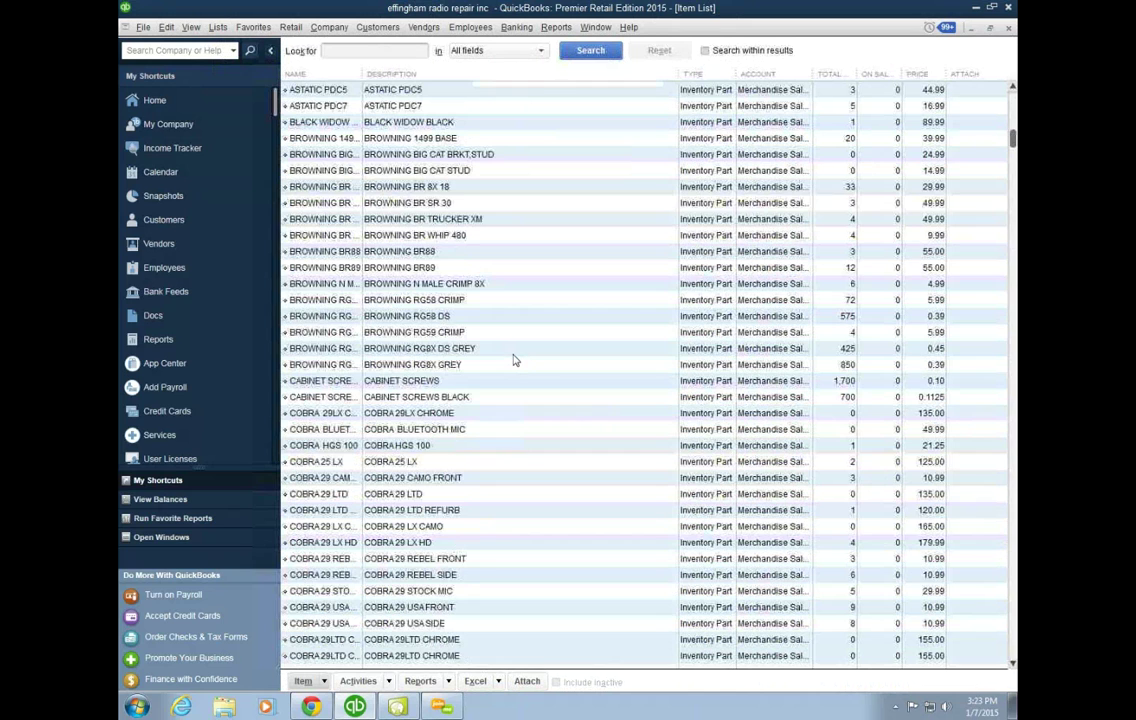
scroll(515, 360, "down", 3)
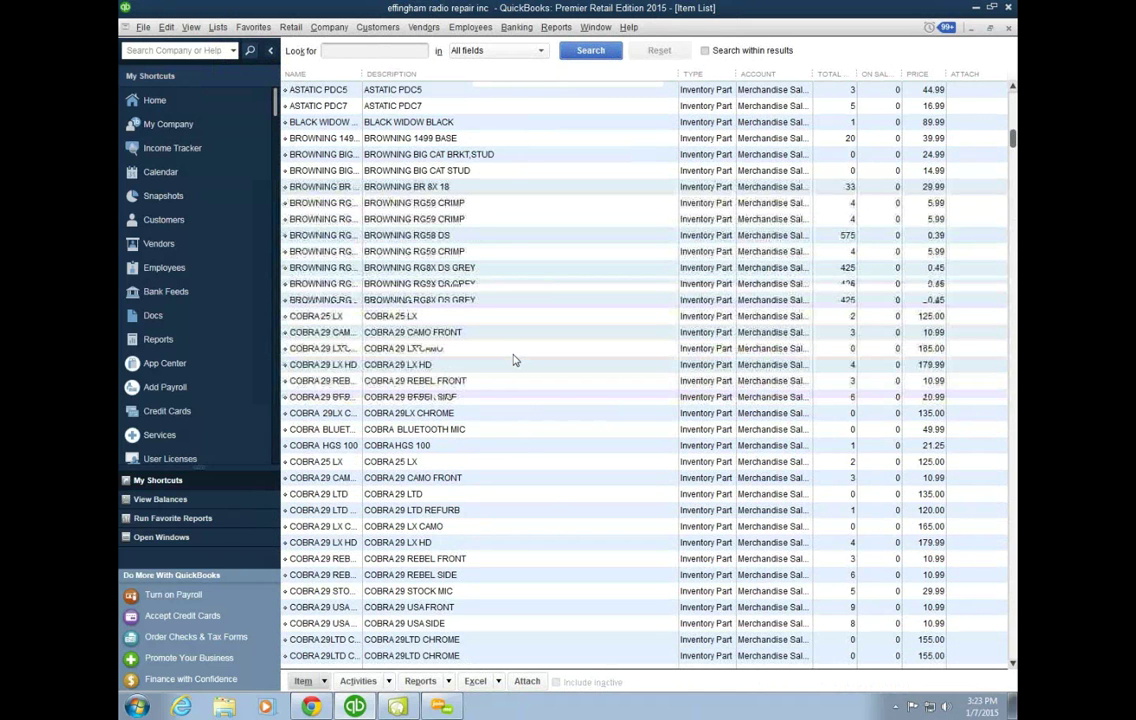
scroll(513, 360, "down", 3)
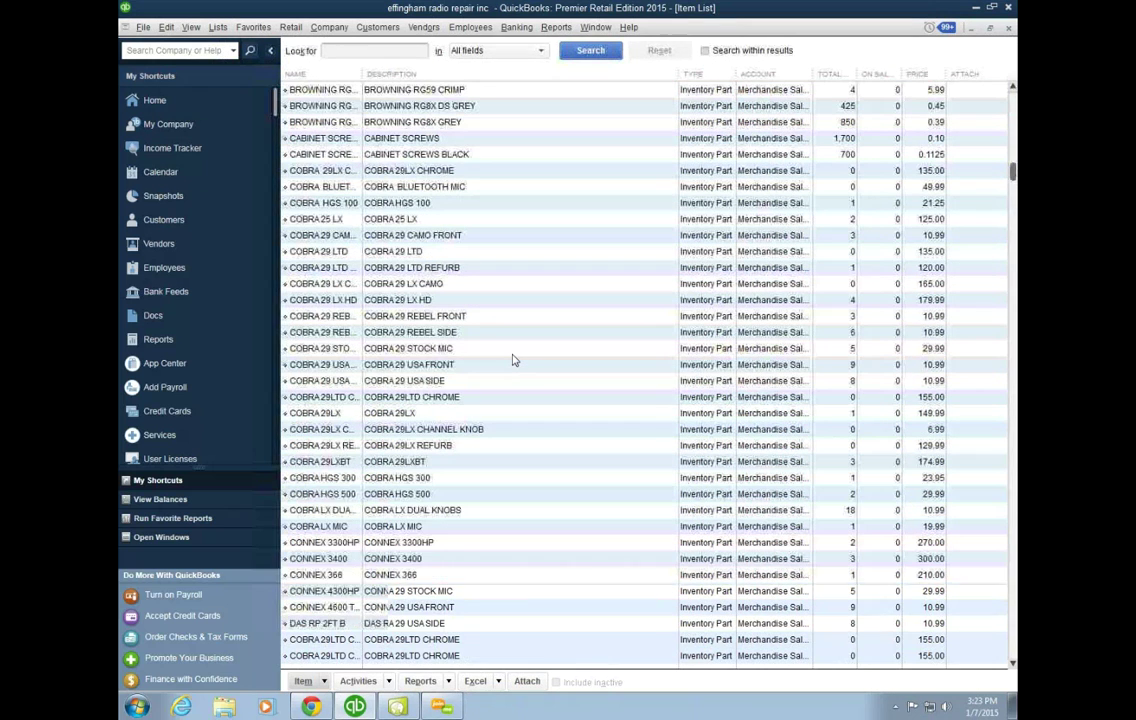
scroll(513, 360, "down", 2)
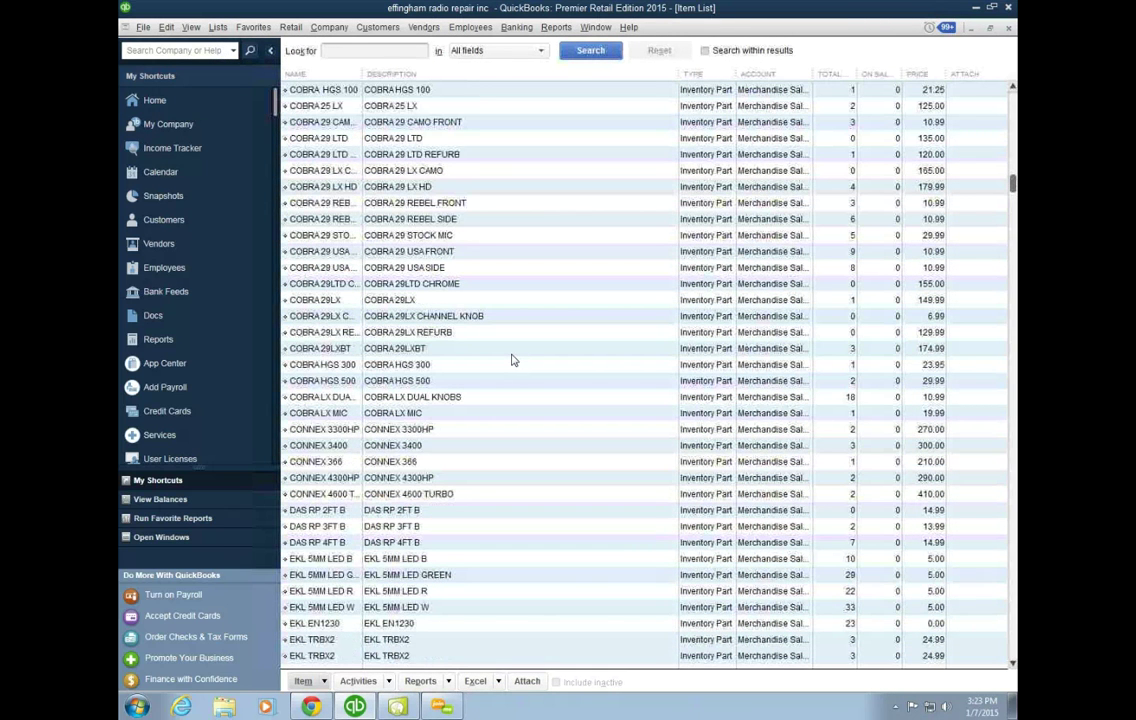
scroll(513, 360, "down", 2)
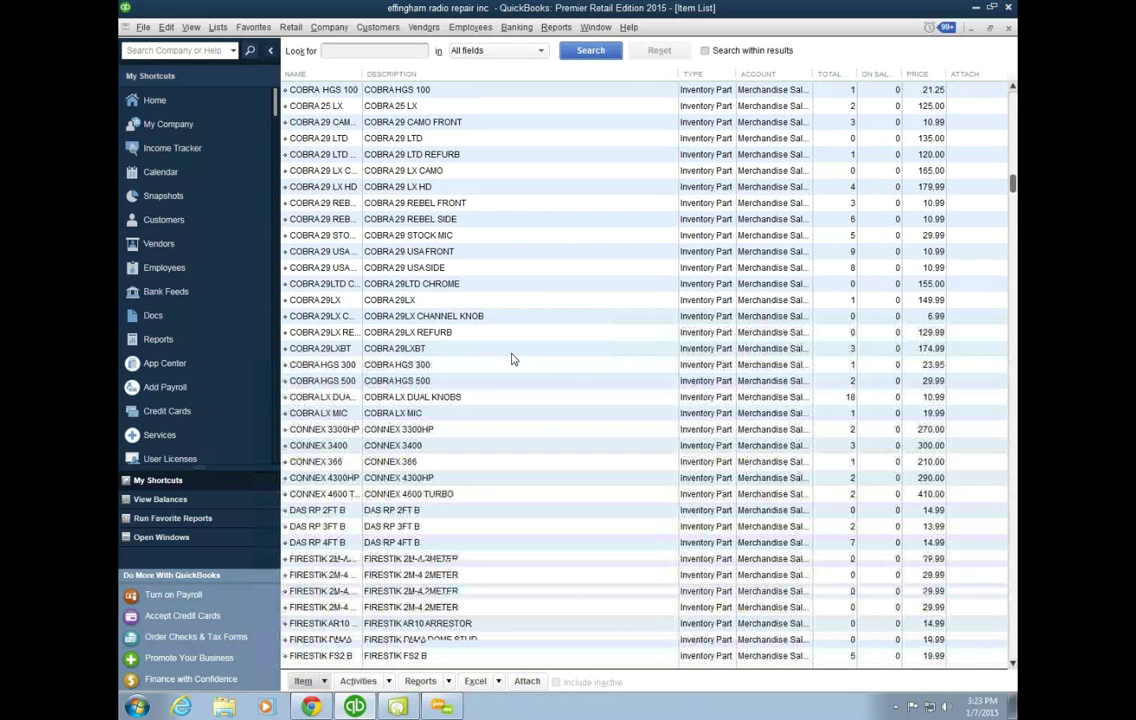
scroll(511, 360, "down", 5)
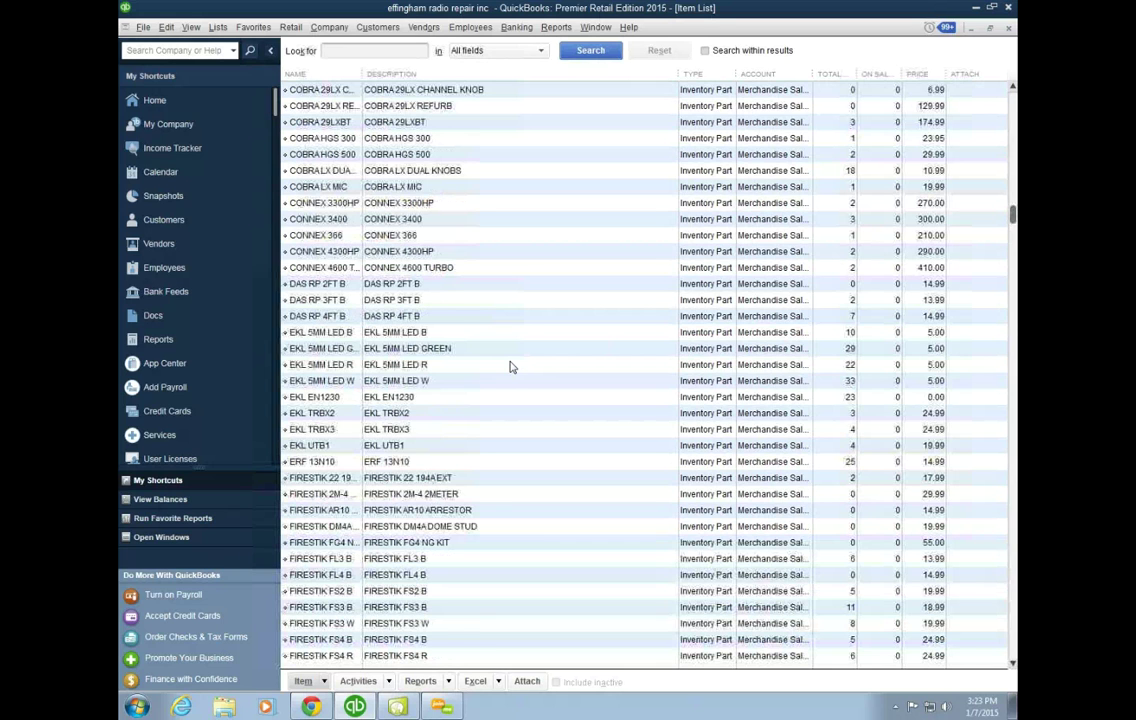
scroll(511, 367, "down", 2)
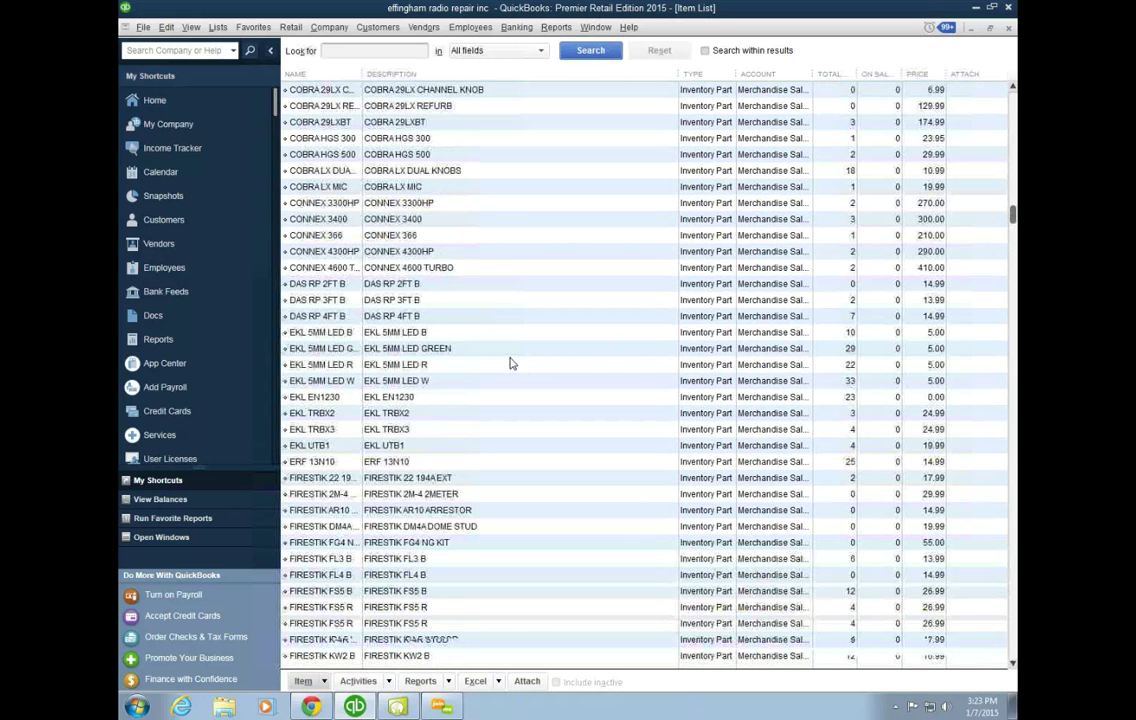
scroll(511, 366, "down", 3)
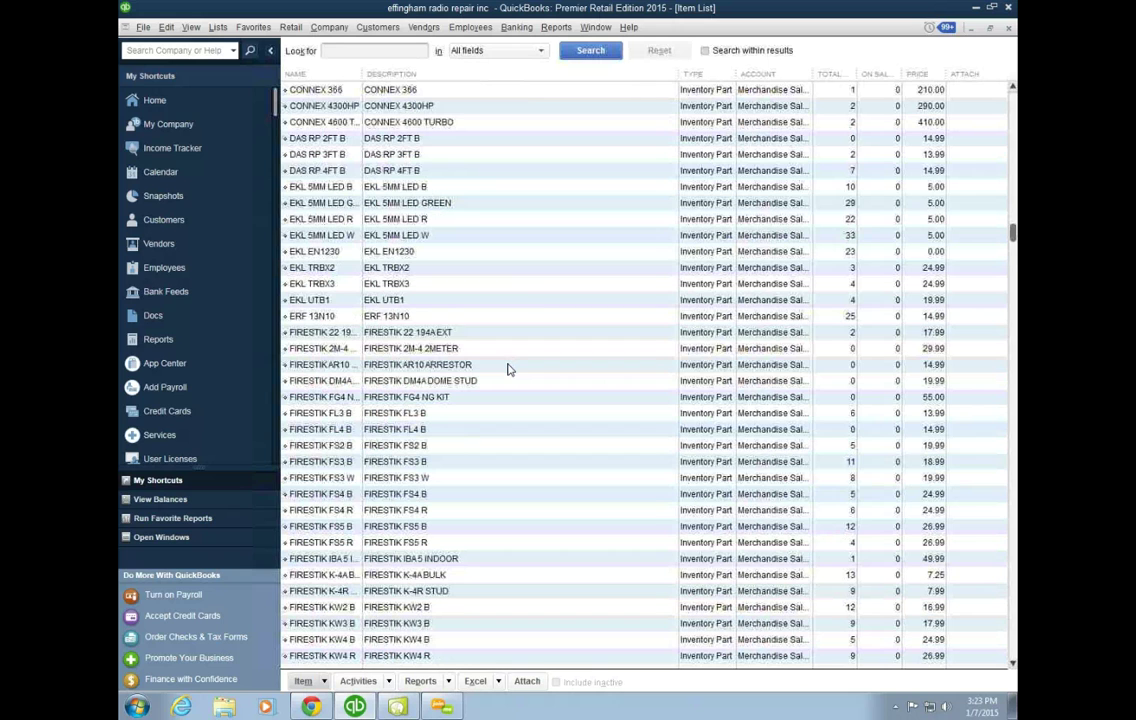
scroll(508, 369, "down", 1)
scroll(508, 369, "down", 3)
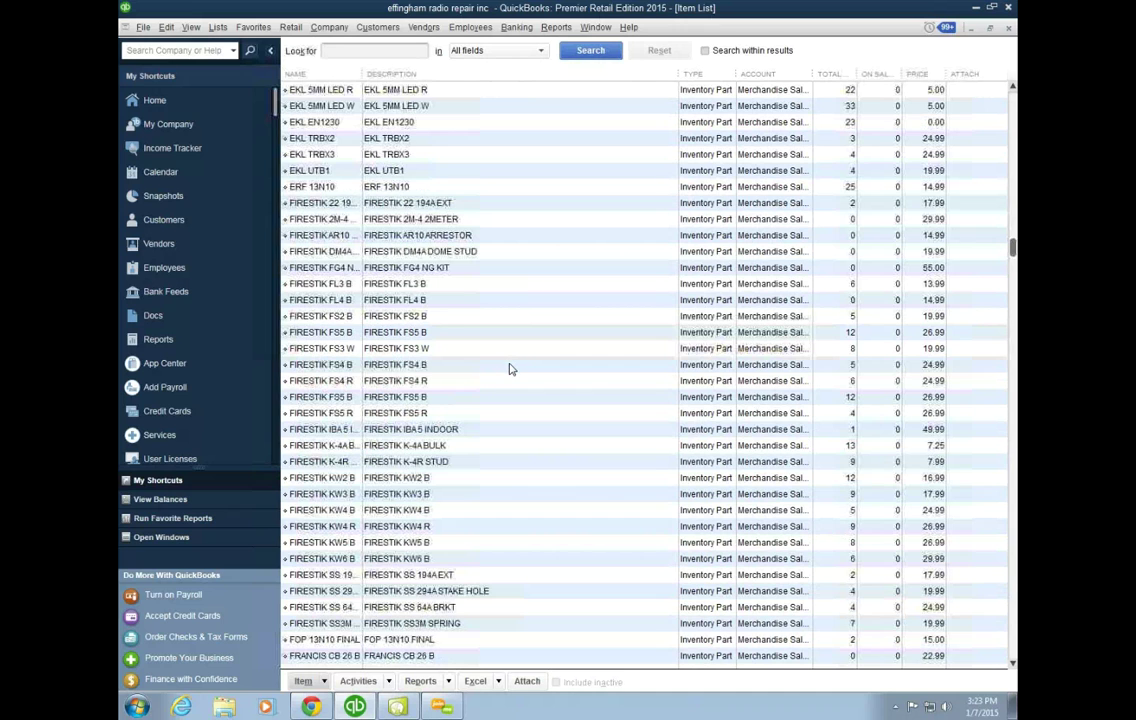
scroll(509, 369, "down", 3)
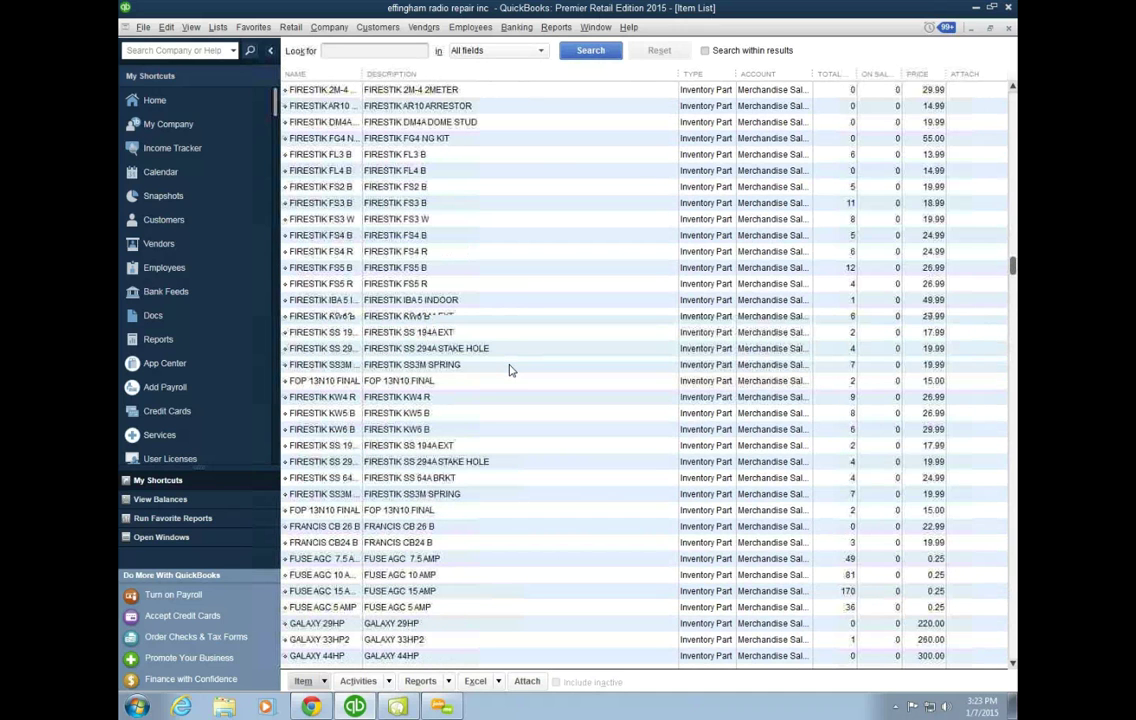
scroll(509, 370, "down", 4)
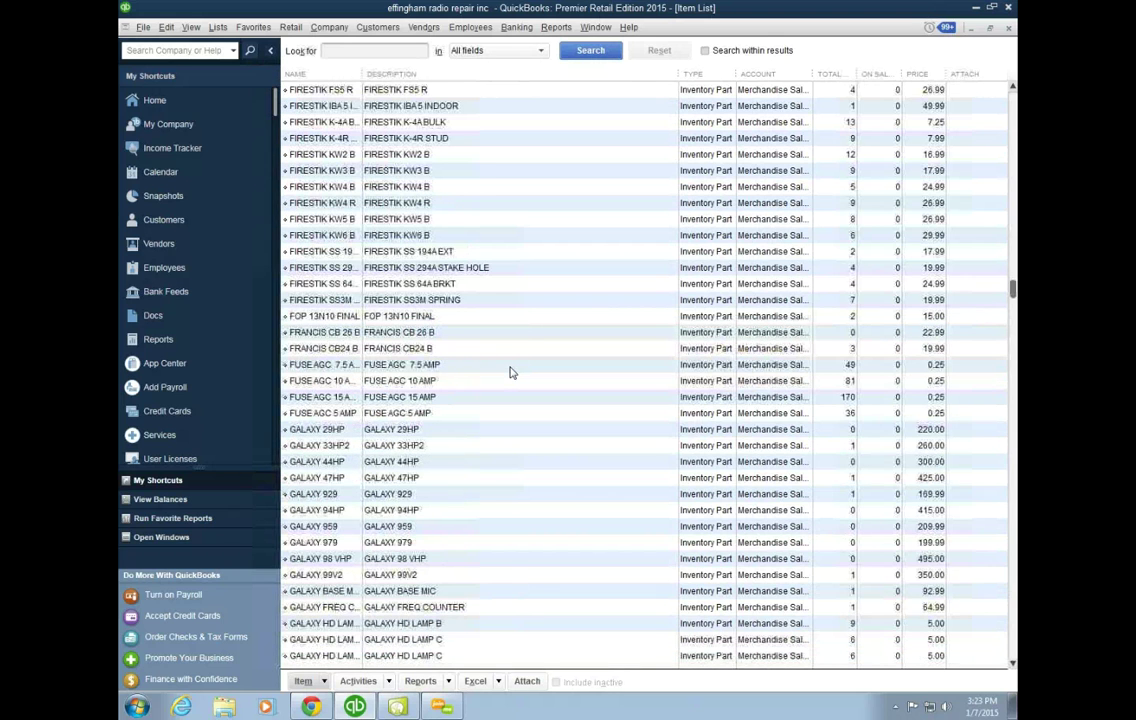
scroll(509, 372, "down", 4)
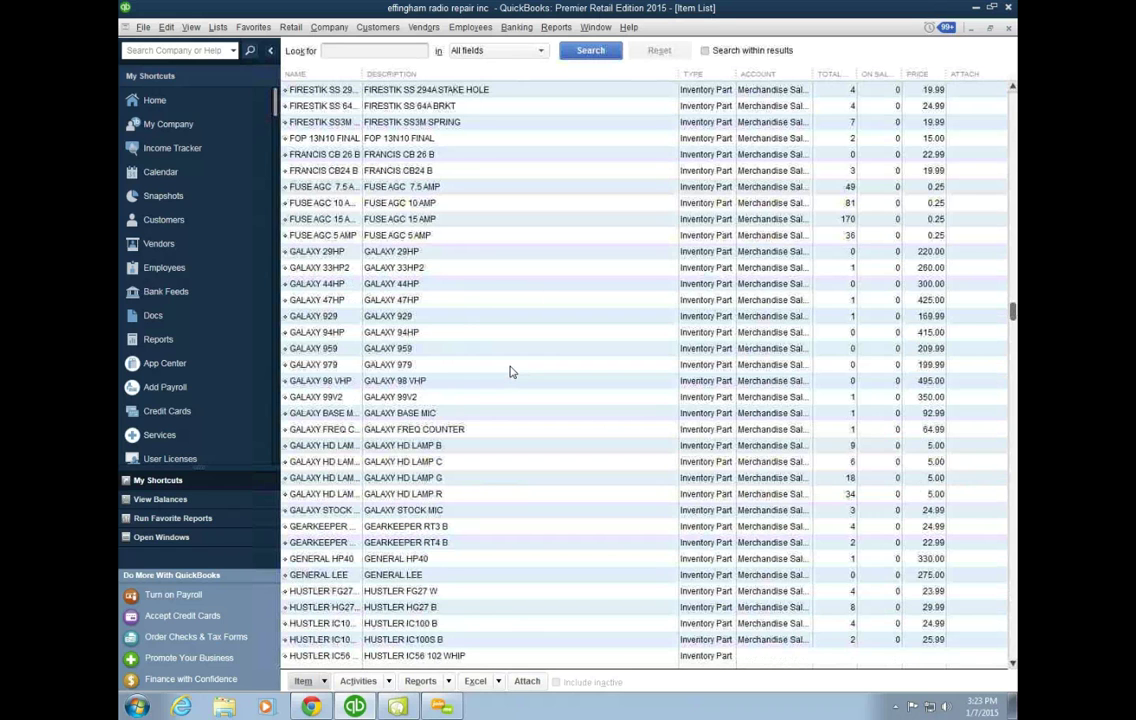
scroll(509, 372, "down", 2)
scroll(509, 375, "down", 3)
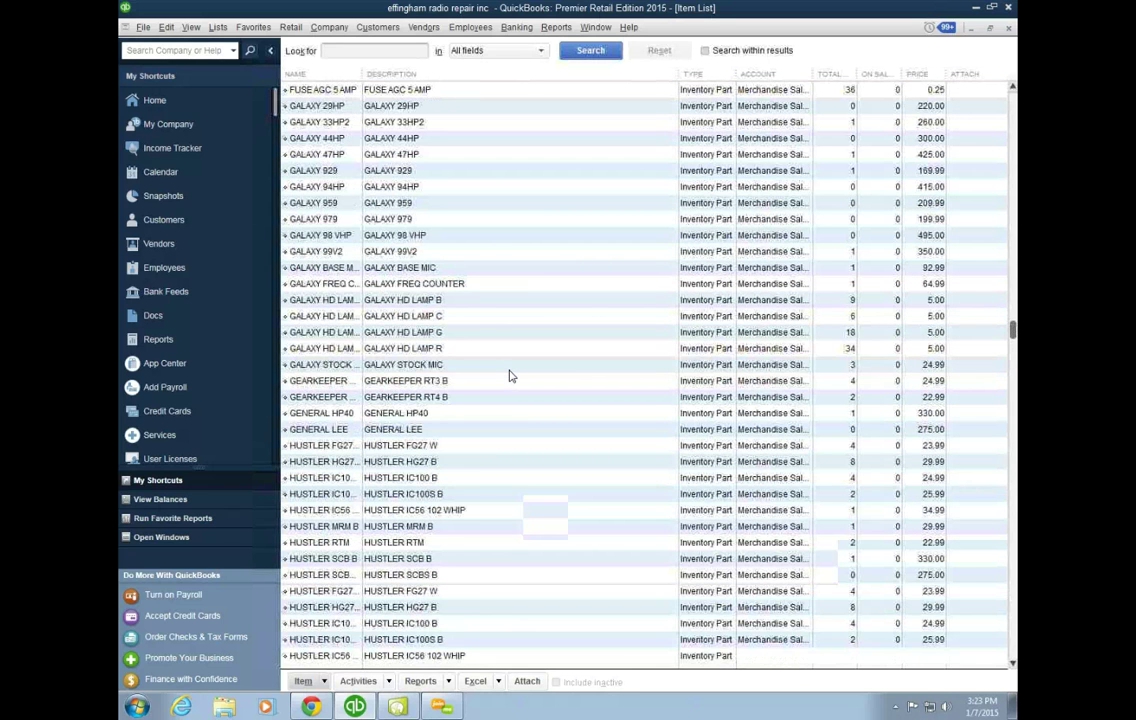
scroll(509, 376, "down", 2)
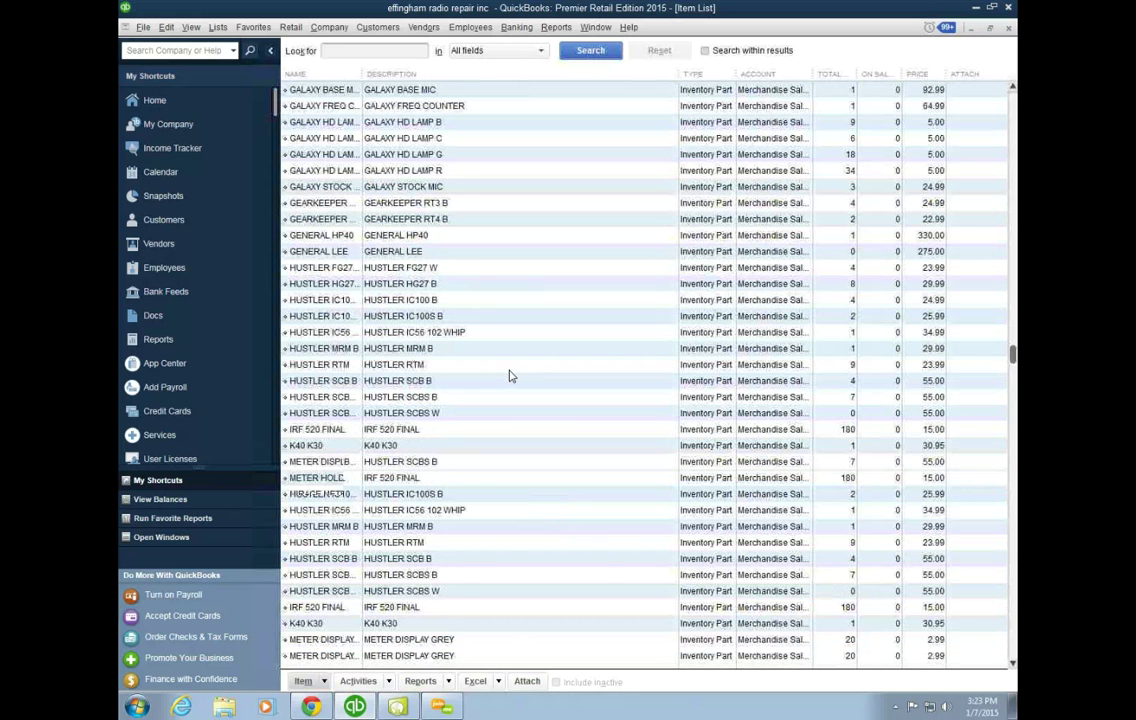
scroll(509, 376, "down", 3)
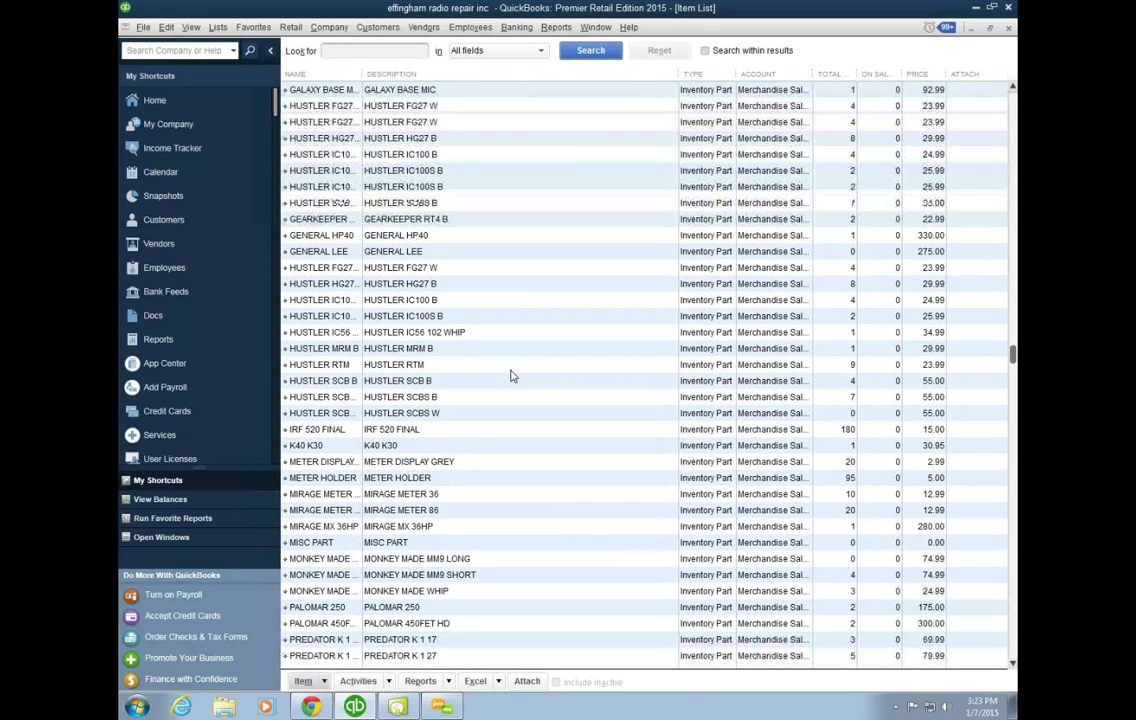
scroll(510, 376, "down", 5)
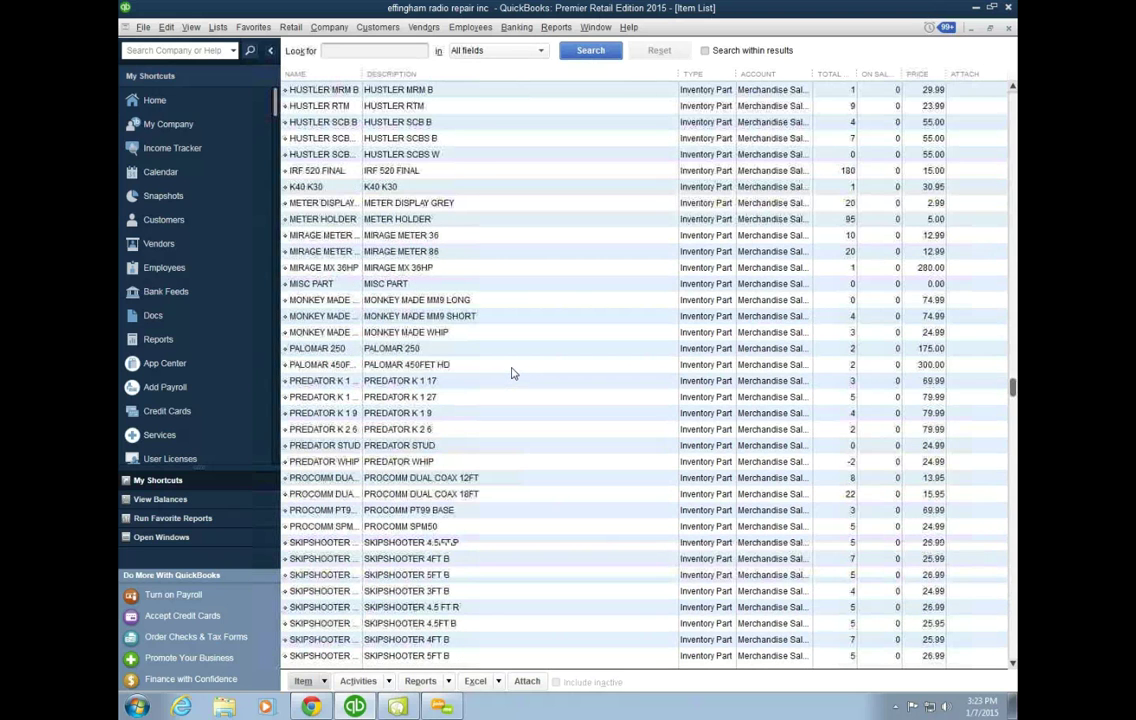
scroll(511, 373, "down", 3)
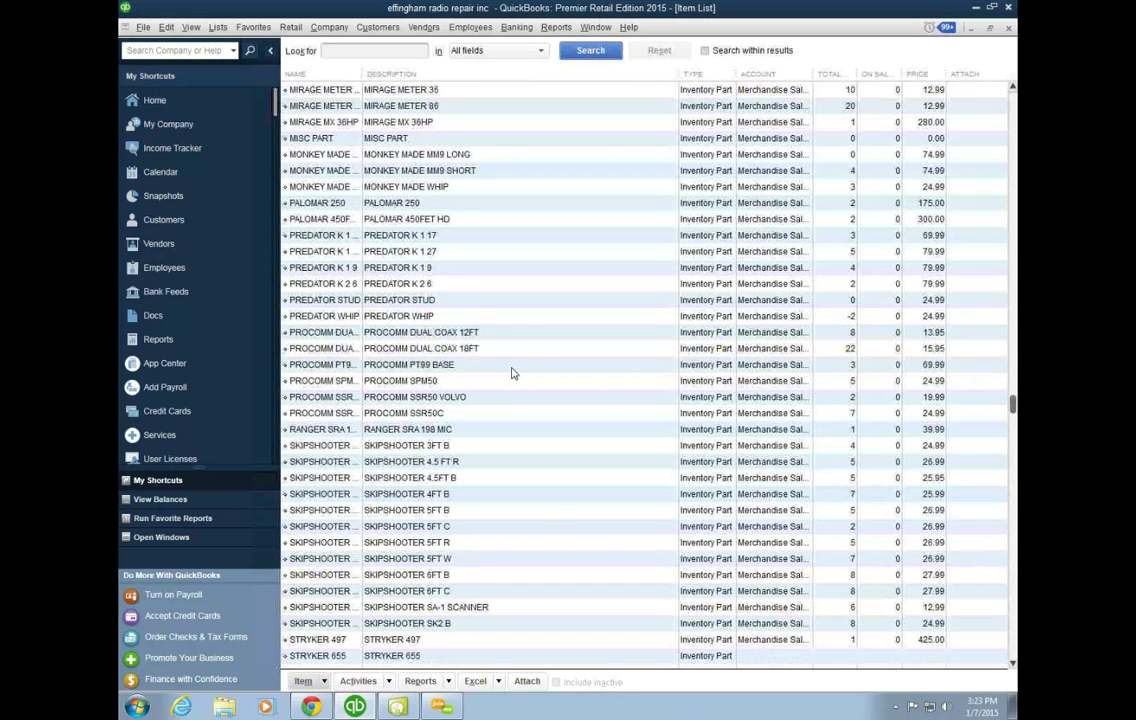
scroll(511, 373, "down", 4)
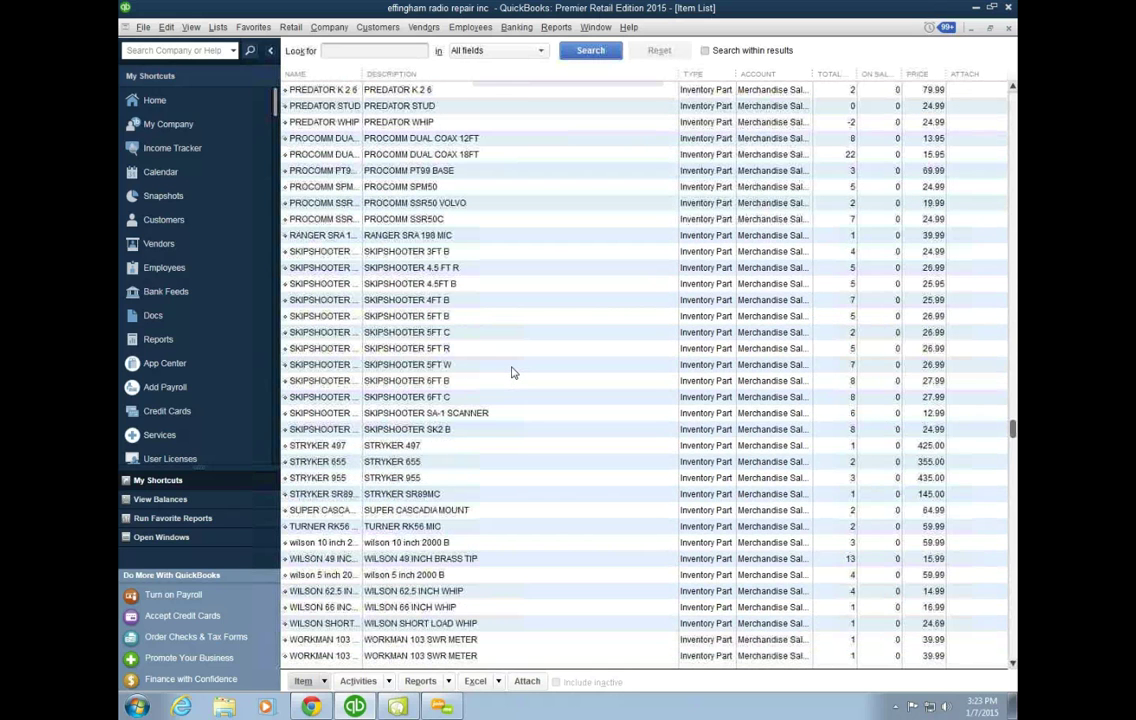
scroll(511, 373, "down", 3)
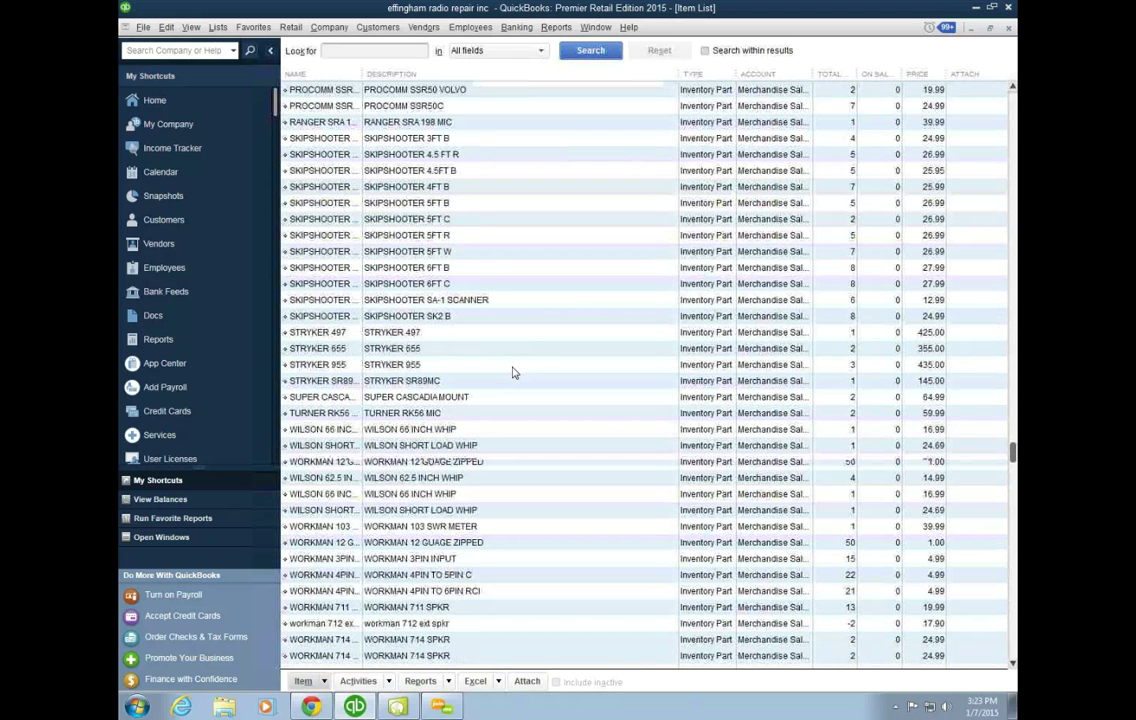
scroll(511, 373, "down", 3)
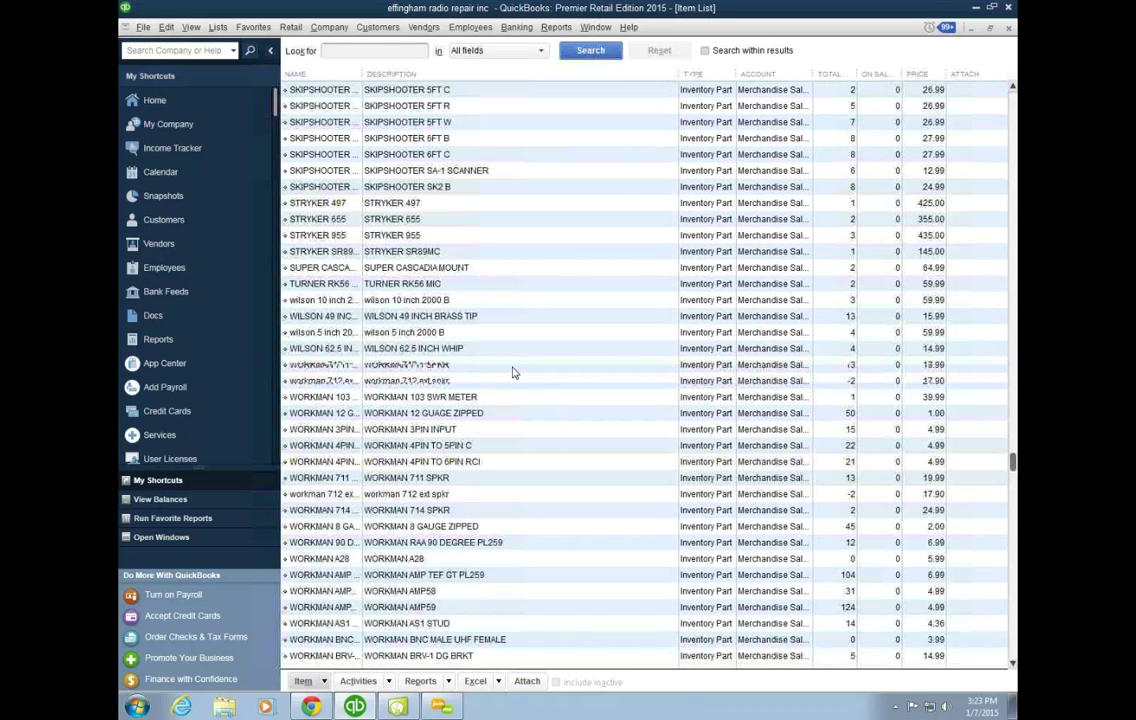
scroll(511, 373, "down", 4)
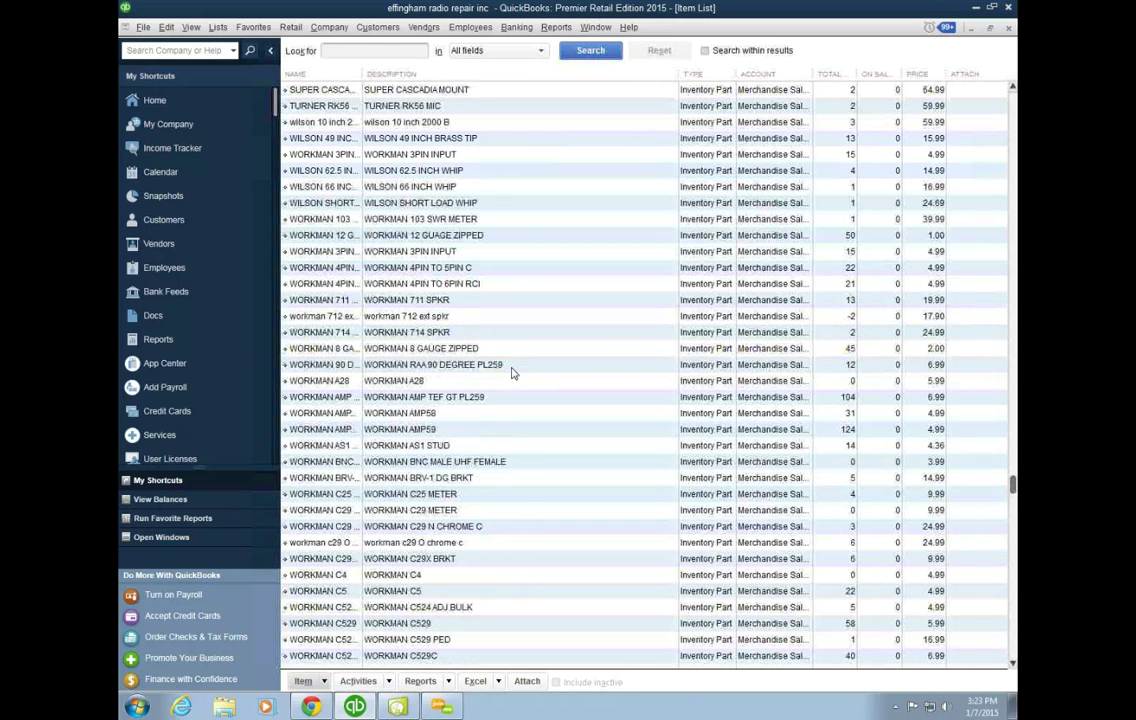
scroll(511, 373, "down", 3)
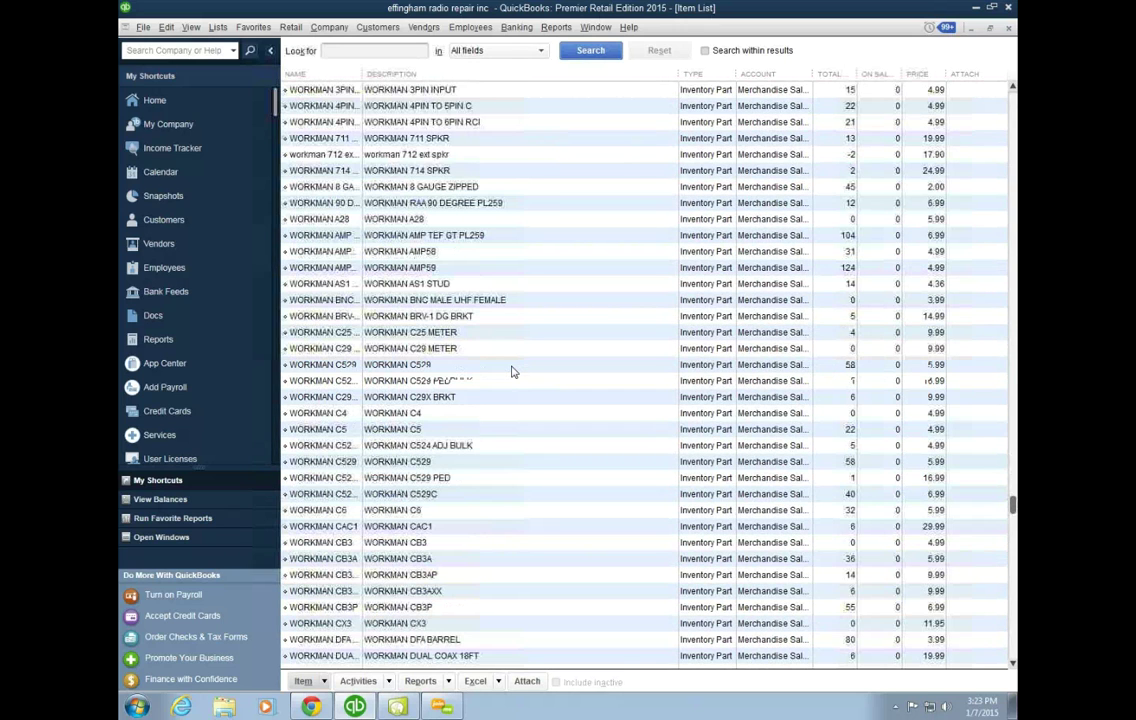
scroll(511, 371, "down", 3)
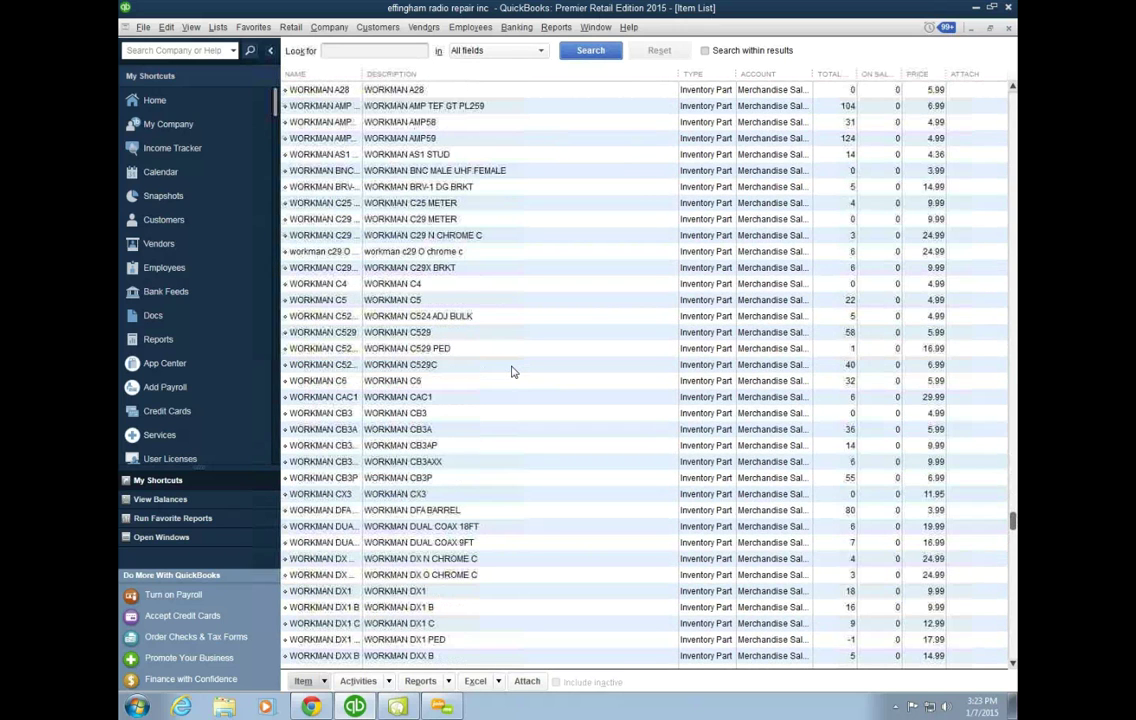
scroll(511, 371, "down", 3)
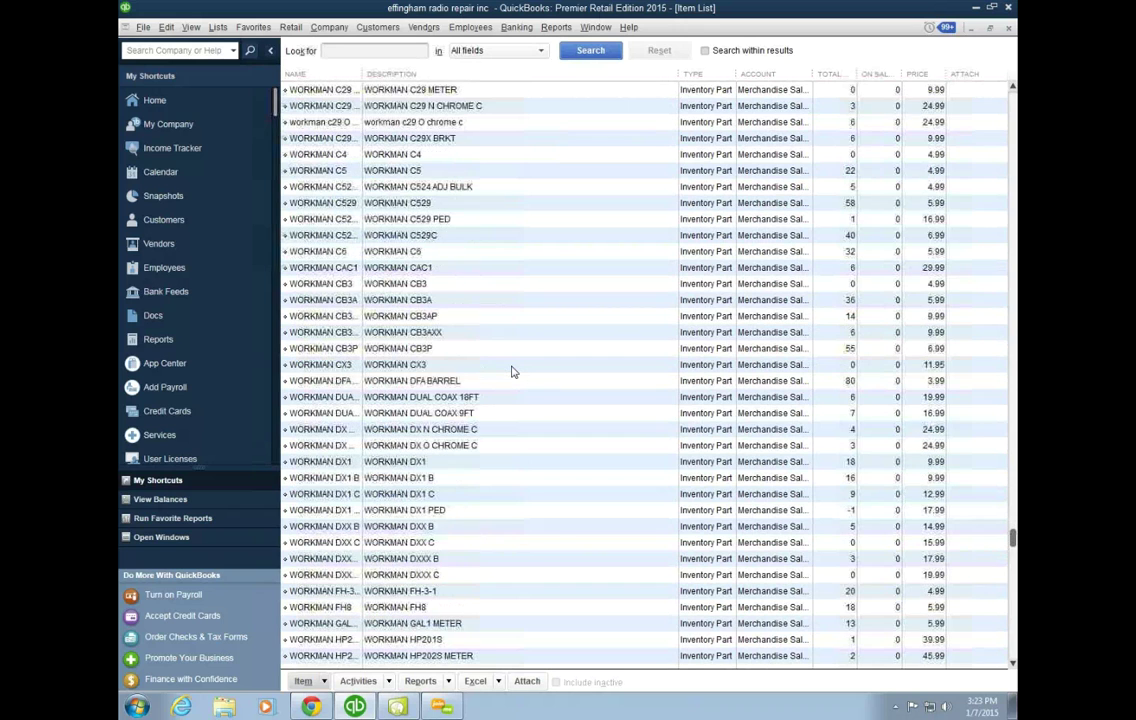
scroll(511, 371, "down", 3)
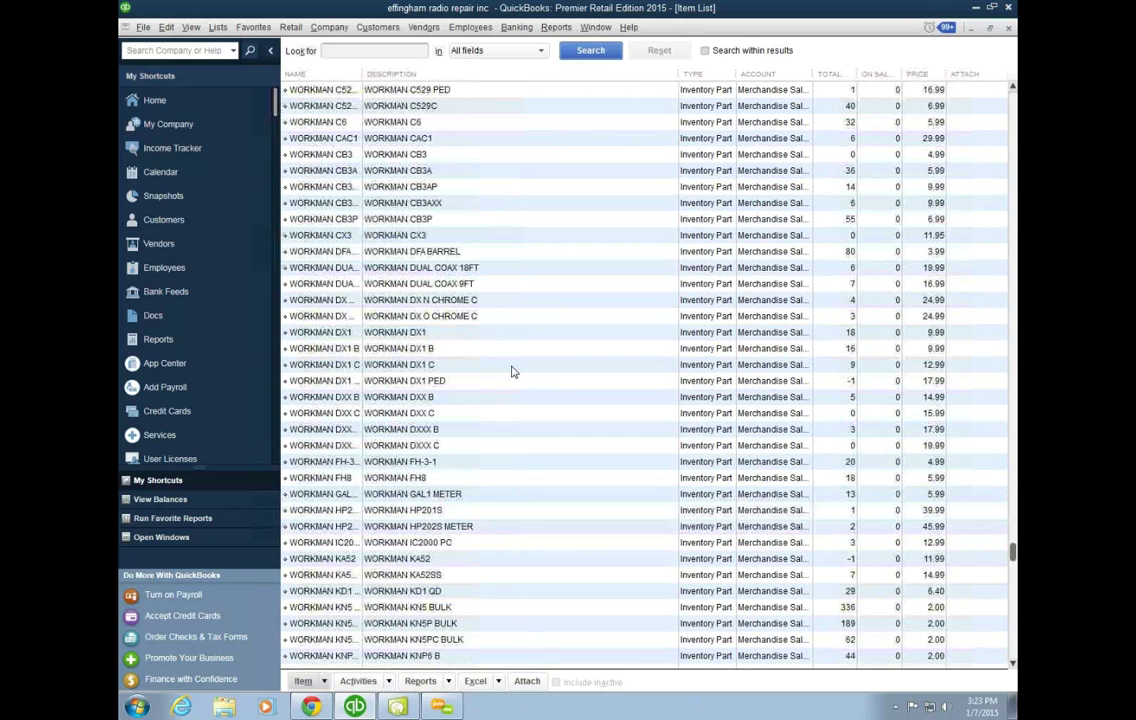
scroll(511, 371, "down", 3)
scroll(511, 371, "down", 3)
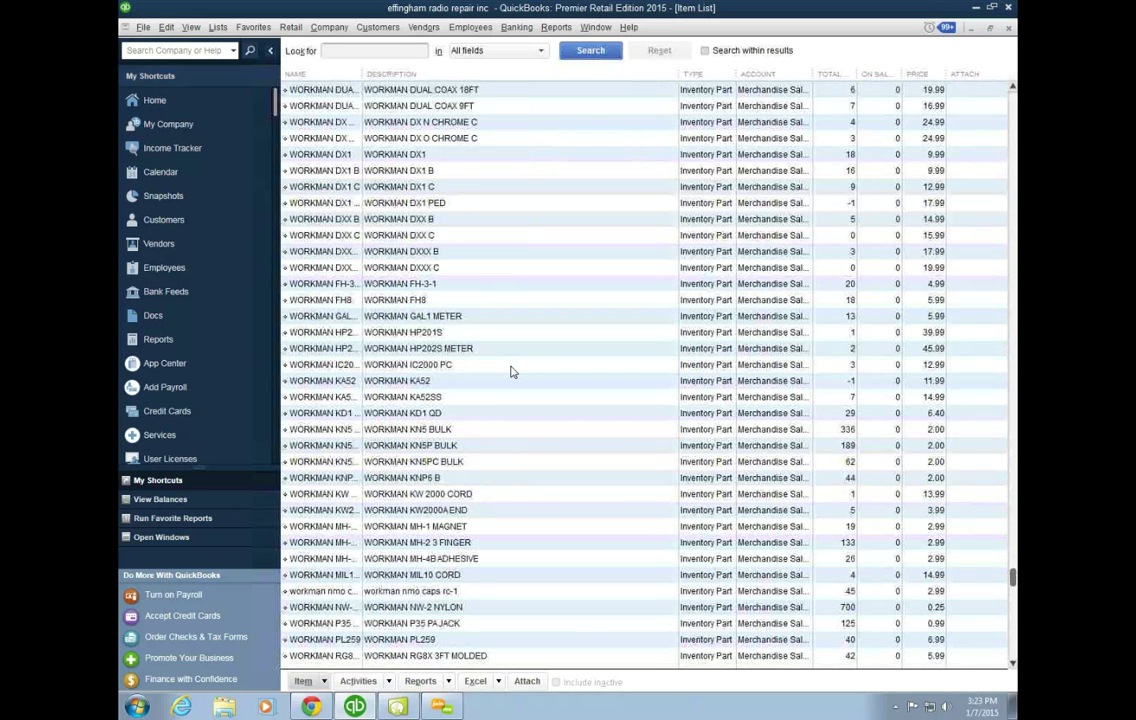
scroll(511, 371, "down", 3)
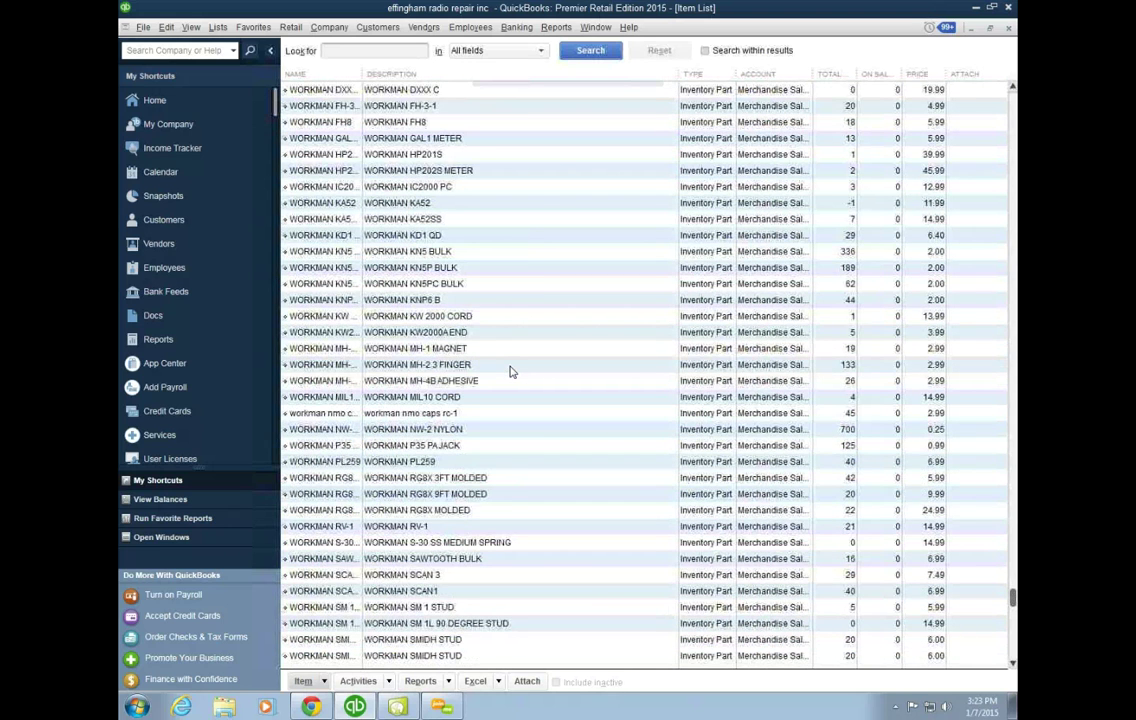
scroll(511, 371, "down", 2)
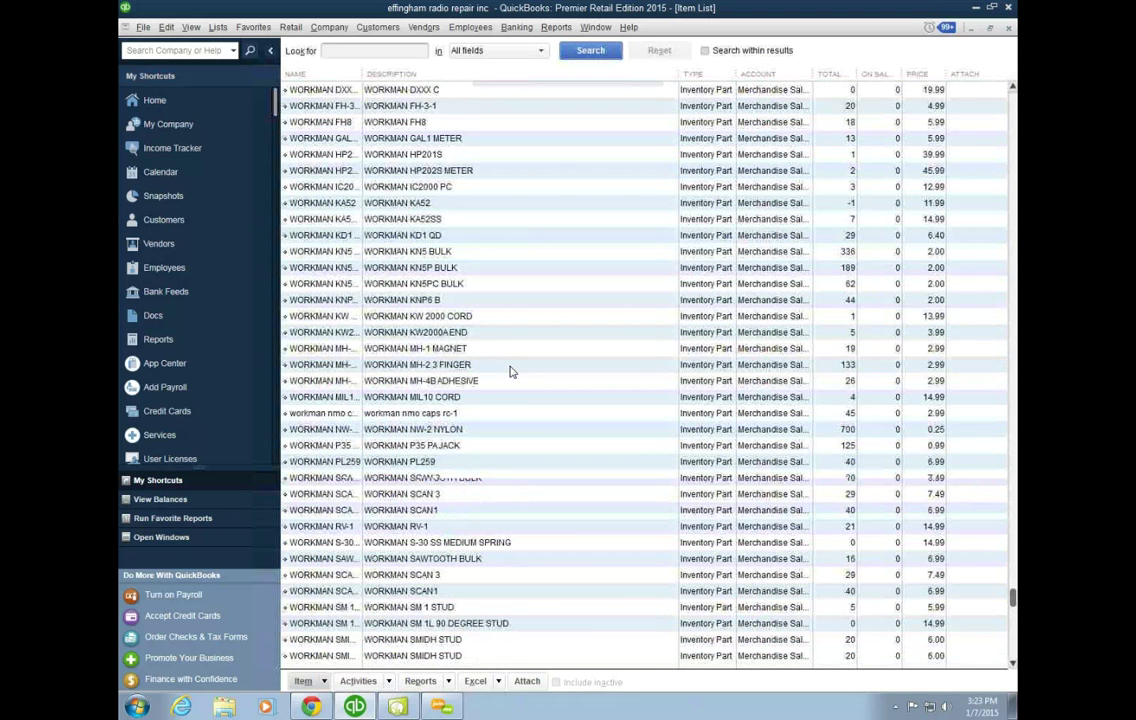